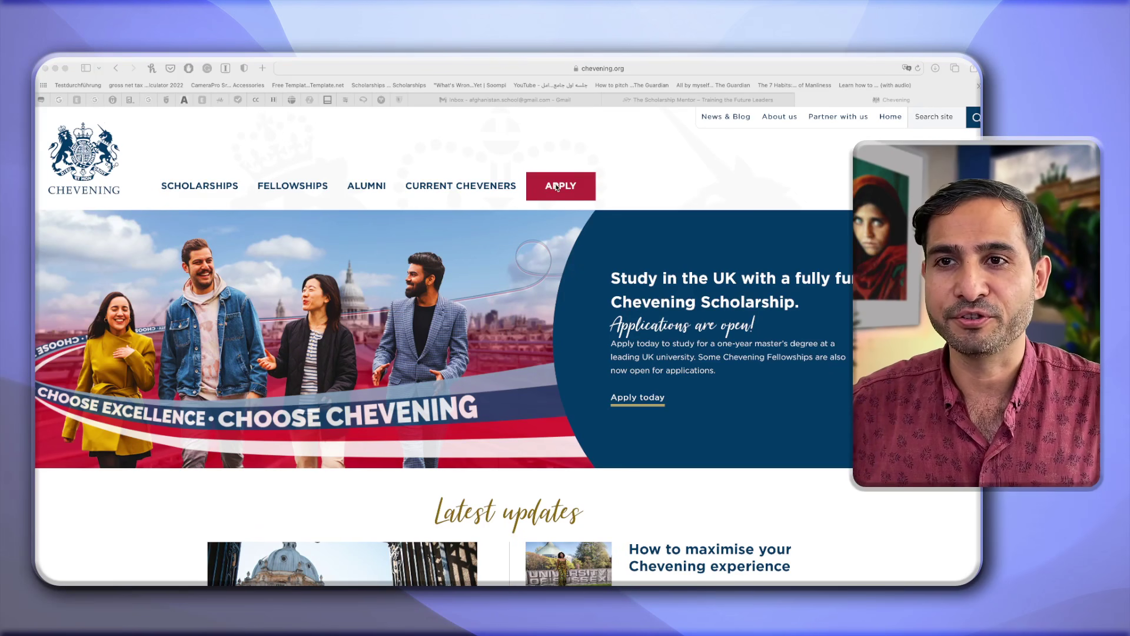
Go to the Apply page and set the award type to Scholarship.
{"action": "left_click", "coordinate": [557, 187]}
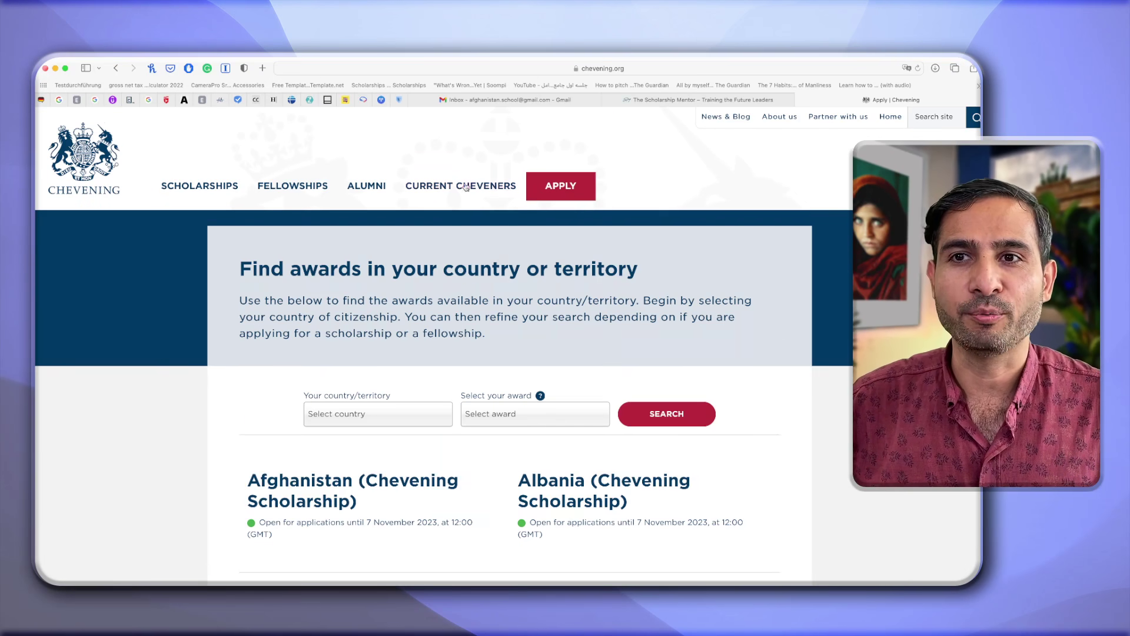
{"action": "mouse_move", "coordinate": [506, 270]}
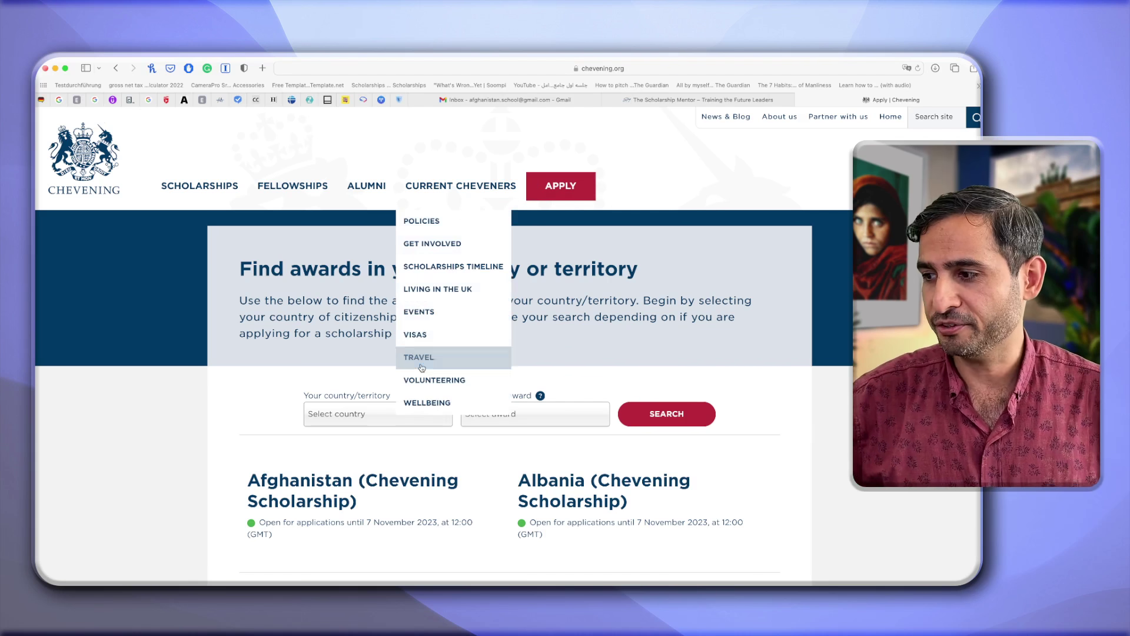
{"action": "left_click", "coordinate": [372, 413]}
{"action": "scroll", "coordinate": [346, 459], "scroll_direction": "down", "scroll_amount": 3}
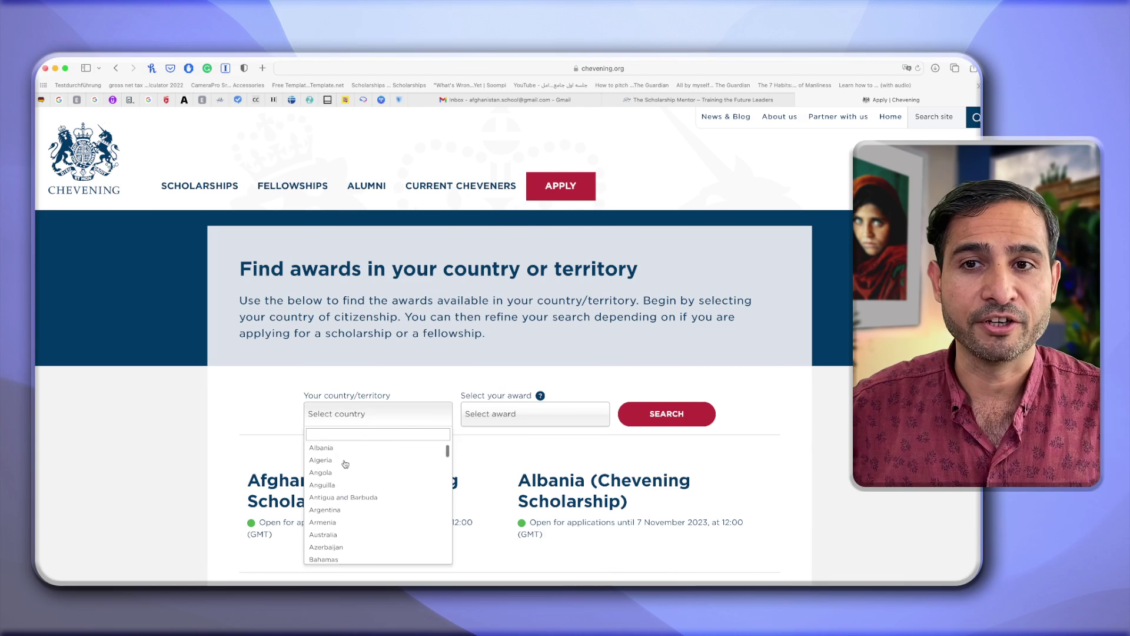
{"action": "left_click", "coordinate": [492, 419]}
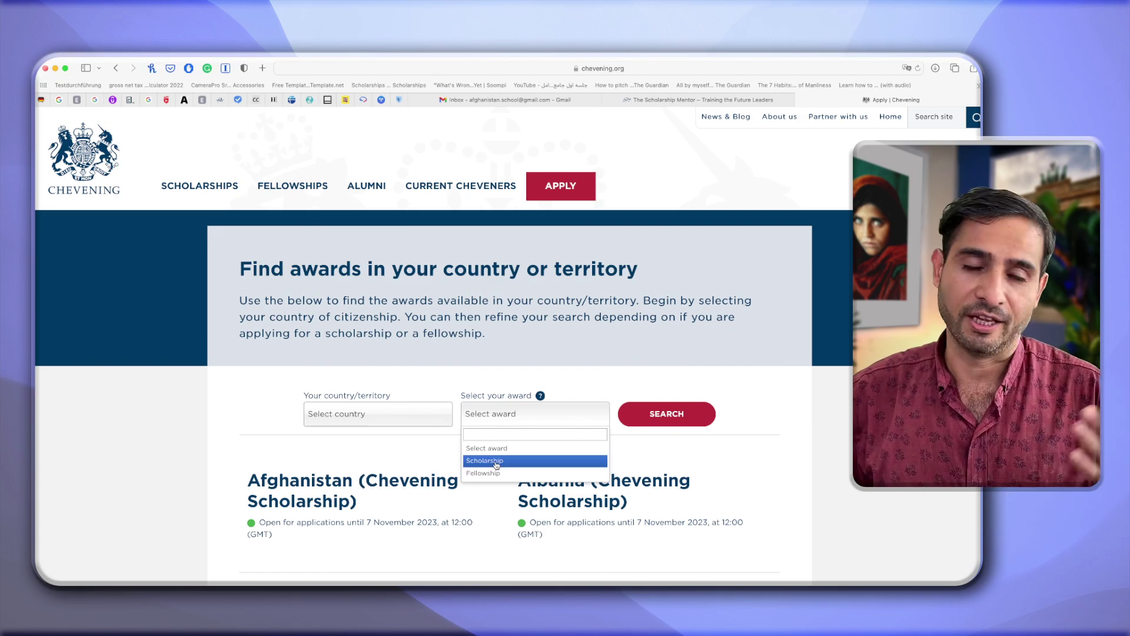
{"action": "left_click", "coordinate": [496, 461]}
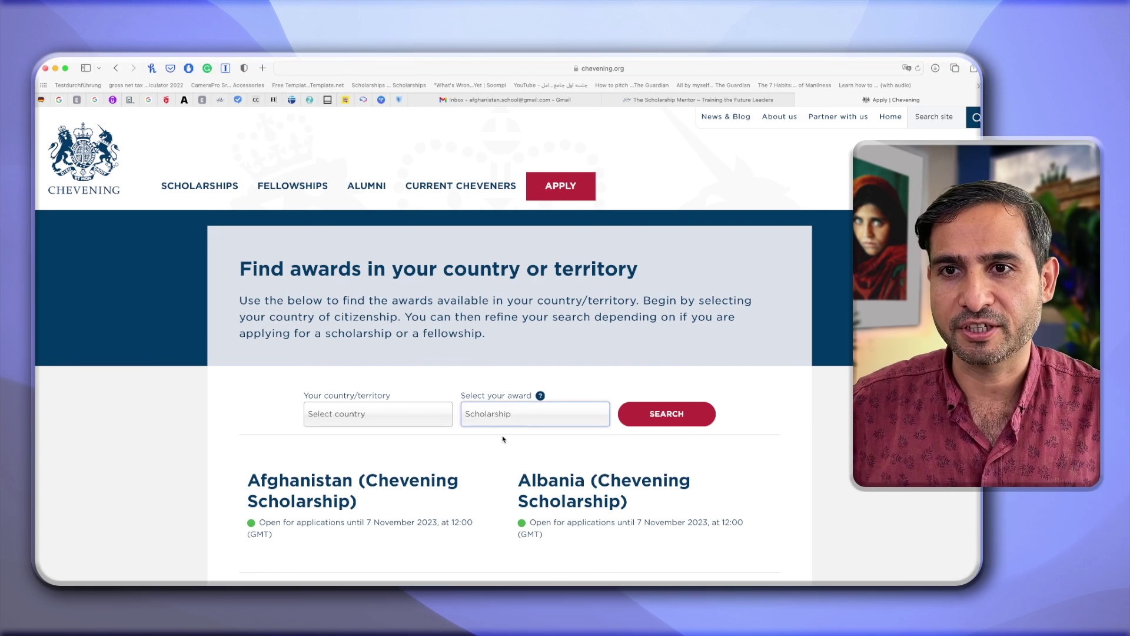
Open the Afghanistan Chevening Scholarship listing from the country results.
{"action": "left_click", "coordinate": [434, 416]}
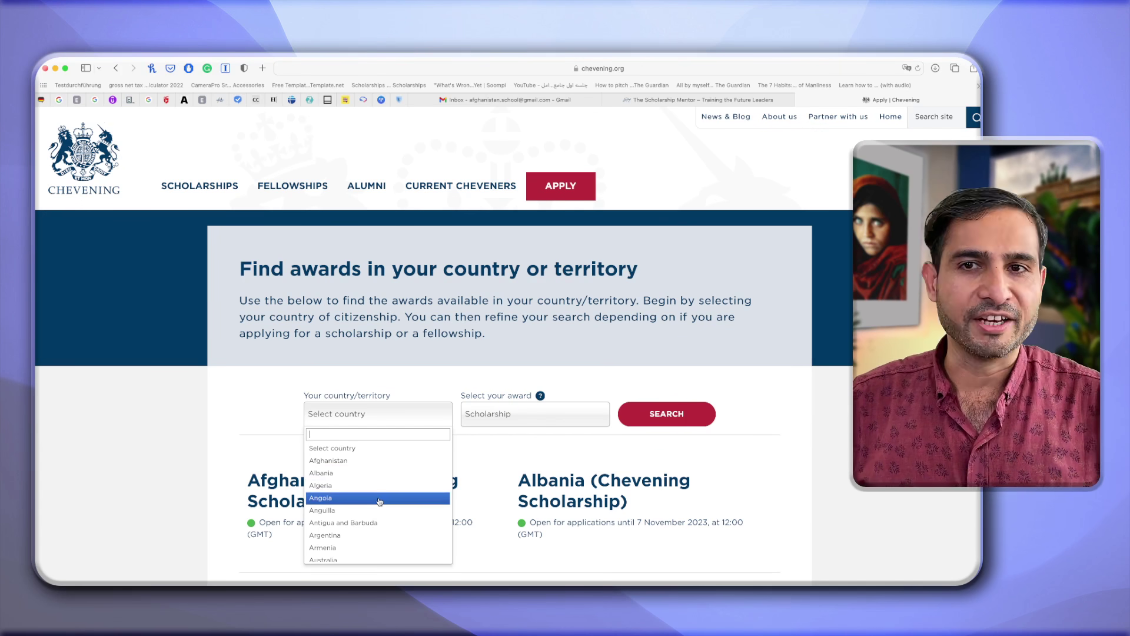
{"action": "scroll", "coordinate": [380, 497], "scroll_direction": "down", "scroll_amount": 20}
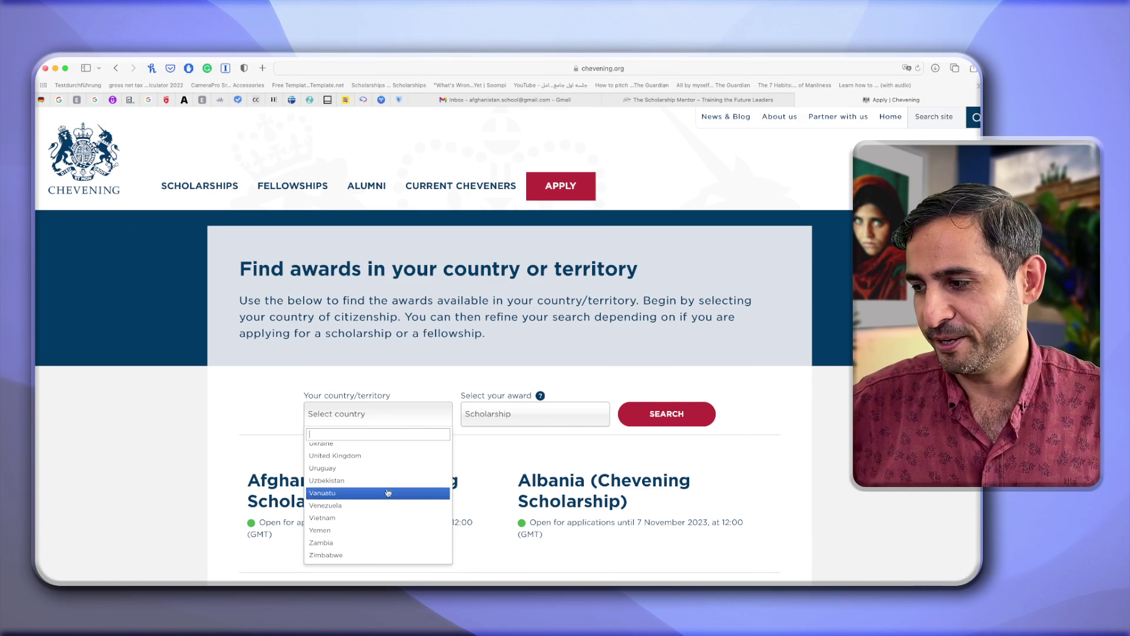
{"action": "left_click", "coordinate": [246, 419]}
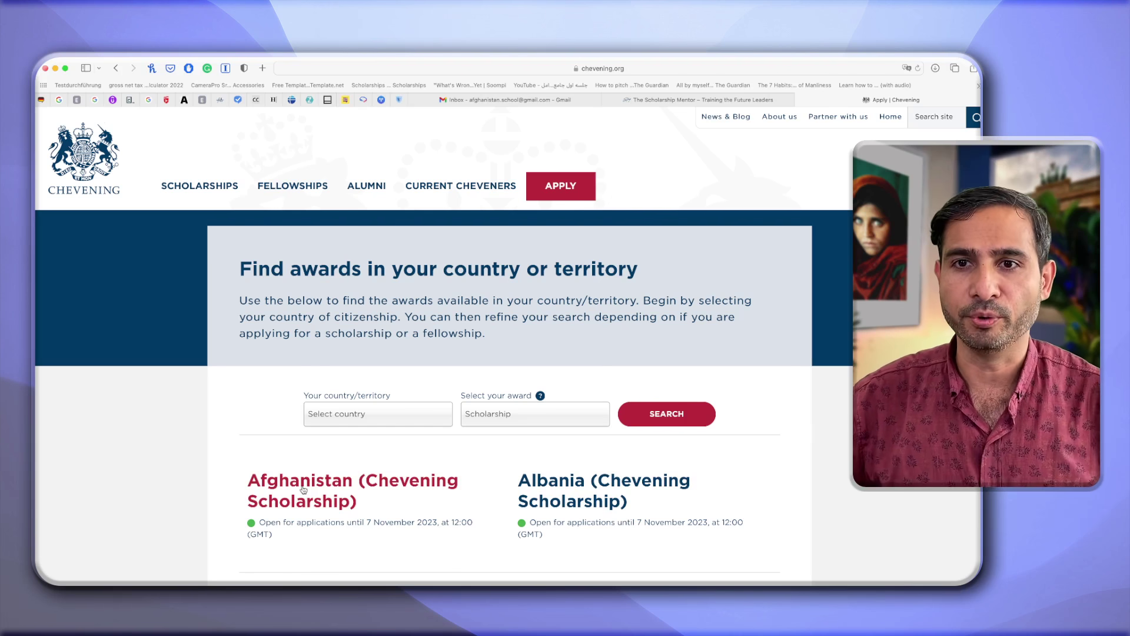
{"action": "left_click", "coordinate": [304, 490]}
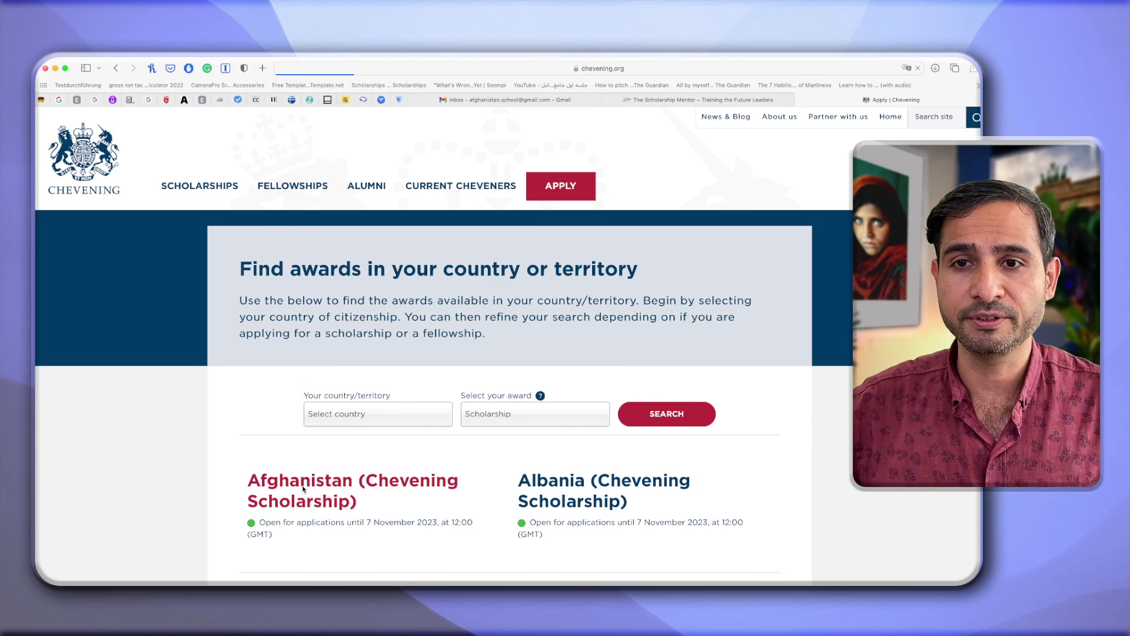
Scroll the Chevening in Afghanistan page and follow APPLY TODAY to the portal login.
{"action": "scroll", "coordinate": [609, 271], "scroll_direction": "down", "scroll_amount": 5}
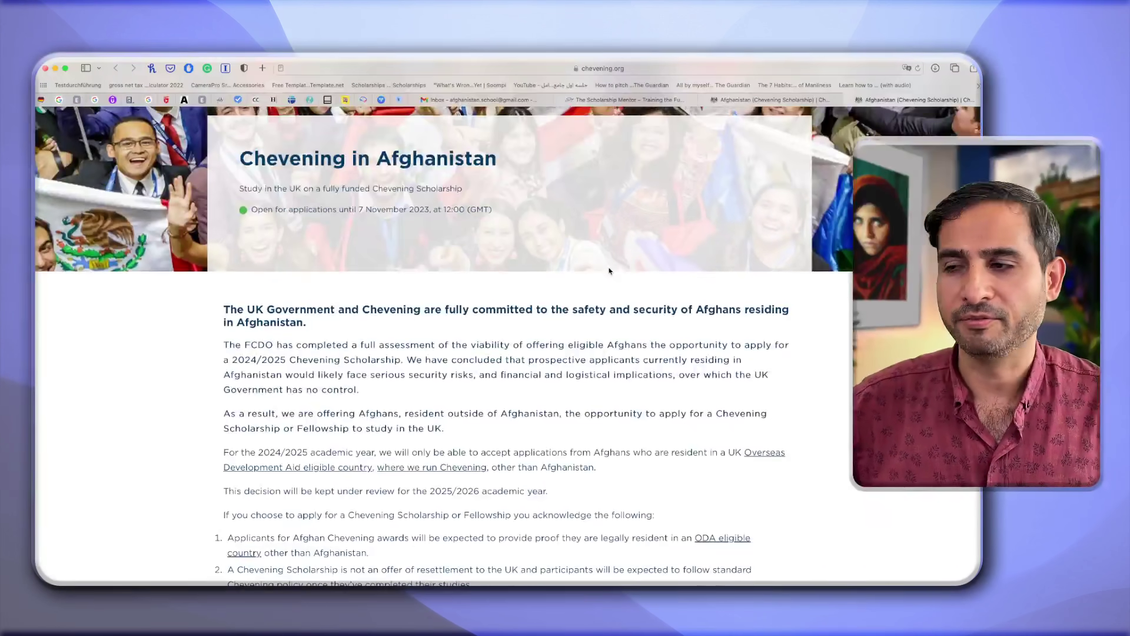
{"action": "scroll", "coordinate": [609, 271], "scroll_direction": "down", "scroll_amount": 3}
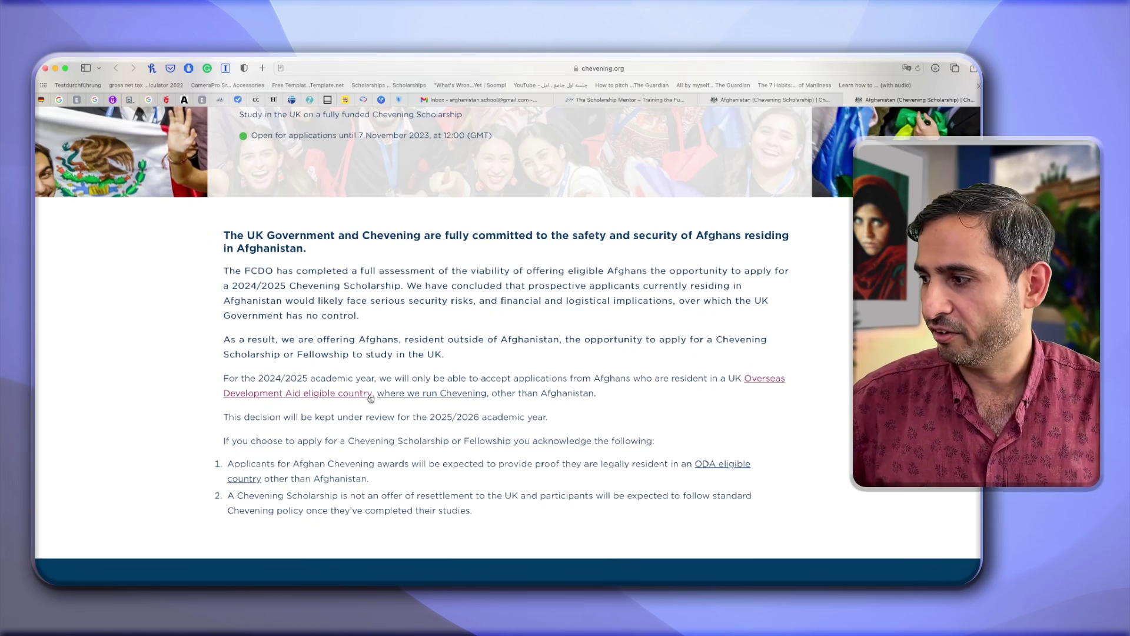
{"action": "scroll", "coordinate": [371, 399], "scroll_direction": "down", "scroll_amount": 5}
{"action": "left_click", "coordinate": [503, 452]}
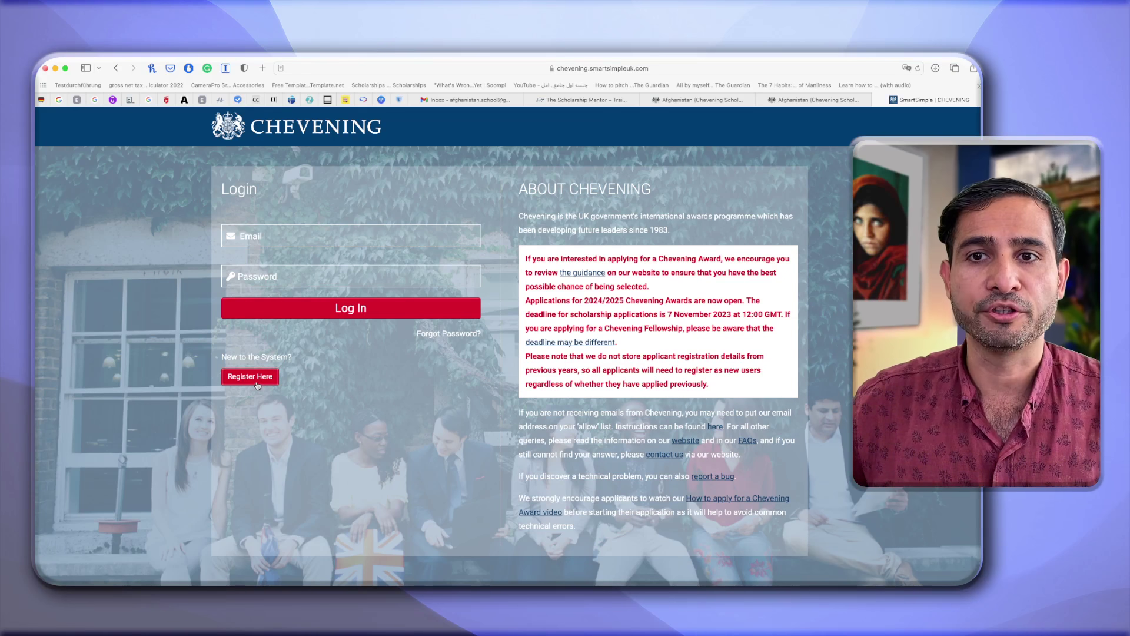
Start a new account registration and accept the privacy and cookie policies.
{"action": "left_click", "coordinate": [257, 384]}
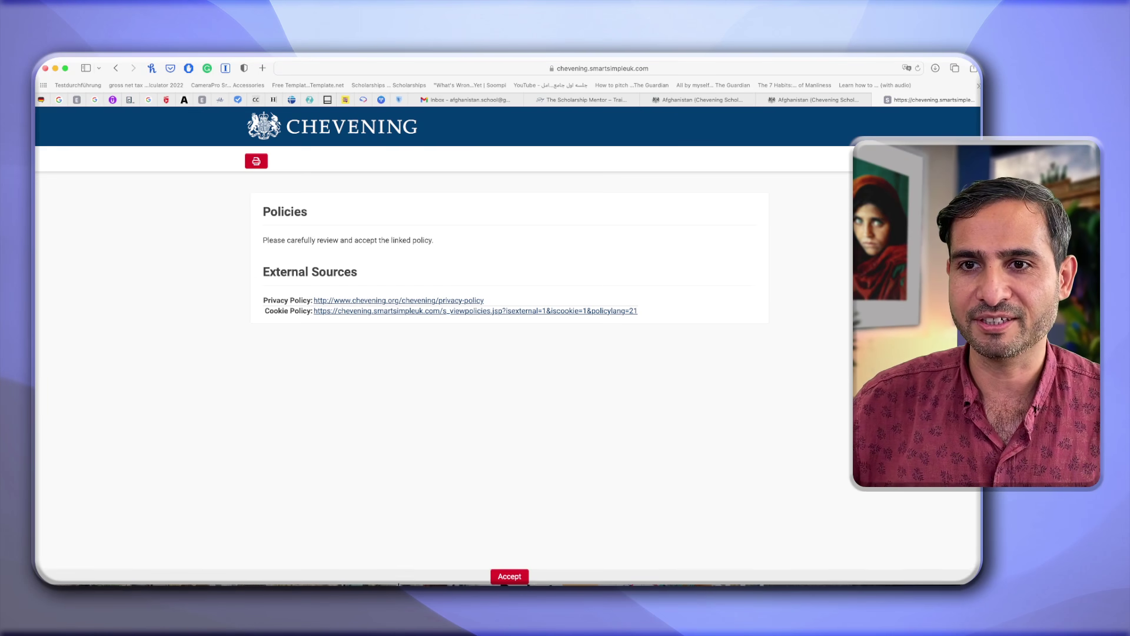
{"action": "left_click", "coordinate": [517, 579]}
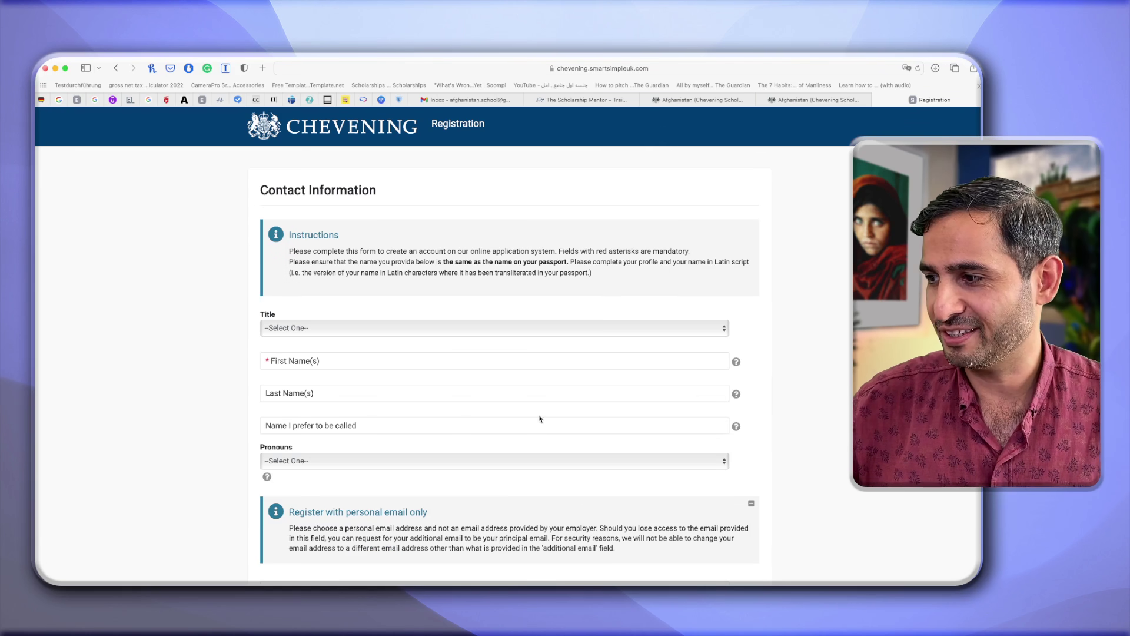
Set title Mr, enter the applicant's first and last names, and choose He/Him pronouns.
{"action": "left_click", "coordinate": [562, 335]}
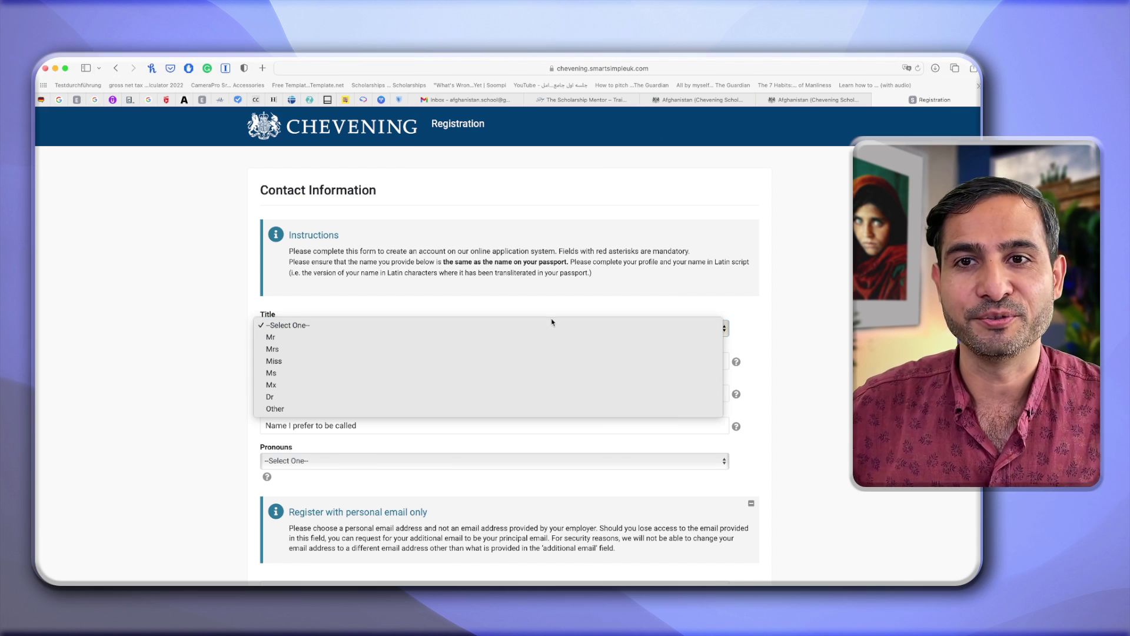
{"action": "left_click", "coordinate": [542, 337]}
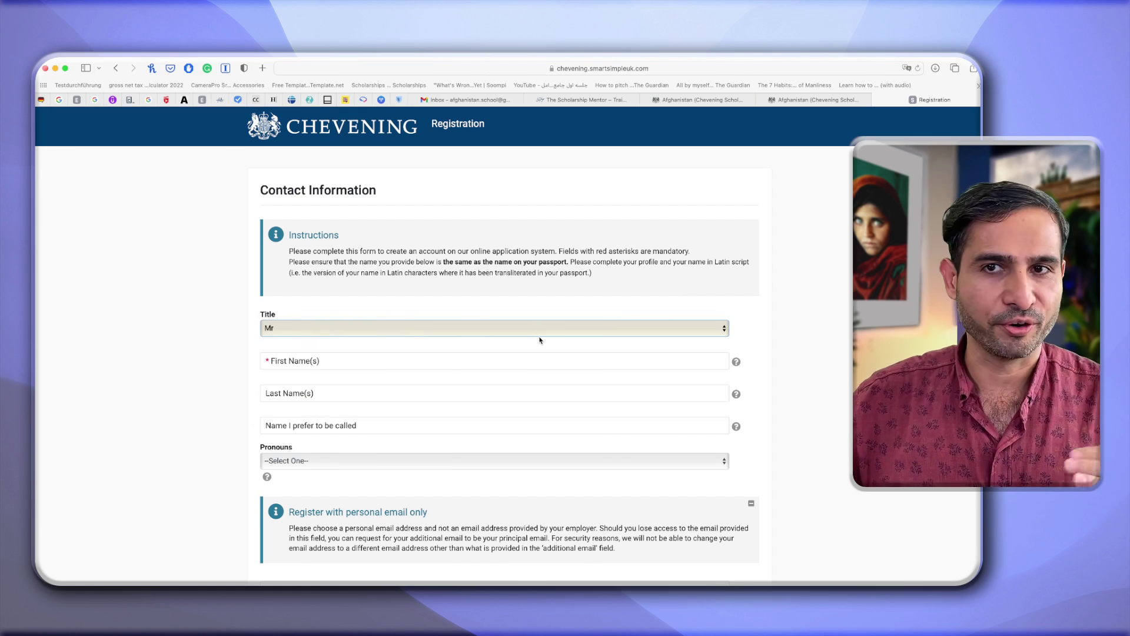
{"action": "left_click", "coordinate": [510, 359]}
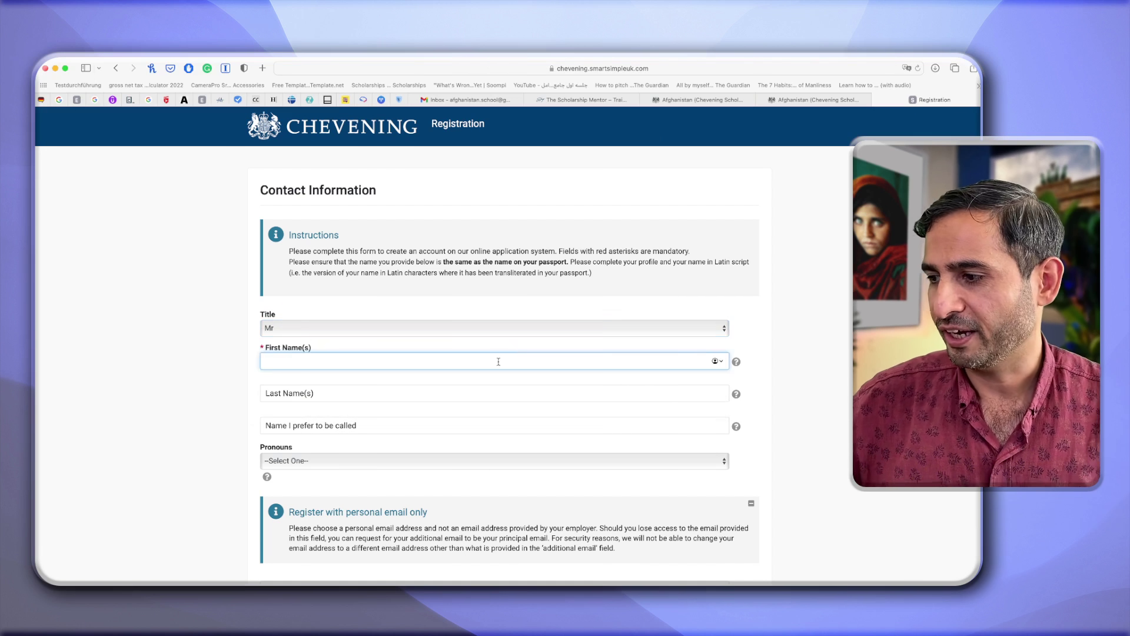
{"action": "type", "text": "Sirat"}
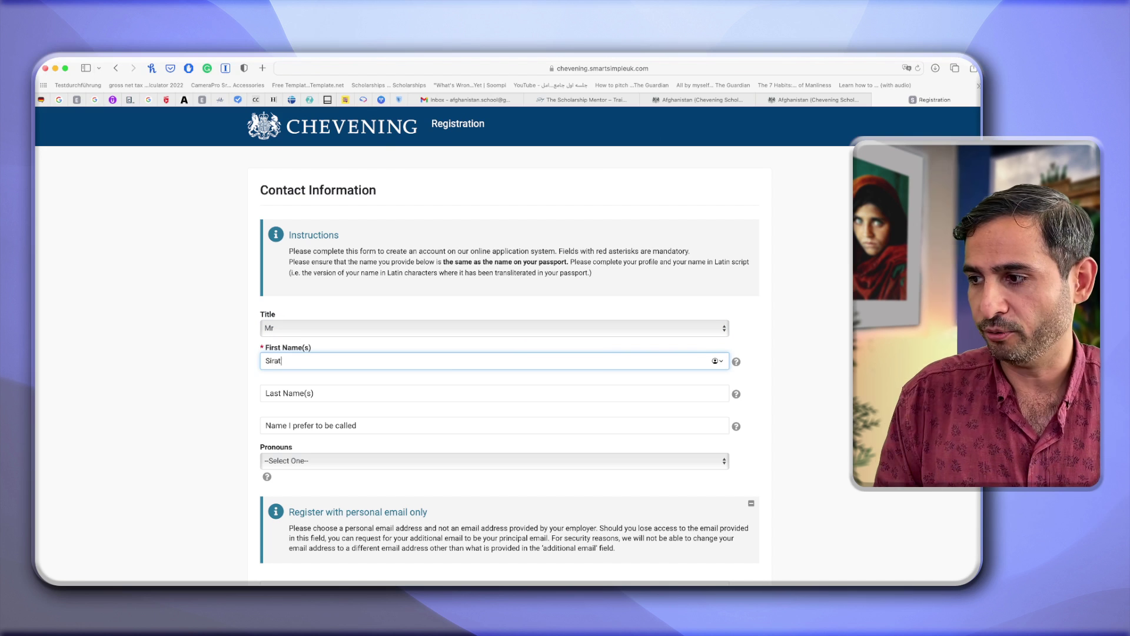
{"action": "left_click", "coordinate": [385, 394]}
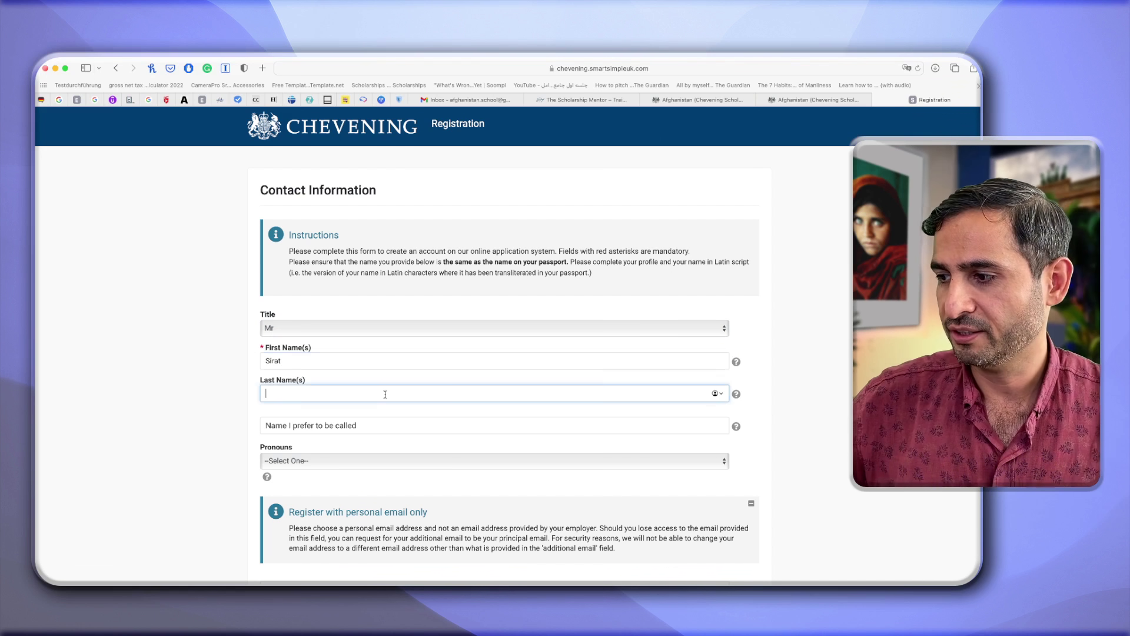
{"action": "type", "text": "Haidary"}
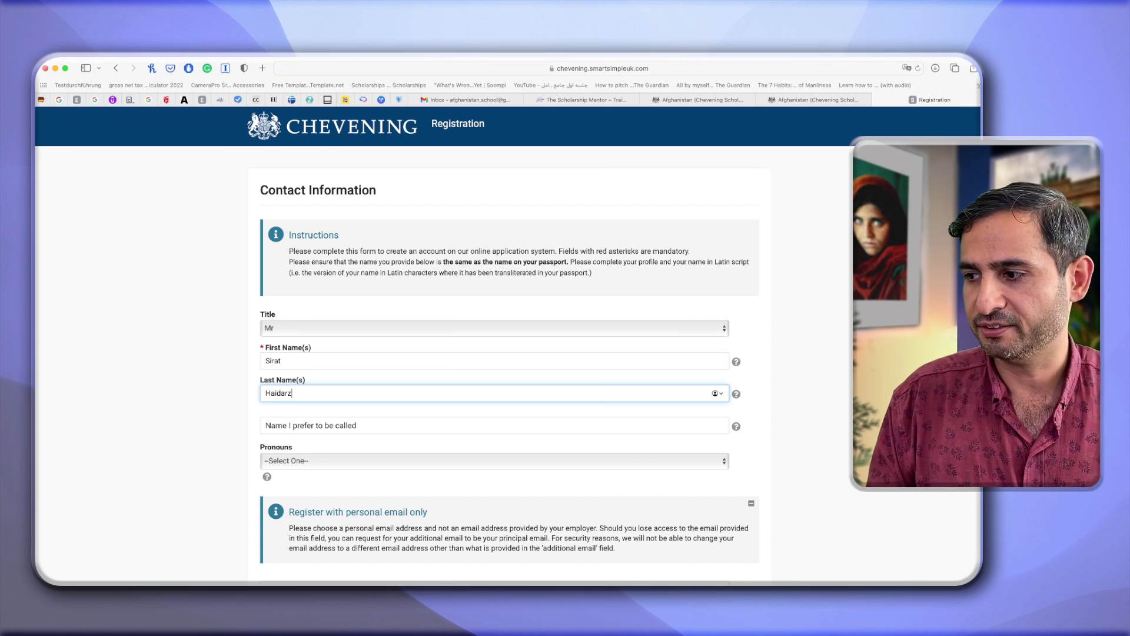
{"action": "scroll", "coordinate": [328, 371], "scroll_direction": "down", "scroll_amount": 2}
{"action": "left_click", "coordinate": [328, 361]}
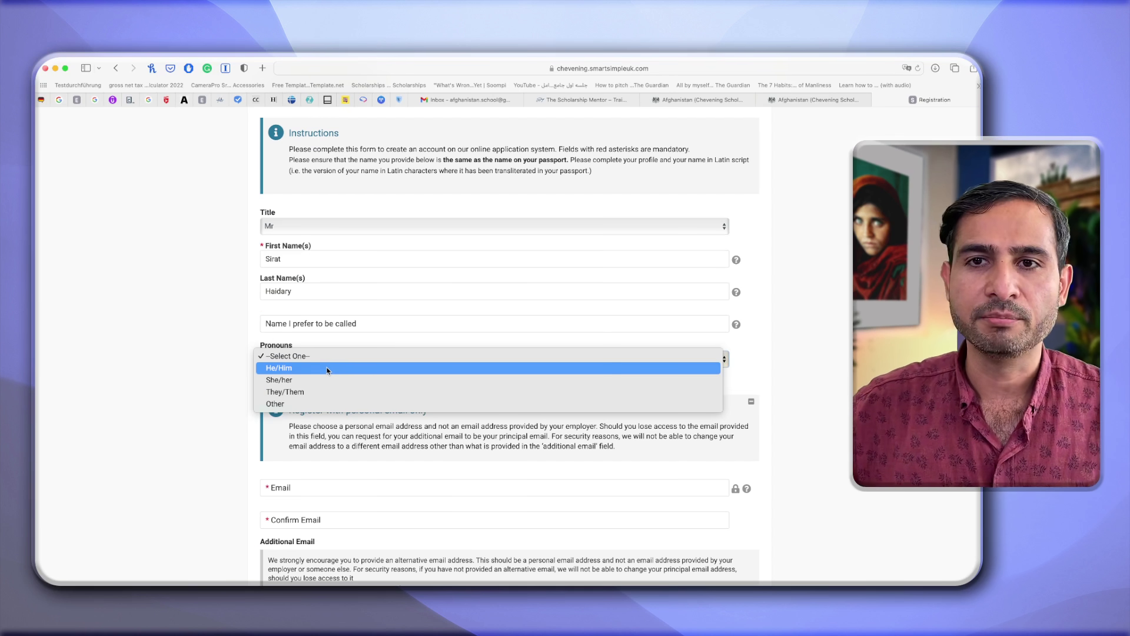
{"action": "left_click", "coordinate": [328, 368]}
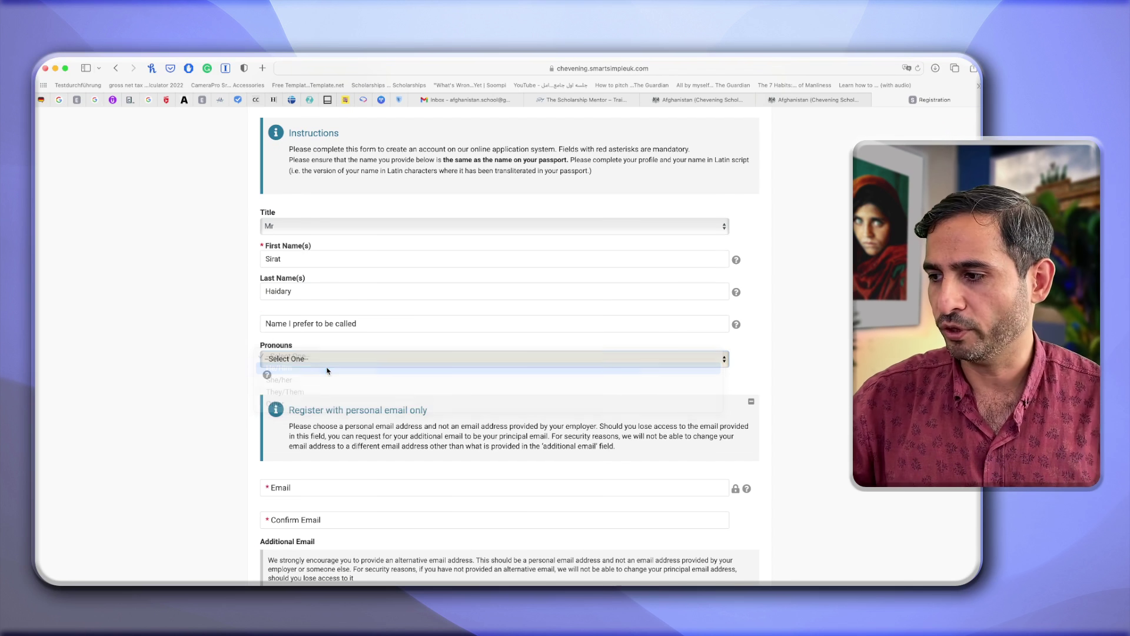
{"action": "scroll", "coordinate": [231, 382], "scroll_direction": "down", "scroll_amount": 3}
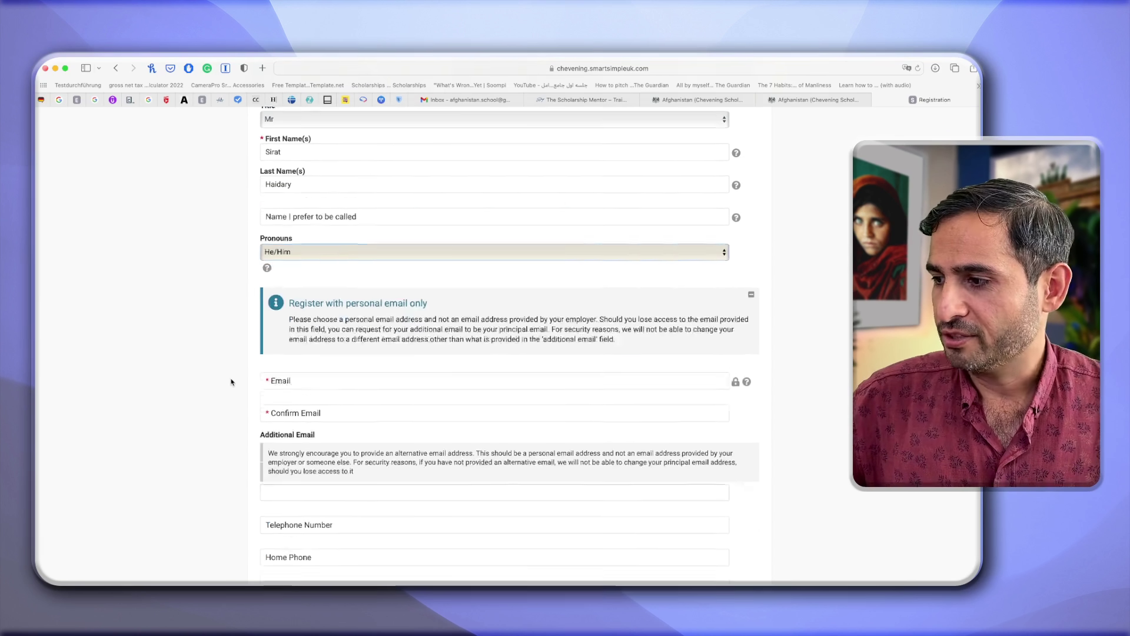
Enter the applicant's email, confirm it, and add an alternative email address.
{"action": "left_click", "coordinate": [311, 323]}
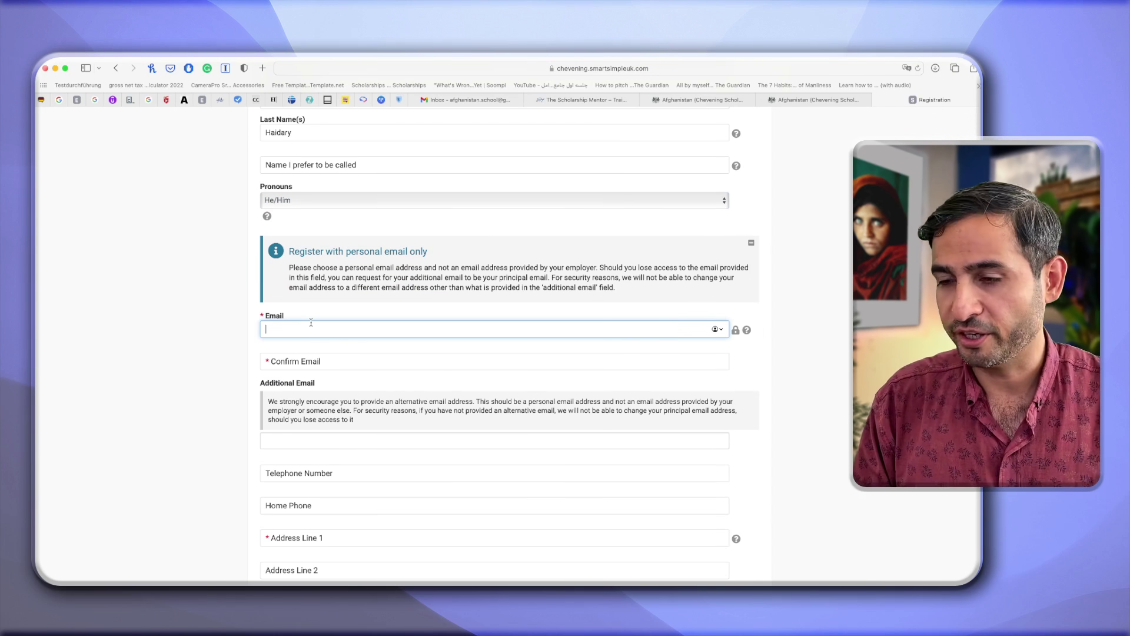
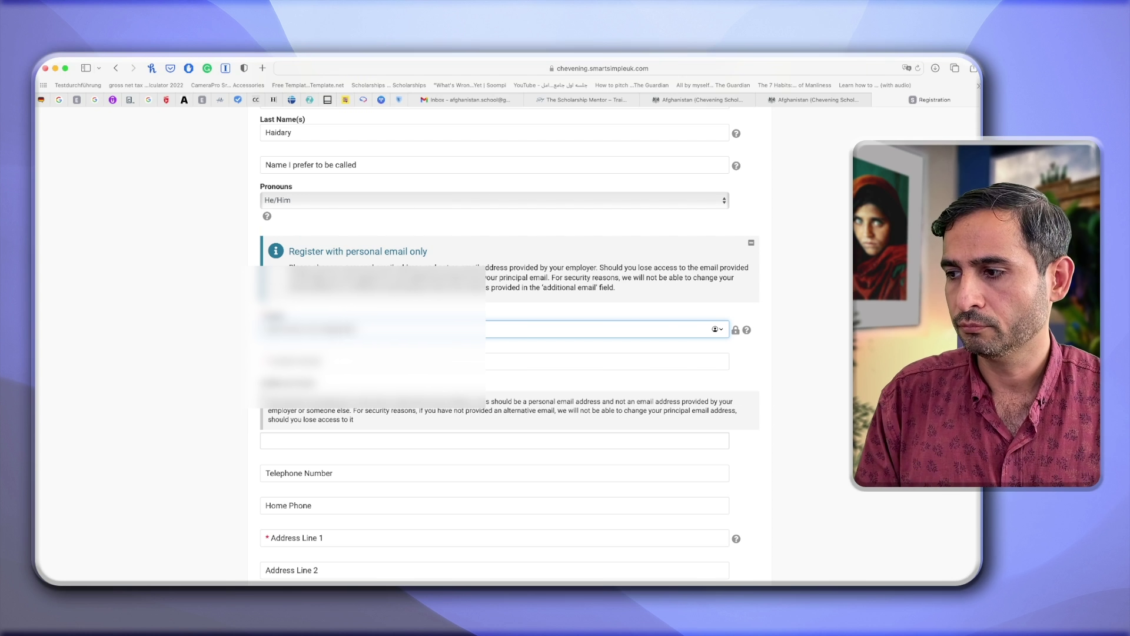
{"action": "mouse_move", "coordinate": [747, 330]}
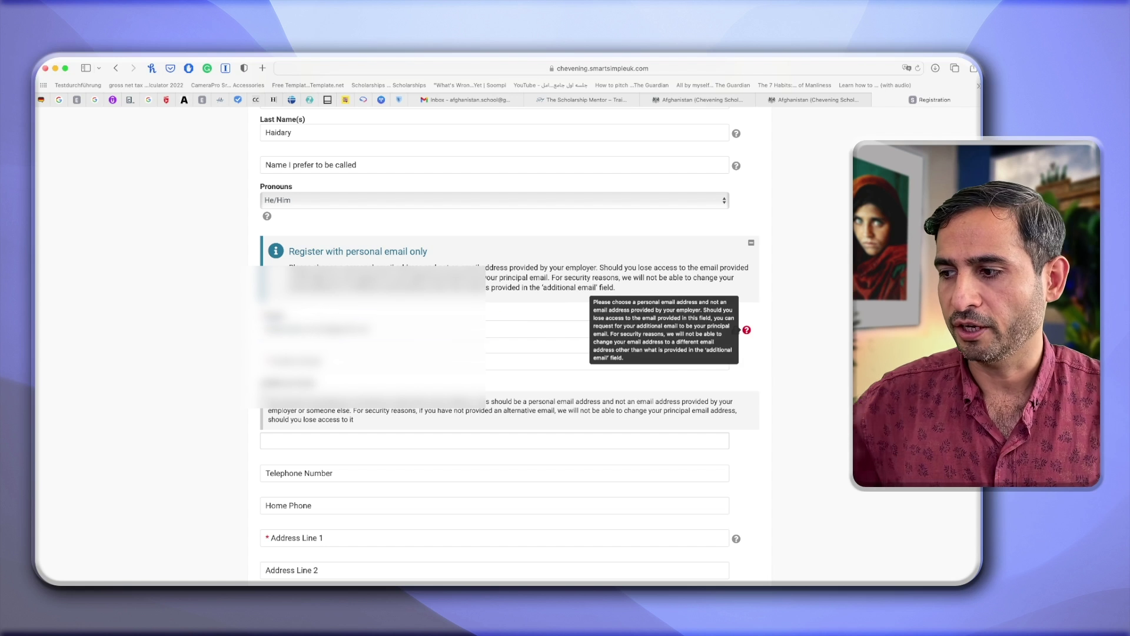
{"action": "key", "text": "Tab"}
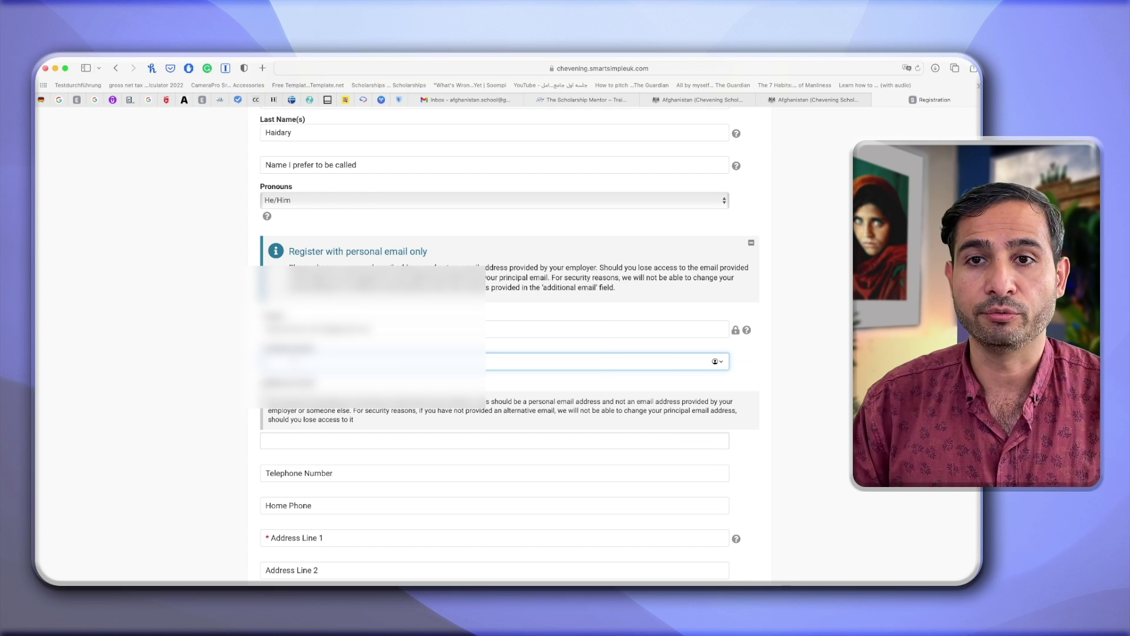
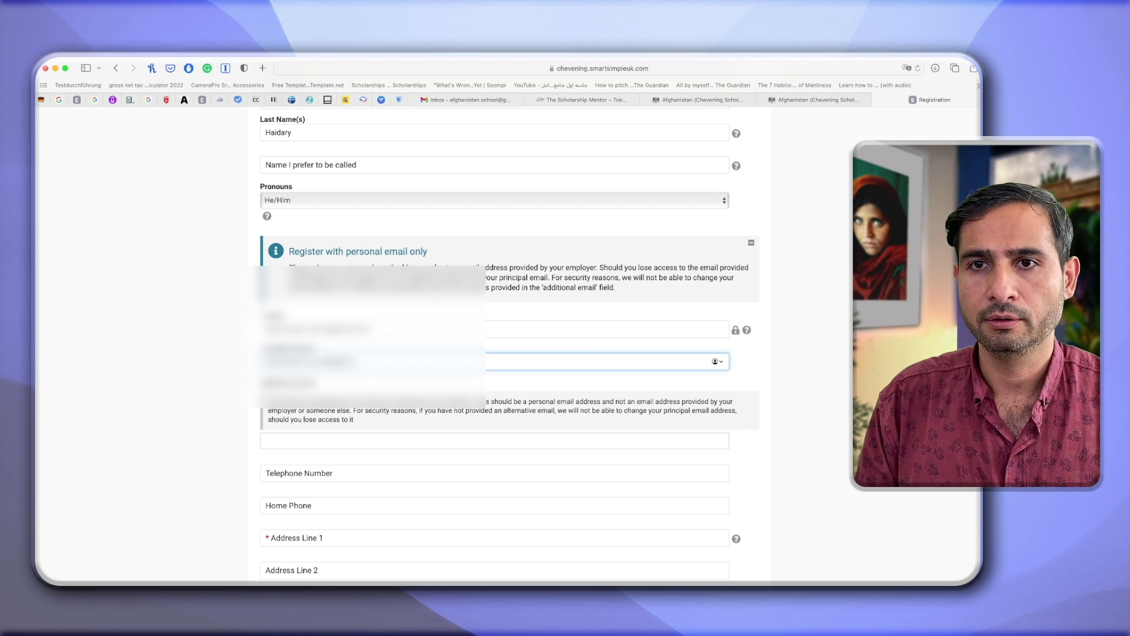
{"action": "key", "text": "Tab"}
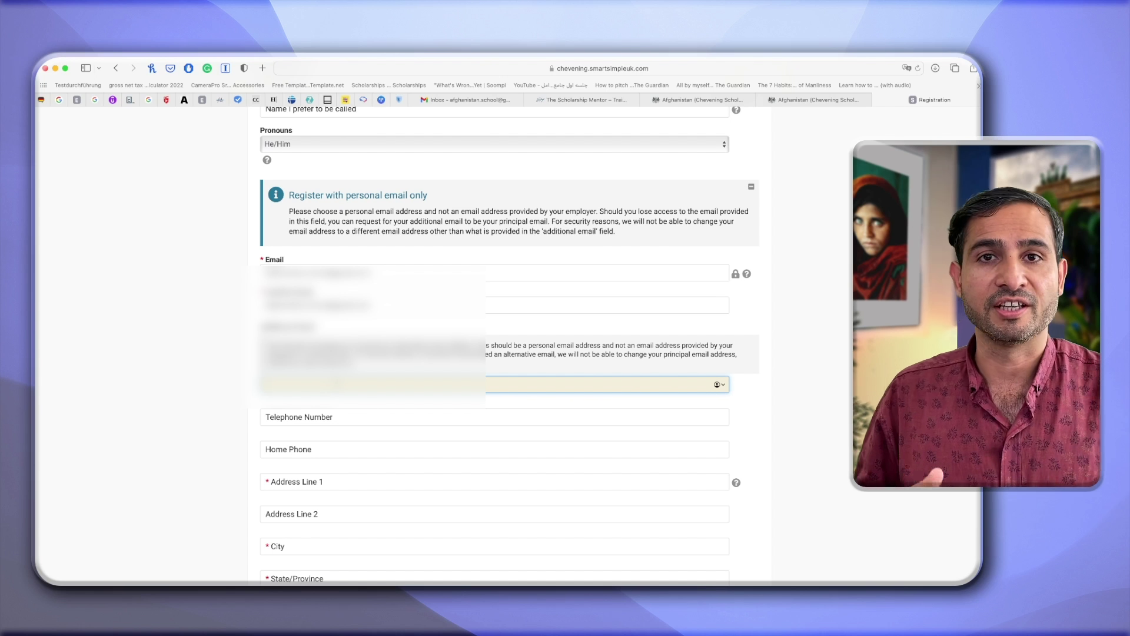
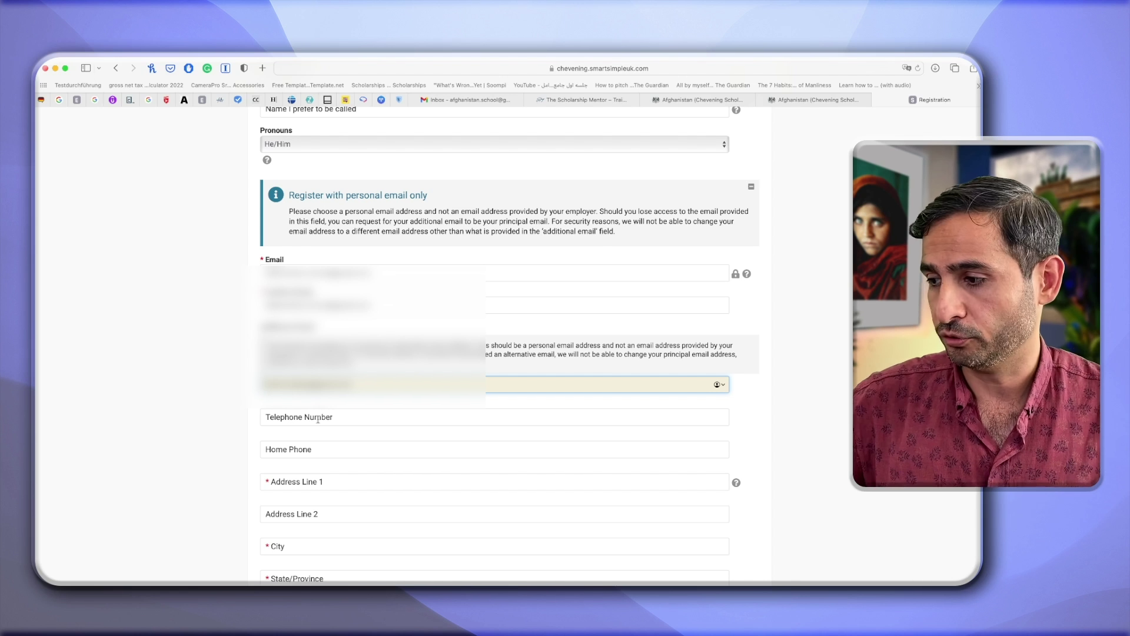
{"action": "left_click", "coordinate": [334, 416]}
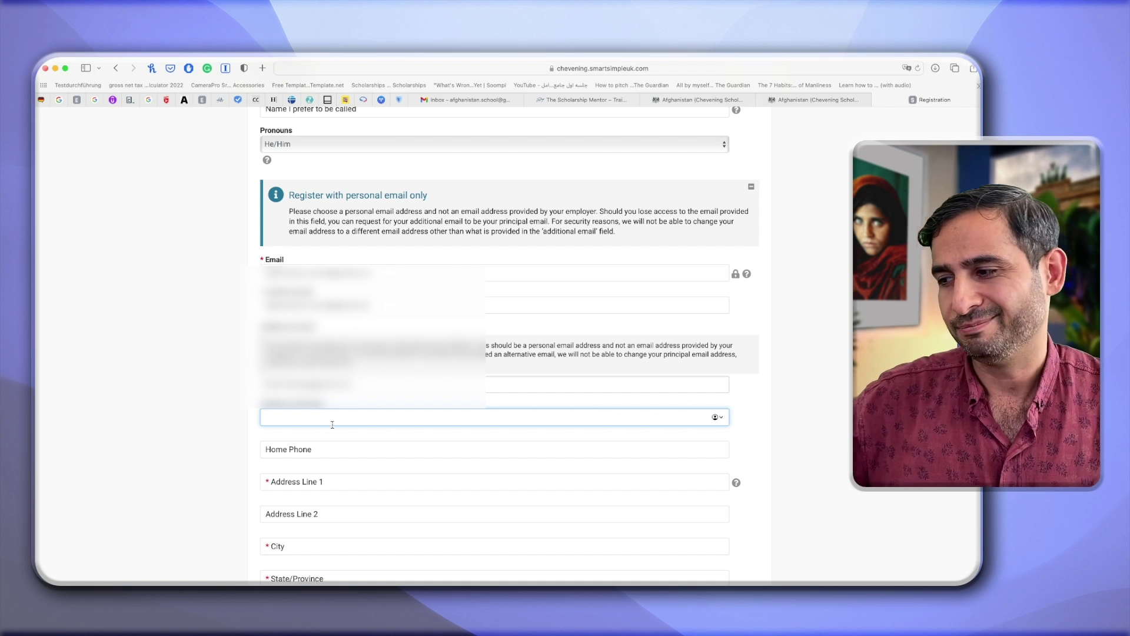
Fill in the applicant's street address, city and state, confirm the details, and submit the registration.
{"action": "scroll", "coordinate": [333, 424], "scroll_direction": "down", "scroll_amount": 2}
{"action": "left_click", "coordinate": [355, 397]}
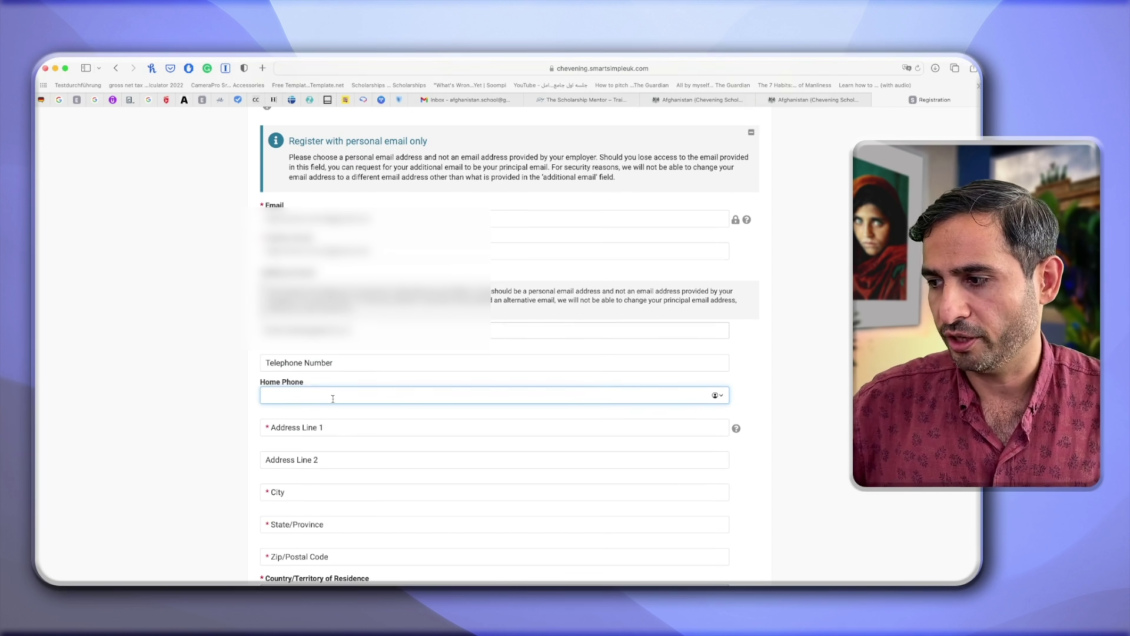
{"action": "key", "text": "shift+Tab"}
{"action": "left_click", "coordinate": [307, 425]}
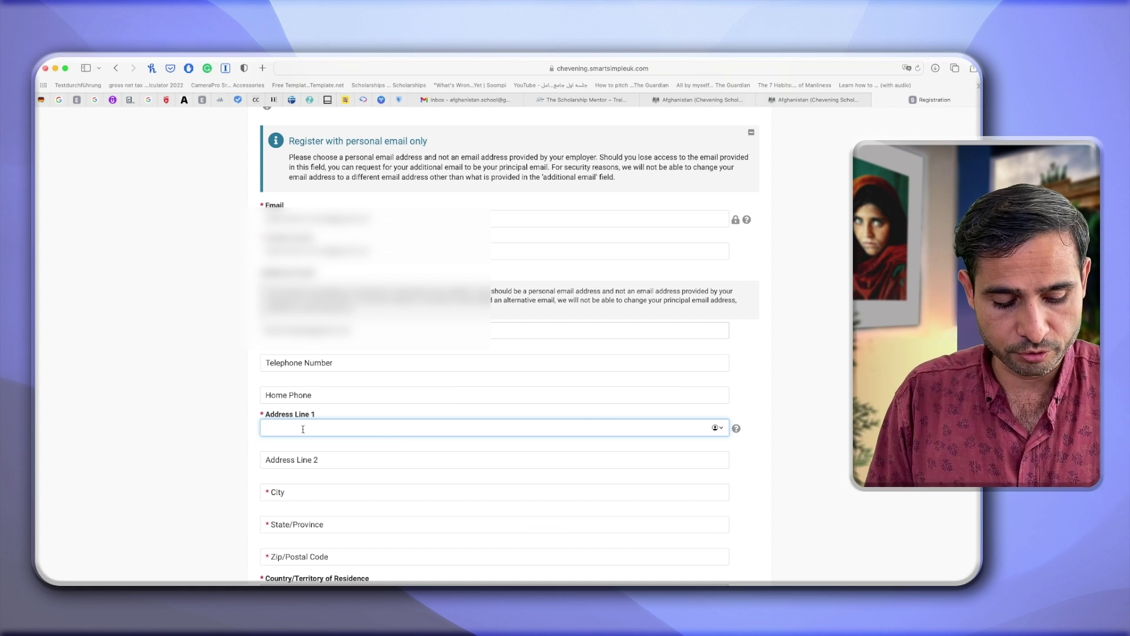
{"action": "type", "text": "5th Street of Taimani,"}
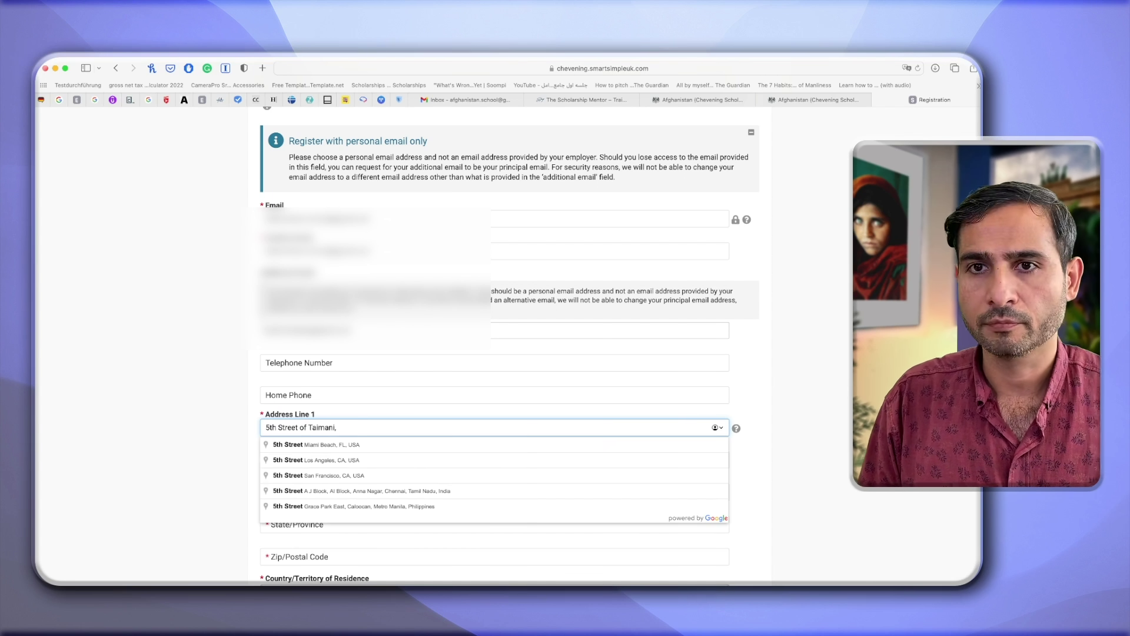
{"action": "key", "text": "Tab"}
{"action": "key", "text": "Tab"}
{"action": "type", "text": "Kabul"}
{"action": "key", "text": "Tab"}
{"action": "type", "text": "Ka"}
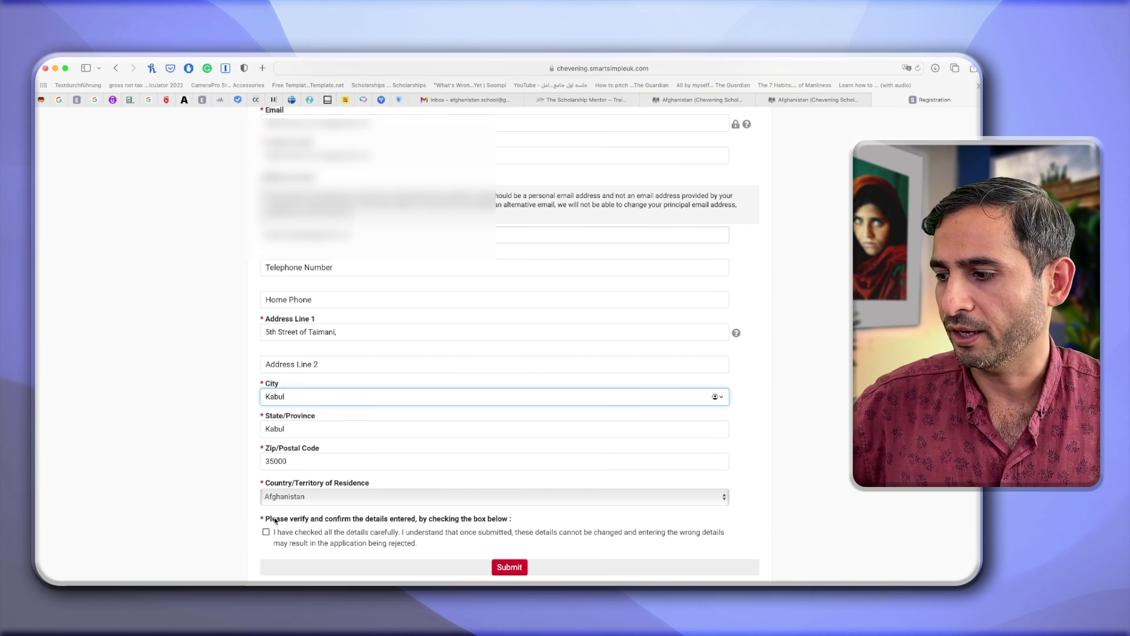
{"action": "left_click", "coordinate": [265, 532]}
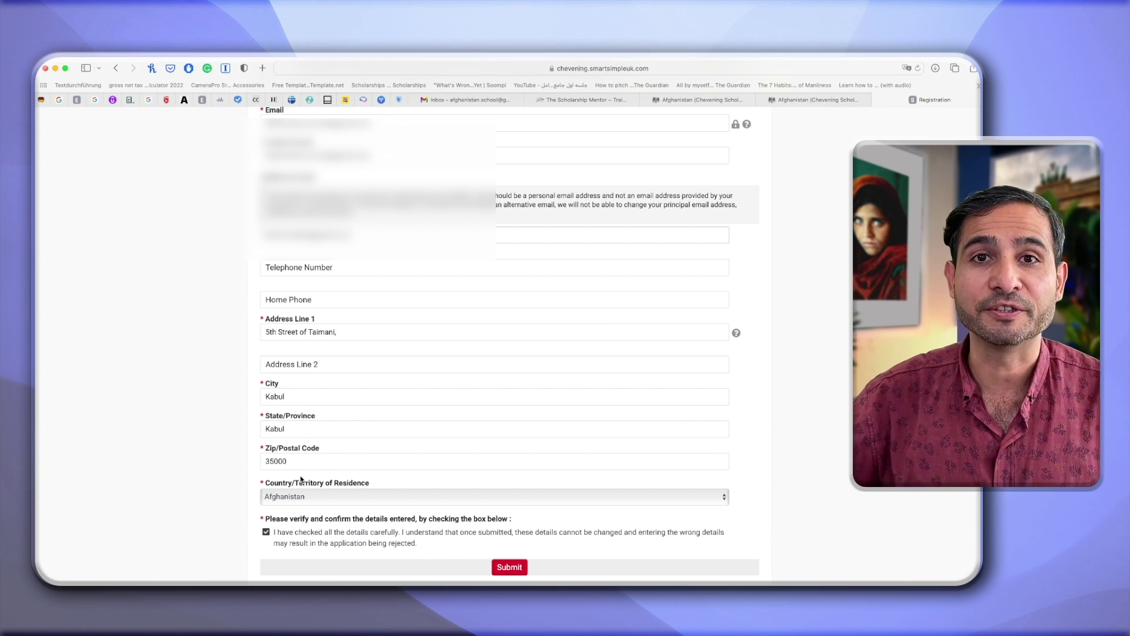
{"action": "left_click", "coordinate": [509, 567]}
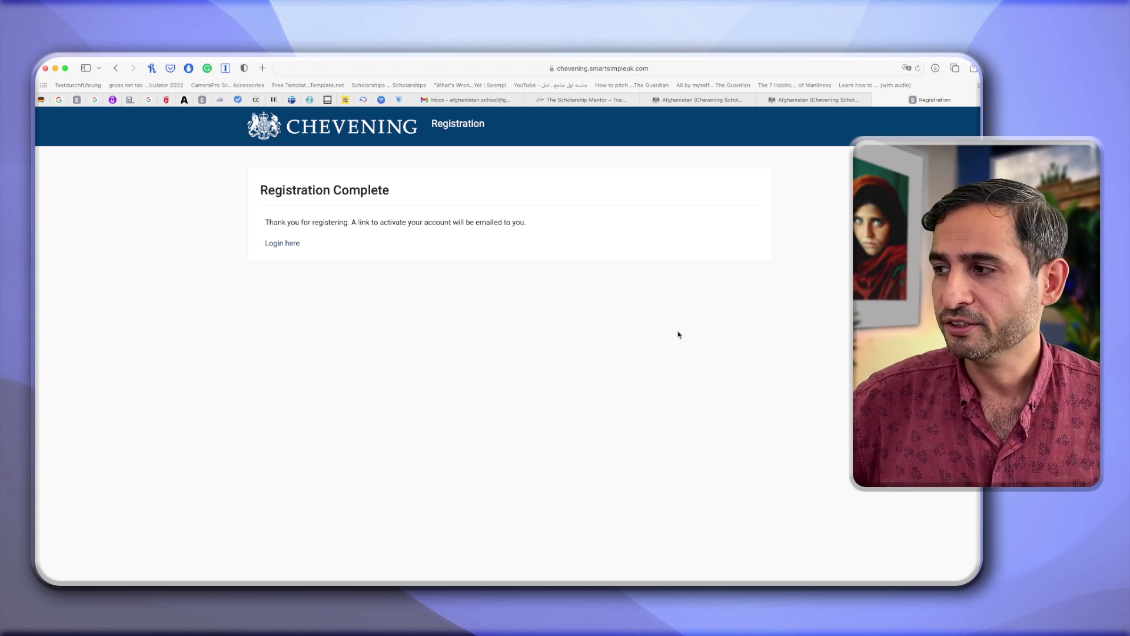
In Gmail, refresh the inbox and open the Chevening welcome email, enlarged for reading.
{"action": "left_click", "coordinate": [497, 101]}
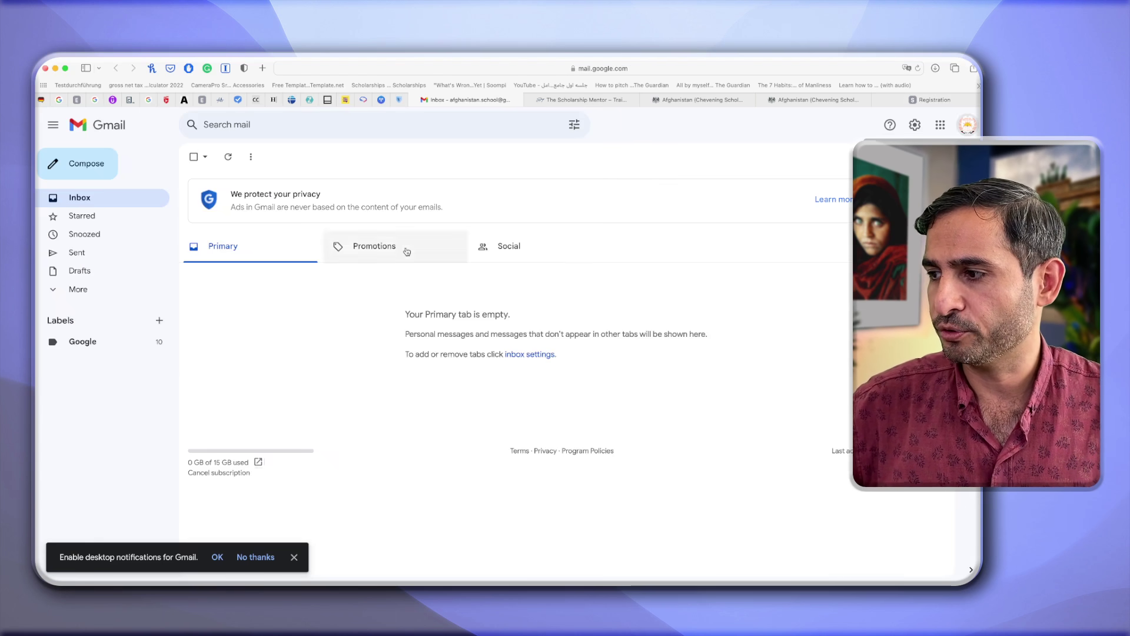
{"action": "key", "text": "super+r"}
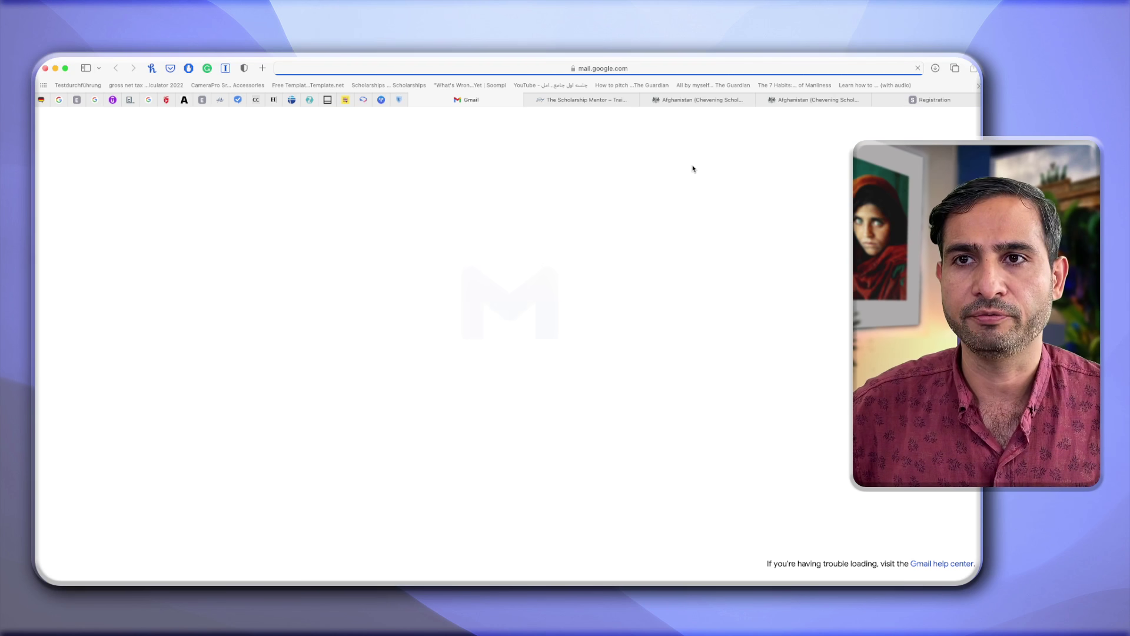
{"action": "left_click", "coordinate": [331, 217]}
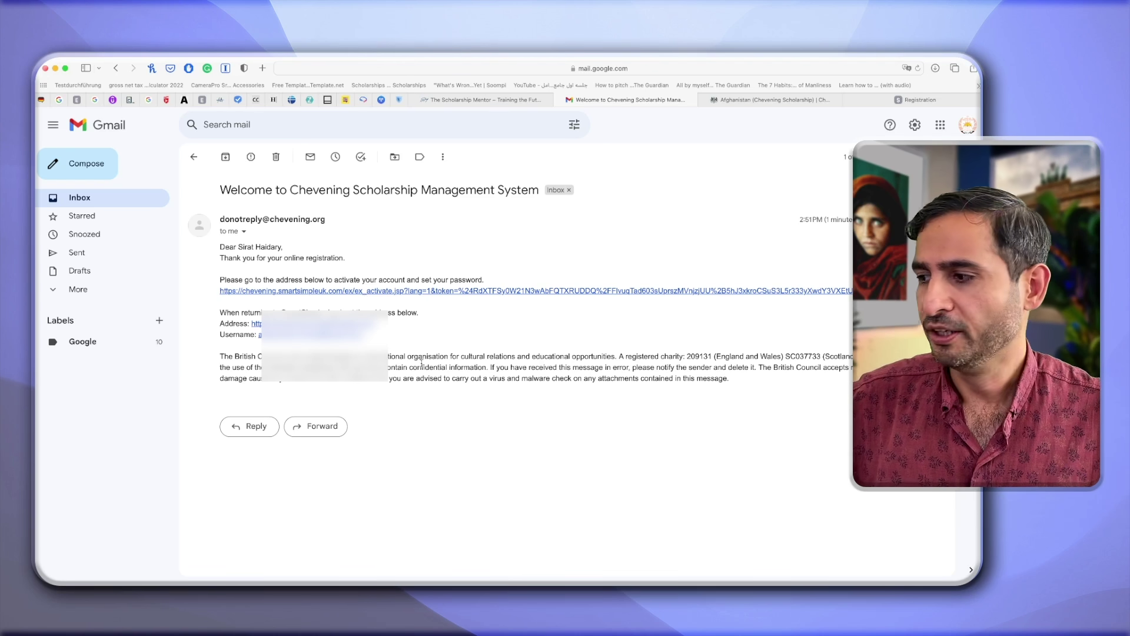
{"action": "key", "text": "super+equal"}
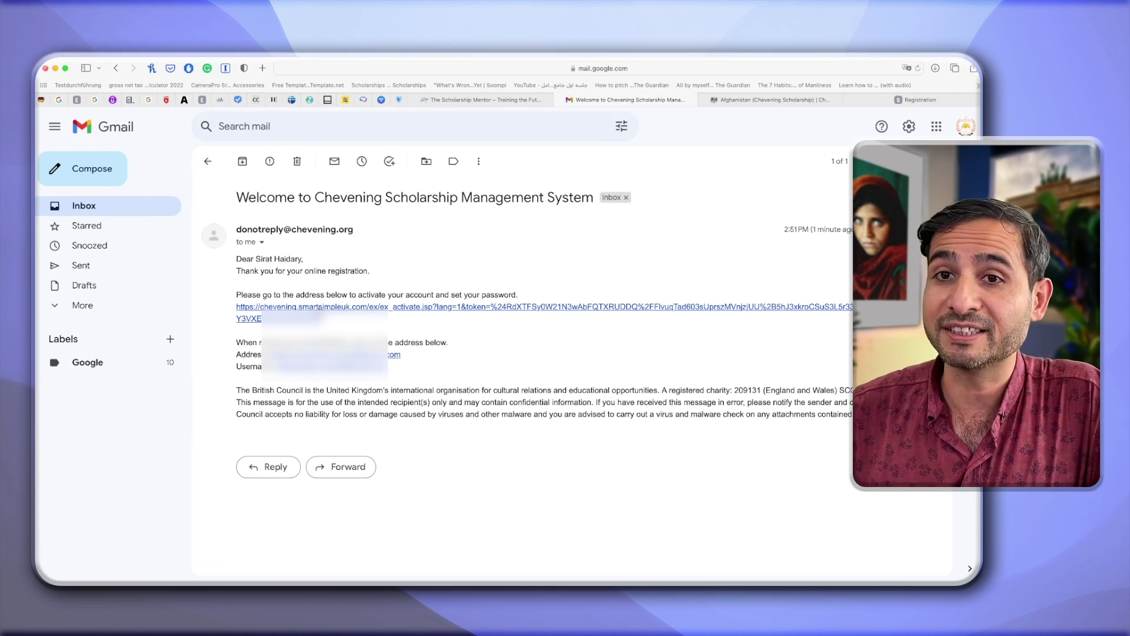
Follow the activation link, enter and confirm the new account password, and submit.
{"action": "left_click", "coordinate": [318, 307]}
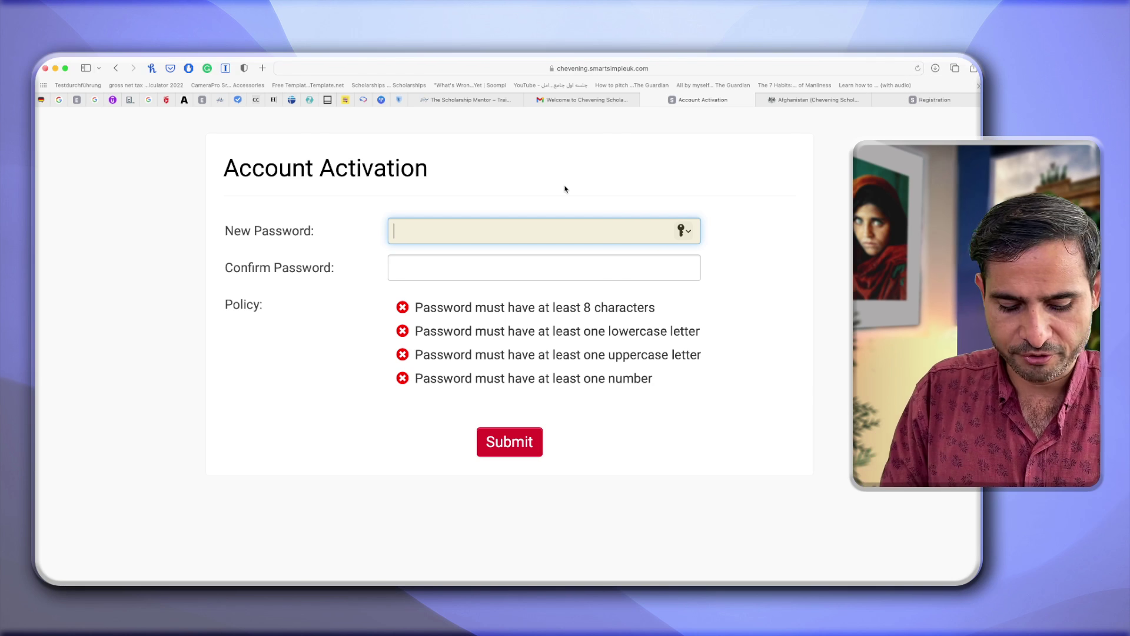
{"action": "key", "text": "super+v"}
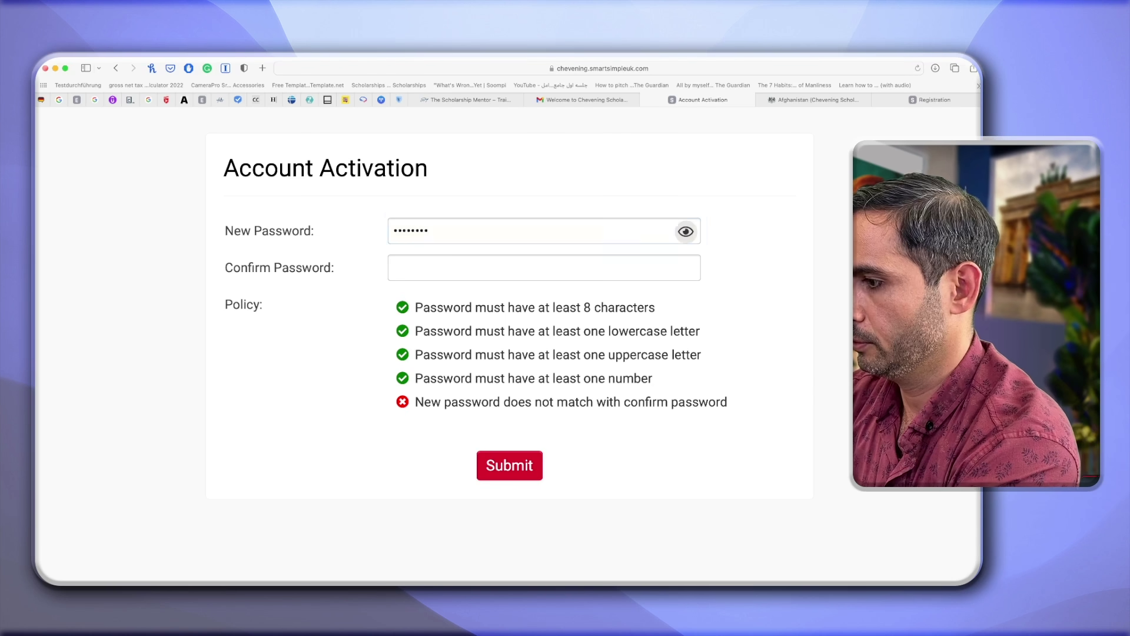
{"action": "left_click", "coordinate": [469, 266]}
{"action": "key", "text": "super+v"}
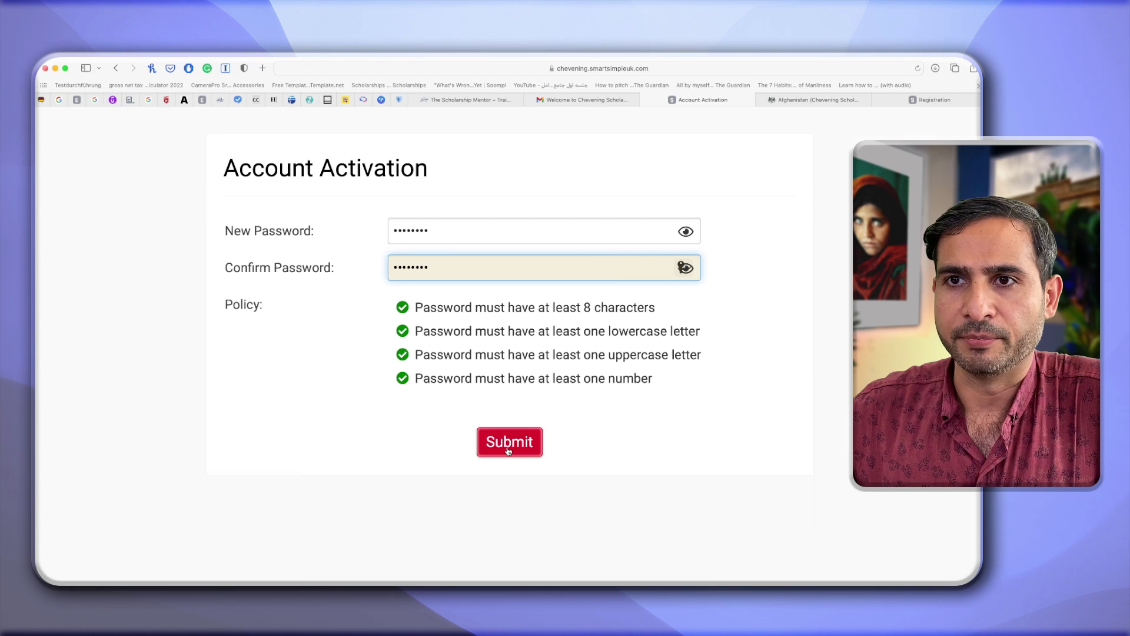
{"action": "left_click", "coordinate": [509, 451]}
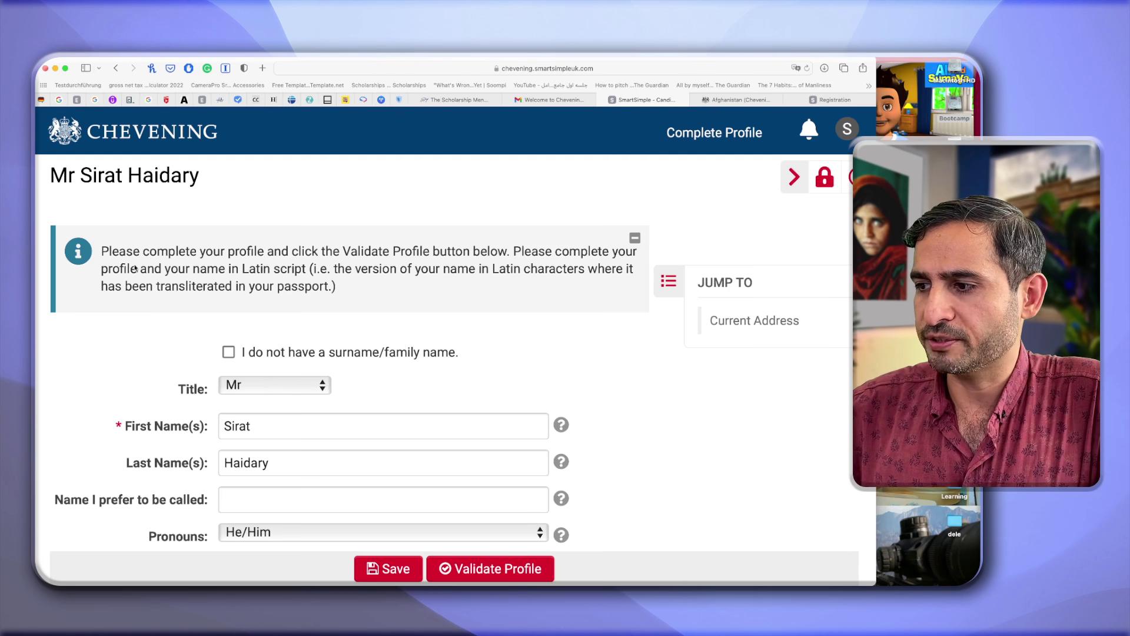
{"action": "triple_click", "coordinate": [91, 252]}
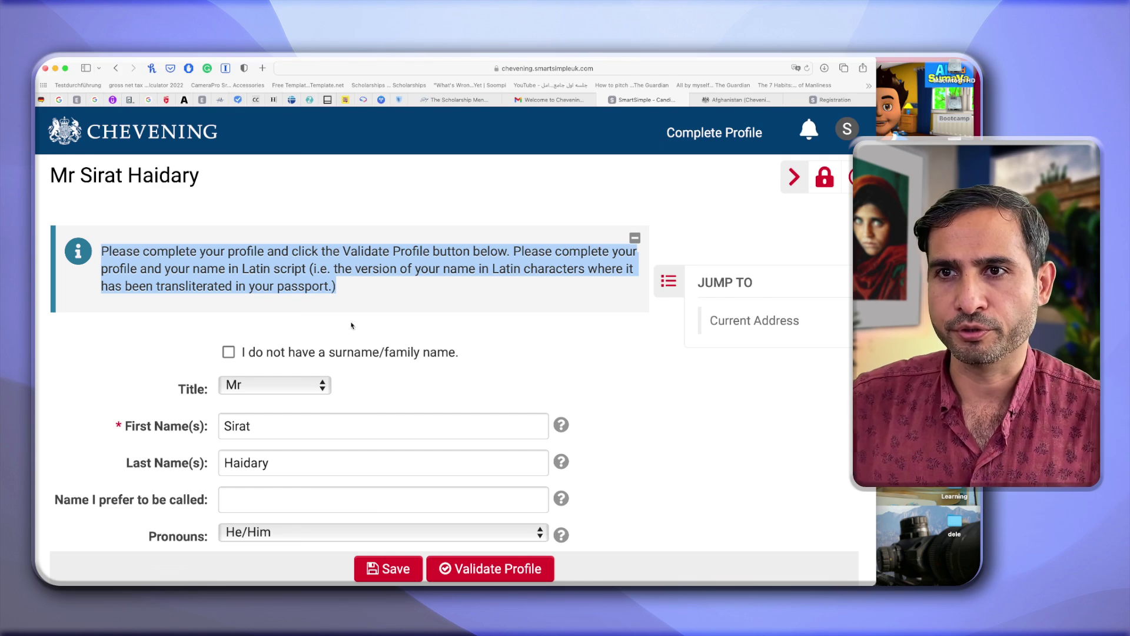
{"action": "left_click", "coordinate": [606, 417]}
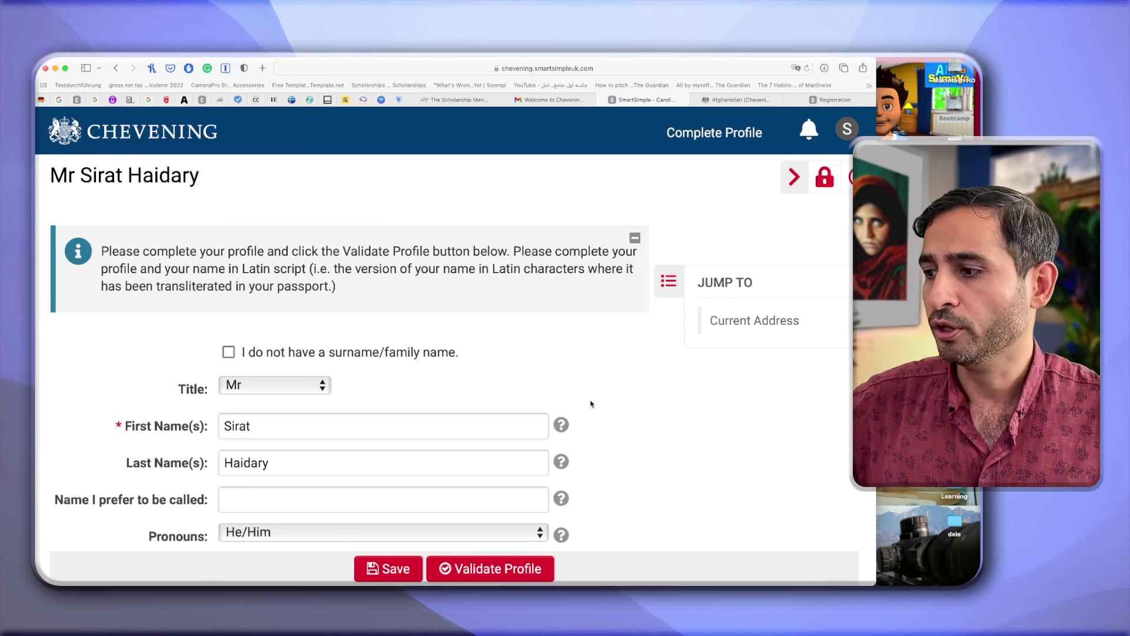
{"action": "scroll", "coordinate": [591, 403], "scroll_direction": "down", "scroll_amount": 1}
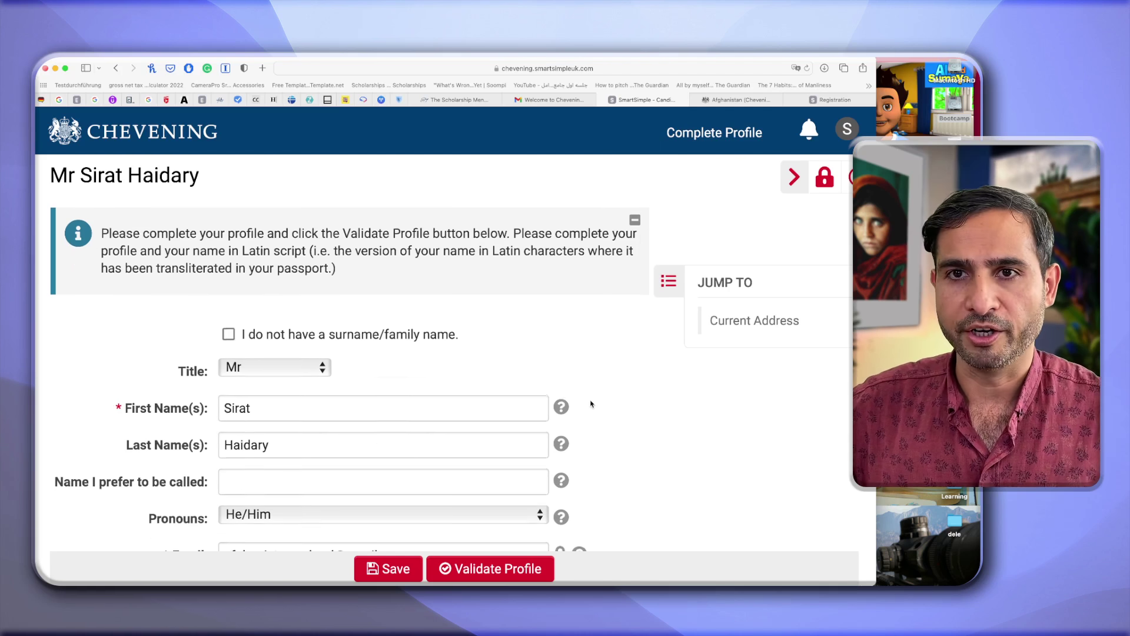
{"action": "left_click", "coordinate": [229, 335]}
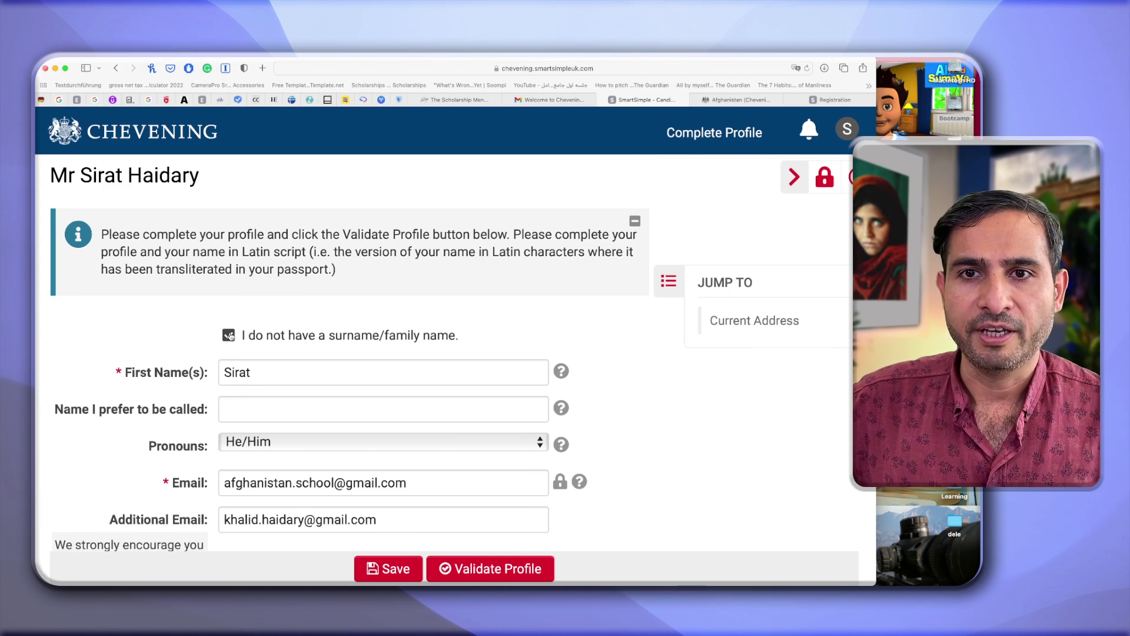
{"action": "left_click", "coordinate": [229, 335]}
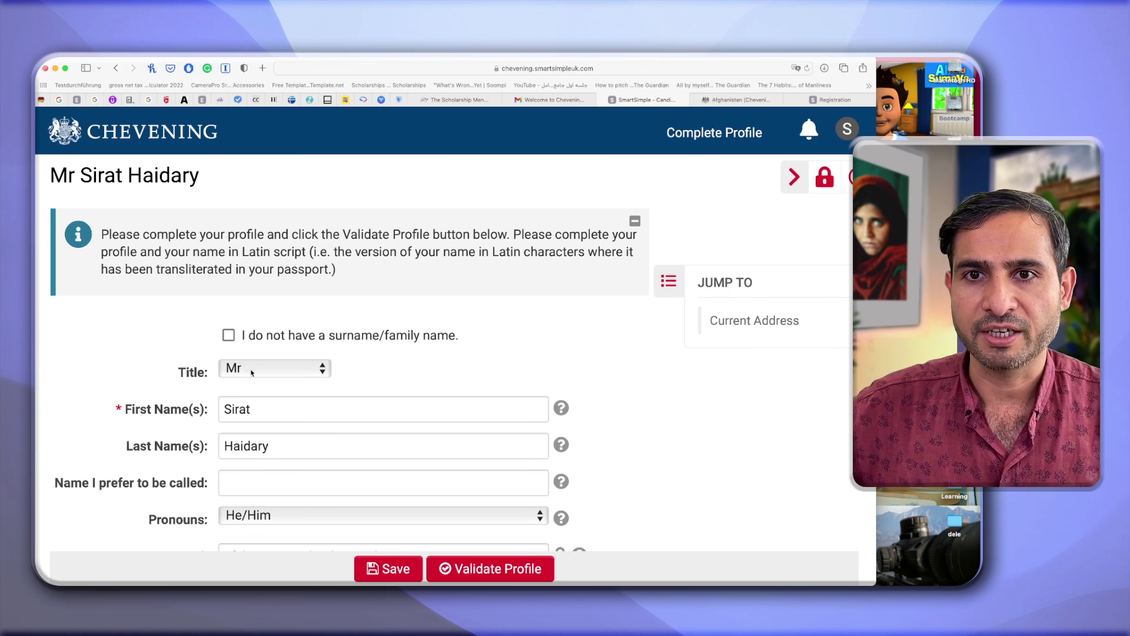
{"action": "scroll", "coordinate": [258, 423], "scroll_direction": "down", "scroll_amount": 1}
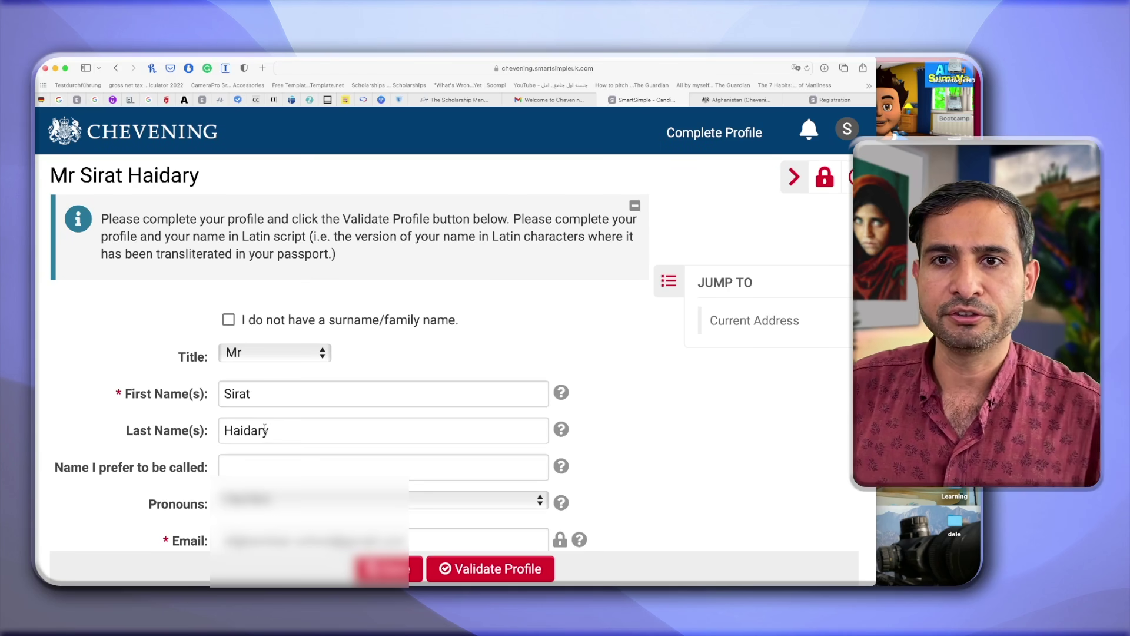
{"action": "scroll", "coordinate": [259, 429], "scroll_direction": "down", "scroll_amount": 2}
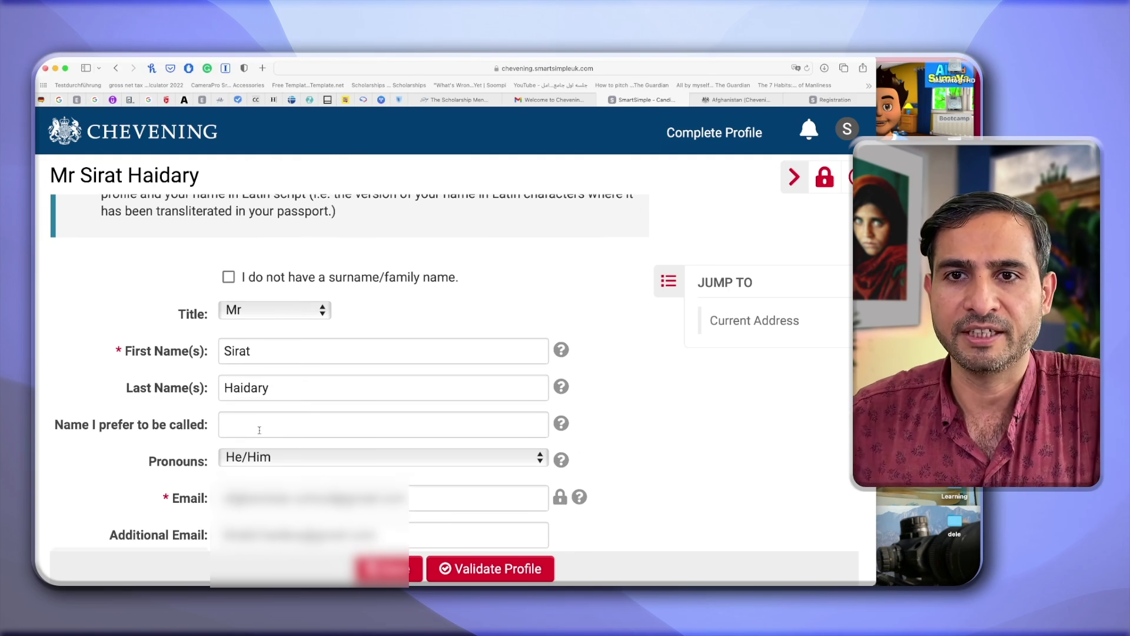
{"action": "scroll", "coordinate": [259, 429], "scroll_direction": "down", "scroll_amount": 3}
{"action": "scroll", "coordinate": [348, 391], "scroll_direction": "down", "scroll_amount": 2}
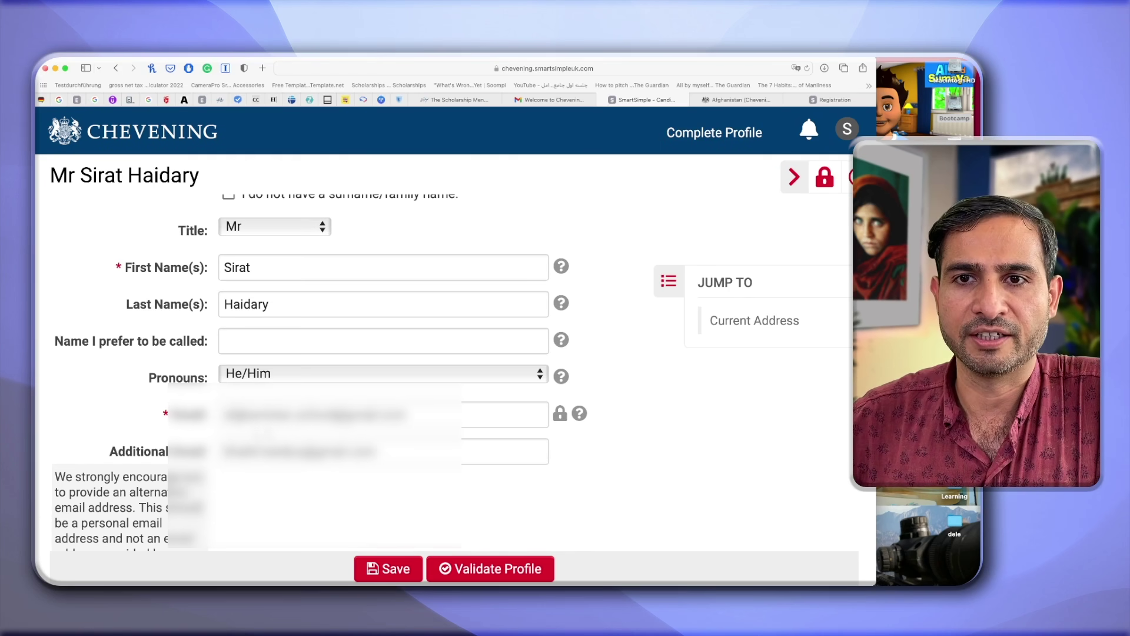
{"action": "scroll", "coordinate": [256, 475], "scroll_direction": "down", "scroll_amount": 10}
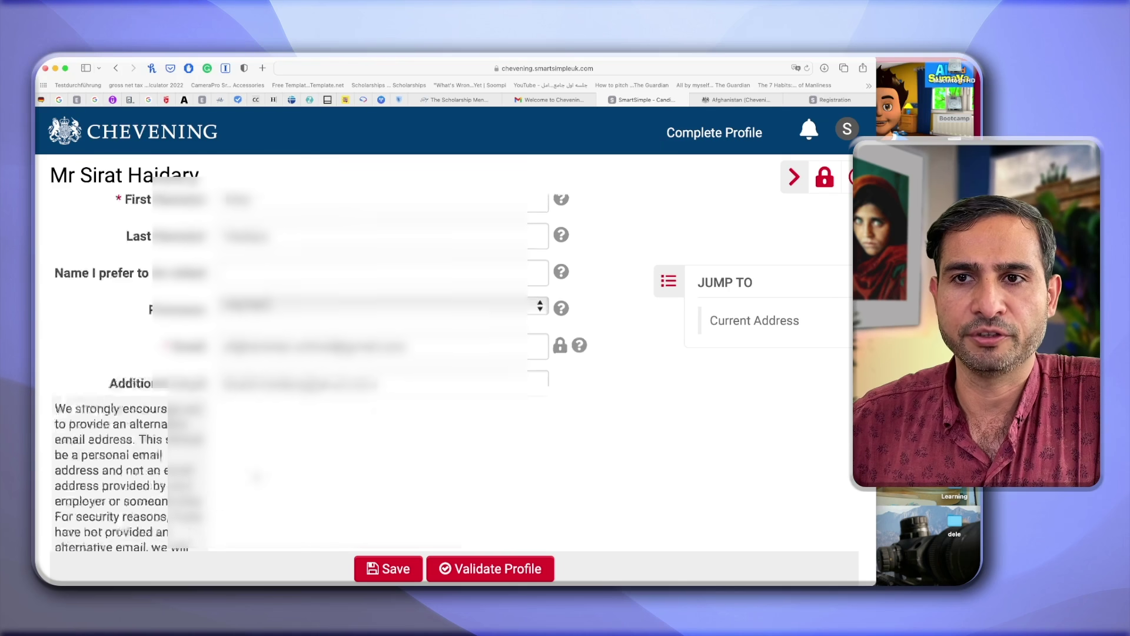
{"action": "left_click", "coordinate": [271, 318]}
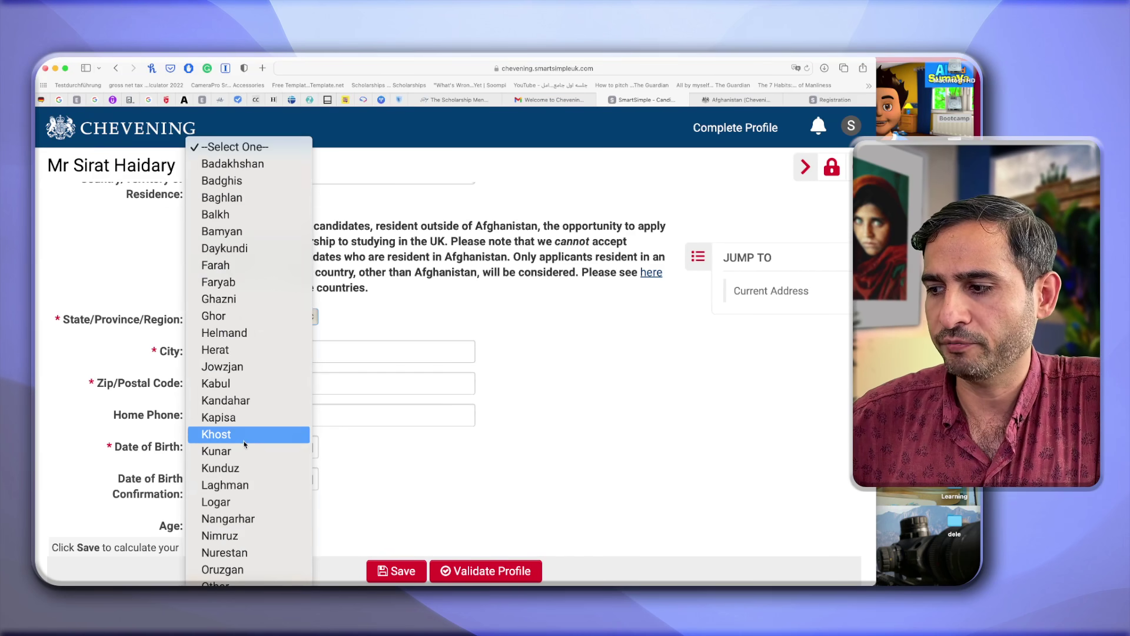
Choose Kabul as State/Province and enter 01/01/1991 as the date of birth.
{"action": "left_click", "coordinate": [240, 384]}
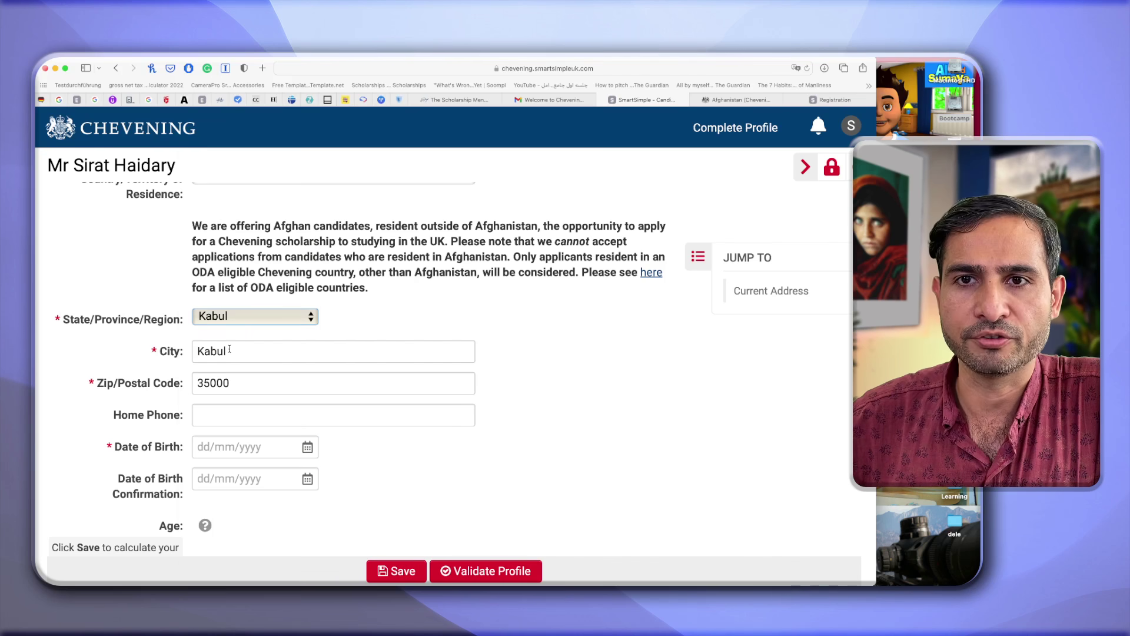
{"action": "left_click", "coordinate": [308, 446]}
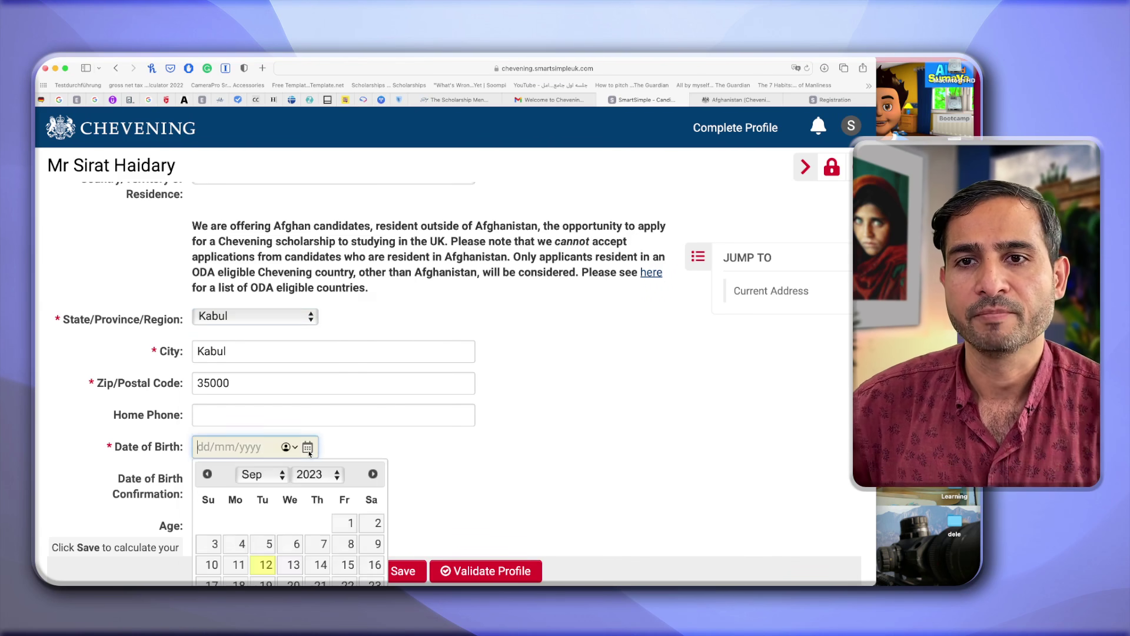
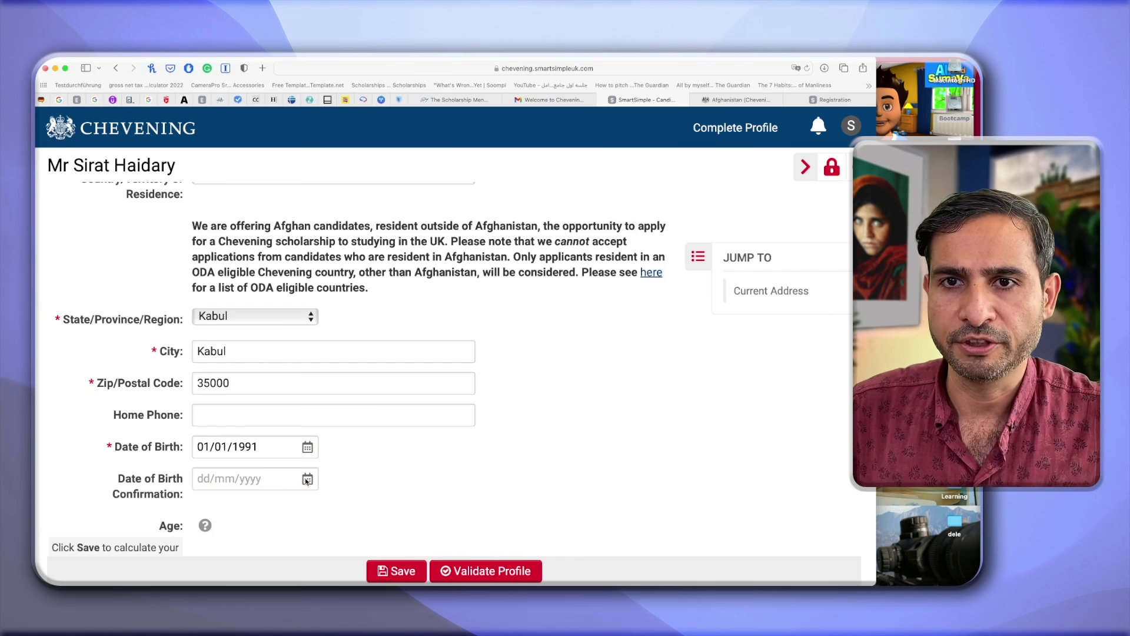
Confirm the date of birth as 01/01/1991 using the calendar's year, month and day.
{"action": "left_click", "coordinate": [307, 481]}
{"action": "left_click", "coordinate": [317, 507]}
{"action": "left_click", "coordinate": [312, 80]}
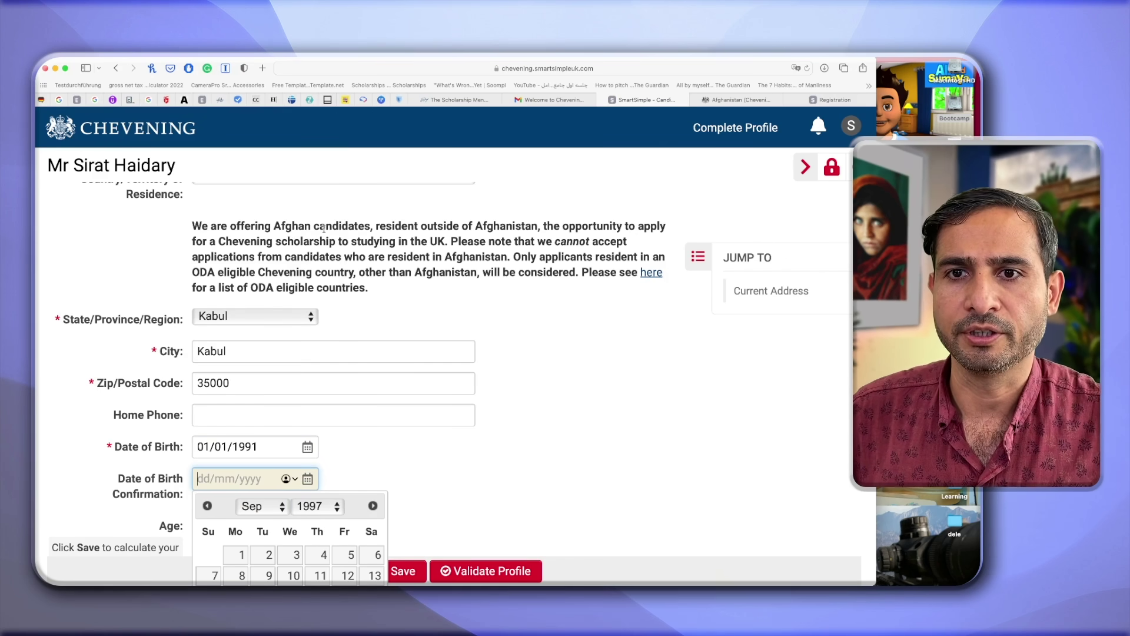
{"action": "left_click", "coordinate": [317, 506]}
{"action": "left_click", "coordinate": [312, 405]}
{"action": "left_click", "coordinate": [259, 506]}
{"action": "left_click", "coordinate": [253, 372]}
{"action": "left_click", "coordinate": [262, 555]}
{"action": "scroll", "coordinate": [417, 497], "scroll_direction": "down", "scroll_amount": 2}
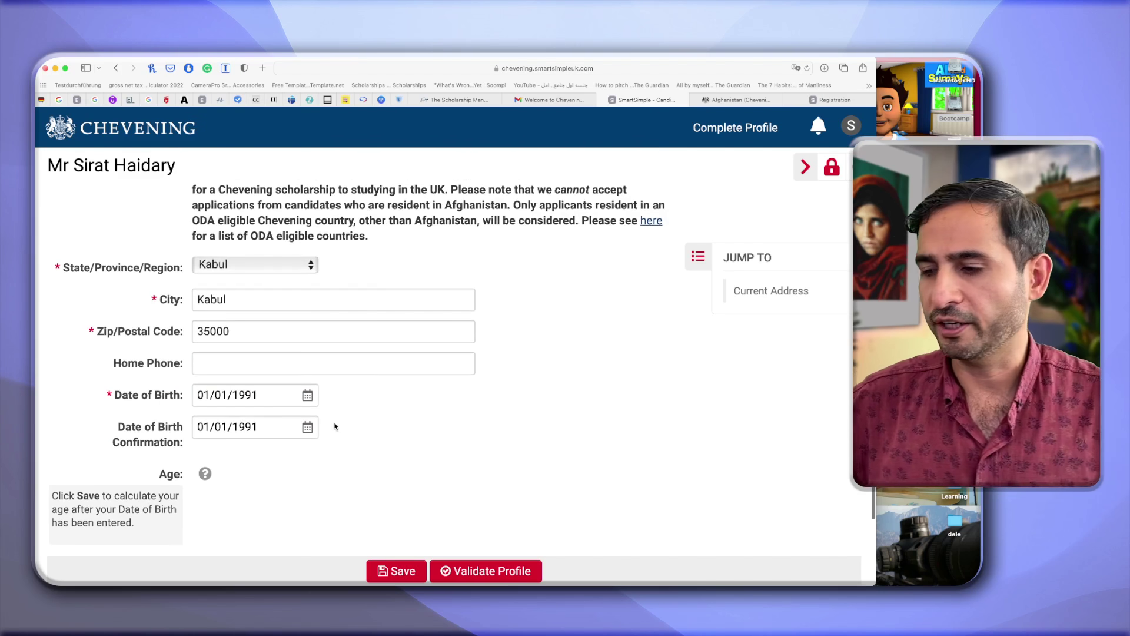
Set citizenship to Afghanistan and answer No to dual citizenship.
{"action": "scroll", "coordinate": [336, 426], "scroll_direction": "down", "scroll_amount": 4}
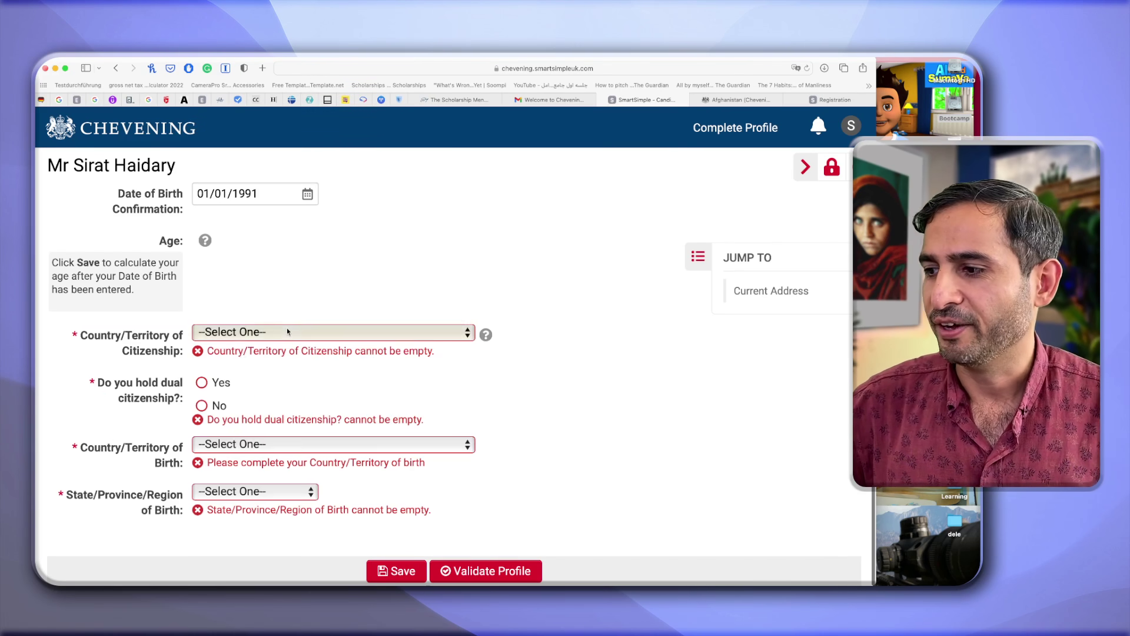
{"action": "left_click", "coordinate": [306, 331]}
{"action": "left_click", "coordinate": [323, 283]}
{"action": "left_click", "coordinate": [253, 332]}
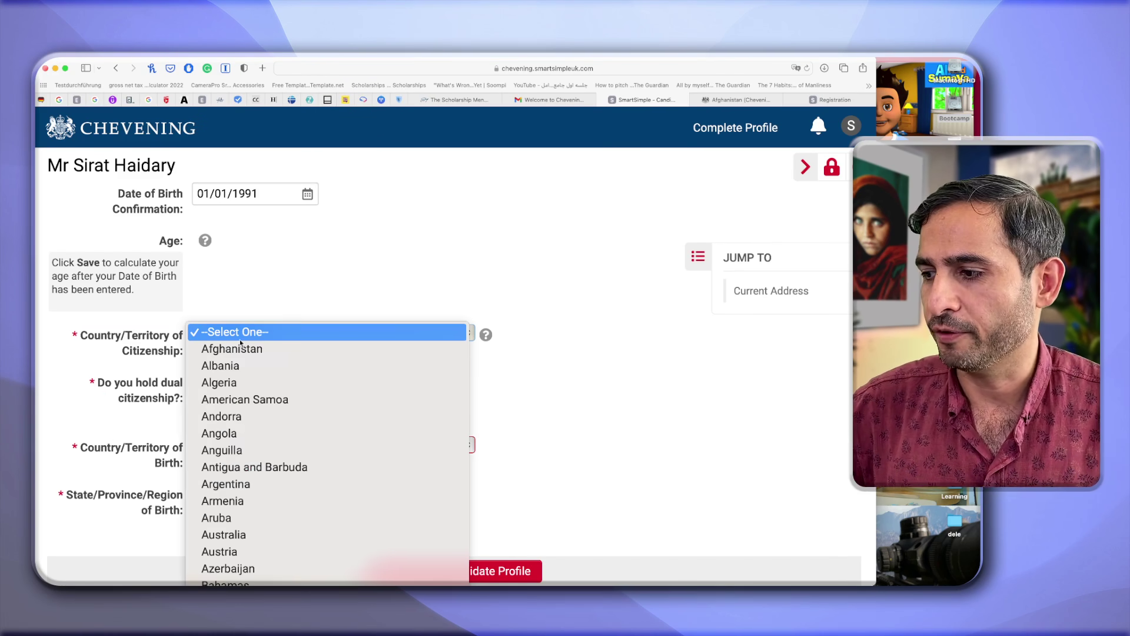
{"action": "left_click", "coordinate": [235, 349]}
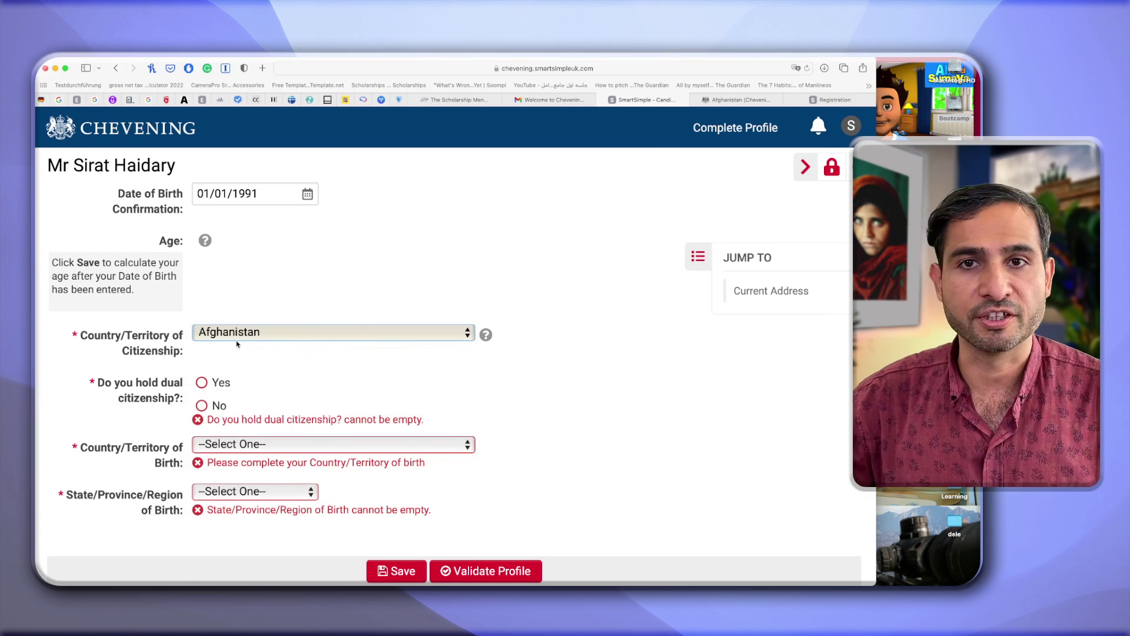
{"action": "left_click", "coordinate": [202, 405]}
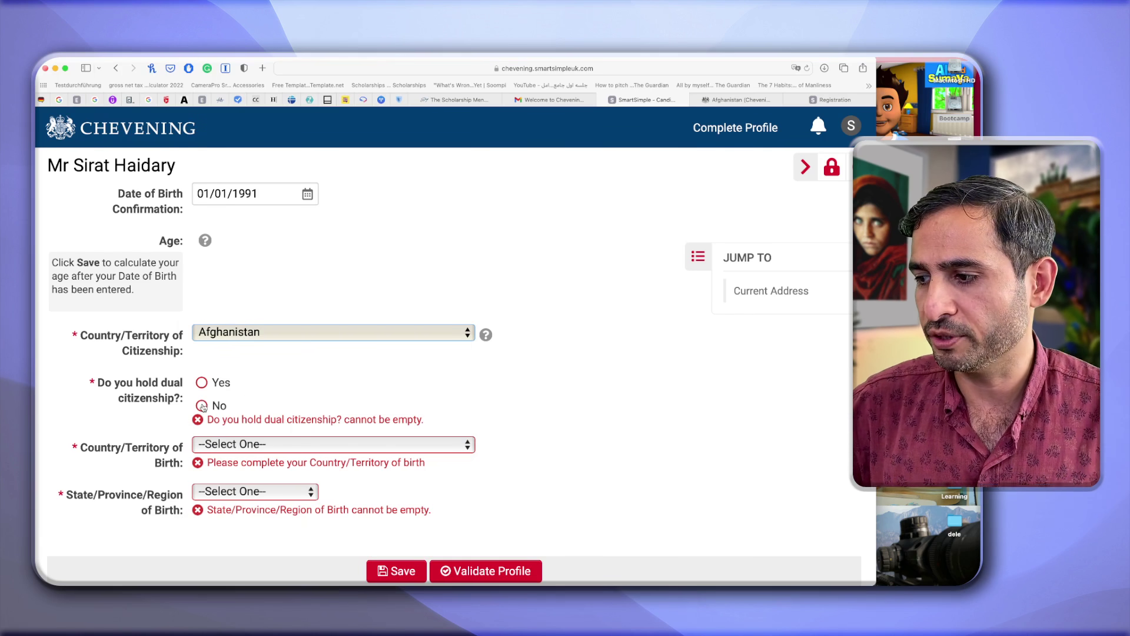
Set birth country to Afghanistan and province to Kabul, then save the profile.
{"action": "left_click", "coordinate": [259, 444]}
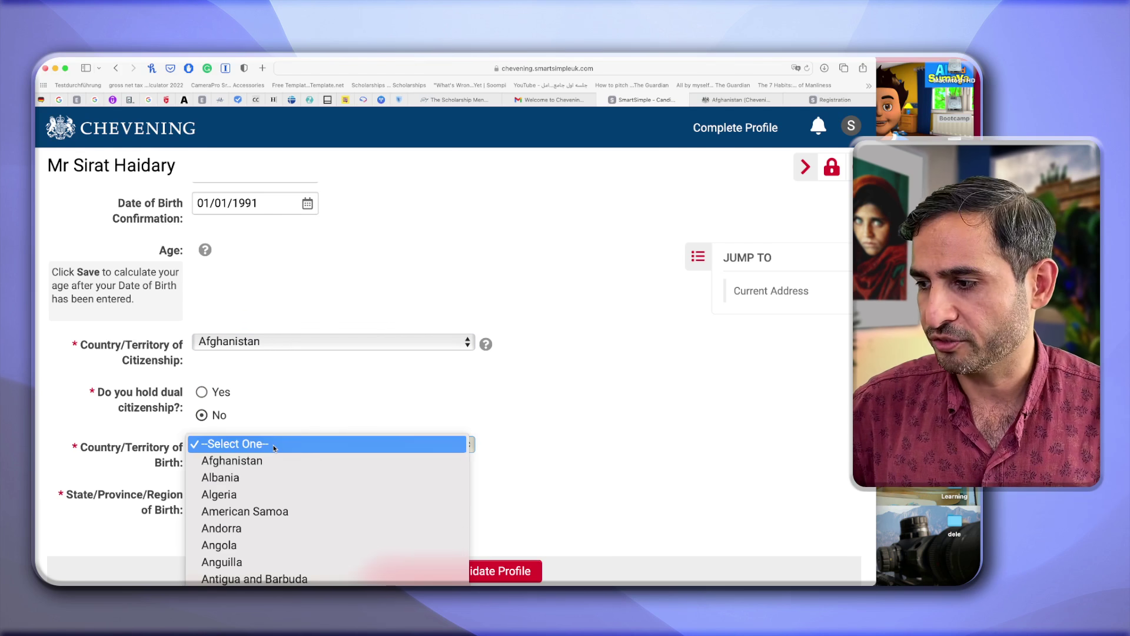
{"action": "left_click", "coordinate": [318, 400]}
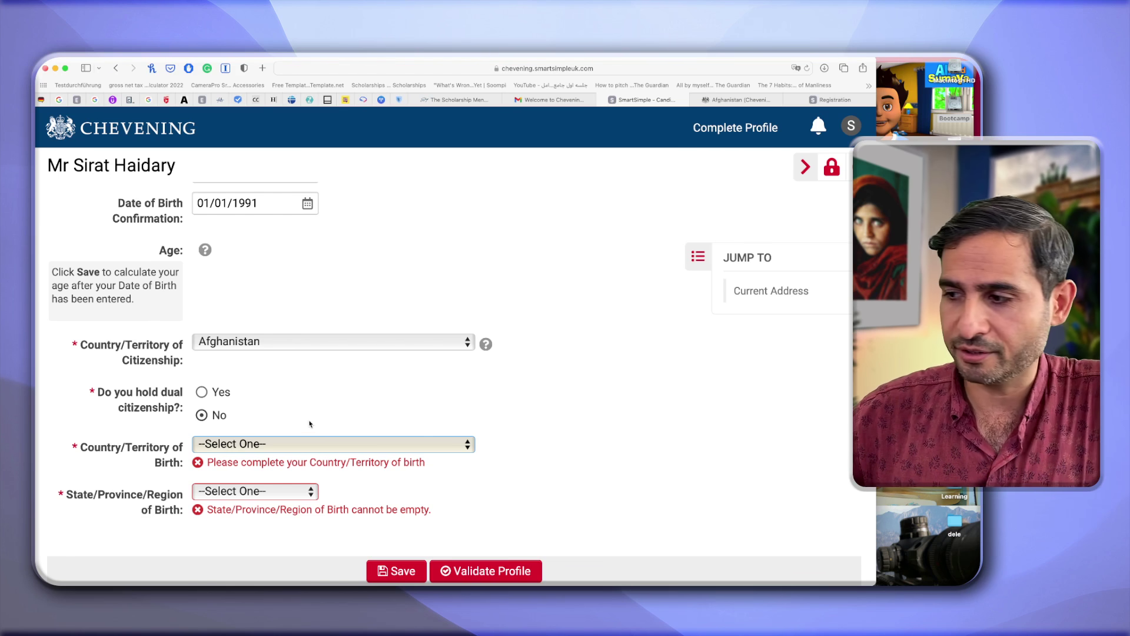
{"action": "left_click", "coordinate": [298, 443]}
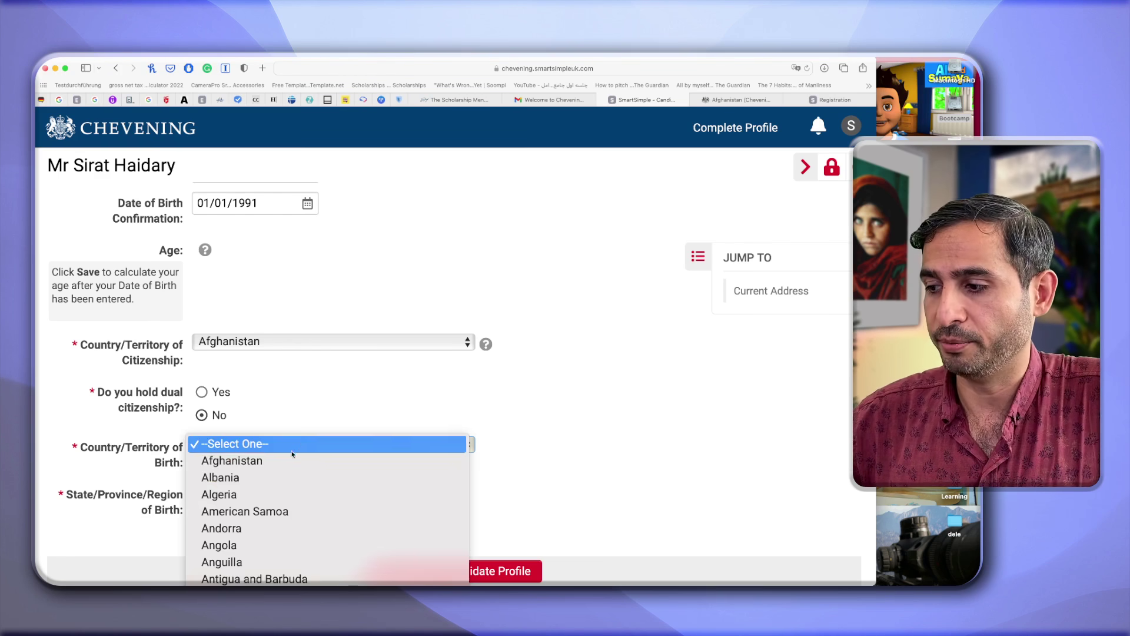
{"action": "left_click", "coordinate": [283, 461]}
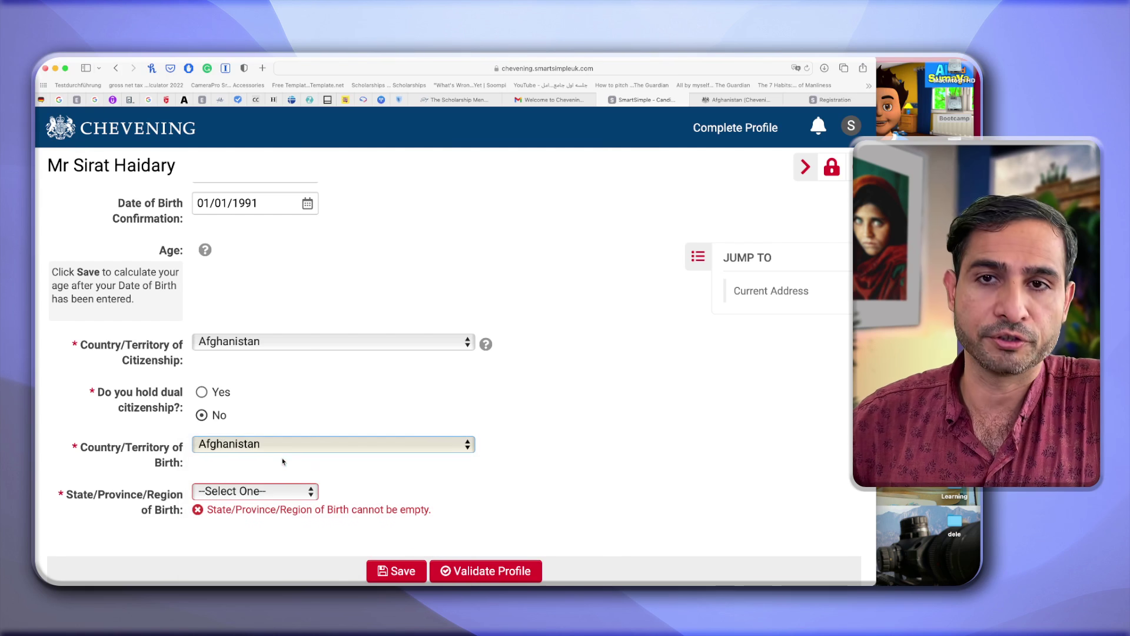
{"action": "left_click", "coordinate": [259, 491]}
{"action": "scroll", "coordinate": [253, 537], "scroll_direction": "down", "scroll_amount": 5}
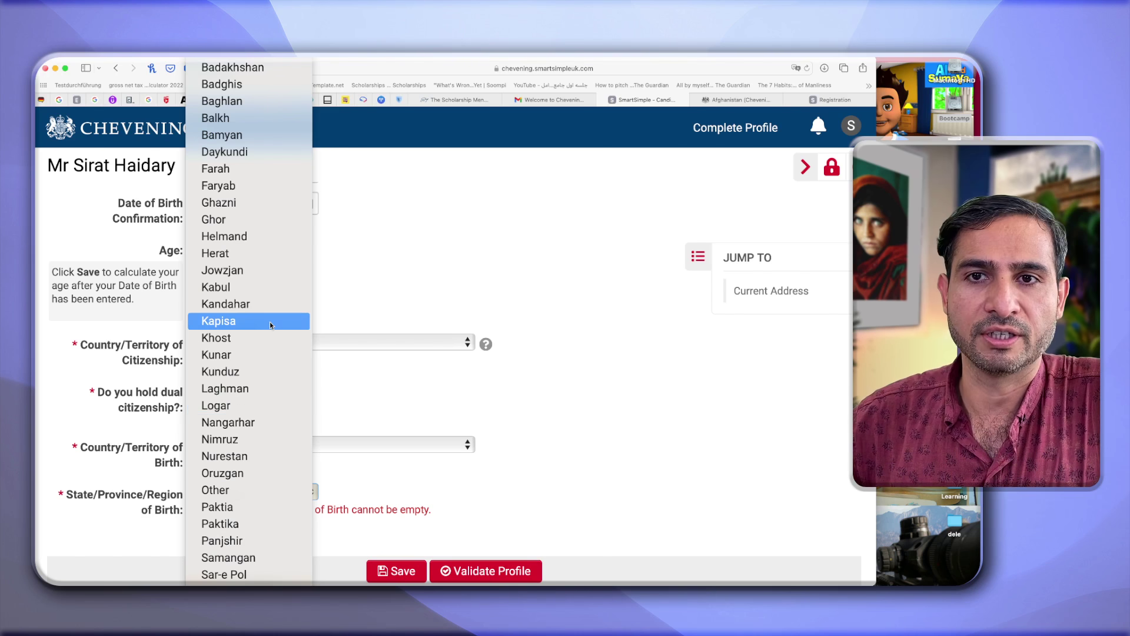
{"action": "left_click", "coordinate": [239, 288]}
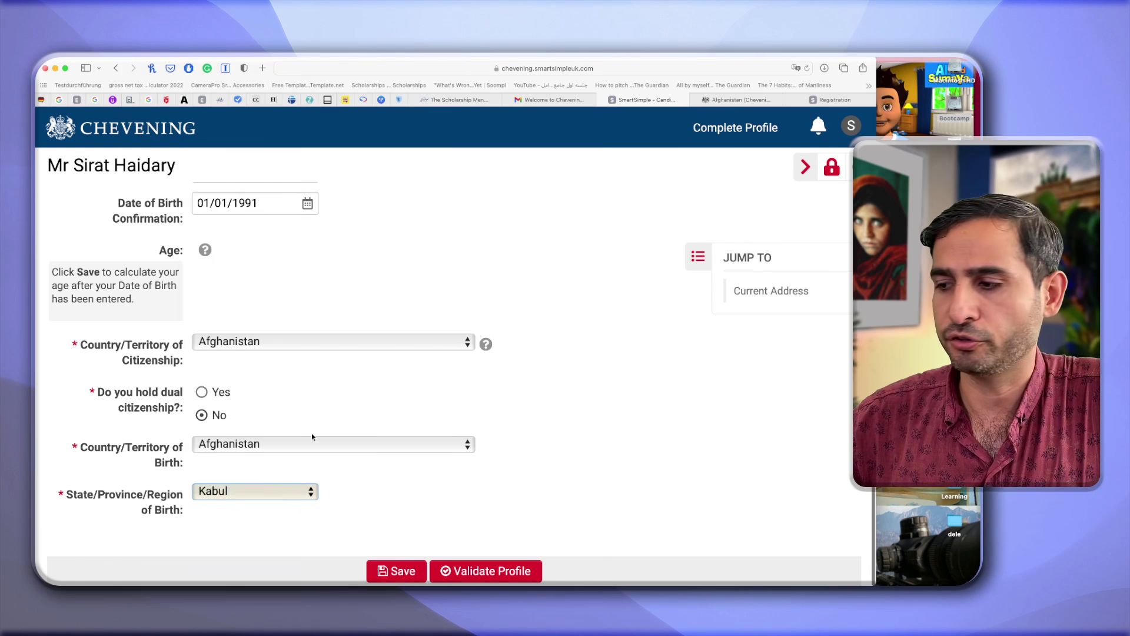
{"action": "left_click", "coordinate": [395, 570]}
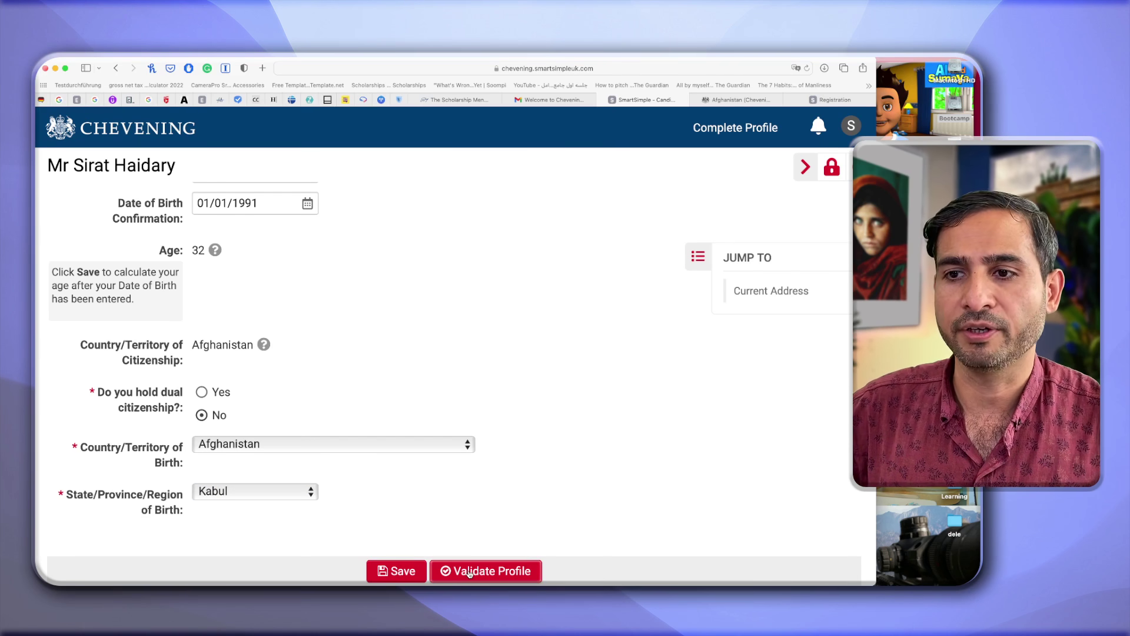
Validate the completed profile, follow the 'click here' link, and return to the login page.
{"action": "left_click", "coordinate": [470, 570]}
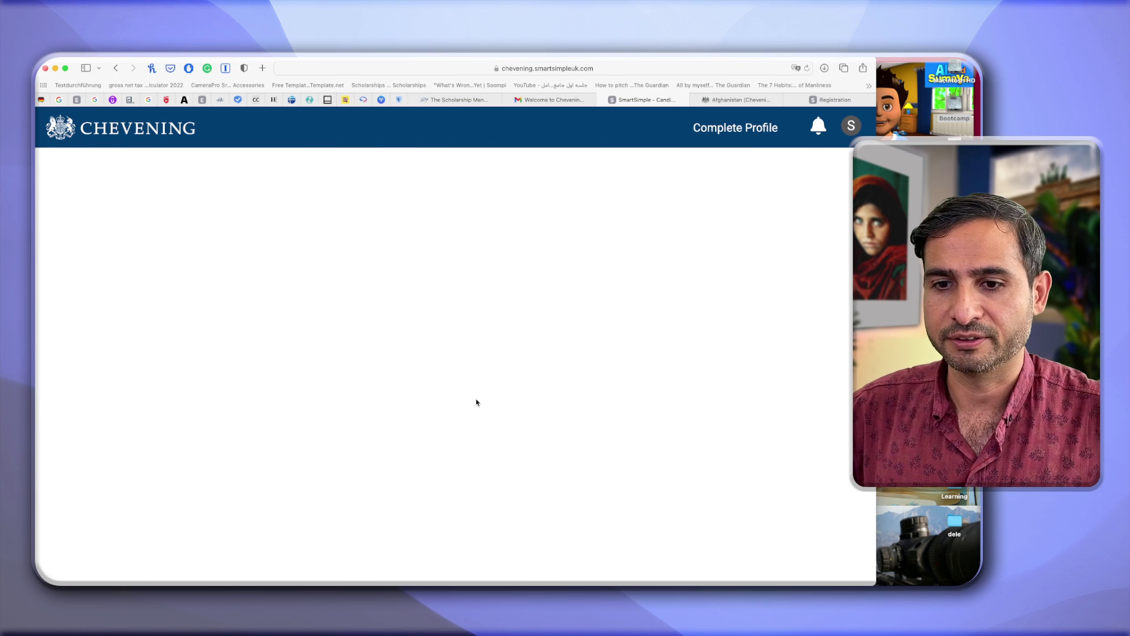
{"action": "left_click", "coordinate": [148, 193]}
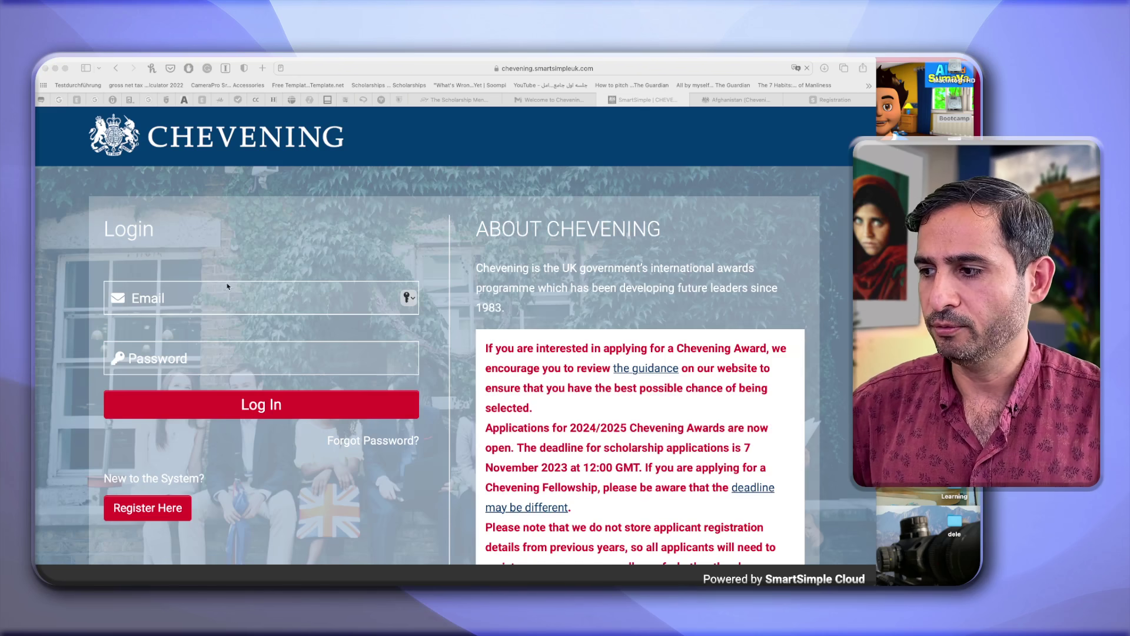
{"action": "left_click", "coordinate": [406, 297]}
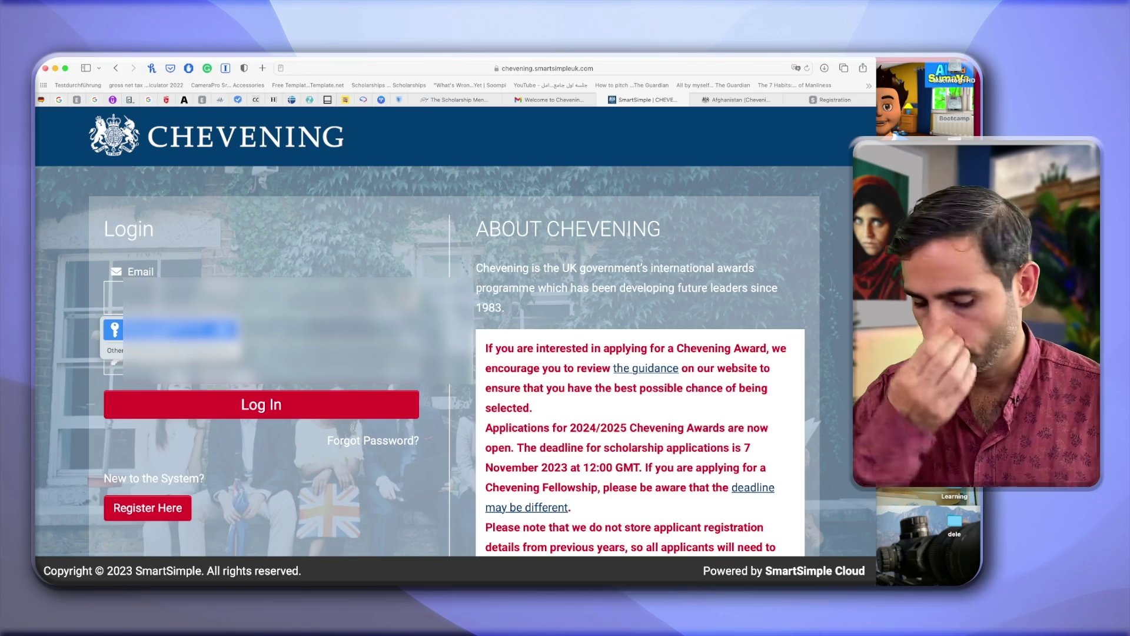
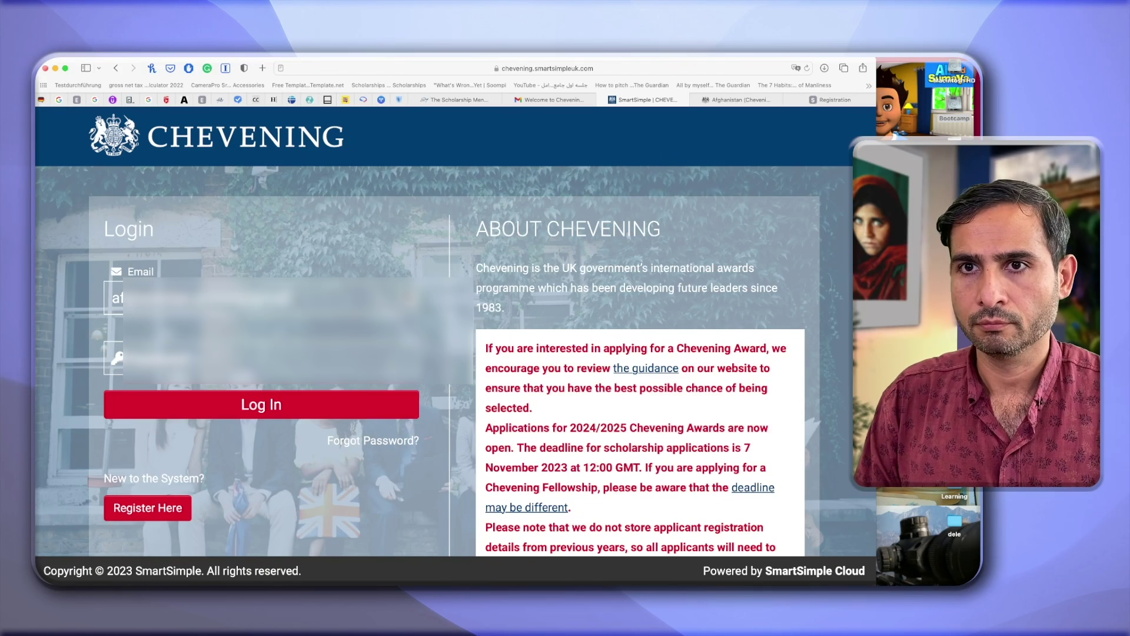
Log back in with the account email and password to reach My Applications.
{"action": "left_click", "coordinate": [177, 357]}
{"action": "type", "text": "•"}
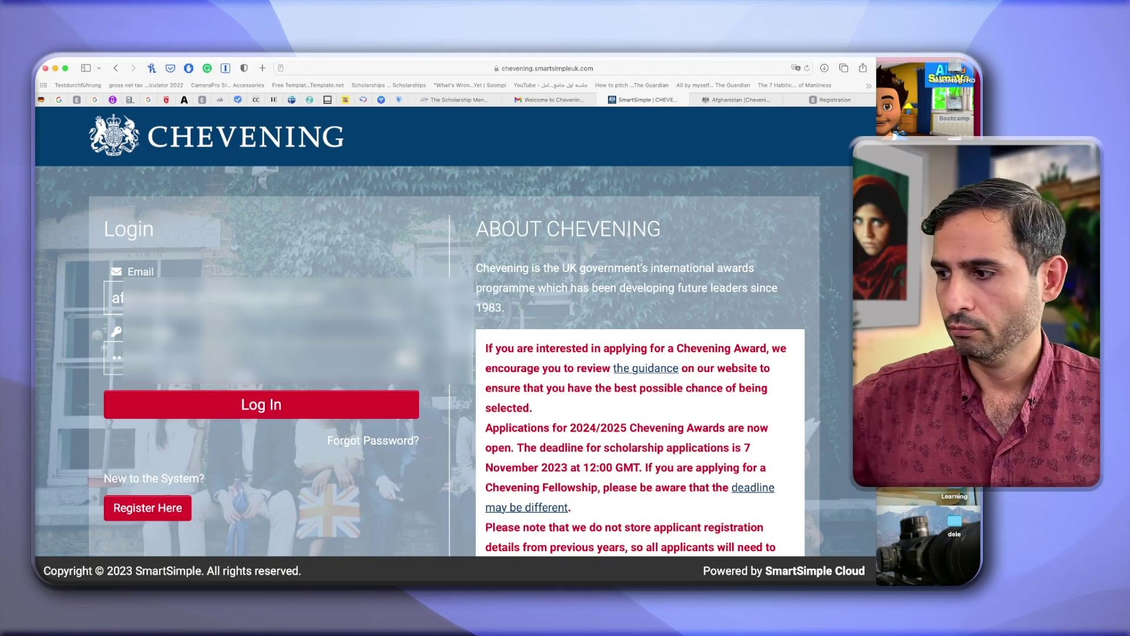
{"action": "left_click", "coordinate": [323, 408]}
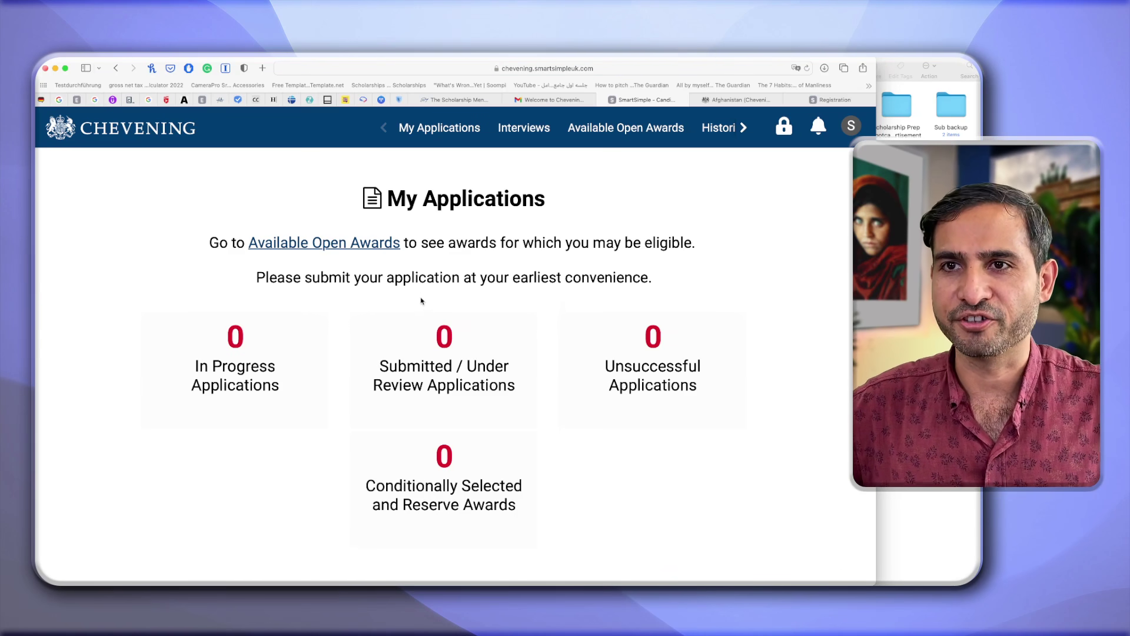
{"action": "key", "text": "super+minus"}
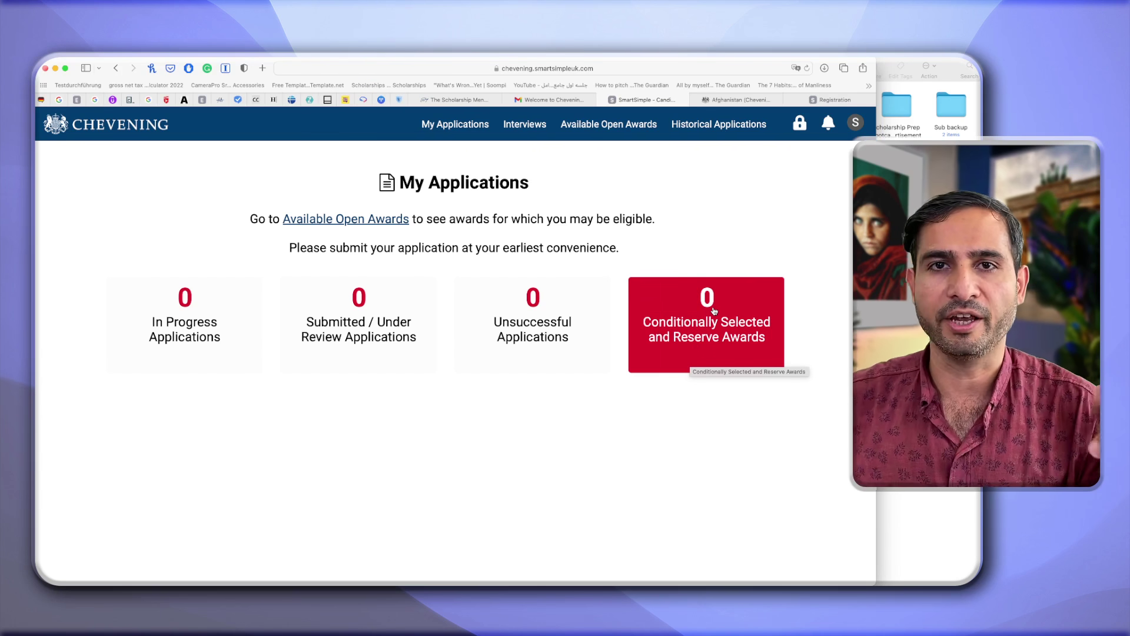
In Available Open Awards, apply for the Afghanistan Chevening Scholarships.
{"action": "left_click", "coordinate": [351, 221]}
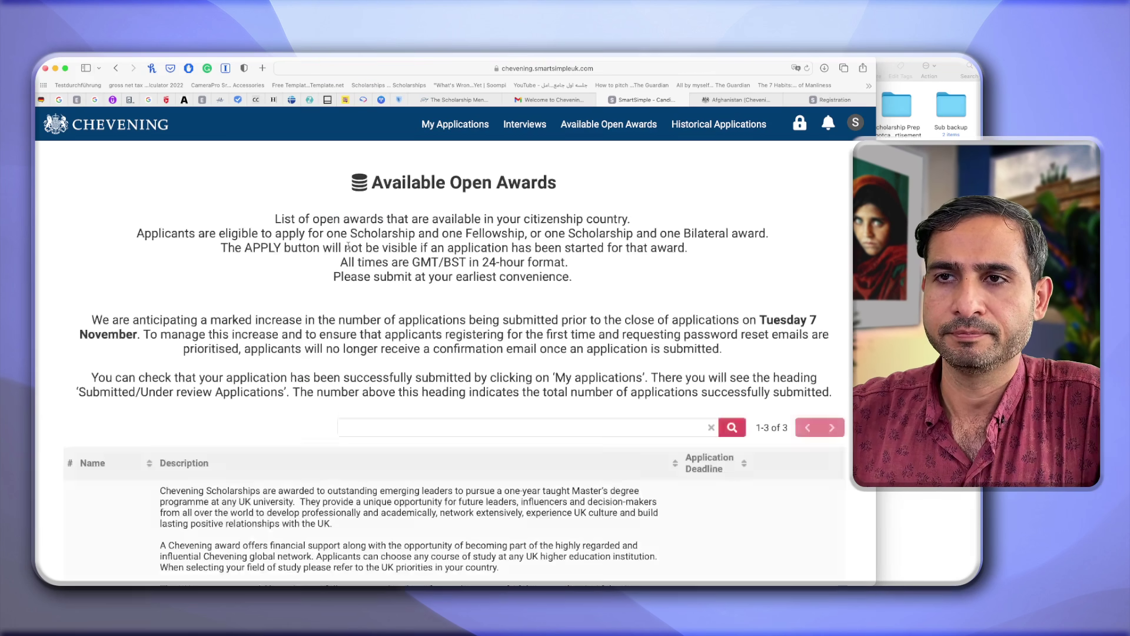
{"action": "scroll", "coordinate": [420, 354], "scroll_direction": "down", "scroll_amount": 5}
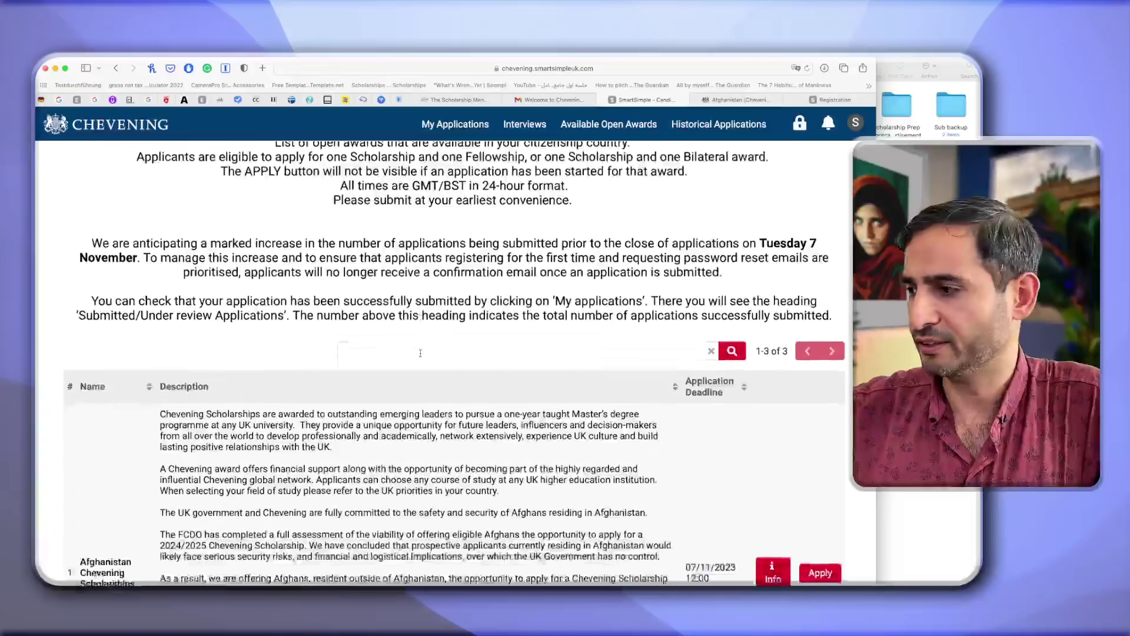
{"action": "scroll", "coordinate": [420, 353], "scroll_direction": "down", "scroll_amount": 6}
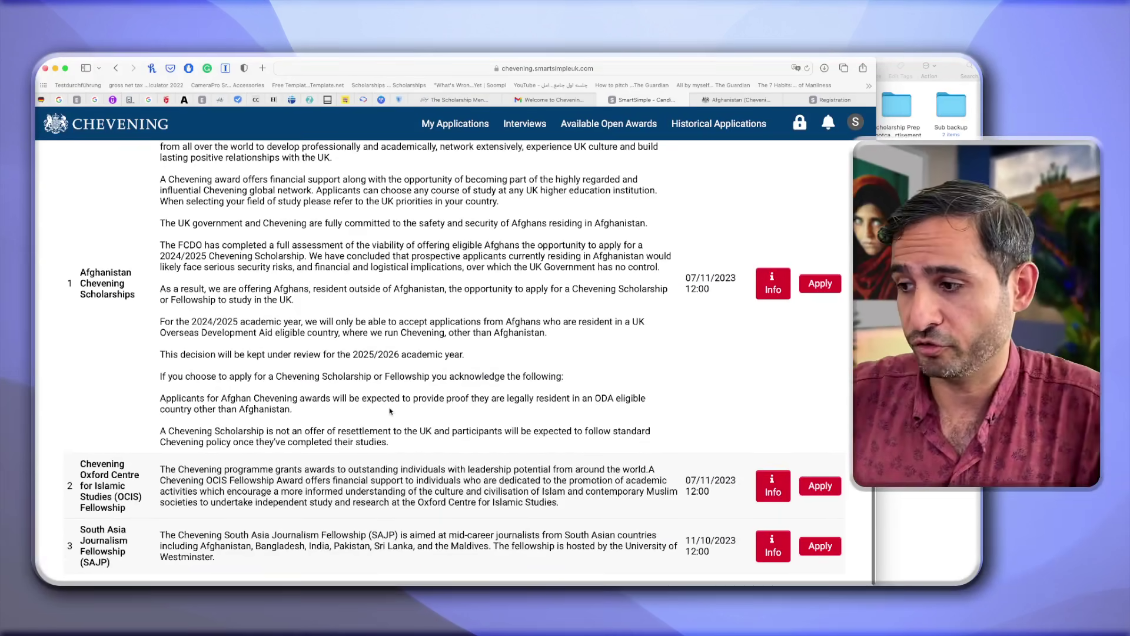
{"action": "scroll", "coordinate": [421, 353], "scroll_direction": "up", "scroll_amount": 2}
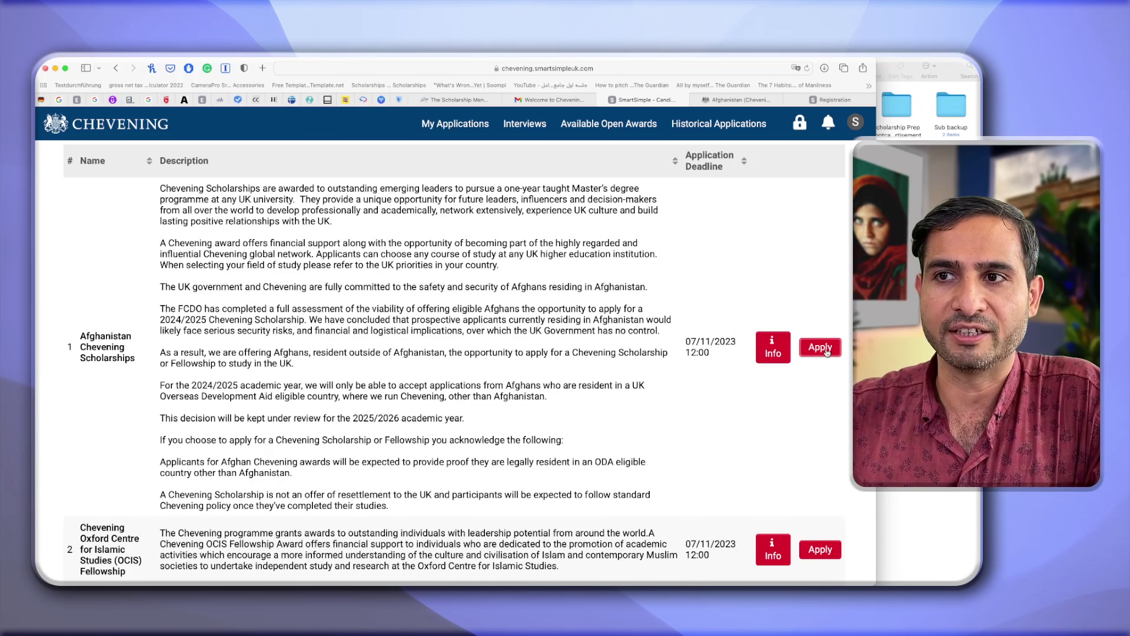
{"action": "left_click", "coordinate": [821, 348]}
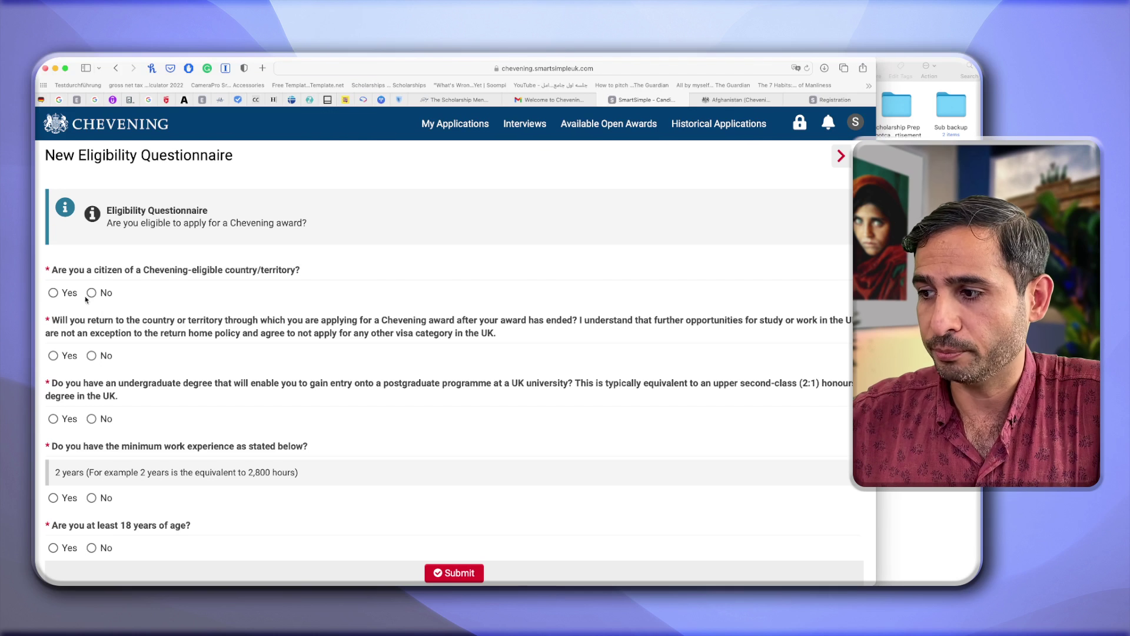
Answer Yes to citizenship, return home, degree, work experience, age 18+ and autumn 2024, then submit.
{"action": "left_click", "coordinate": [57, 296]}
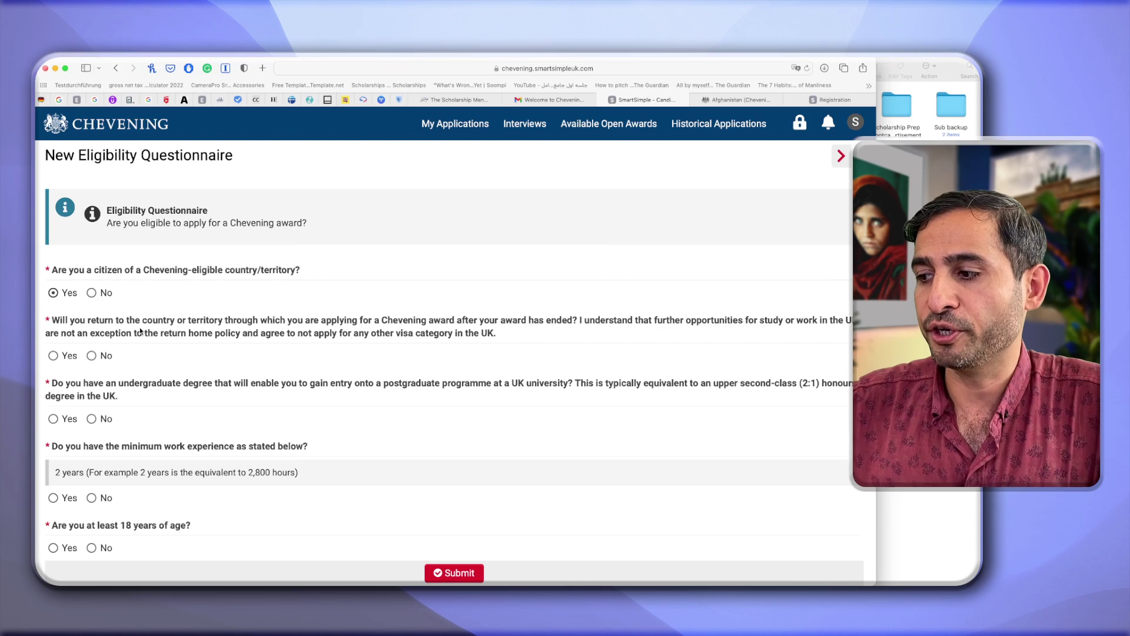
{"action": "left_click", "coordinate": [57, 357]}
{"action": "scroll", "coordinate": [119, 448], "scroll_direction": "down", "scroll_amount": 2}
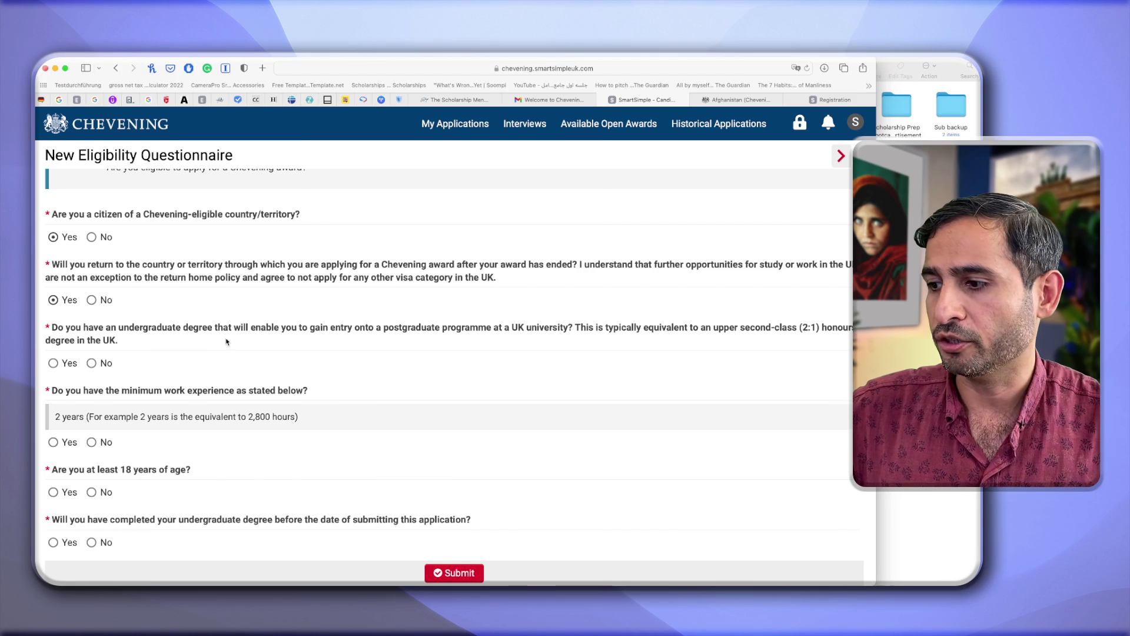
{"action": "left_click", "coordinate": [53, 363]}
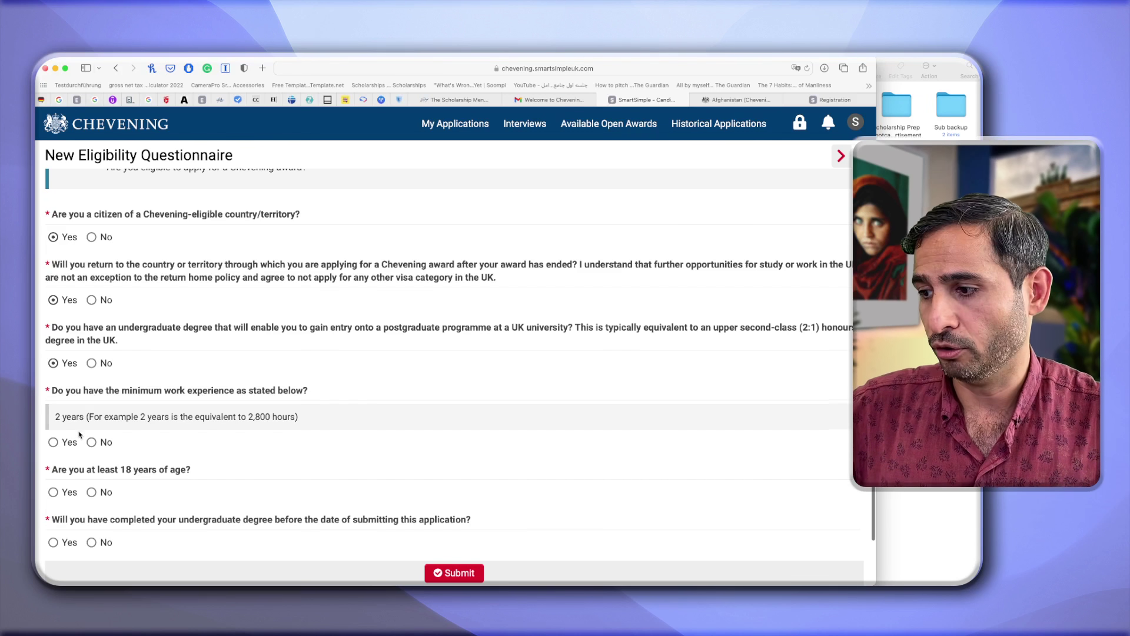
{"action": "left_click", "coordinate": [54, 443]}
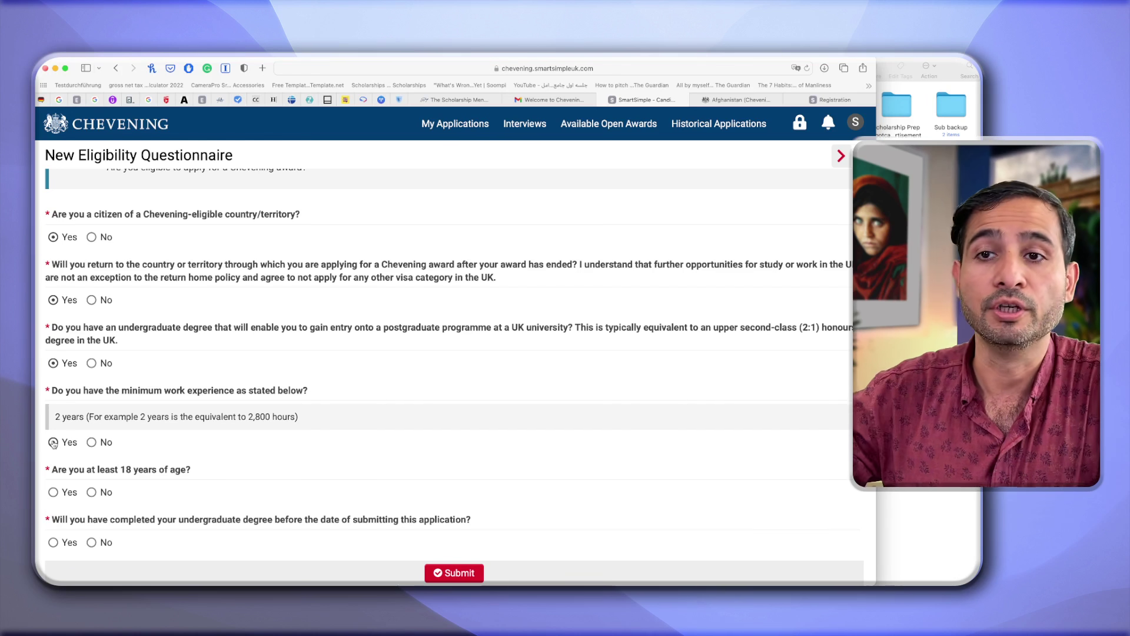
{"action": "scroll", "coordinate": [75, 453], "scroll_direction": "down", "scroll_amount": 2}
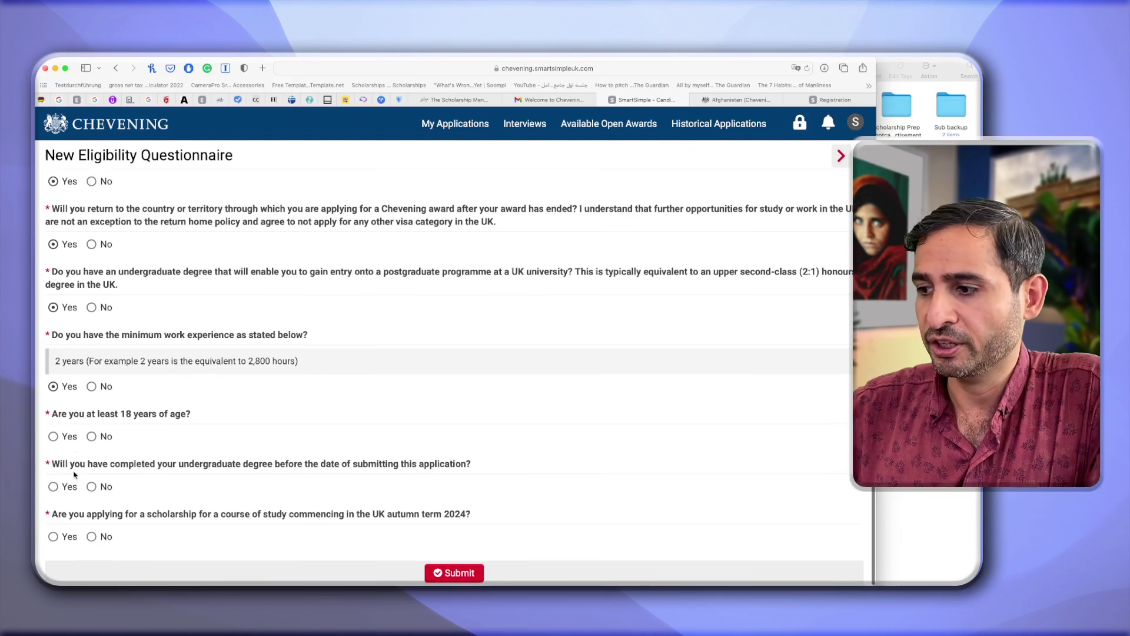
{"action": "left_click", "coordinate": [54, 437]}
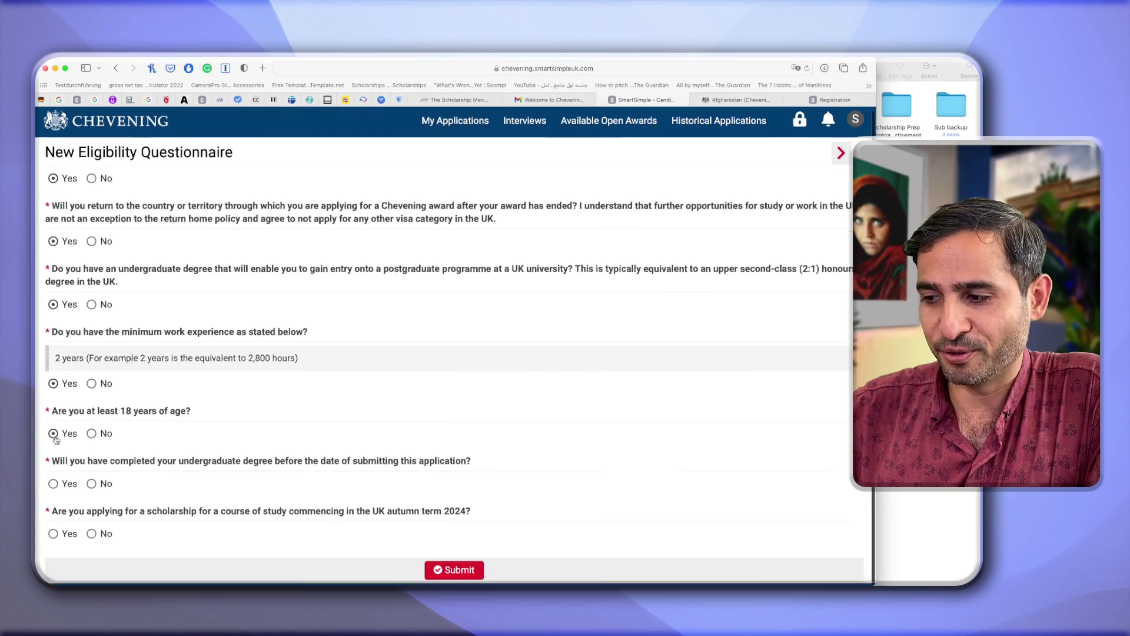
{"action": "left_click", "coordinate": [53, 487]}
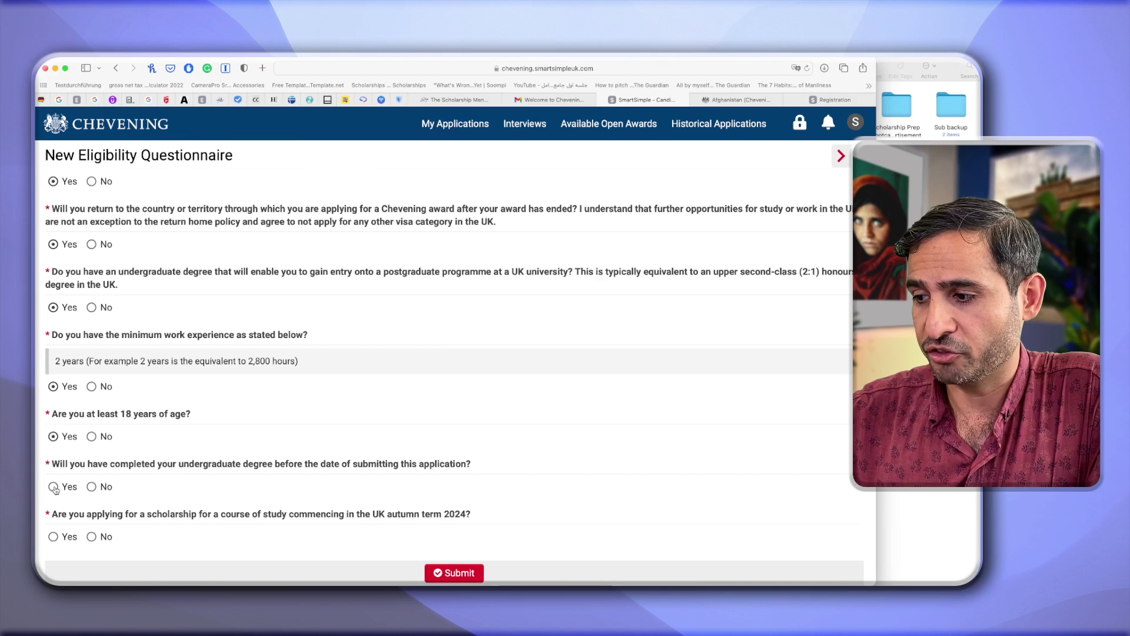
{"action": "left_click", "coordinate": [54, 487]}
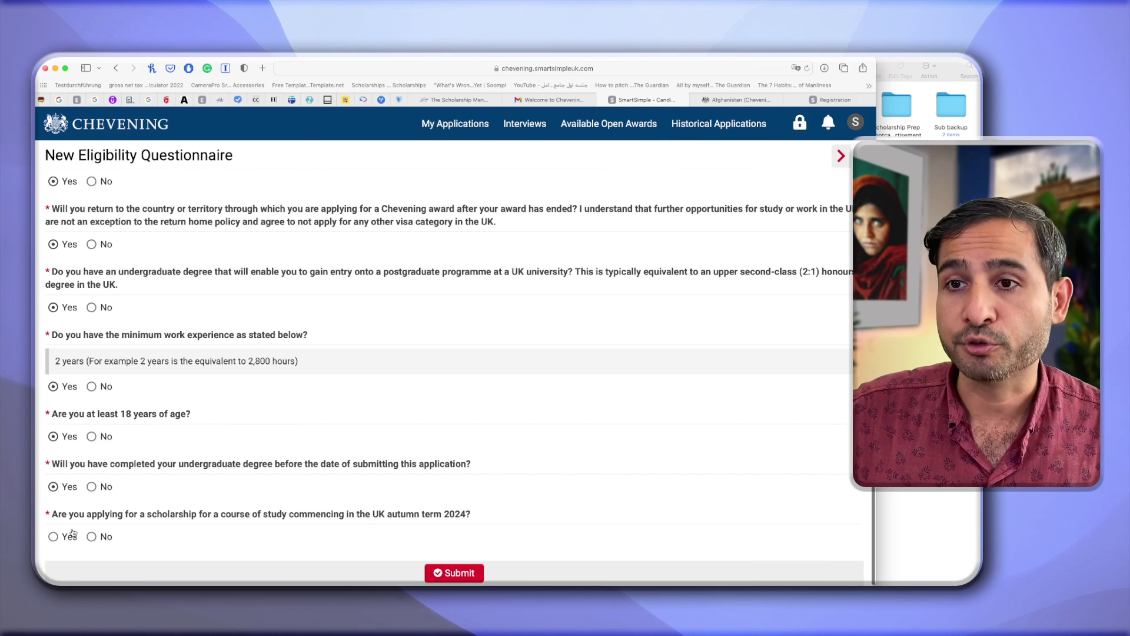
{"action": "left_click", "coordinate": [73, 533]}
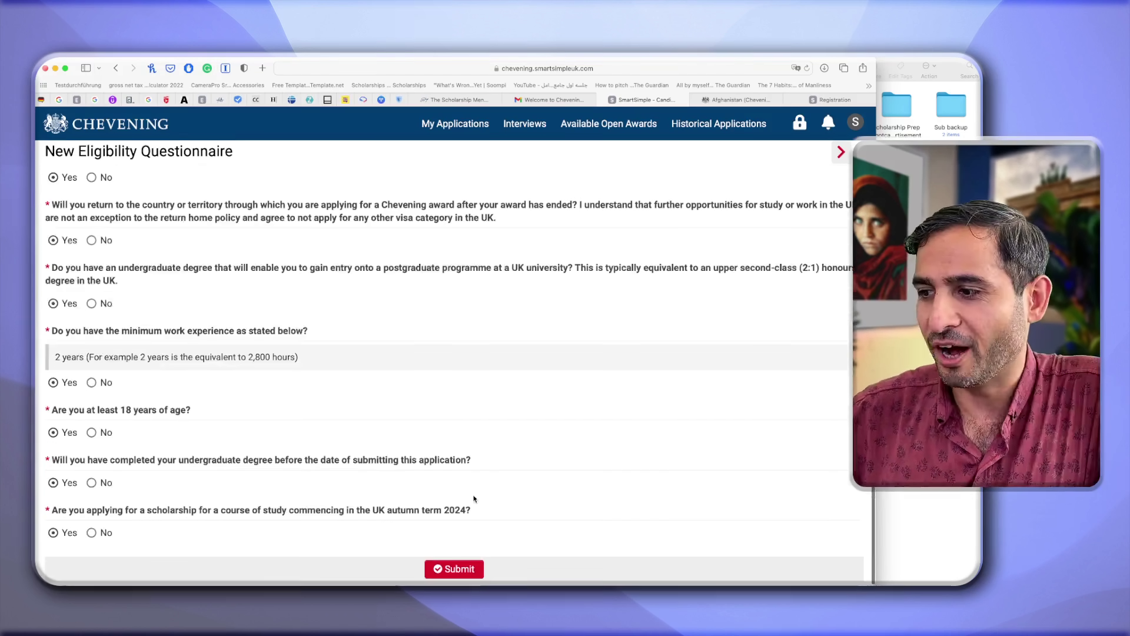
{"action": "left_click", "coordinate": [433, 572]}
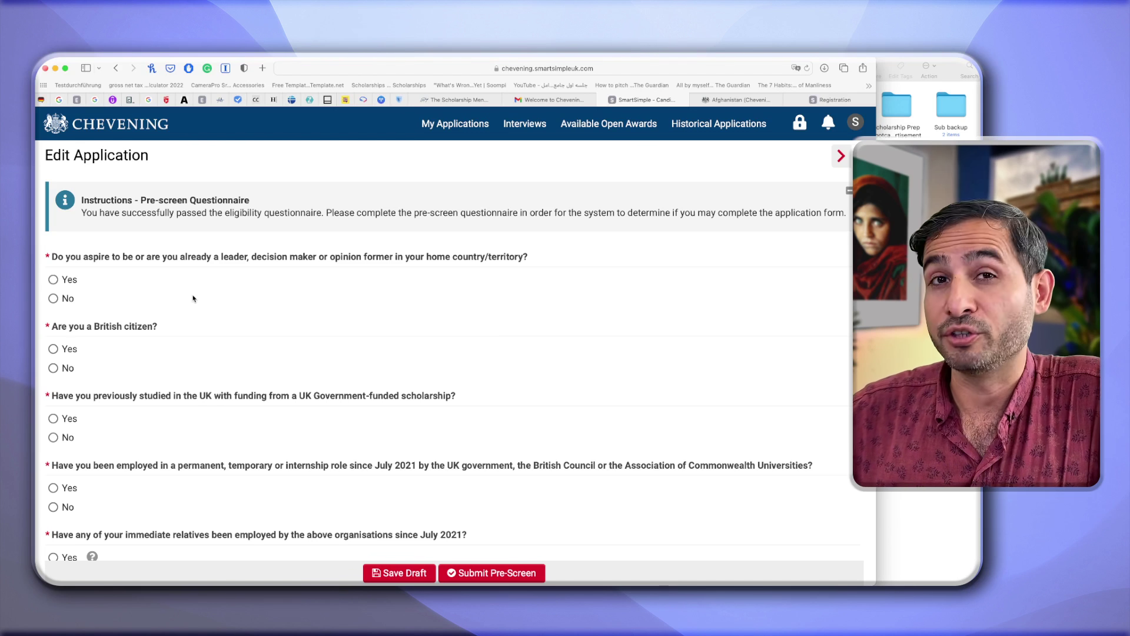
Answer Yes to aspiring leader; No to British citizenship, UK-funded study, UK employment, relatives; submit.
{"action": "left_click", "coordinate": [53, 280]}
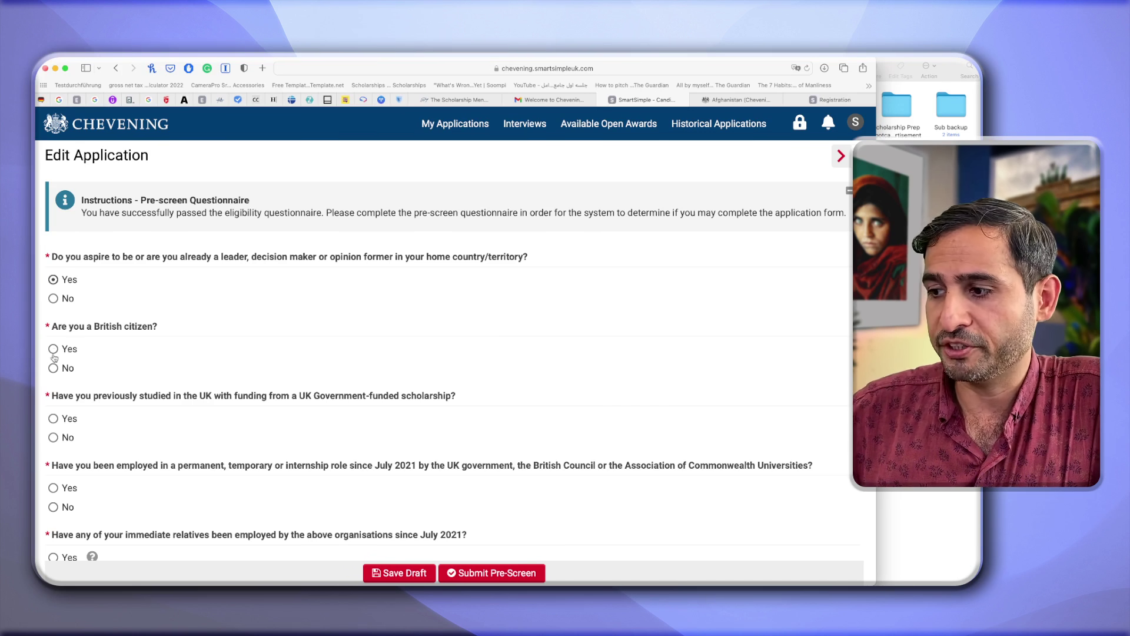
{"action": "left_click", "coordinate": [53, 368]}
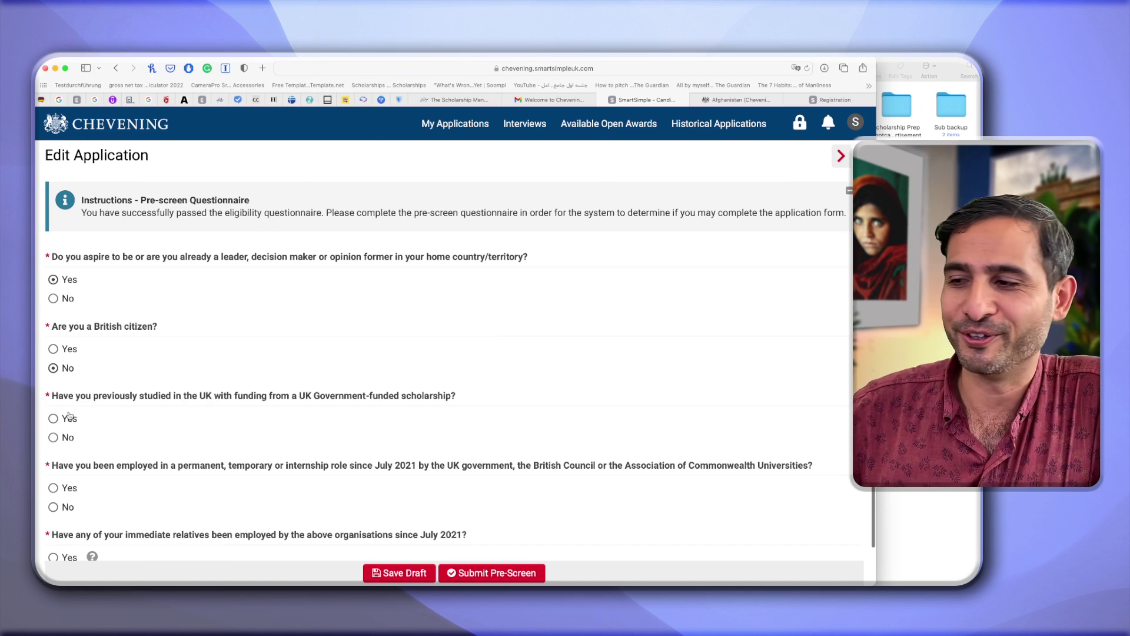
{"action": "scroll", "coordinate": [70, 416], "scroll_direction": "down", "scroll_amount": 2}
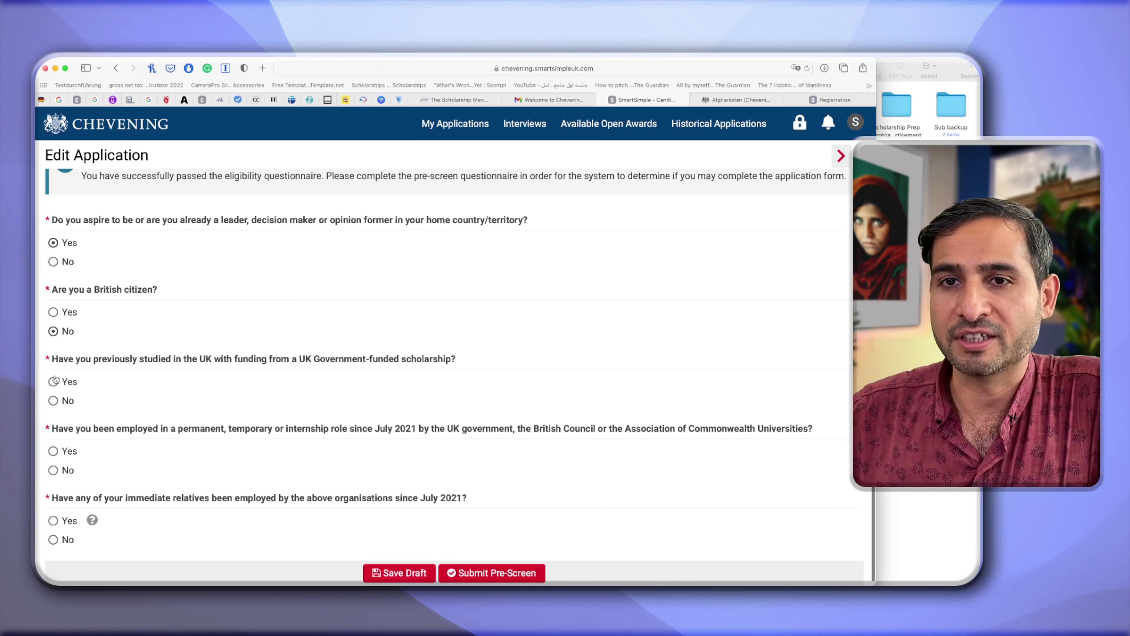
{"action": "left_click", "coordinate": [53, 401]}
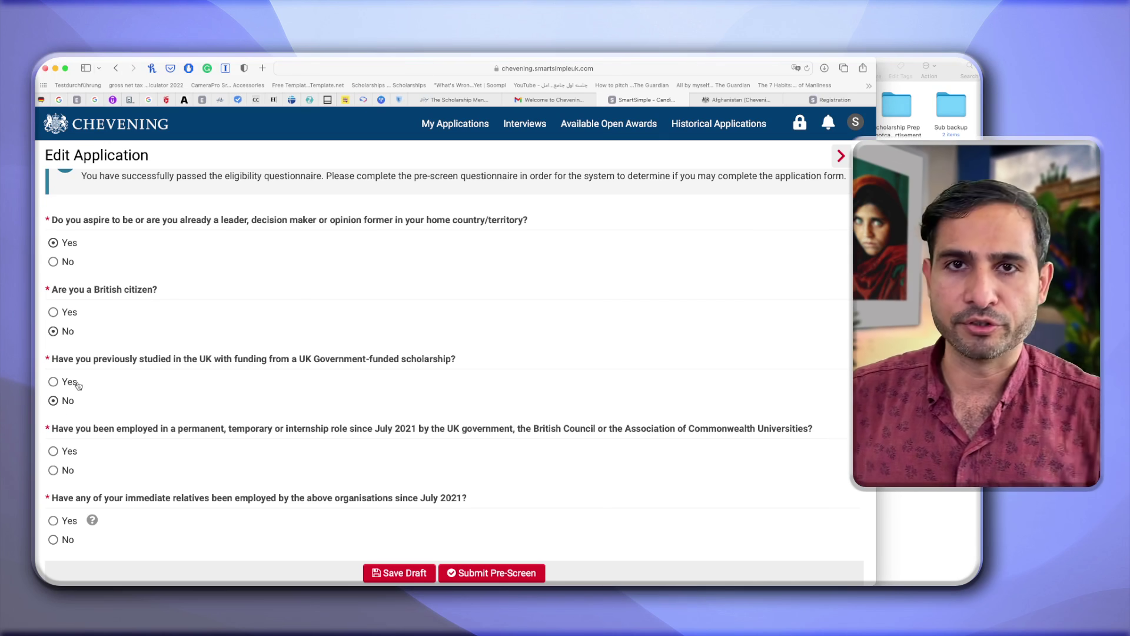
{"action": "left_click", "coordinate": [53, 381]}
{"action": "left_click", "coordinate": [53, 400]}
{"action": "scroll", "coordinate": [92, 434], "scroll_direction": "down", "scroll_amount": 1}
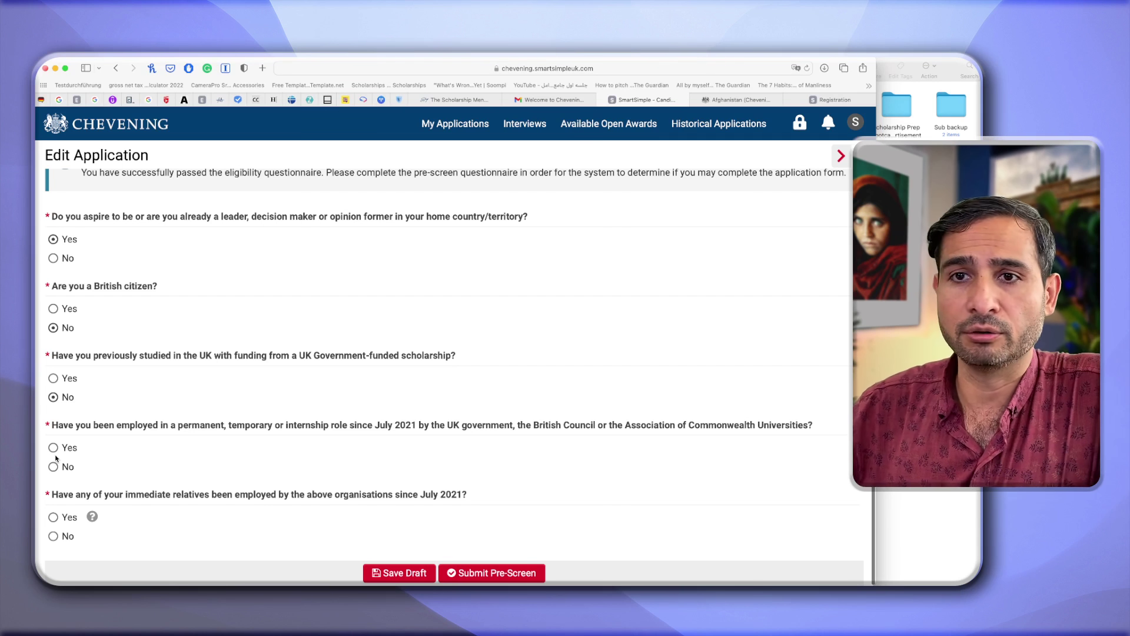
{"action": "left_click", "coordinate": [53, 467]}
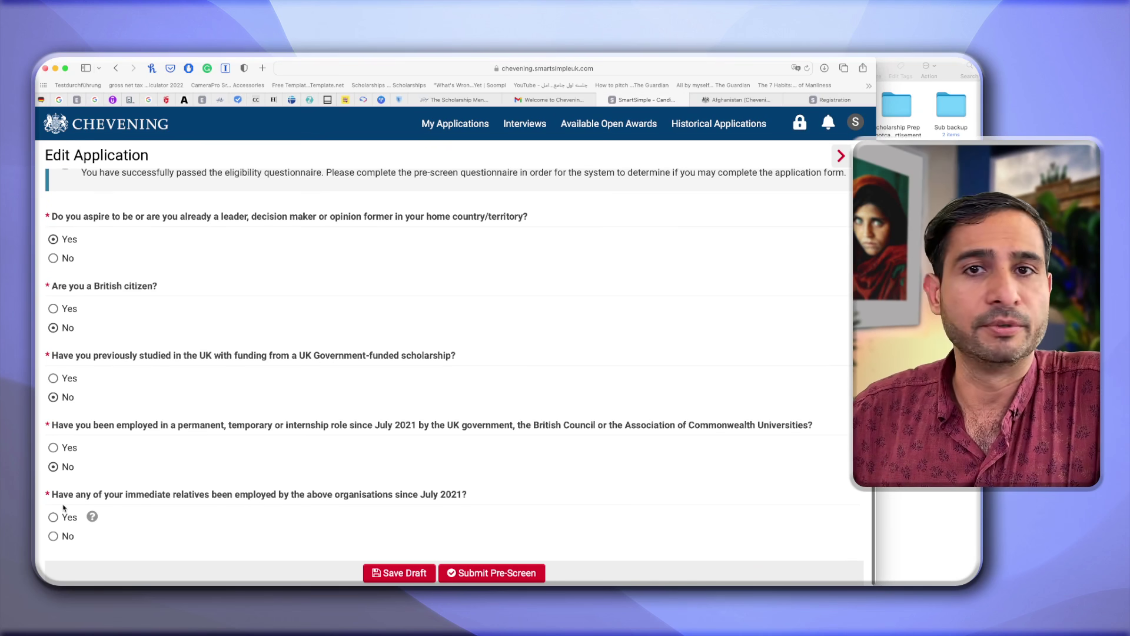
{"action": "left_click", "coordinate": [53, 536]}
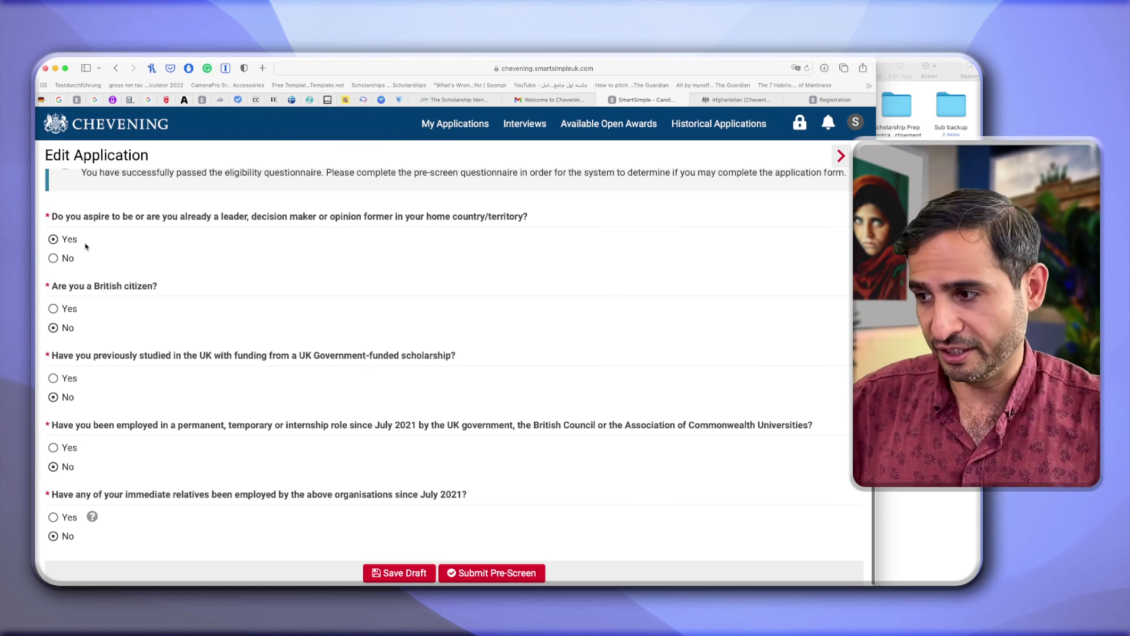
{"action": "left_click", "coordinate": [472, 574]}
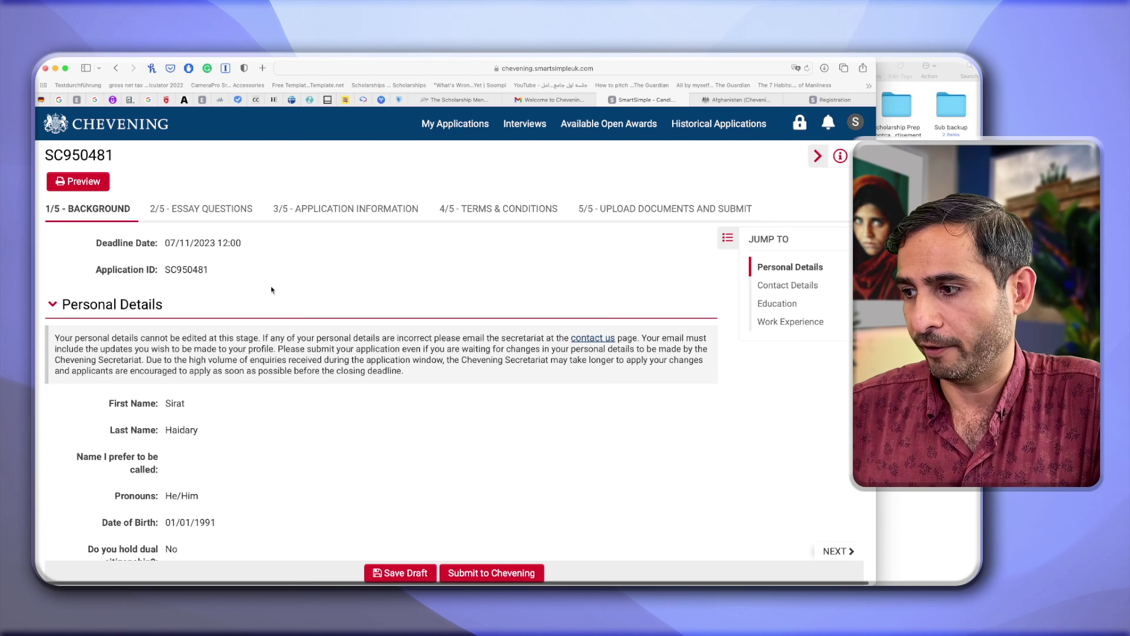
Pick Online (Chevening Afghanistan interviews) in the Preferred Interview Location dropdown.
{"action": "scroll", "coordinate": [194, 276], "scroll_direction": "down", "scroll_amount": 3}
{"action": "scroll", "coordinate": [157, 354], "scroll_direction": "down", "scroll_amount": 3}
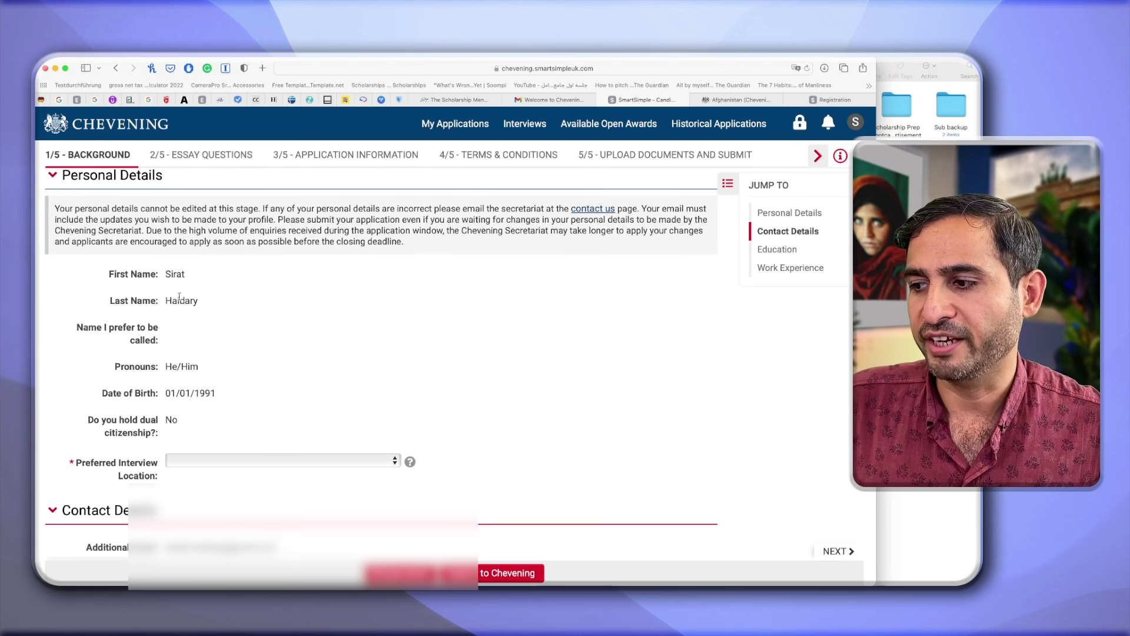
{"action": "scroll", "coordinate": [207, 335], "scroll_direction": "down", "scroll_amount": 1}
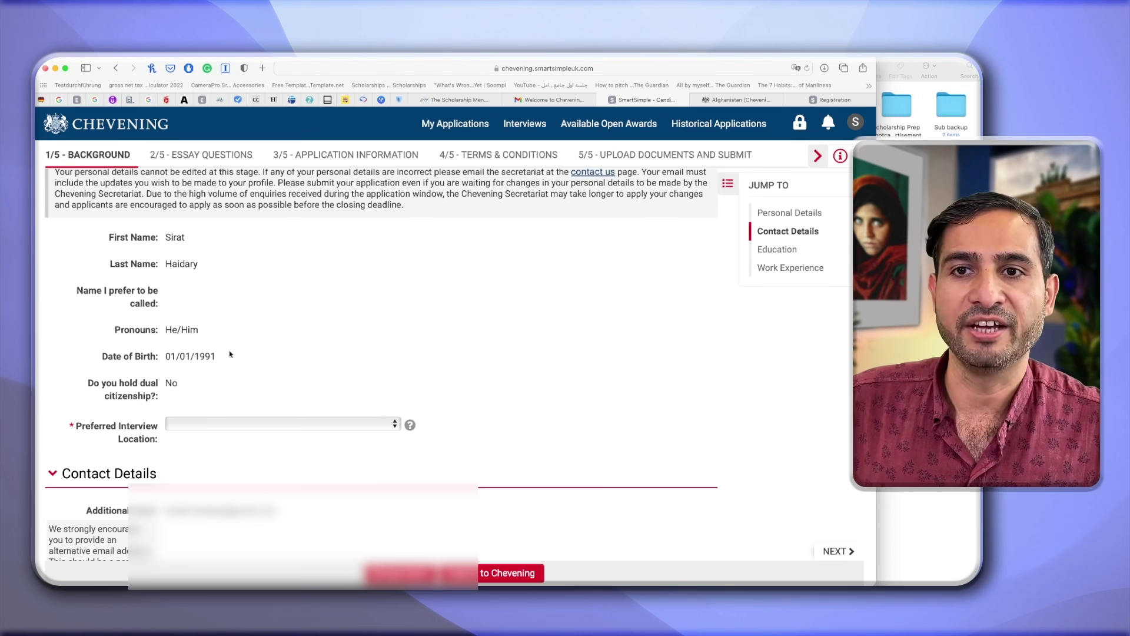
{"action": "scroll", "coordinate": [229, 354], "scroll_direction": "down", "scroll_amount": 1}
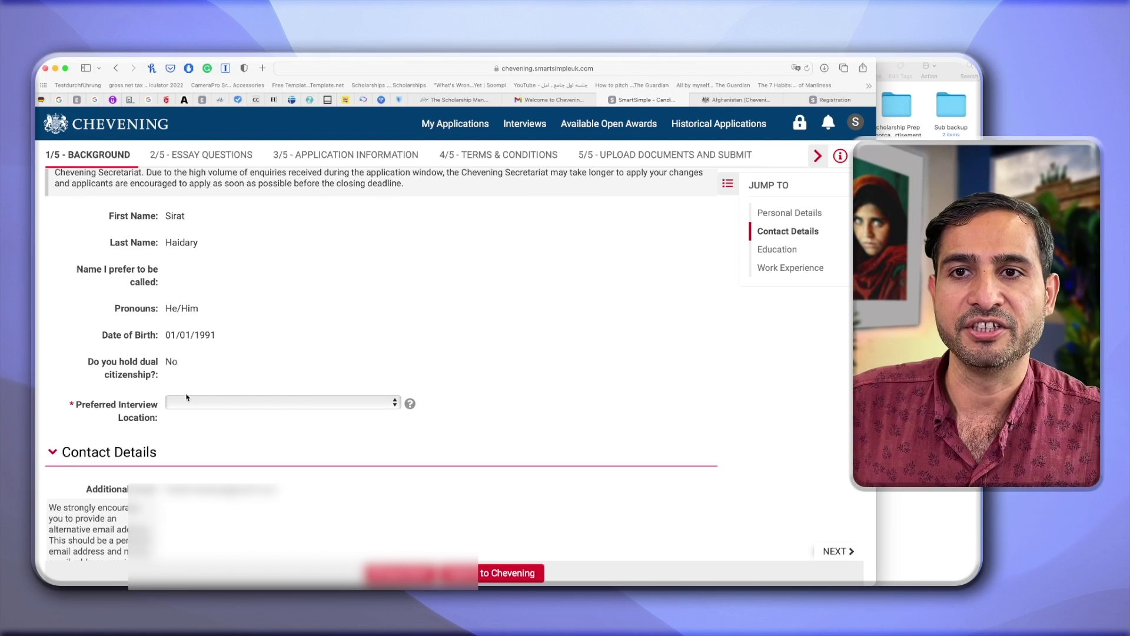
{"action": "left_click", "coordinate": [233, 403]}
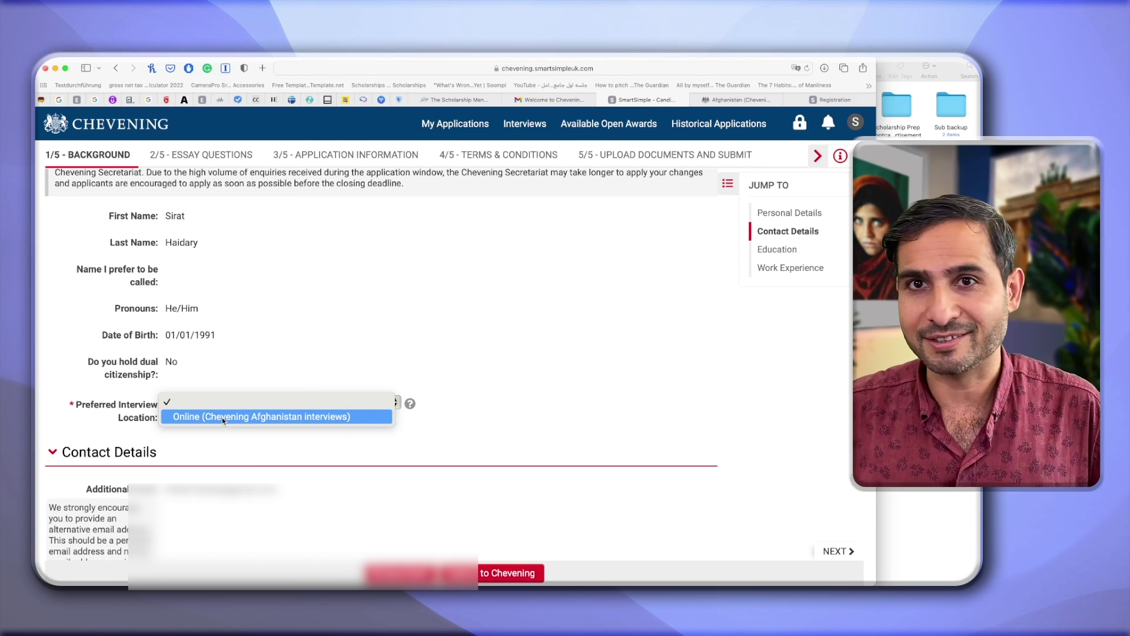
{"action": "left_click", "coordinate": [221, 417]}
{"action": "scroll", "coordinate": [218, 401], "scroll_direction": "down", "scroll_amount": 10}
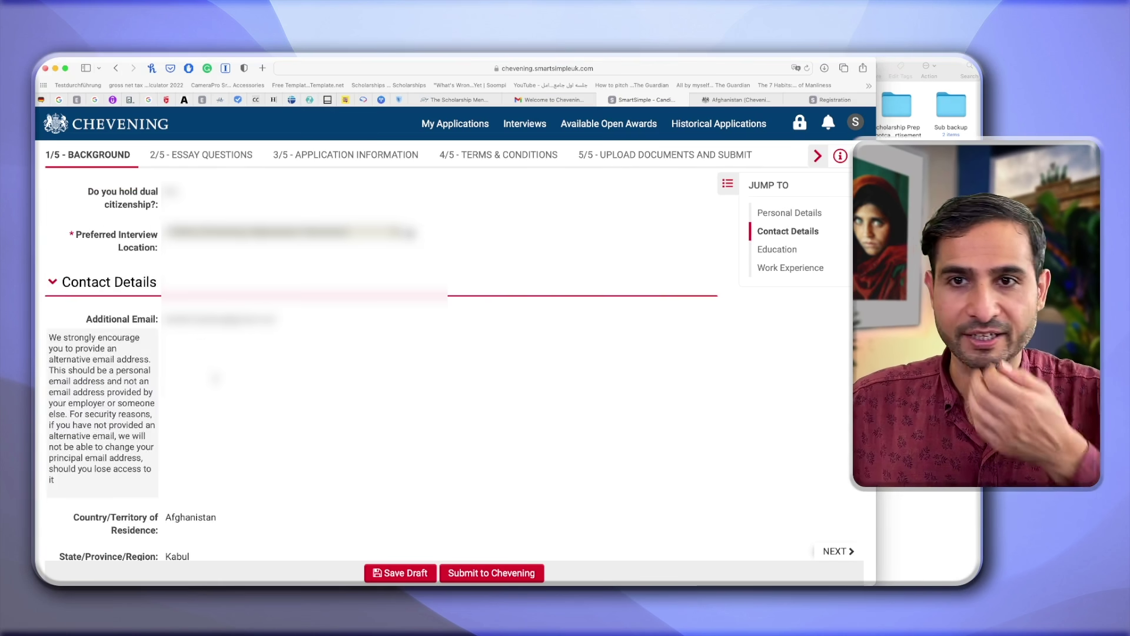
{"action": "scroll", "coordinate": [213, 376], "scroll_direction": "down", "scroll_amount": 3}
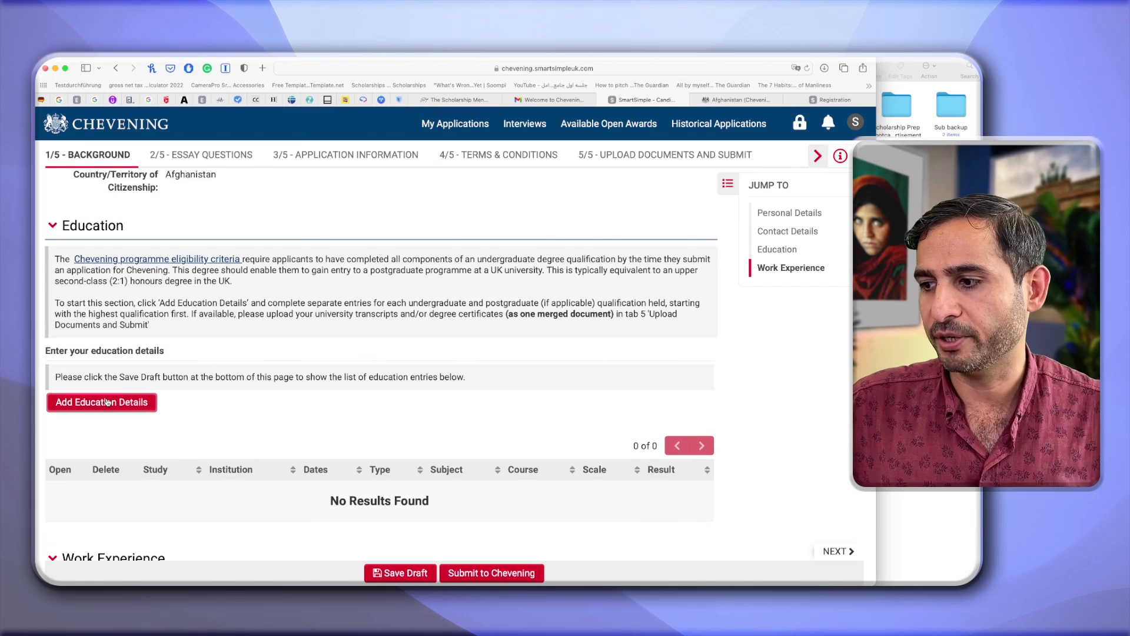
Go to the Education section and start a new education entry with Add Education Details.
{"action": "scroll", "coordinate": [177, 406], "scroll_direction": "down", "scroll_amount": 4}
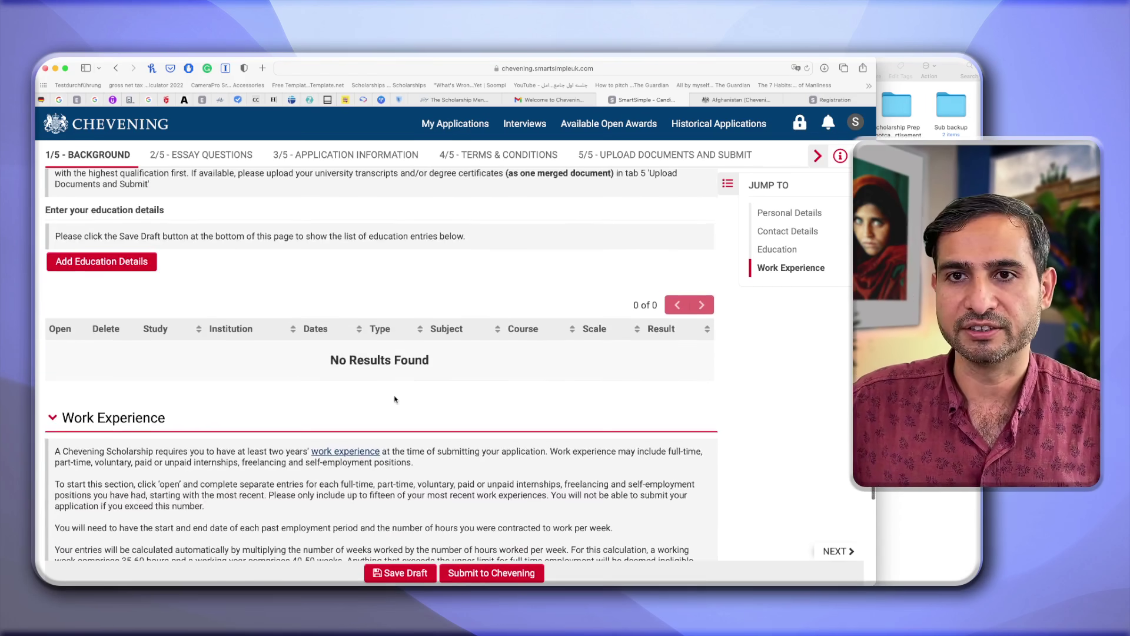
{"action": "scroll", "coordinate": [396, 400], "scroll_direction": "down", "scroll_amount": 3}
{"action": "scroll", "coordinate": [394, 400], "scroll_direction": "down", "scroll_amount": 3}
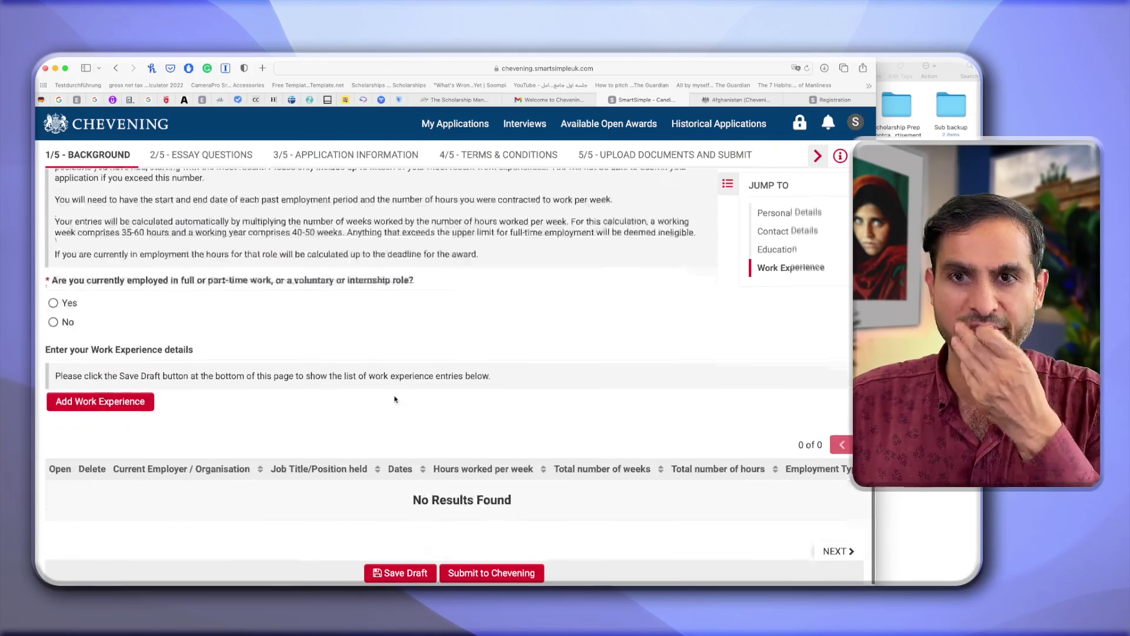
{"action": "scroll", "coordinate": [117, 467], "scroll_direction": "up", "scroll_amount": 9}
{"action": "left_click", "coordinate": [99, 457]}
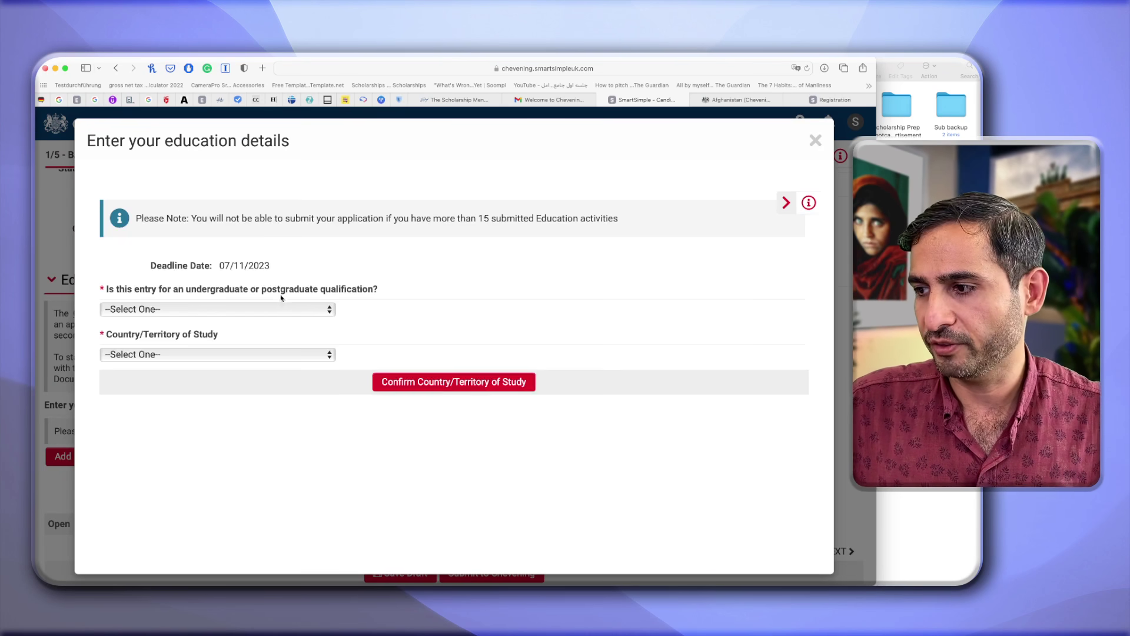
Set the qualification to Undergraduate and confirm Afghanistan as the country of study.
{"action": "left_click", "coordinate": [276, 283]}
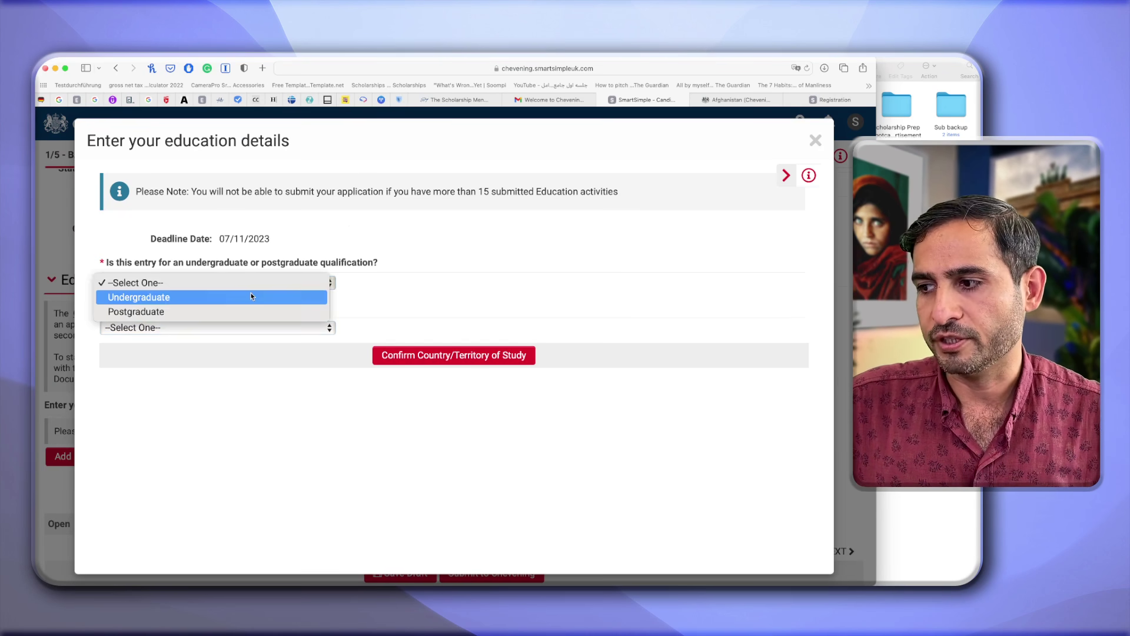
{"action": "left_click", "coordinate": [215, 297]}
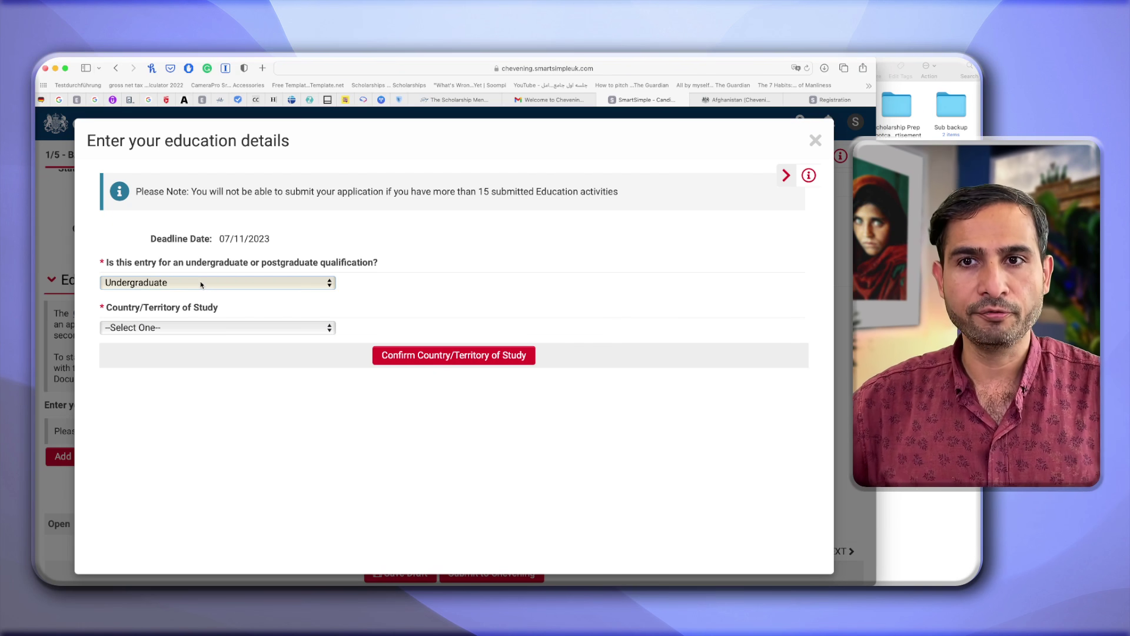
{"action": "left_click", "coordinate": [201, 285]}
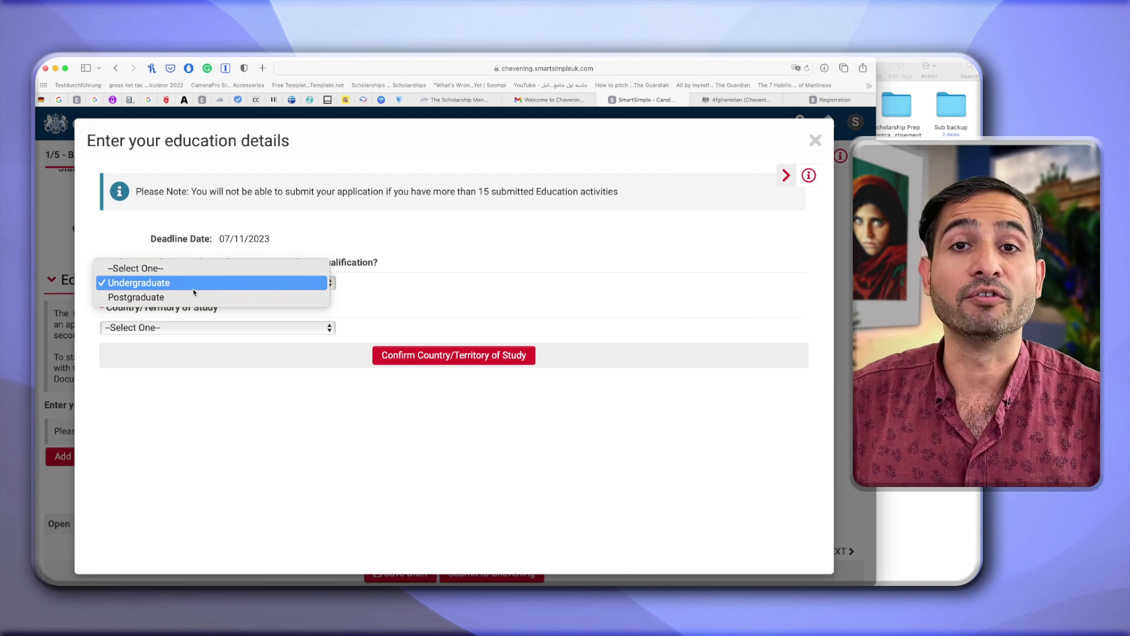
{"action": "left_click", "coordinate": [194, 289]}
{"action": "left_click", "coordinate": [204, 329]}
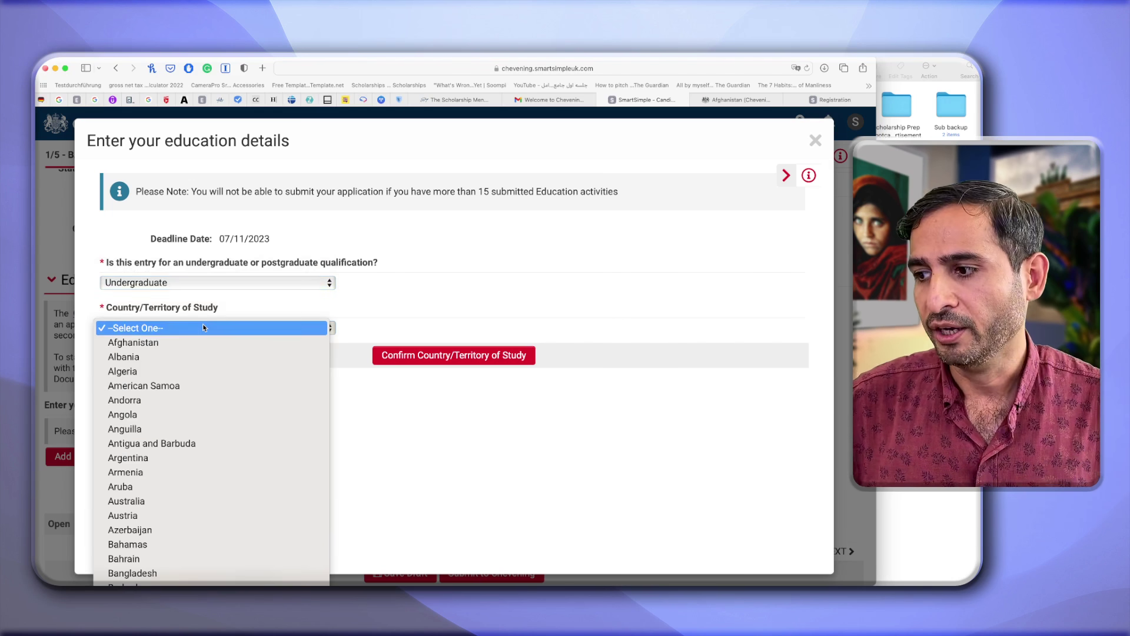
{"action": "key", "text": "Escape"}
{"action": "key", "text": "a"}
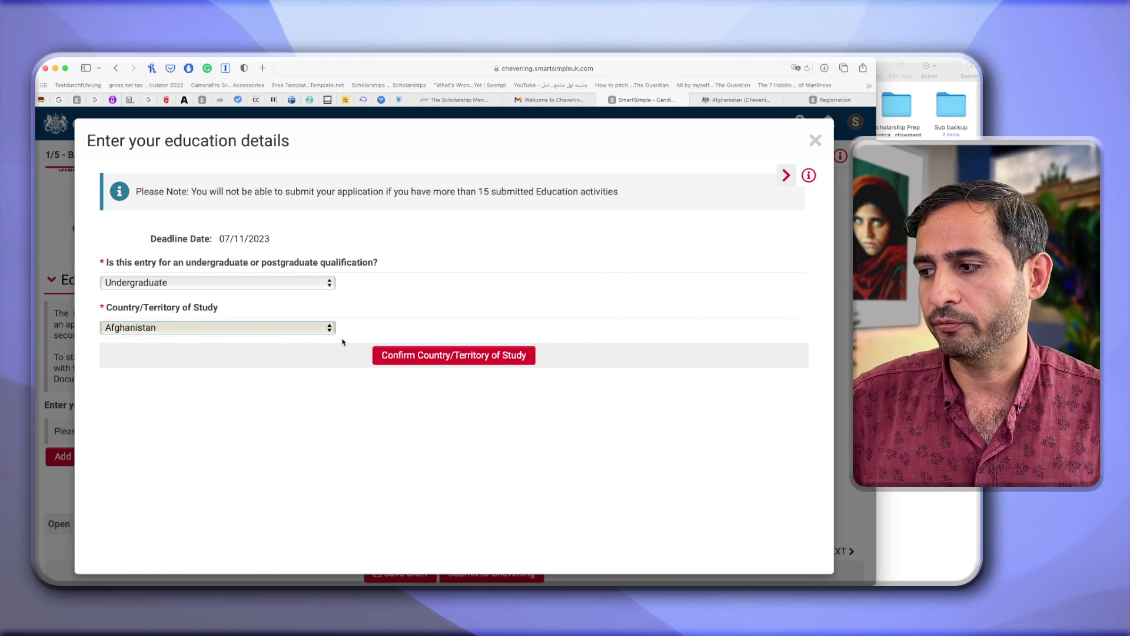
{"action": "left_click", "coordinate": [421, 361]}
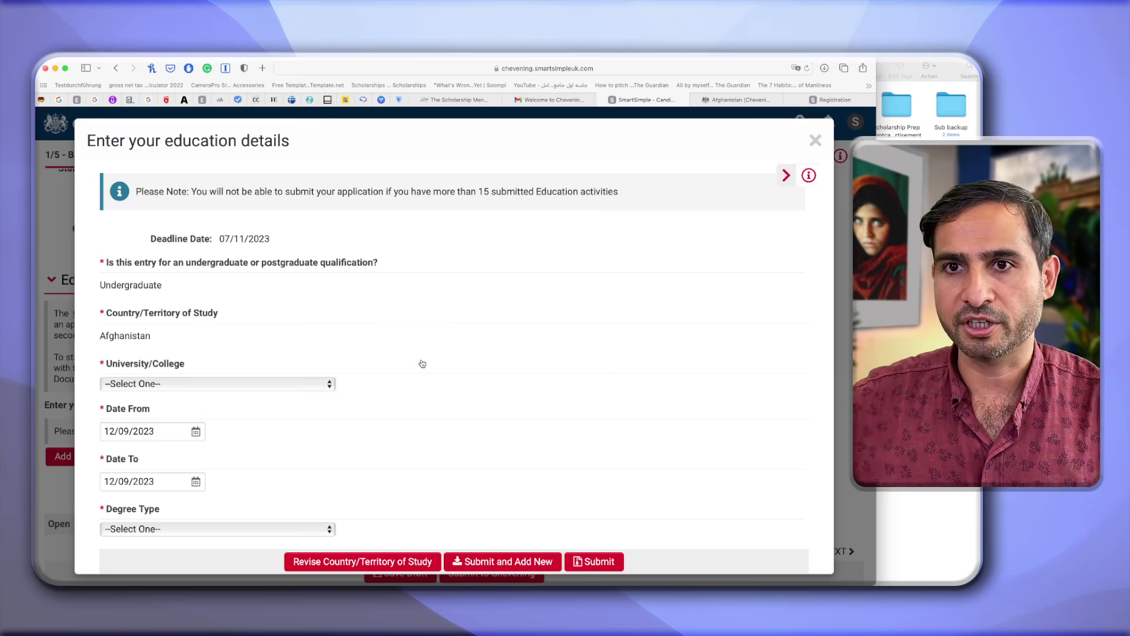
Select American University of Afghanistan with study dates 18/12/2013 to 02/12/2017.
{"action": "left_click", "coordinate": [325, 389]}
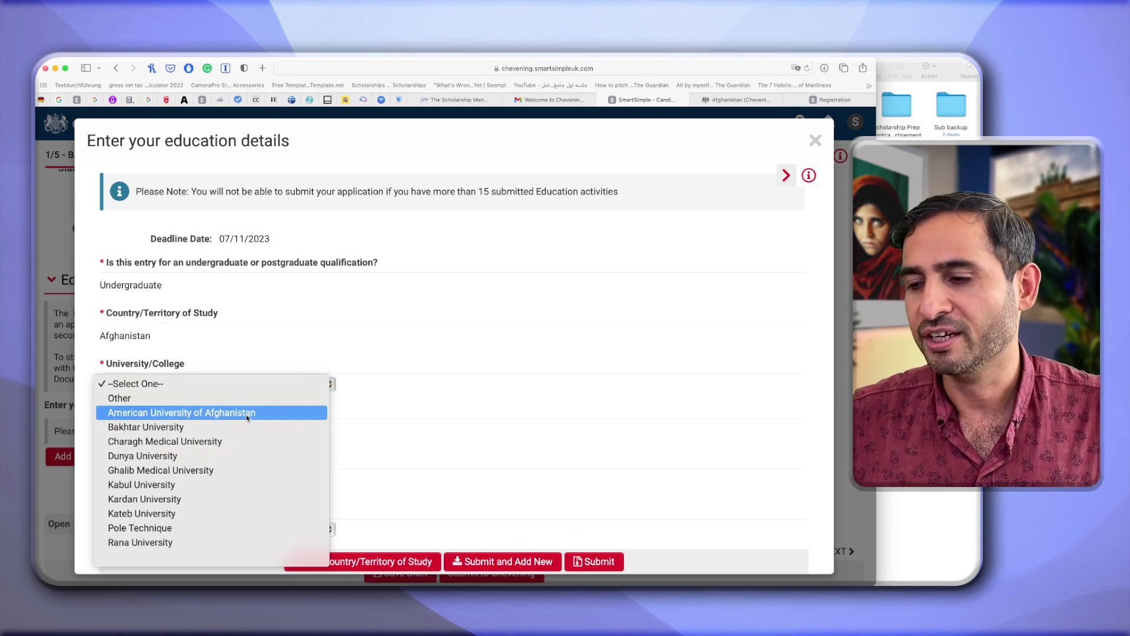
{"action": "left_click", "coordinate": [246, 414]}
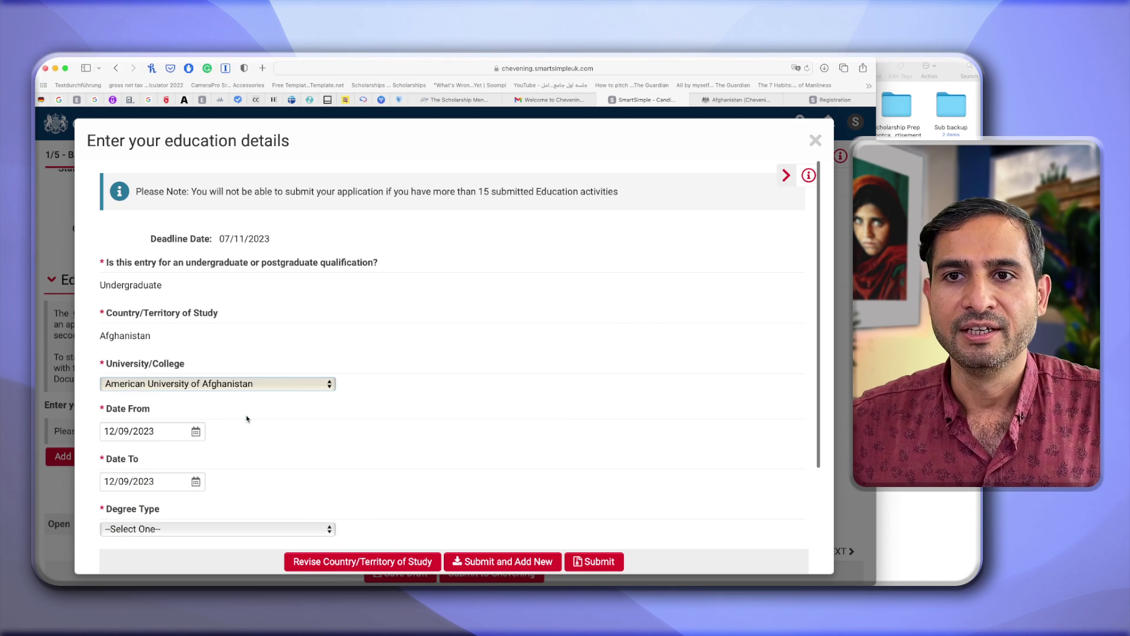
{"action": "left_click", "coordinate": [196, 432]}
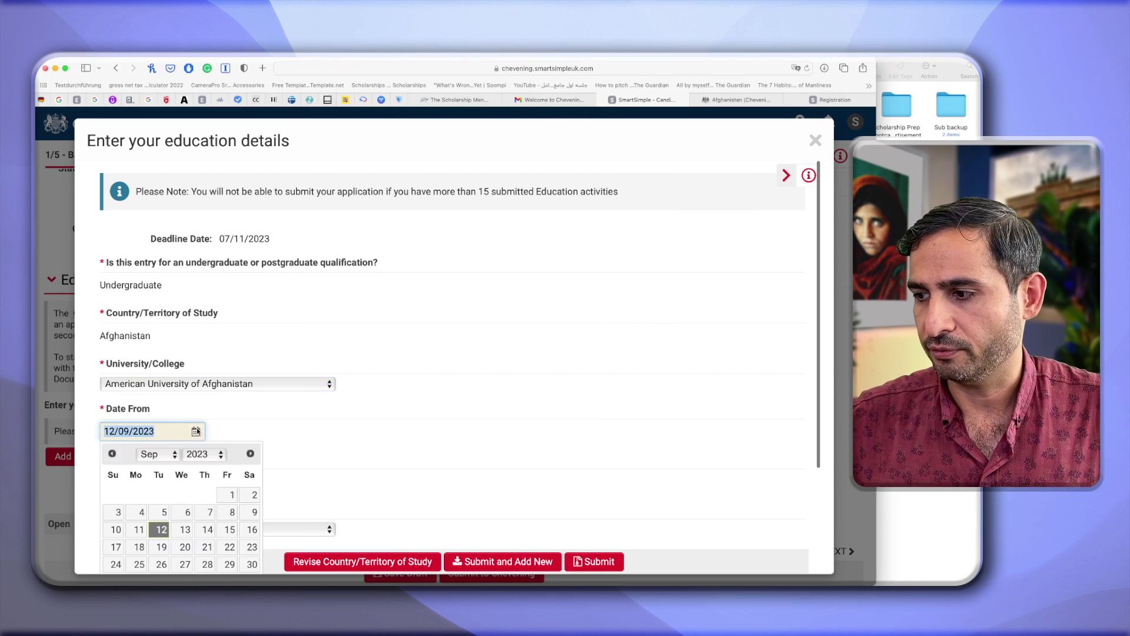
{"action": "left_click", "coordinate": [203, 454]}
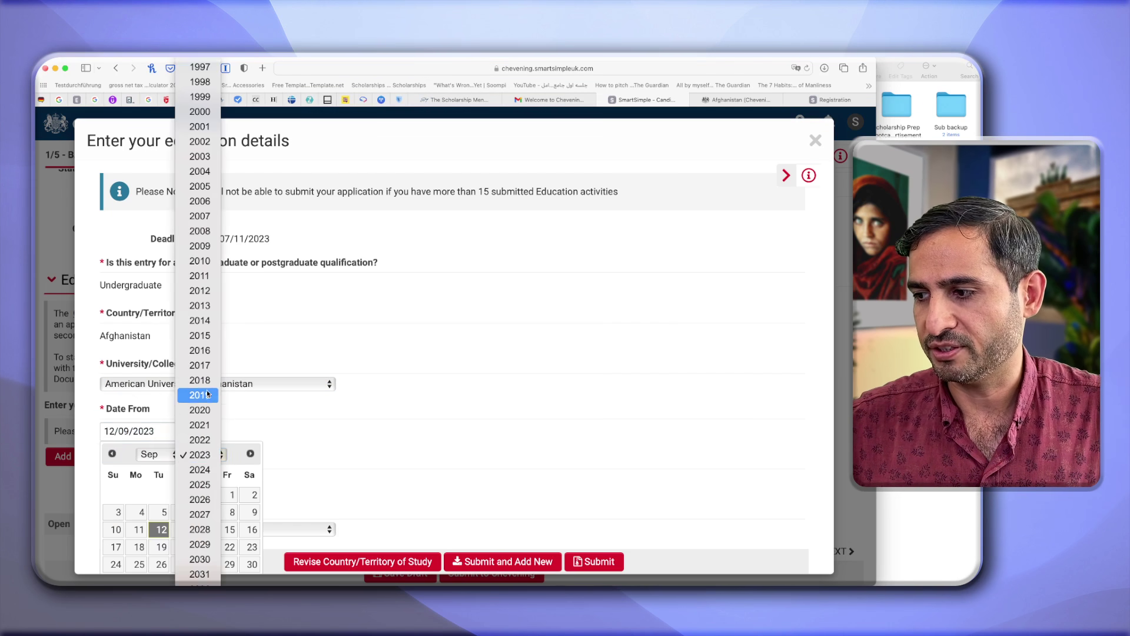
{"action": "left_click", "coordinate": [206, 364]}
{"action": "left_click", "coordinate": [254, 501]}
{"action": "left_click", "coordinate": [196, 388]}
{"action": "left_click", "coordinate": [198, 407]}
{"action": "left_click", "coordinate": [312, 393]}
{"action": "left_click", "coordinate": [196, 388]}
{"action": "left_click", "coordinate": [197, 408]}
{"action": "left_click", "coordinate": [197, 315]}
{"action": "left_click", "coordinate": [186, 485]}
Choose LLB as the degree type and Law as the subject.
{"action": "scroll", "coordinate": [241, 437], "scroll_direction": "down", "scroll_amount": 2}
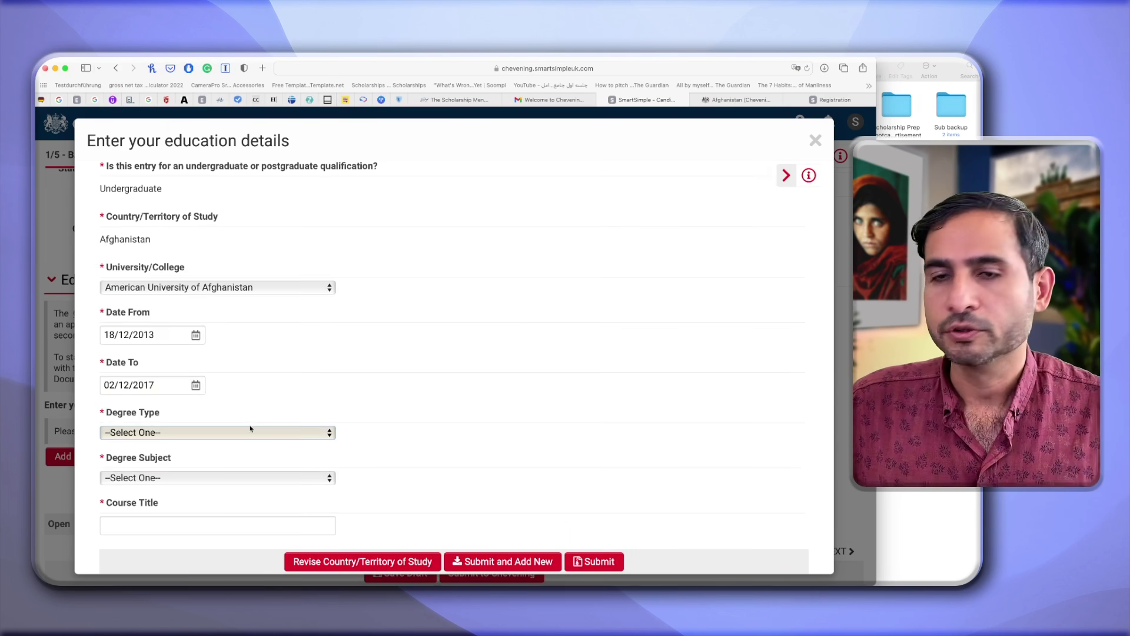
{"action": "left_click", "coordinate": [242, 434]}
{"action": "scroll", "coordinate": [242, 495], "scroll_direction": "down", "scroll_amount": 10}
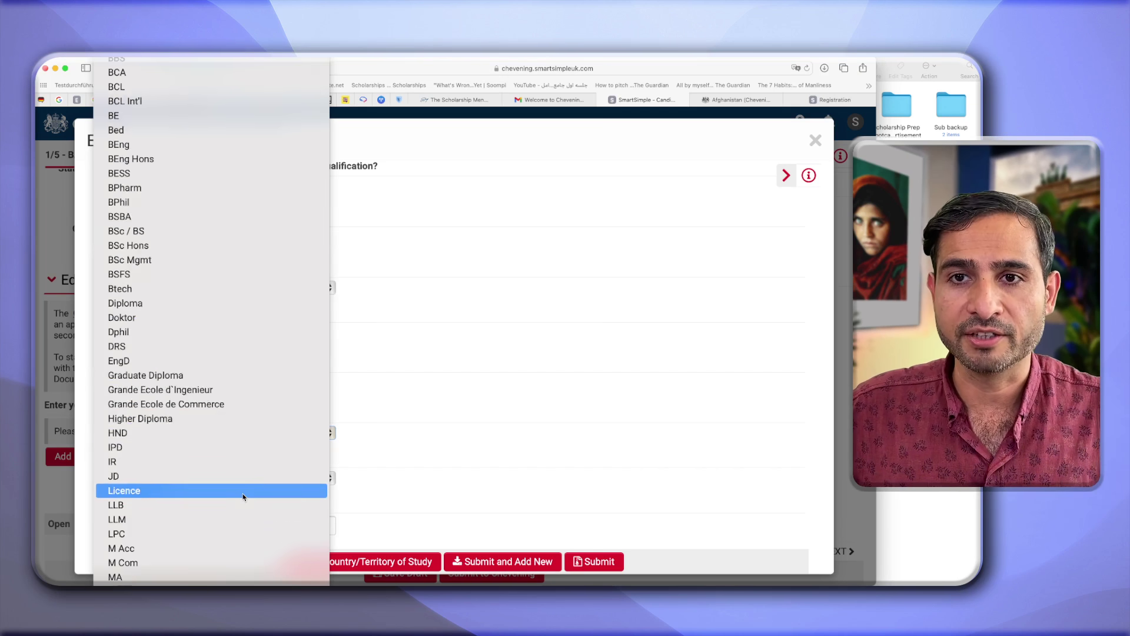
{"action": "scroll", "coordinate": [243, 497], "scroll_direction": "up", "scroll_amount": 5}
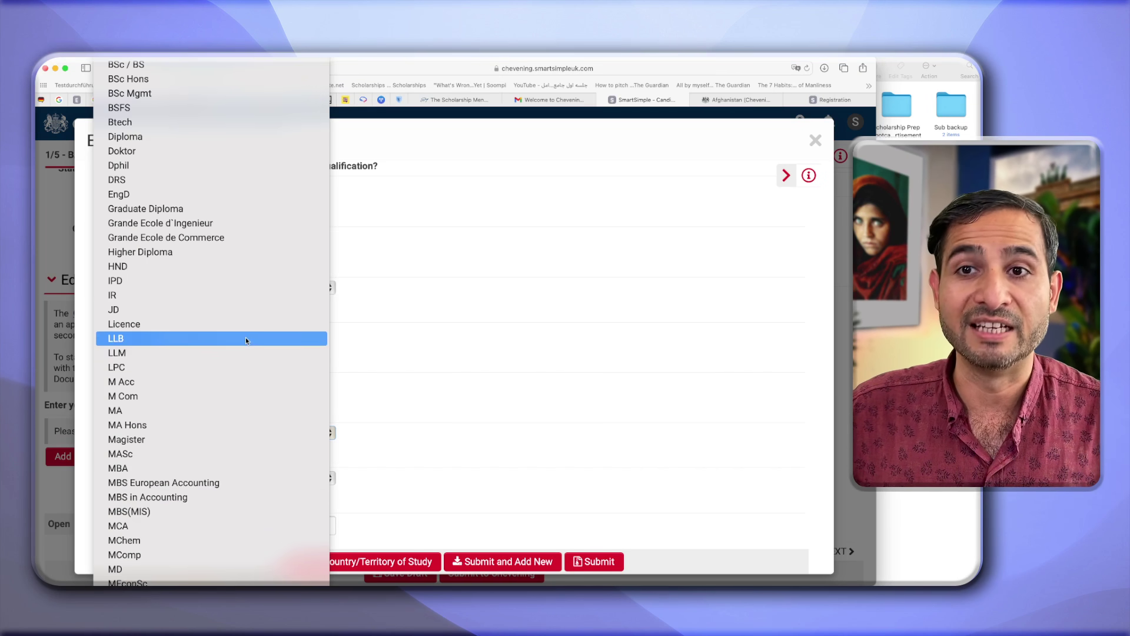
{"action": "left_click", "coordinate": [246, 338]}
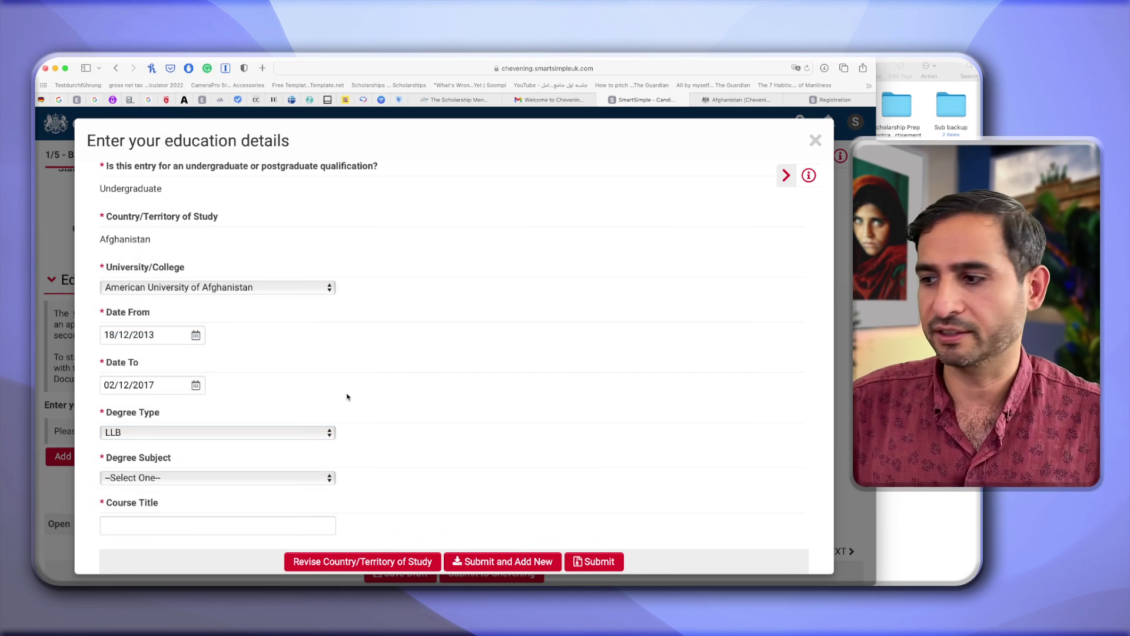
{"action": "left_click", "coordinate": [311, 479]}
{"action": "scroll", "coordinate": [298, 478], "scroll_direction": "down", "scroll_amount": 8}
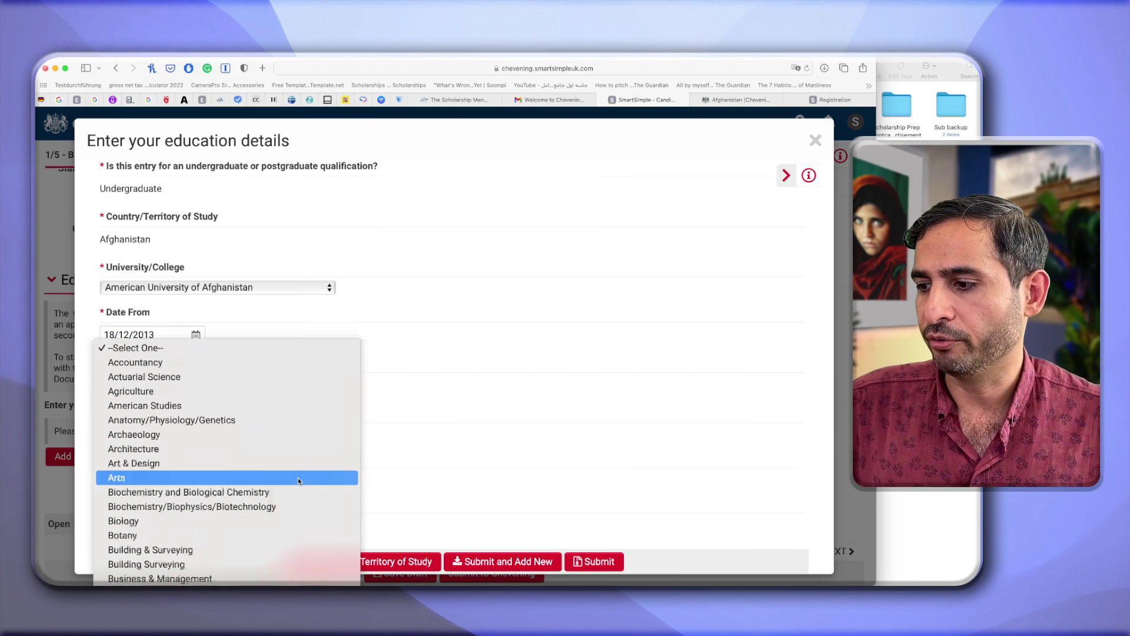
{"action": "scroll", "coordinate": [274, 414], "scroll_direction": "down", "scroll_amount": 5}
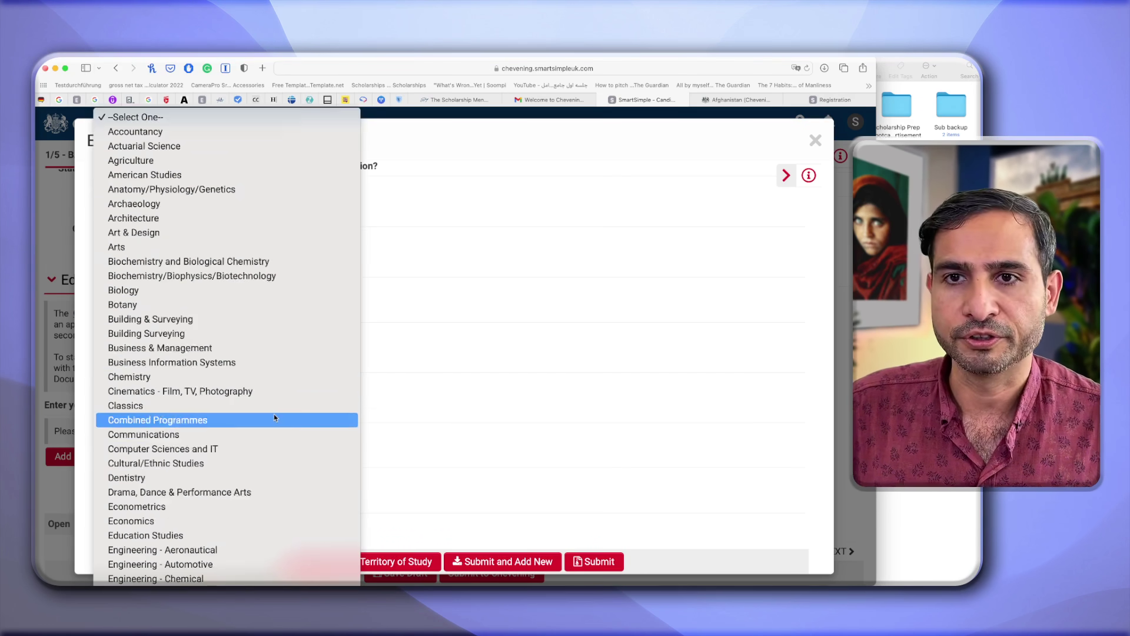
{"action": "scroll", "coordinate": [274, 414], "scroll_direction": "down", "scroll_amount": 3}
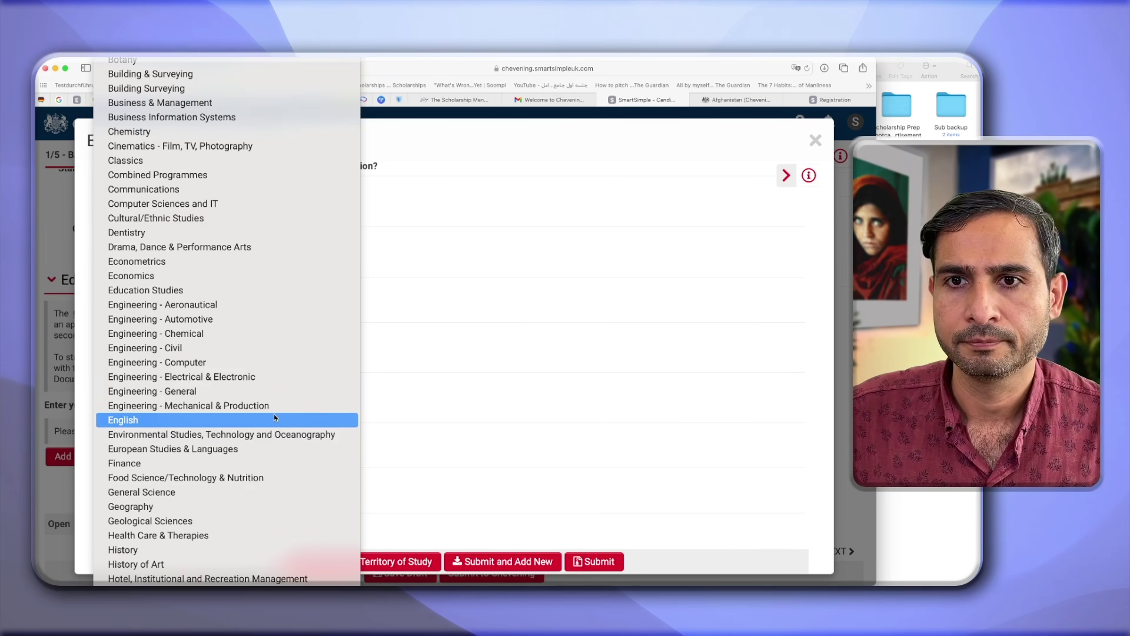
{"action": "scroll", "coordinate": [274, 415], "scroll_direction": "down", "scroll_amount": 6}
{"action": "scroll", "coordinate": [274, 414], "scroll_direction": "down", "scroll_amount": 3}
{"action": "left_click", "coordinate": [253, 412]}
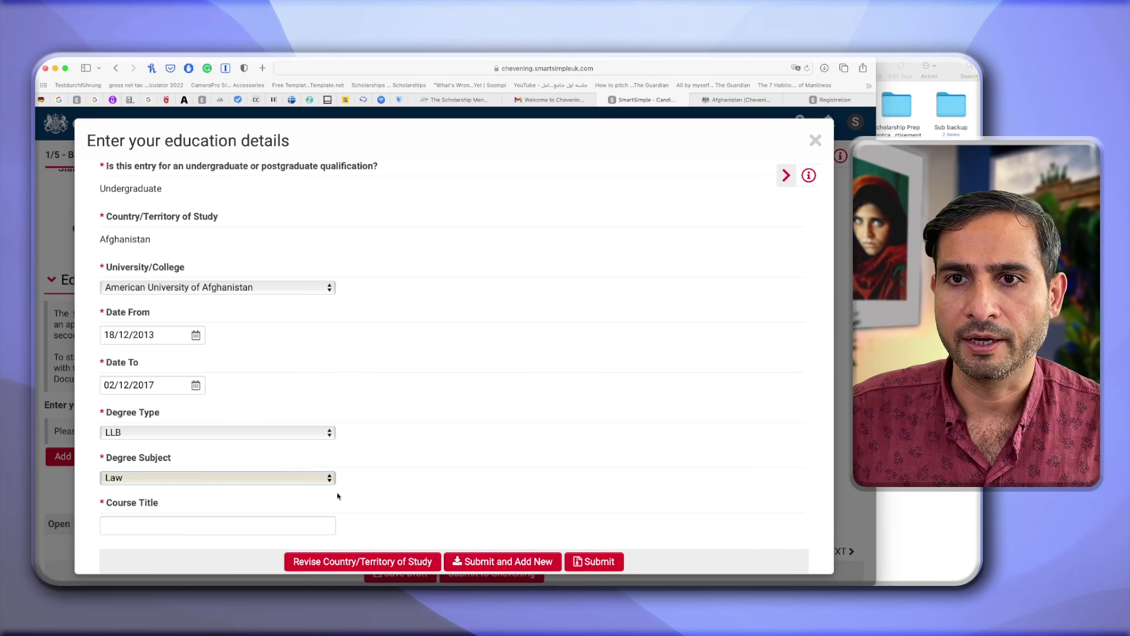
Enter course title 'General Law', a GPA result of 3.85, and submit the entry.
{"action": "left_click", "coordinate": [255, 532]}
{"action": "scroll", "coordinate": [255, 531], "scroll_direction": "down", "scroll_amount": 2}
{"action": "type", "text": "General Law"}
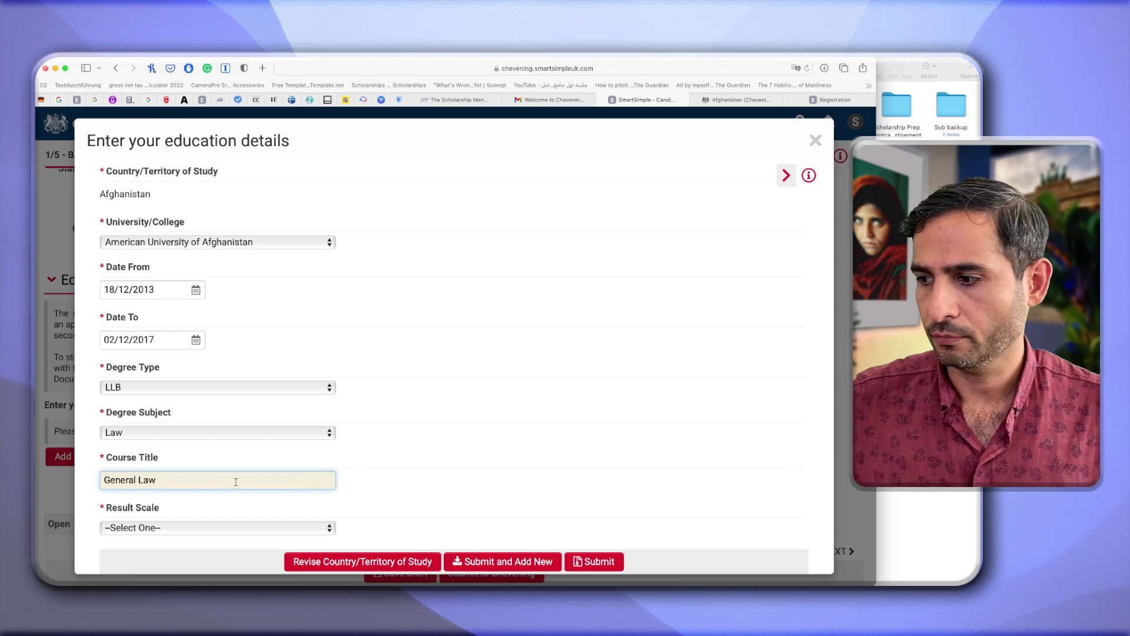
{"action": "left_click", "coordinate": [181, 527]}
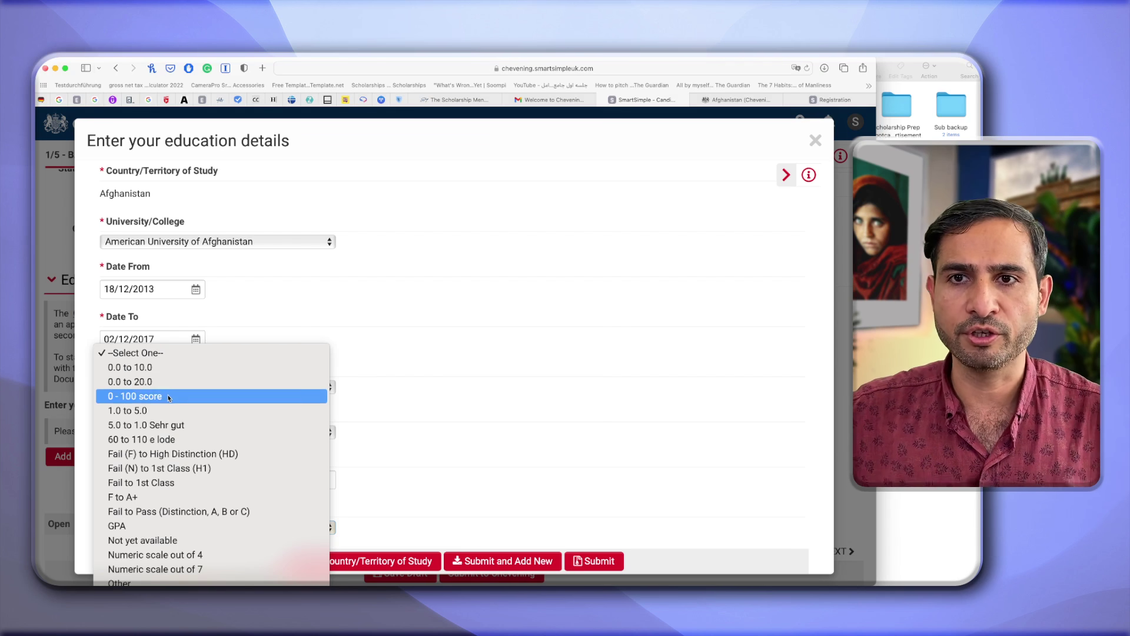
{"action": "left_click", "coordinate": [156, 527]}
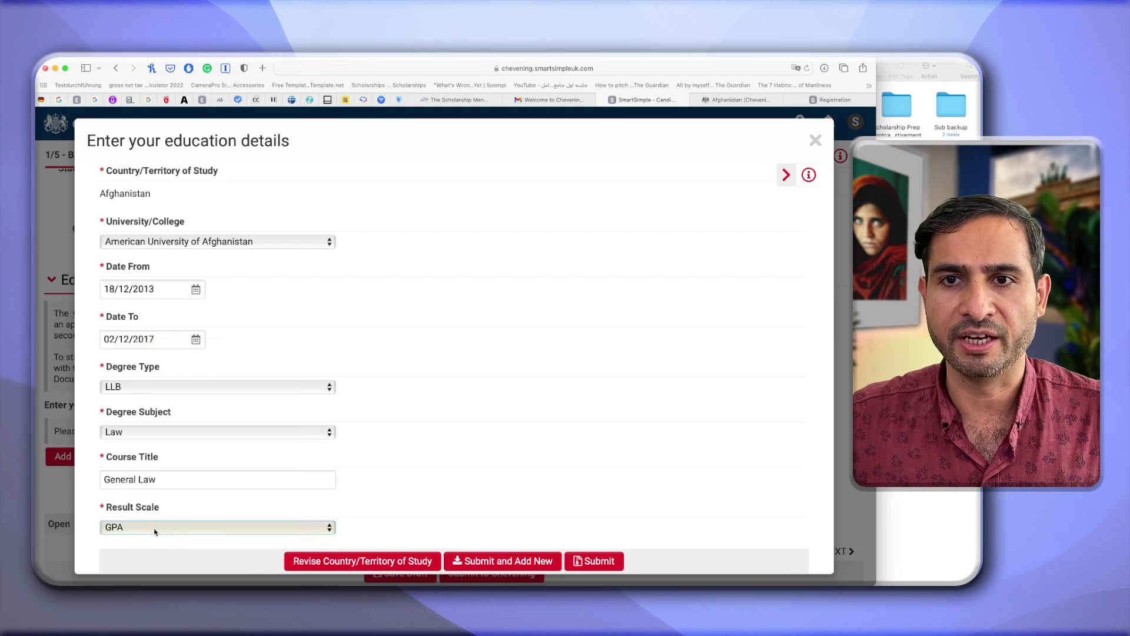
{"action": "scroll", "coordinate": [373, 467], "scroll_direction": "down", "scroll_amount": 2}
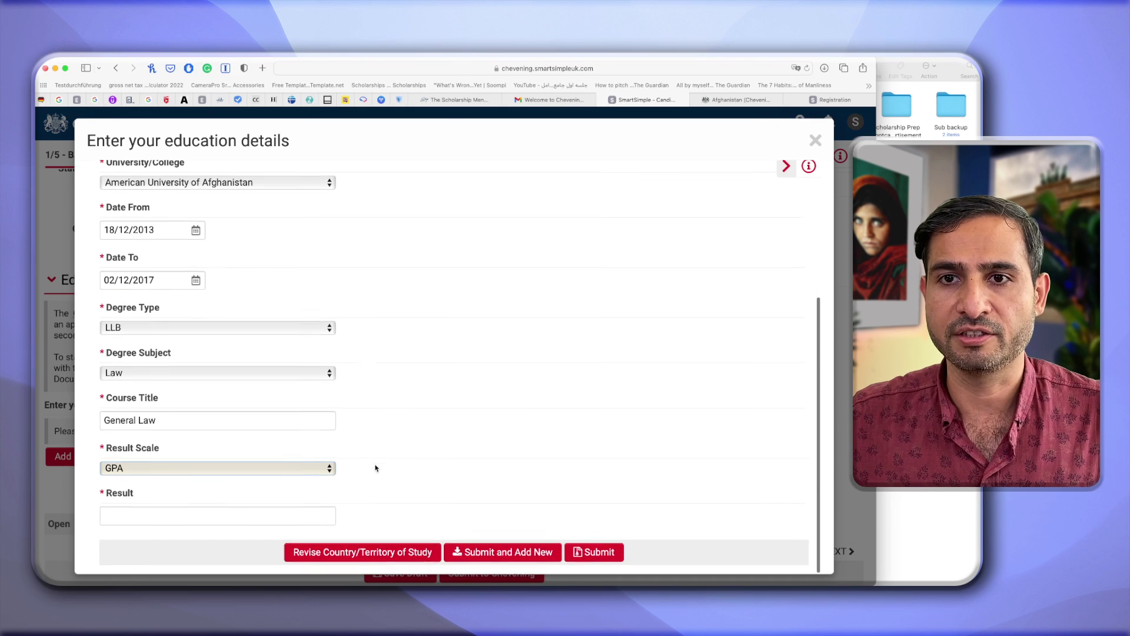
{"action": "left_click", "coordinate": [216, 529]}
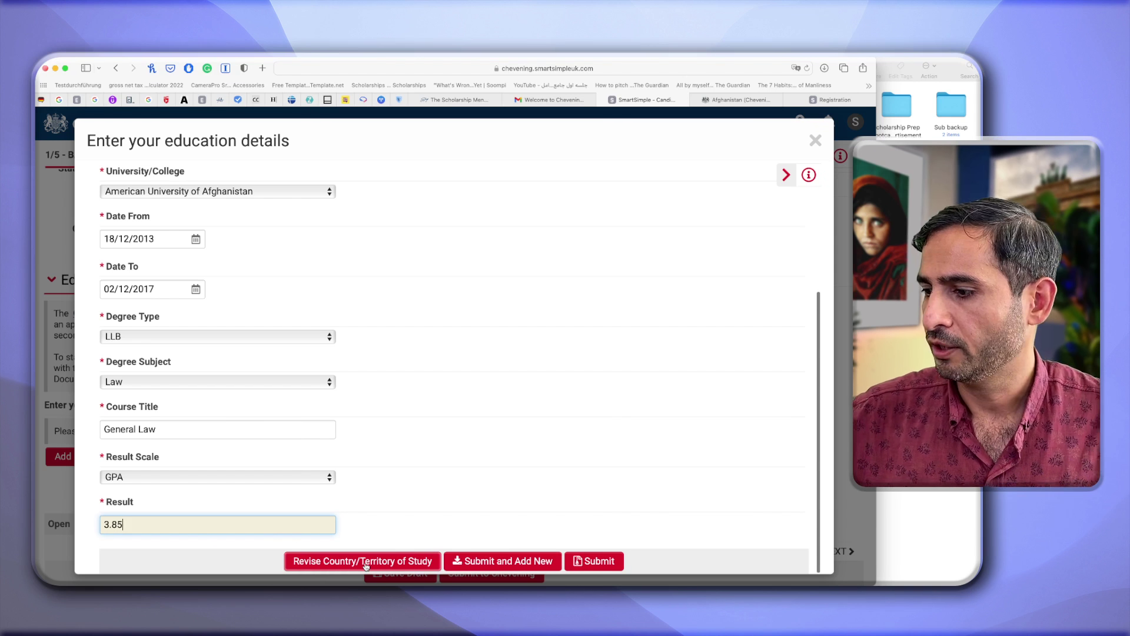
{"action": "left_click", "coordinate": [589, 563]}
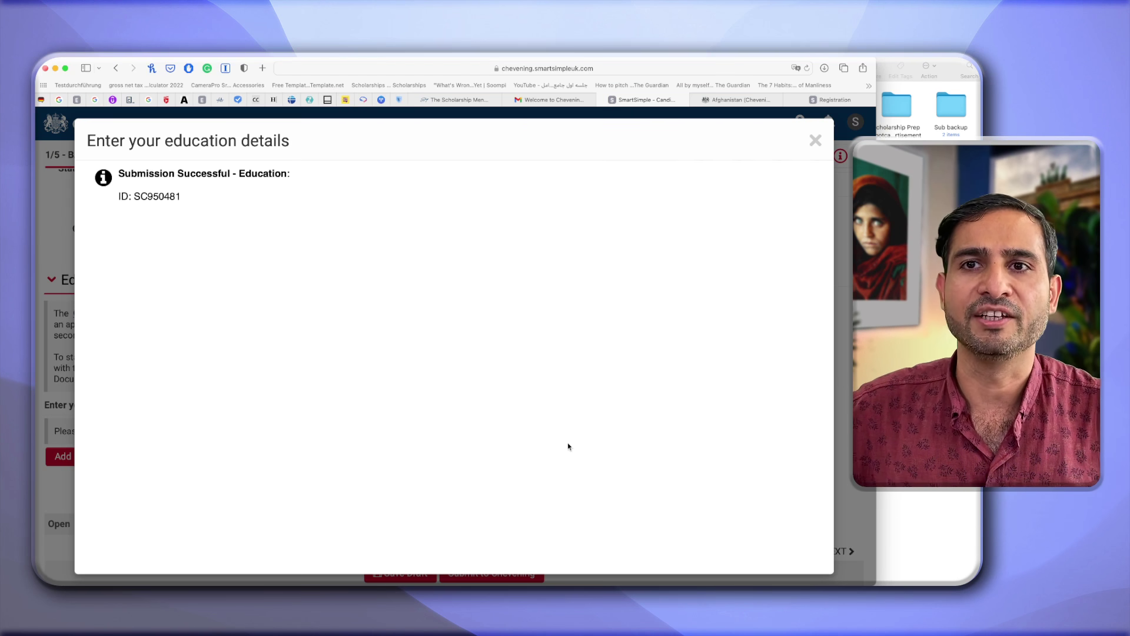
Close the education confirmation and bring up the Work Experience section under 1/5 - Background.
{"action": "left_click", "coordinate": [813, 144]}
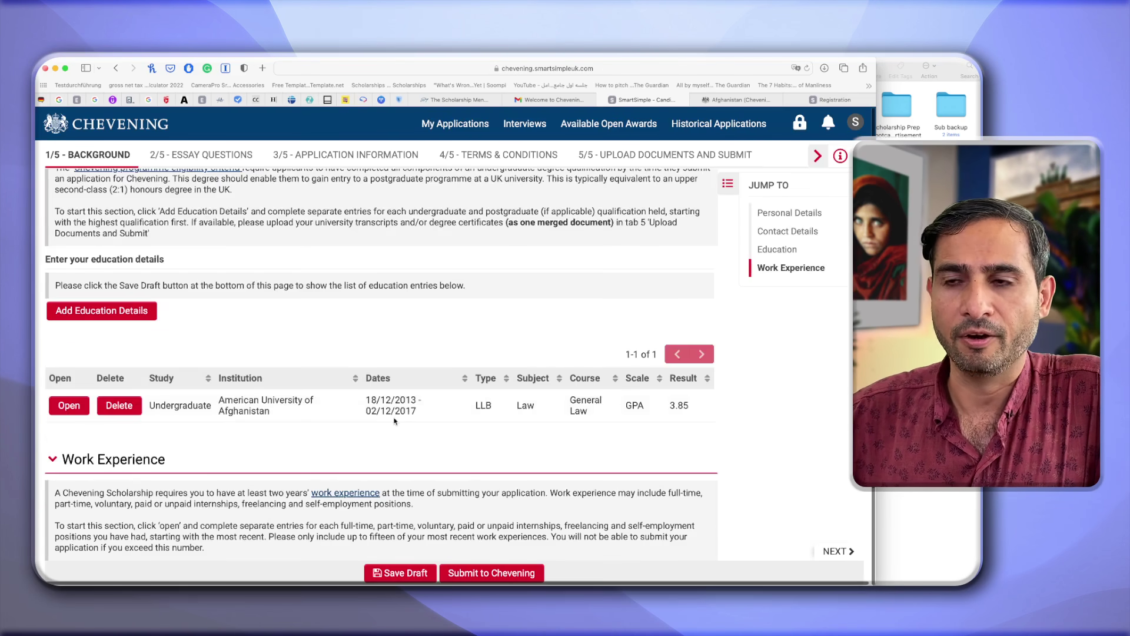
{"action": "scroll", "coordinate": [395, 421], "scroll_direction": "down", "scroll_amount": 1}
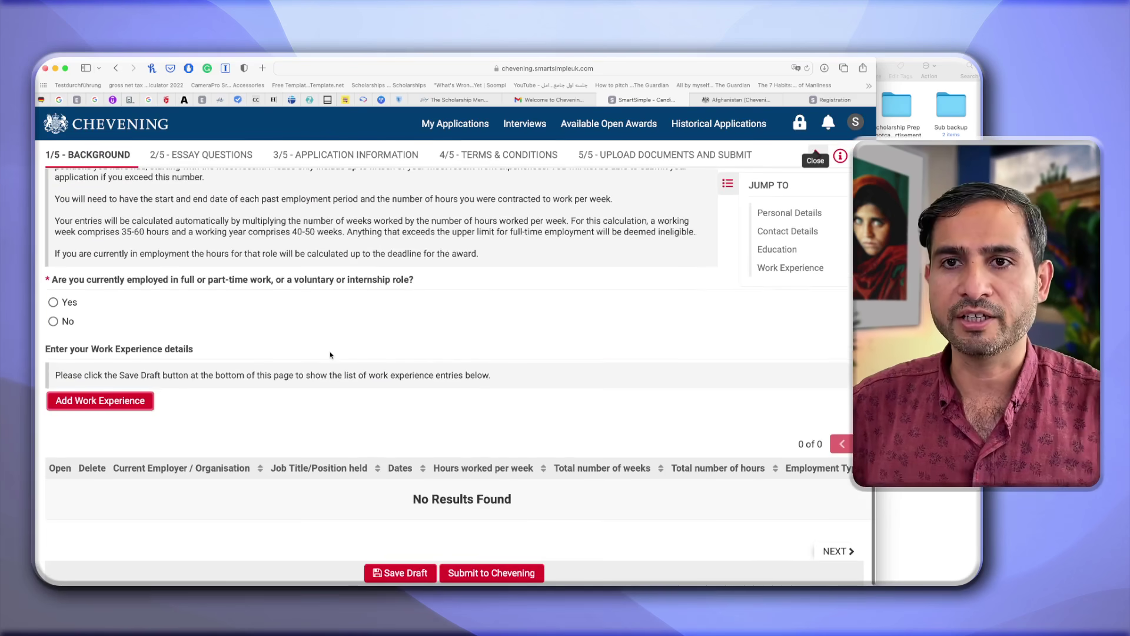
{"action": "scroll", "coordinate": [330, 354], "scroll_direction": "up", "scroll_amount": 2}
{"action": "scroll", "coordinate": [330, 354], "scroll_direction": "up", "scroll_amount": 1}
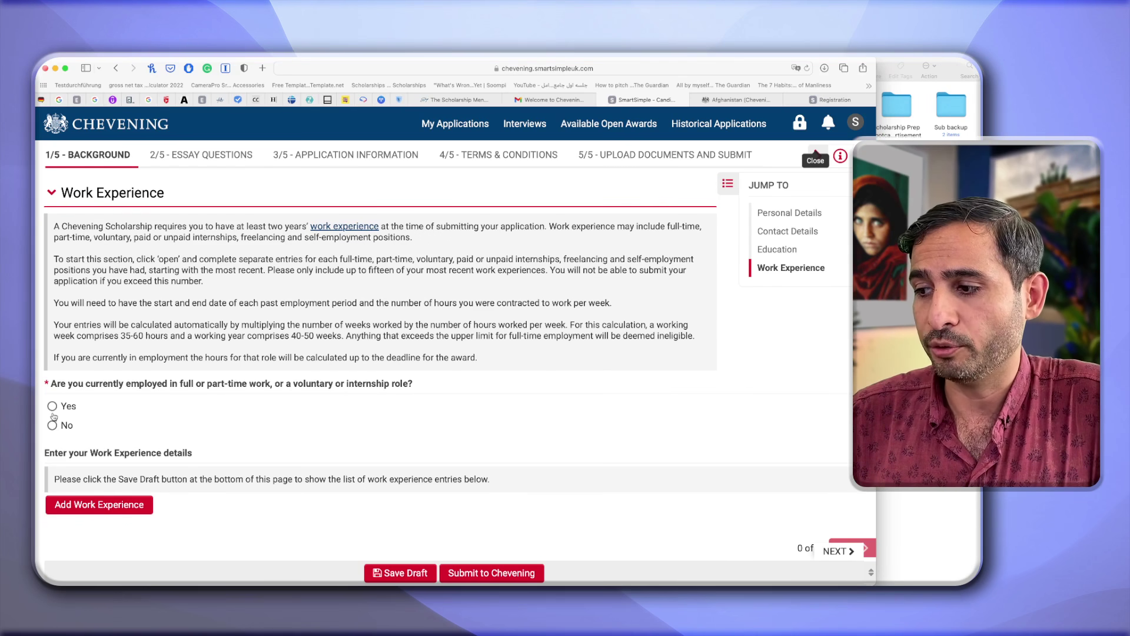
Answer Yes to the currently-employed question, settling on Yes after toggling between Yes and No.
{"action": "left_click", "coordinate": [52, 406]}
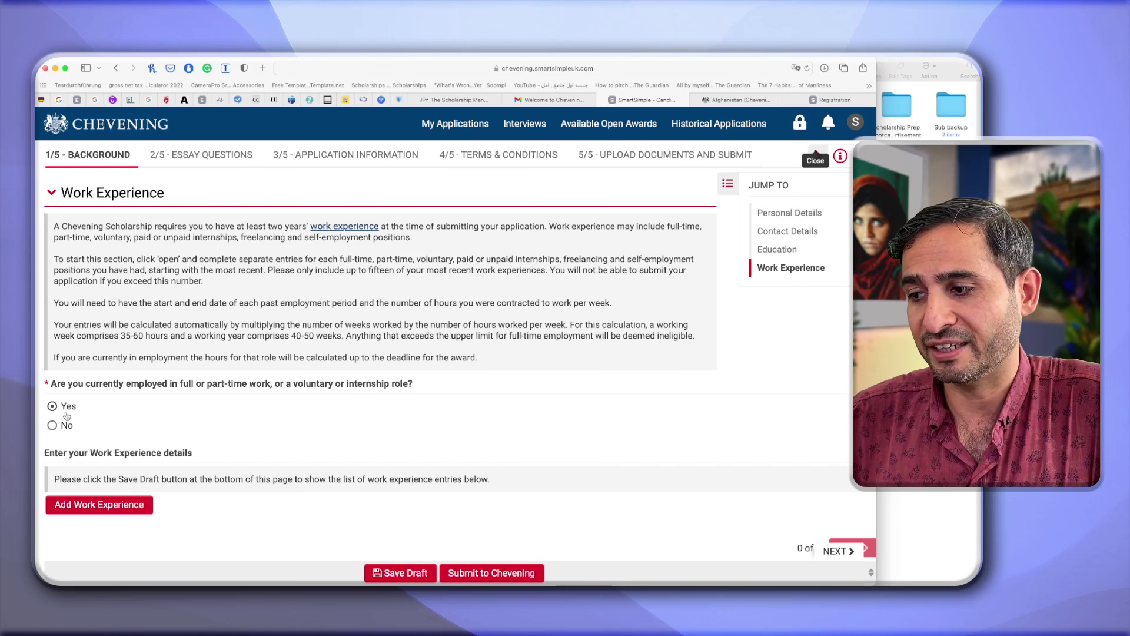
{"action": "left_click", "coordinate": [52, 425]}
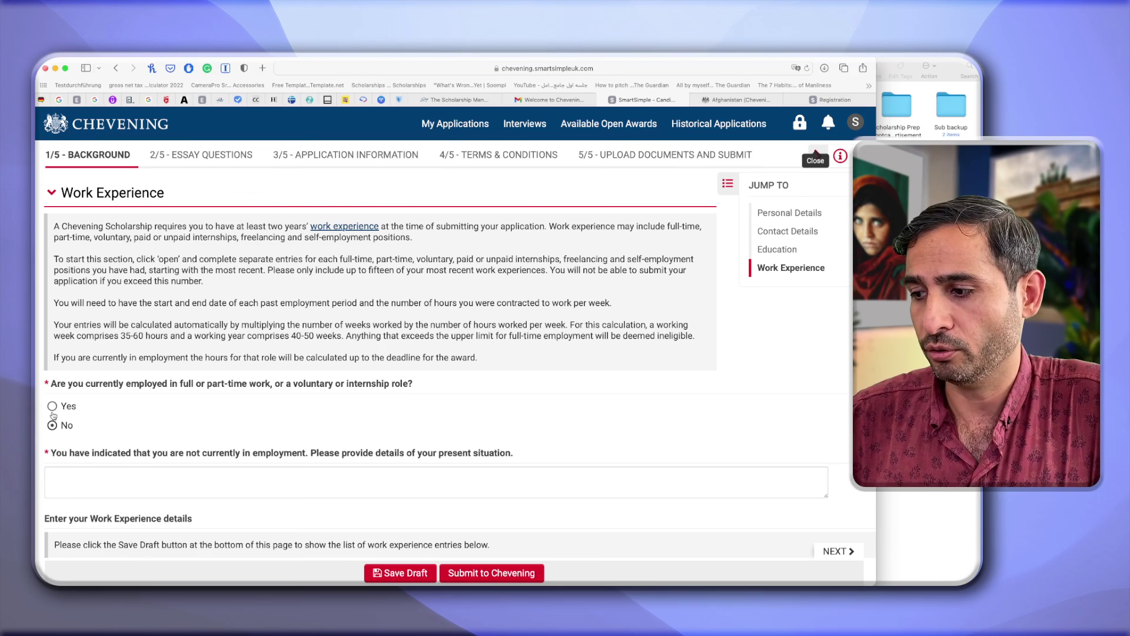
{"action": "left_click", "coordinate": [52, 412]}
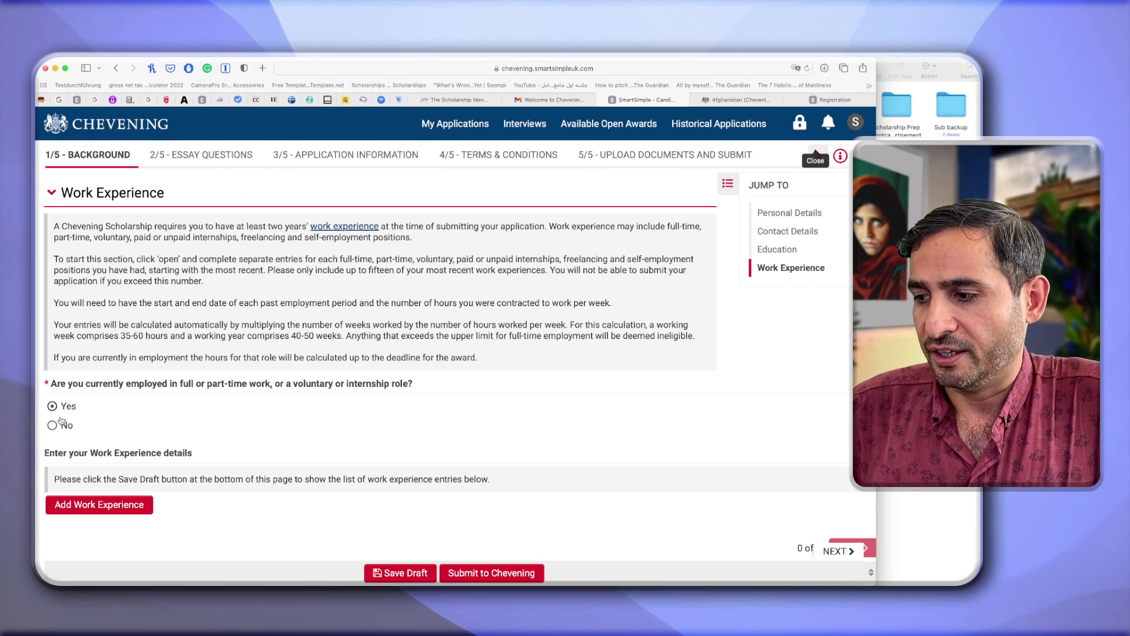
{"action": "left_click", "coordinate": [53, 426]}
{"action": "scroll", "coordinate": [53, 429], "scroll_direction": "down", "scroll_amount": 2}
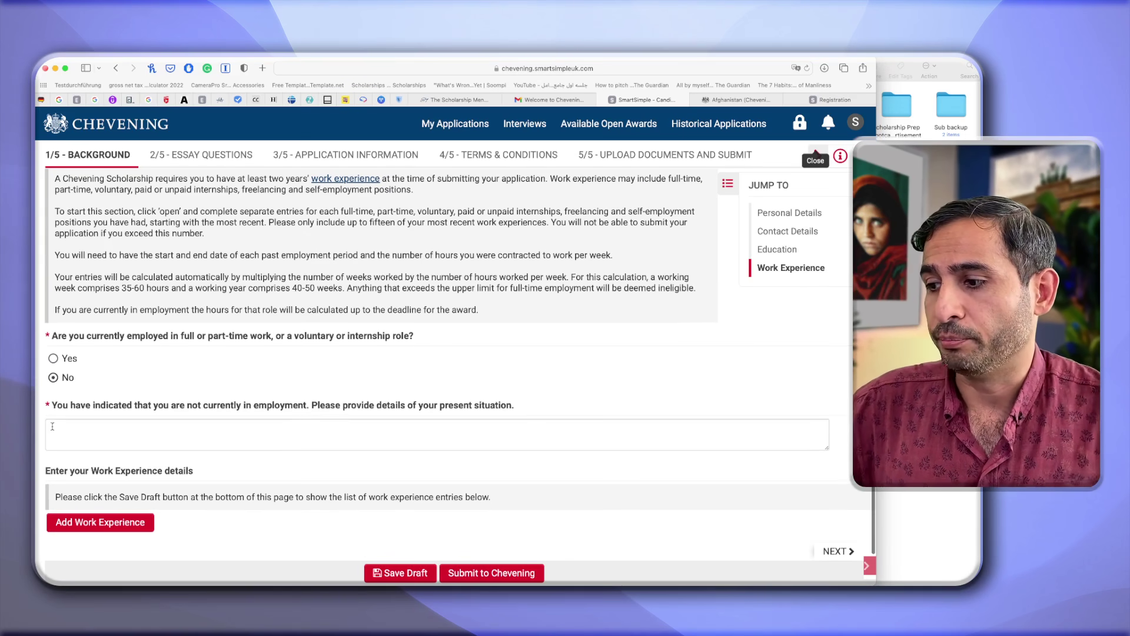
{"action": "left_click", "coordinate": [53, 359]}
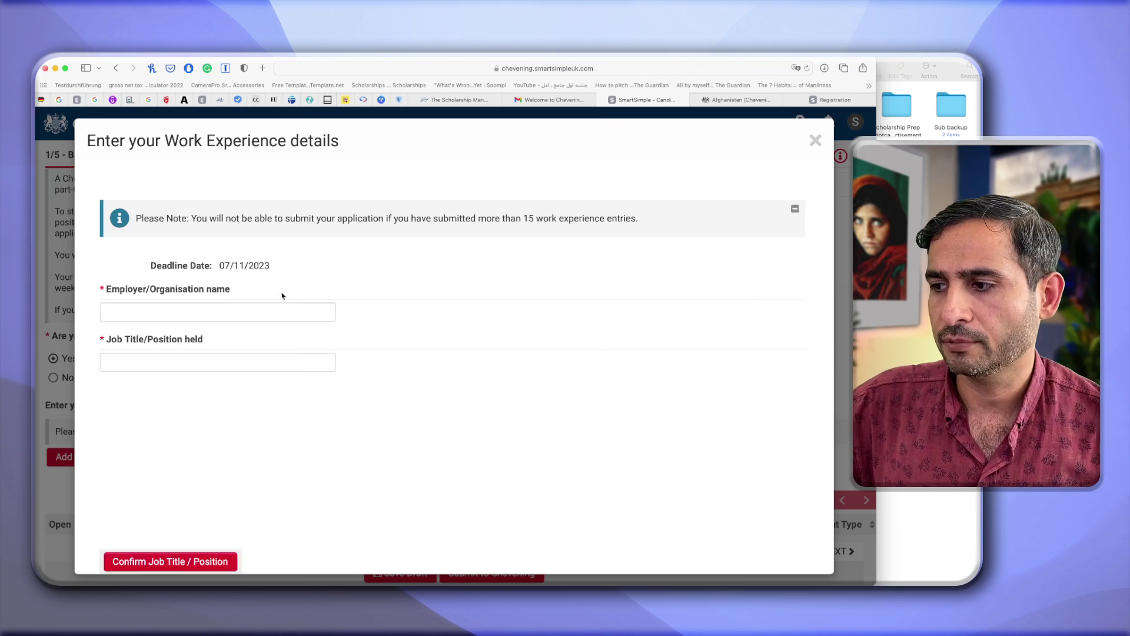
Enter employer Roshna Social Organization and job title Founder and Executive Director, then confirm the title.
{"action": "left_click", "coordinate": [172, 286]}
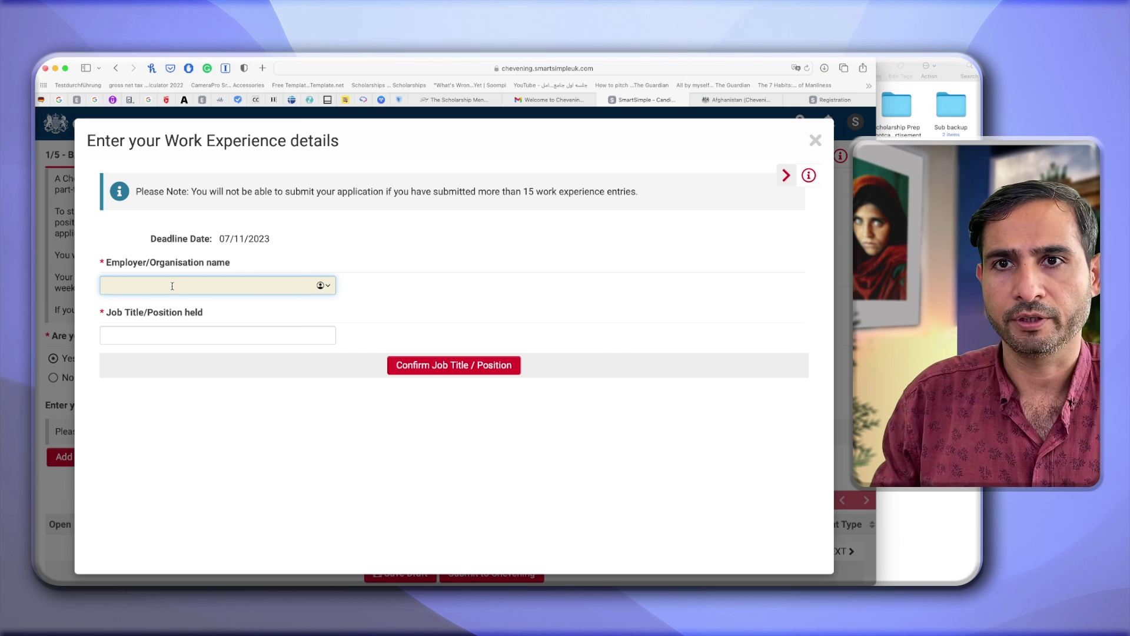
{"action": "type", "text": "Roshna Social Organization"}
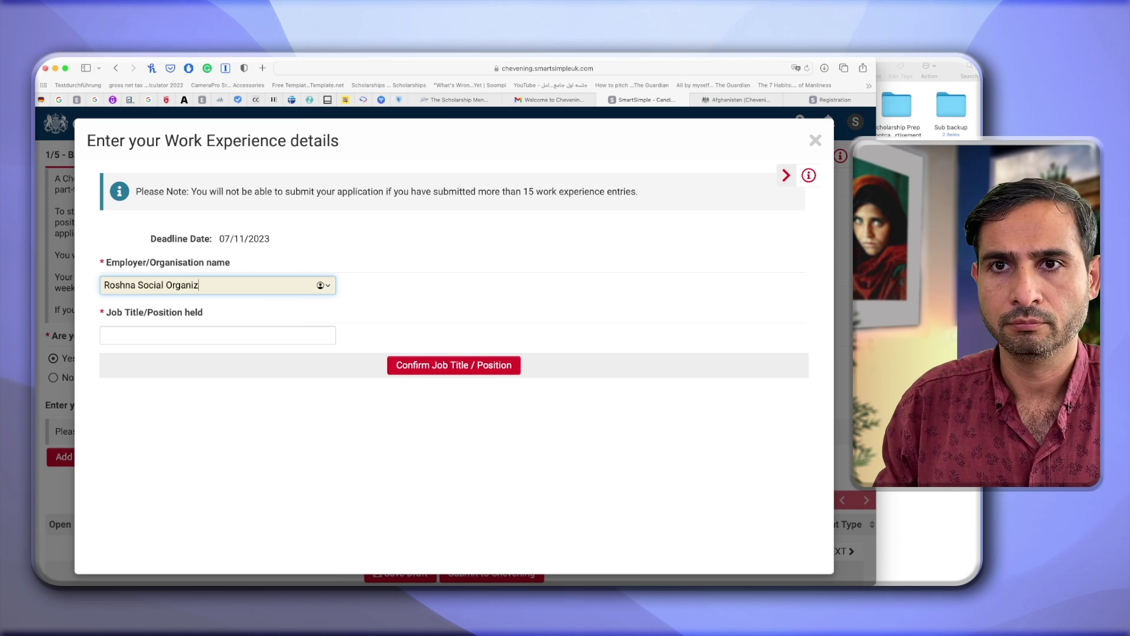
{"action": "left_click", "coordinate": [134, 330]}
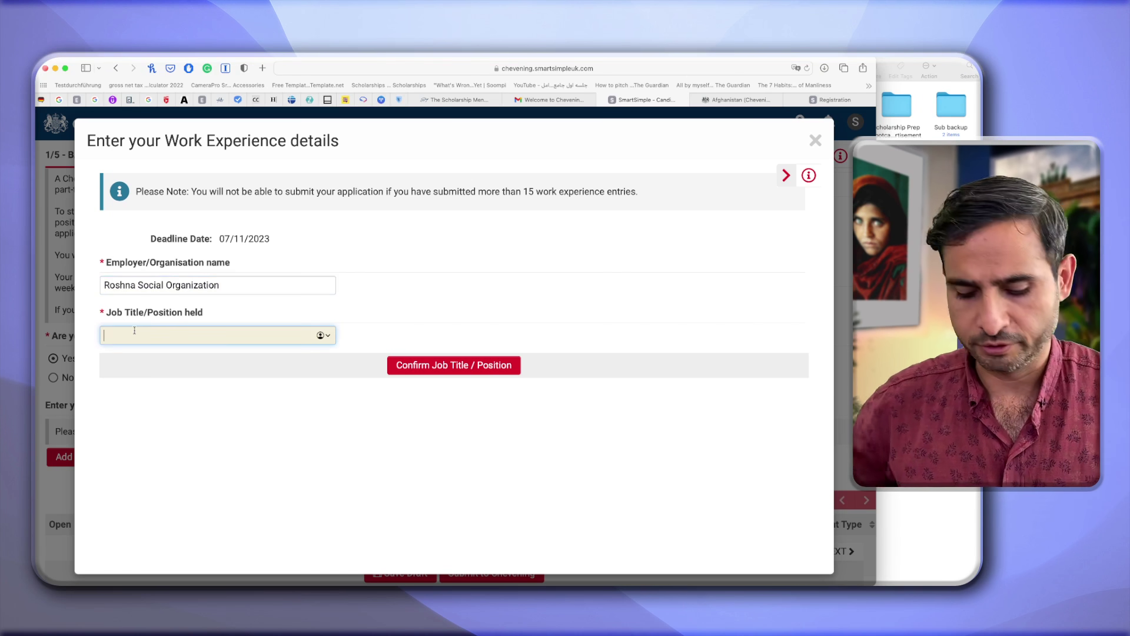
{"action": "type", "text": "Founder and Director"}
{"action": "key", "text": "BackSpace"}
{"action": "key", "text": "BackSpace"}
{"action": "key", "text": "BackSpace"}
{"action": "key", "text": "BackSpace"}
{"action": "key", "text": "BackSpace"}
{"action": "key", "text": "BackSpace"}
{"action": "key", "text": "BackSpace"}
{"action": "key", "text": "BackSpace"}
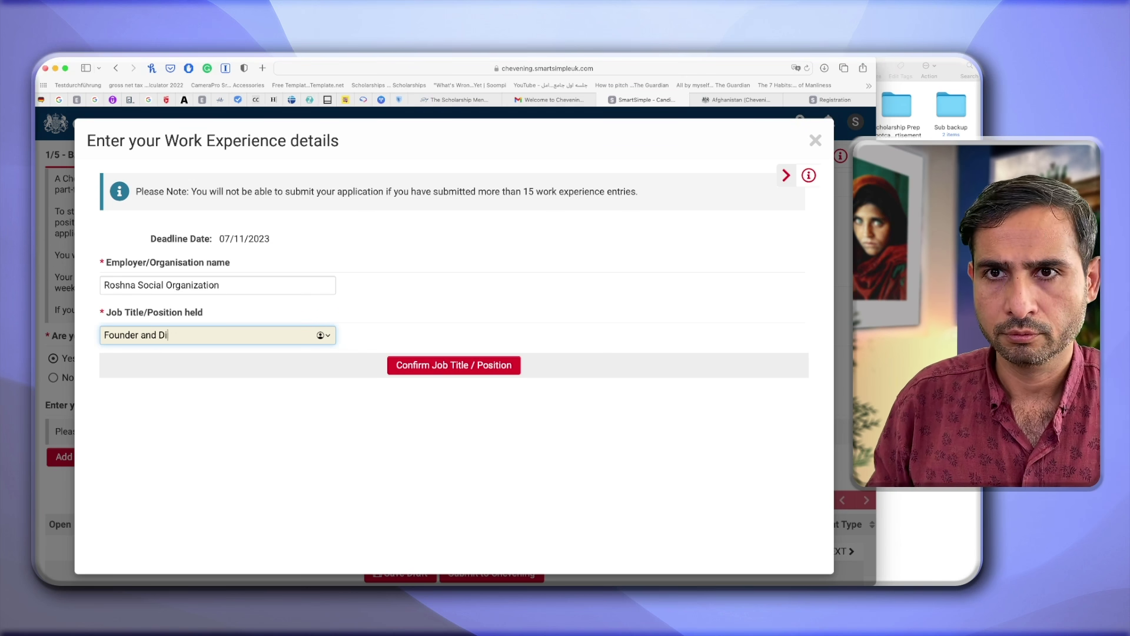
{"action": "type", "text": "Executive"}
{"action": "key", "text": "BackSpace"}
{"action": "type", "text": "ve Director"}
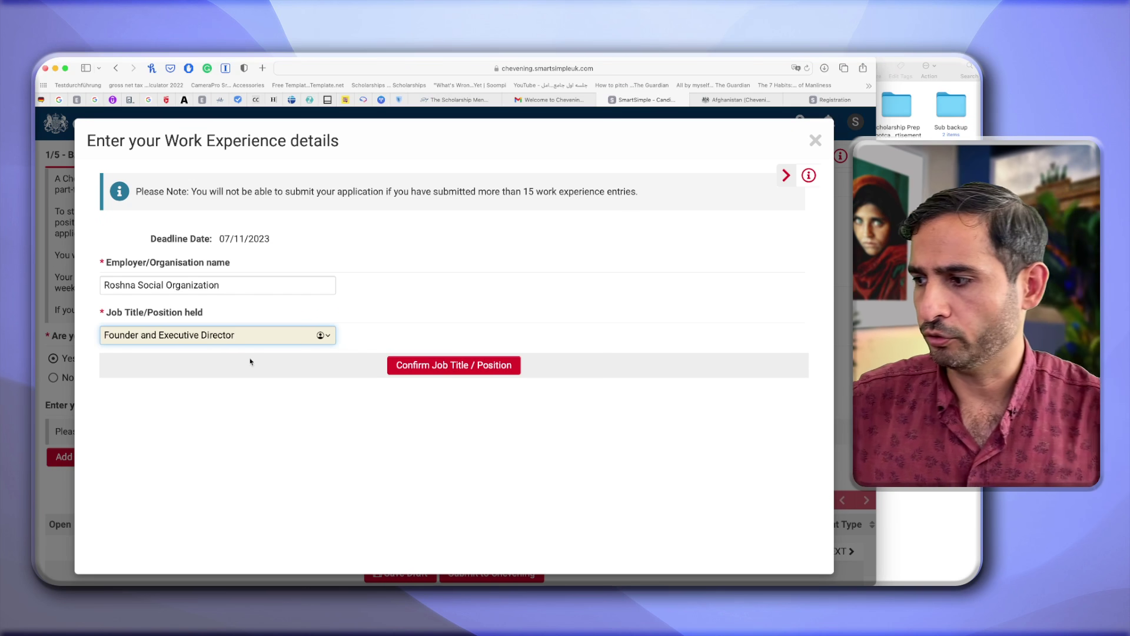
{"action": "left_click", "coordinate": [419, 370]}
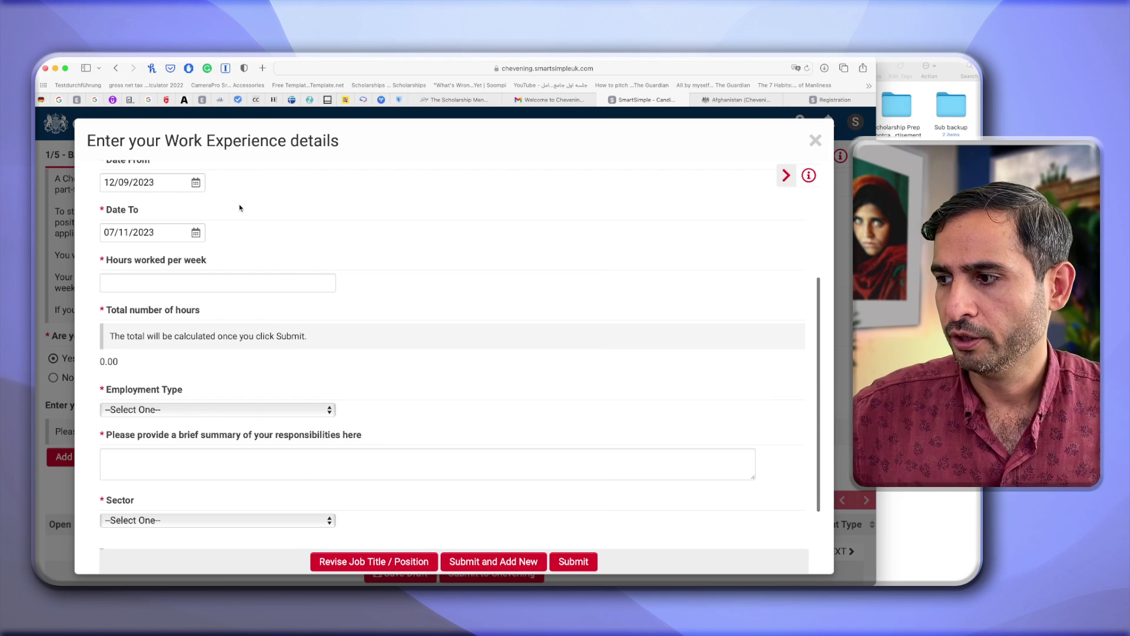
Set Date From to 01/07/2020 with the calendar, leaving Date To at 12/09/2023.
{"action": "left_click", "coordinate": [200, 183]}
{"action": "left_click", "coordinate": [201, 205]}
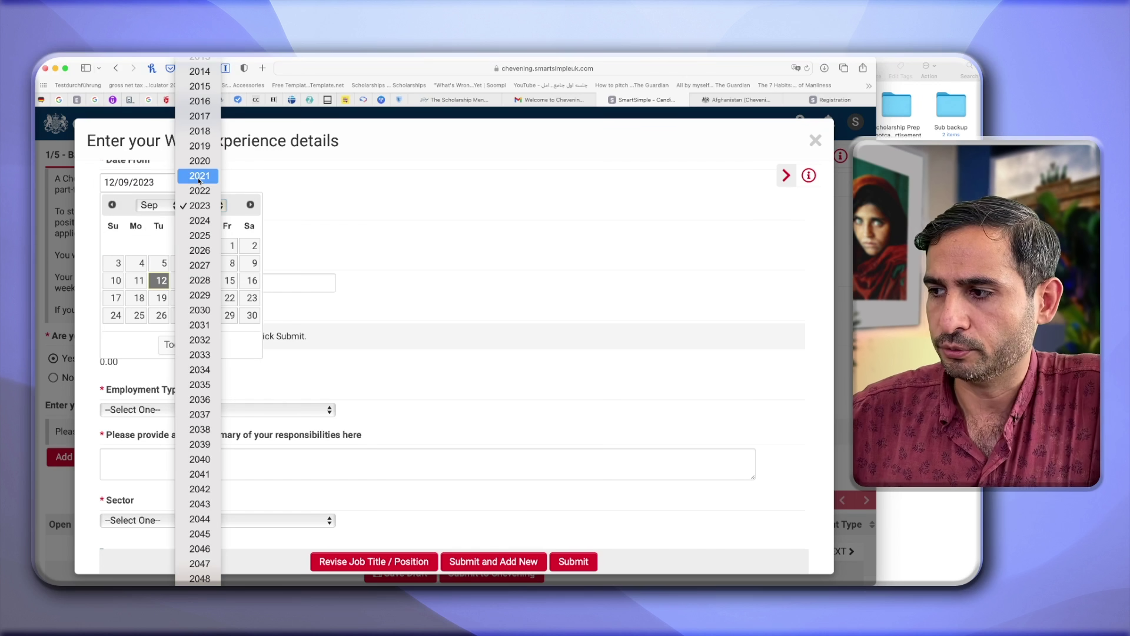
{"action": "left_click", "coordinate": [199, 204]}
{"action": "left_click", "coordinate": [184, 264]}
{"action": "left_click", "coordinate": [200, 183]}
{"action": "left_click", "coordinate": [200, 205]}
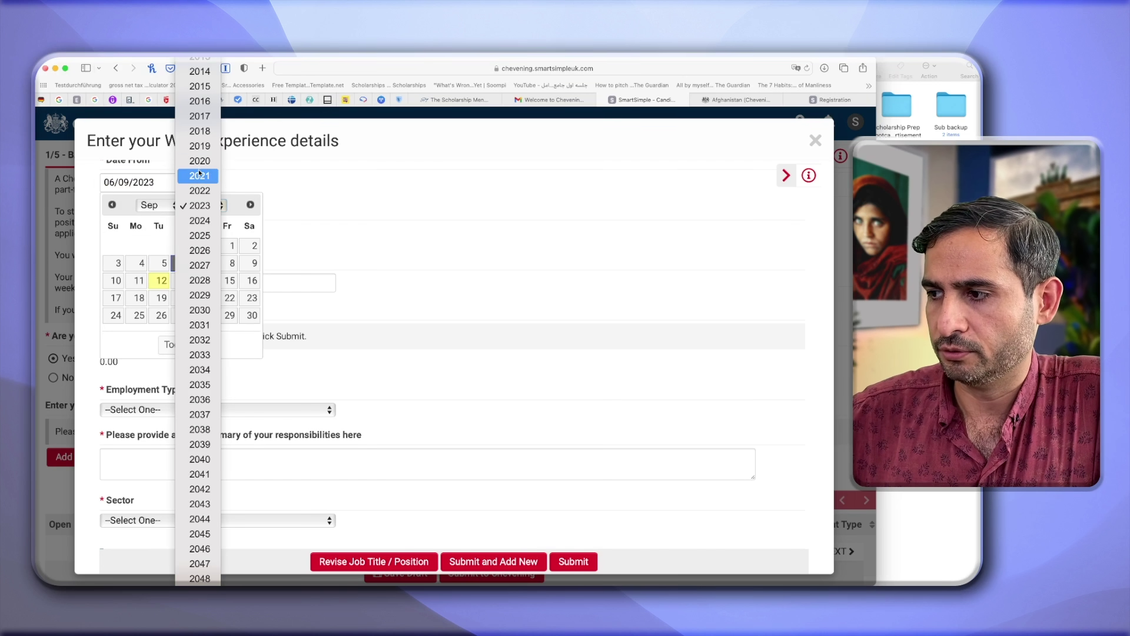
{"action": "left_click", "coordinate": [199, 160]}
{"action": "left_click", "coordinate": [149, 205]}
{"action": "left_click", "coordinate": [151, 203]}
{"action": "left_click", "coordinate": [184, 245]}
{"action": "left_click", "coordinate": [147, 232]}
{"action": "left_click", "coordinate": [309, 256]}
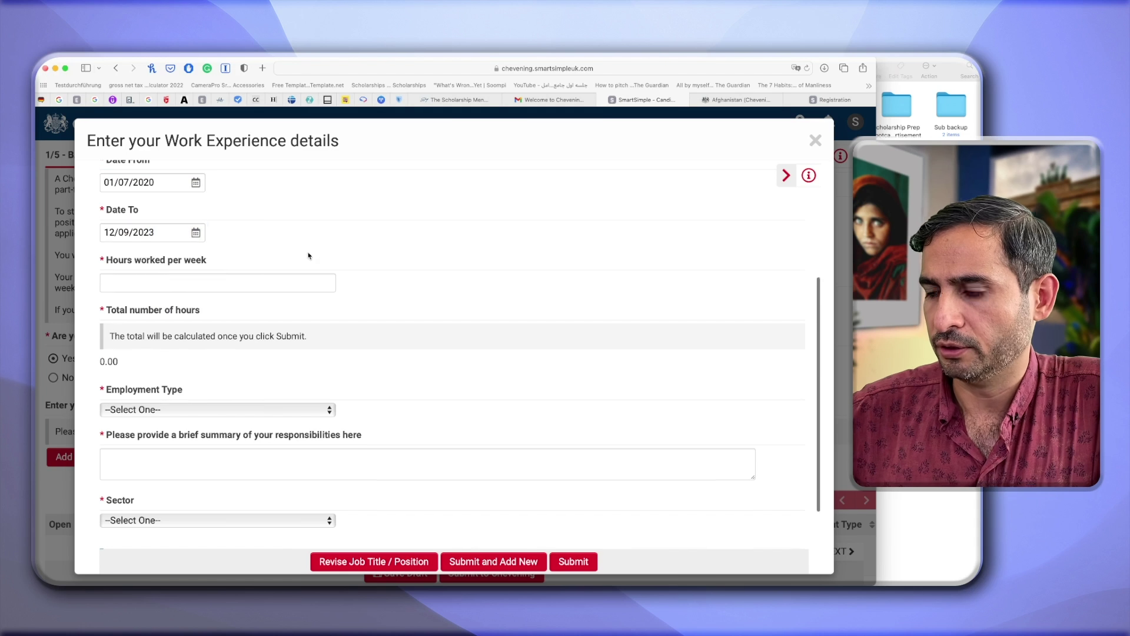
{"action": "scroll", "coordinate": [309, 256], "scroll_direction": "up", "scroll_amount": 1}
Enter 40 weekly working hours and set the employment type to Full time employment.
{"action": "left_click", "coordinate": [179, 323]}
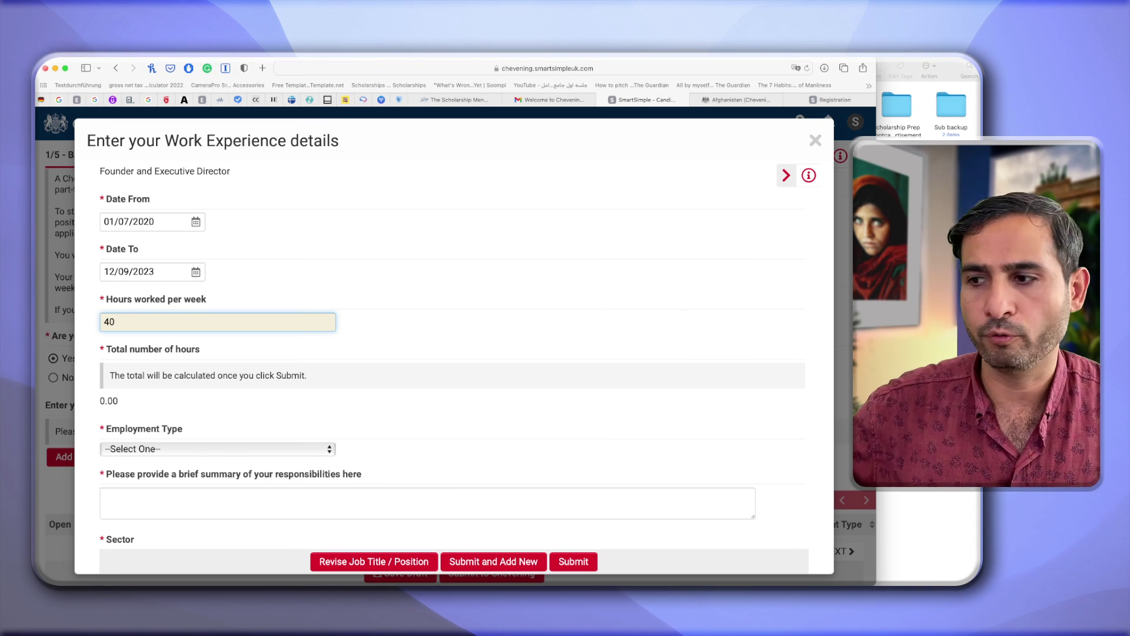
{"action": "scroll", "coordinate": [271, 377], "scroll_direction": "down", "scroll_amount": 2}
{"action": "left_click", "coordinate": [271, 367]}
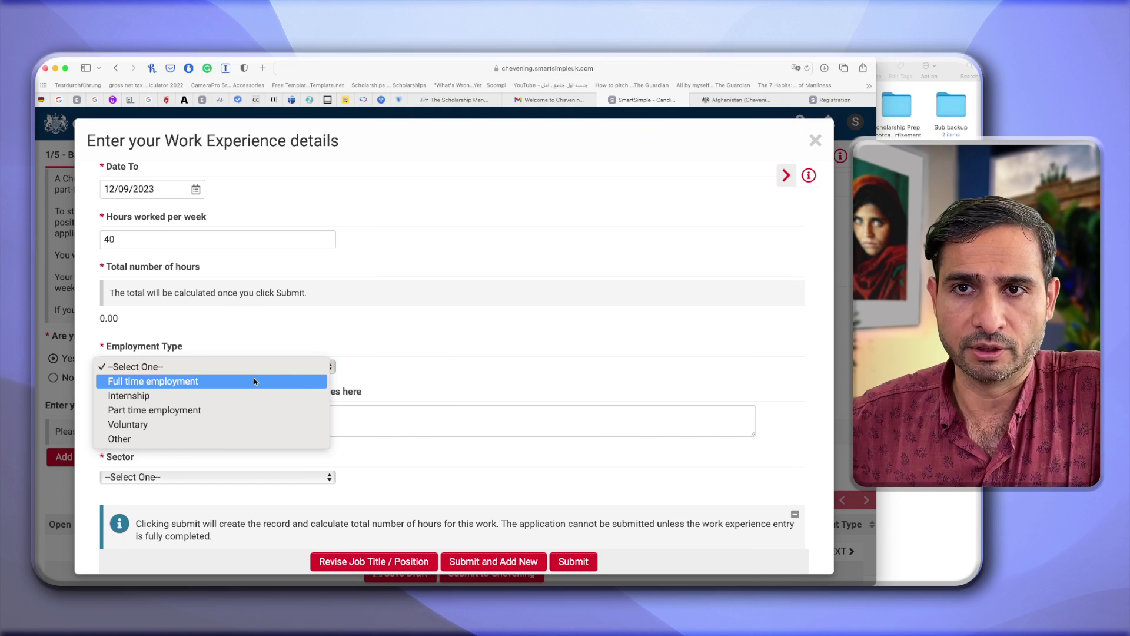
{"action": "left_click", "coordinate": [253, 381]}
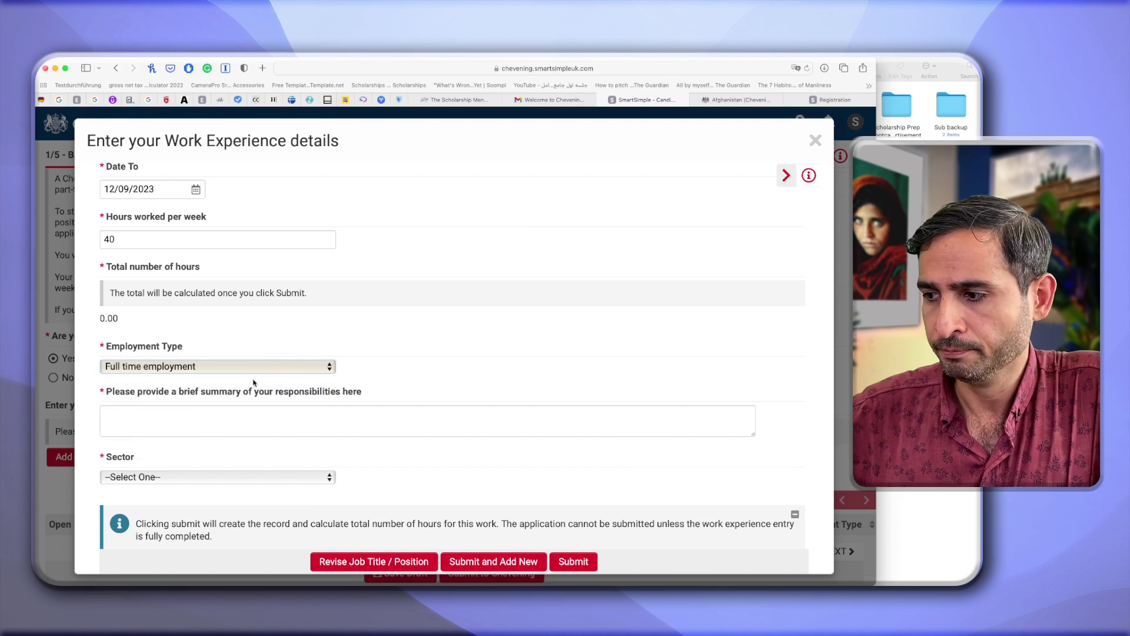
Write a bulleted summary of NGO management, strategy, fundraising proposals and regional offices oversight.
{"action": "left_click", "coordinate": [203, 413]}
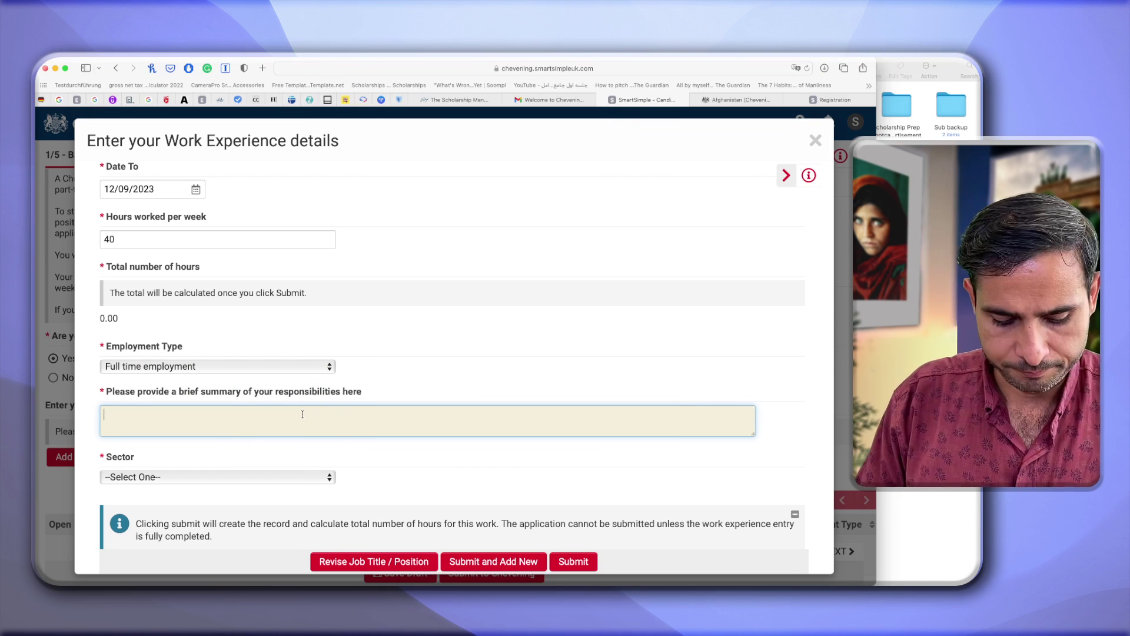
{"action": "type", "text": "- Supervising the Management"}
{"action": "type", "text": " - Sett"}
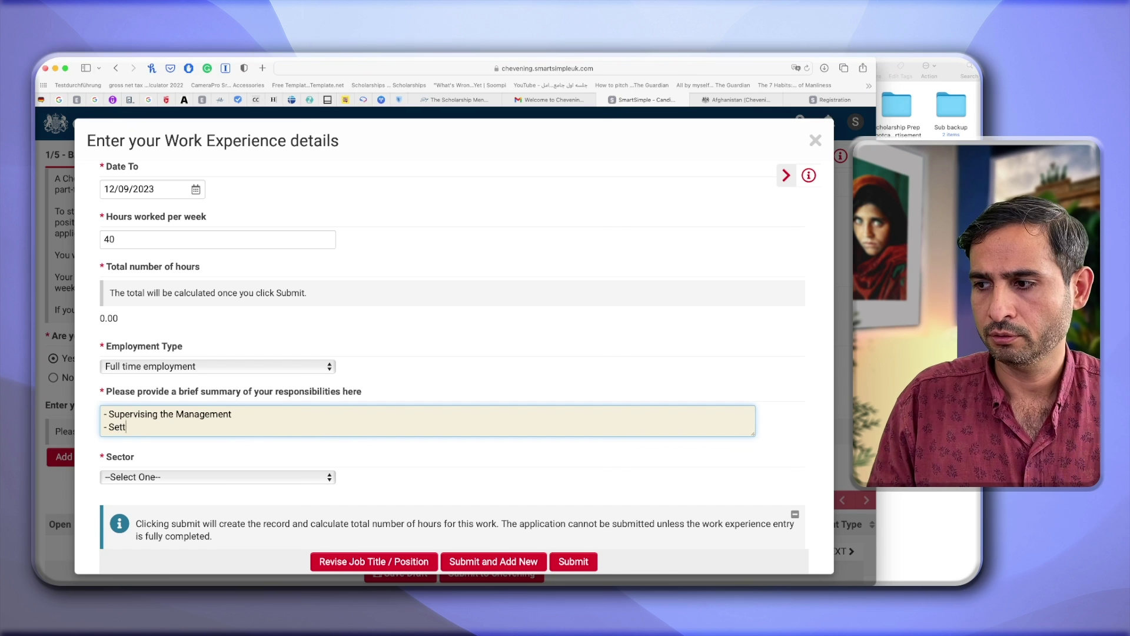
{"action": "type", "text": "ing Strategic goals and plans for the NGO"}
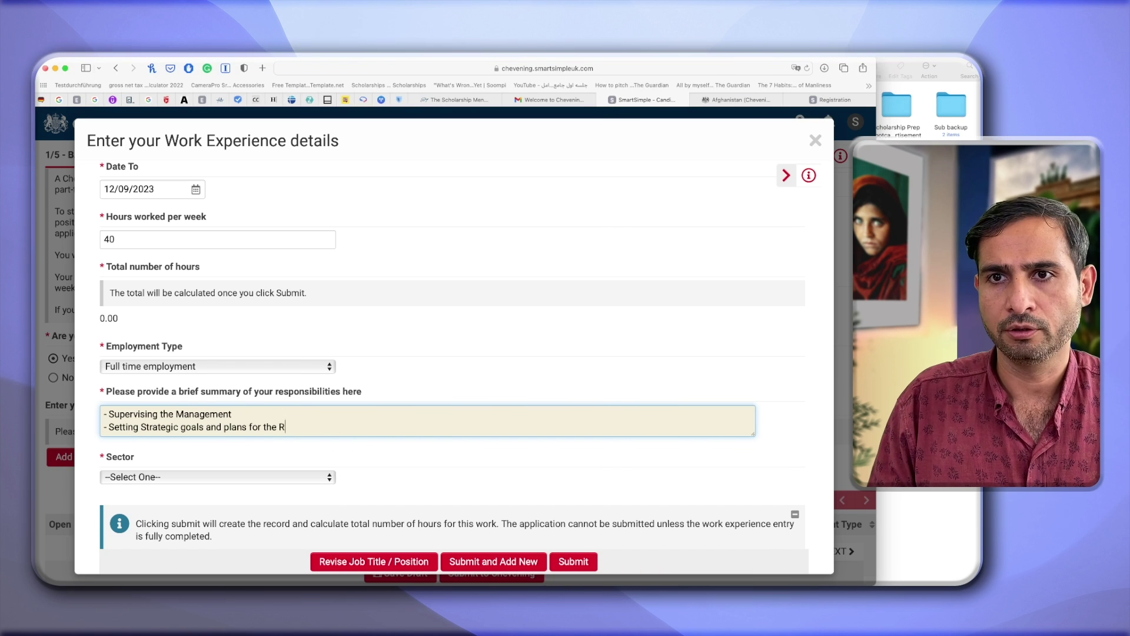
{"action": "key", "text": "Return"}
{"action": "type", "text": "- "}
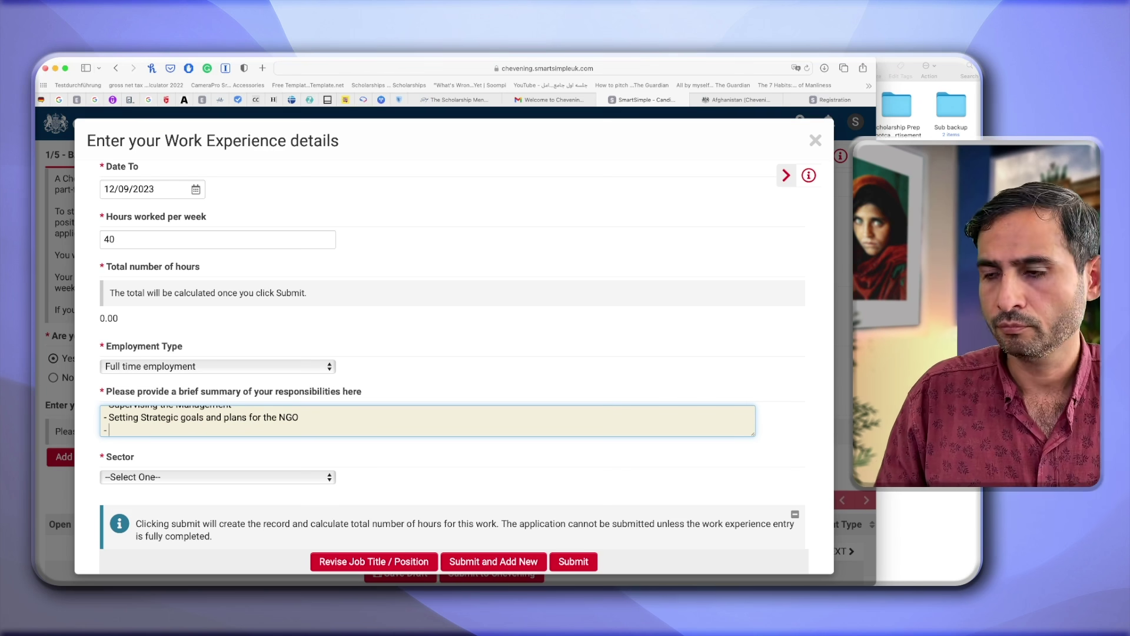
{"action": "type", "text": "Writing and approving proposals"}
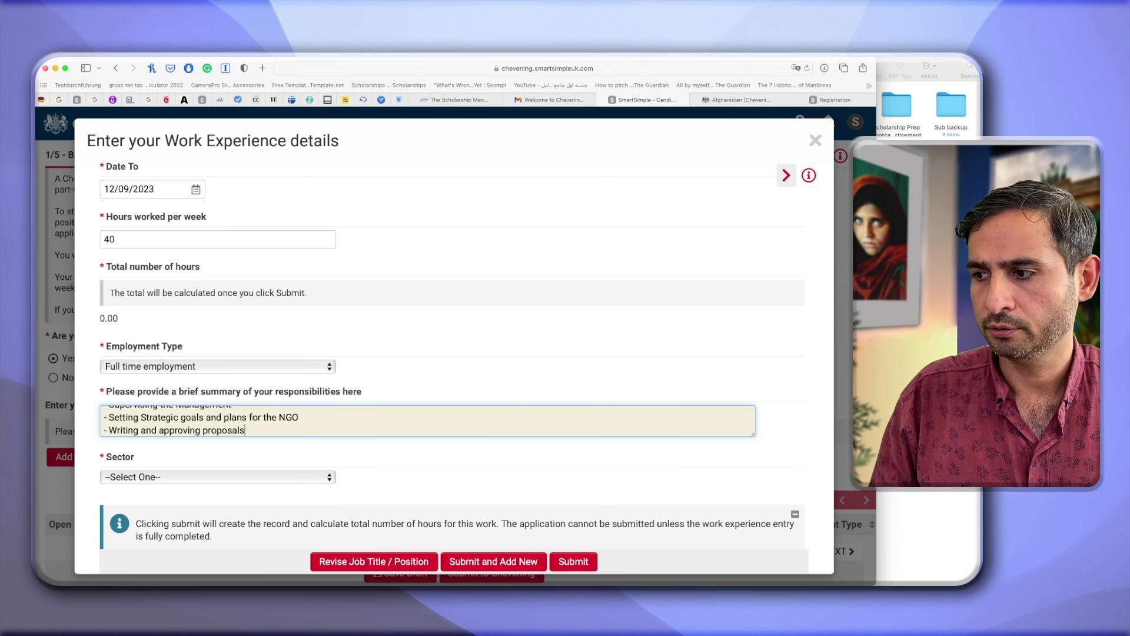
{"action": "type", "text": " for funds from International NGSO"}
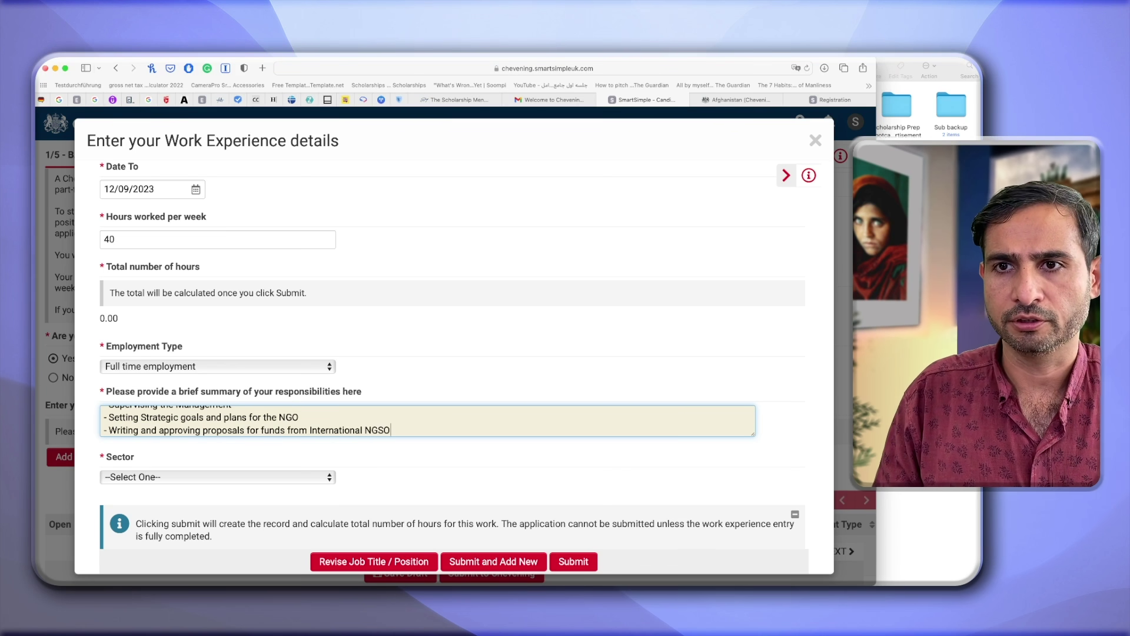
{"action": "type", "text": ", Embassies and the Govr"}
{"action": "key", "text": "BackSpace"}
{"action": "type", "text": "."}
{"action": "key", "text": "Return"}
{"action": "type", "text": "-"}
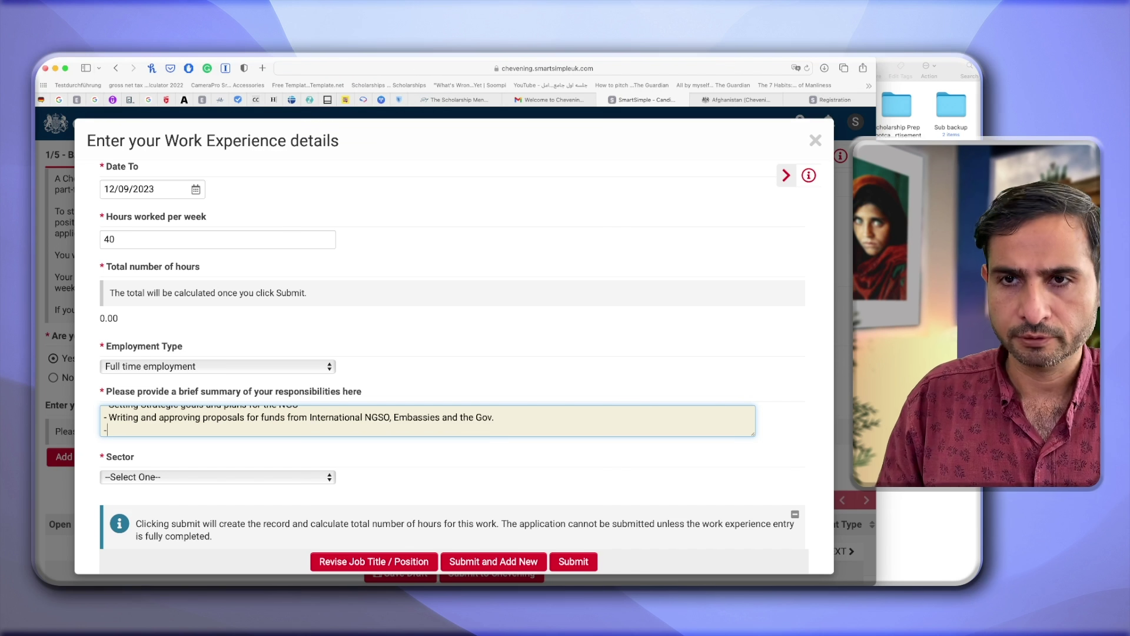
{"action": "type", "text": " Overseeing "}
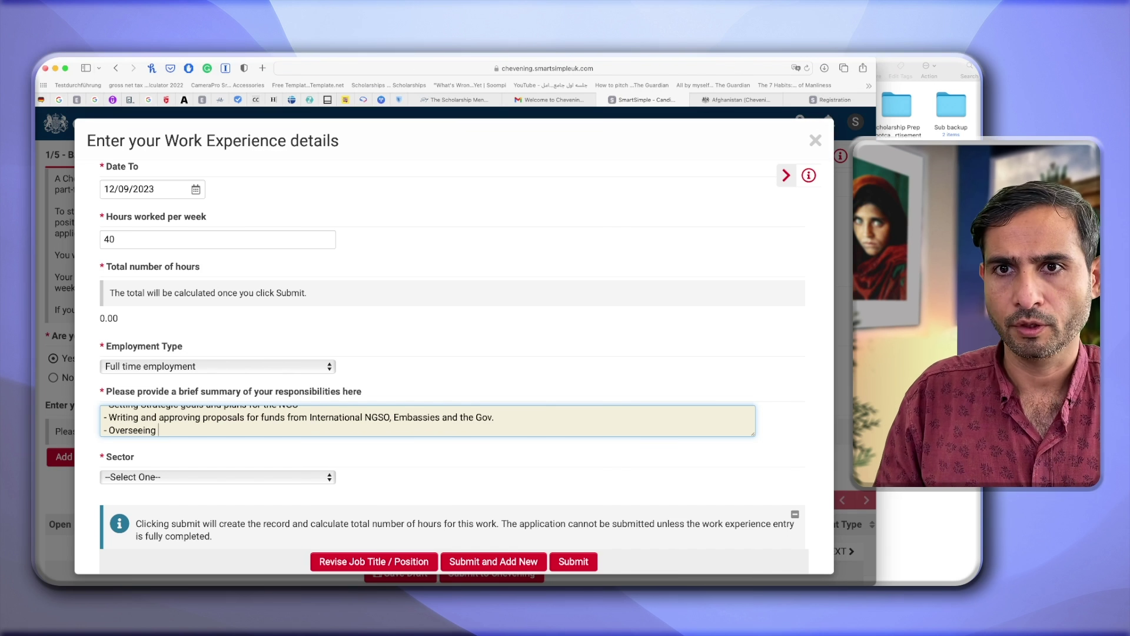
{"action": "type", "text": "the "}
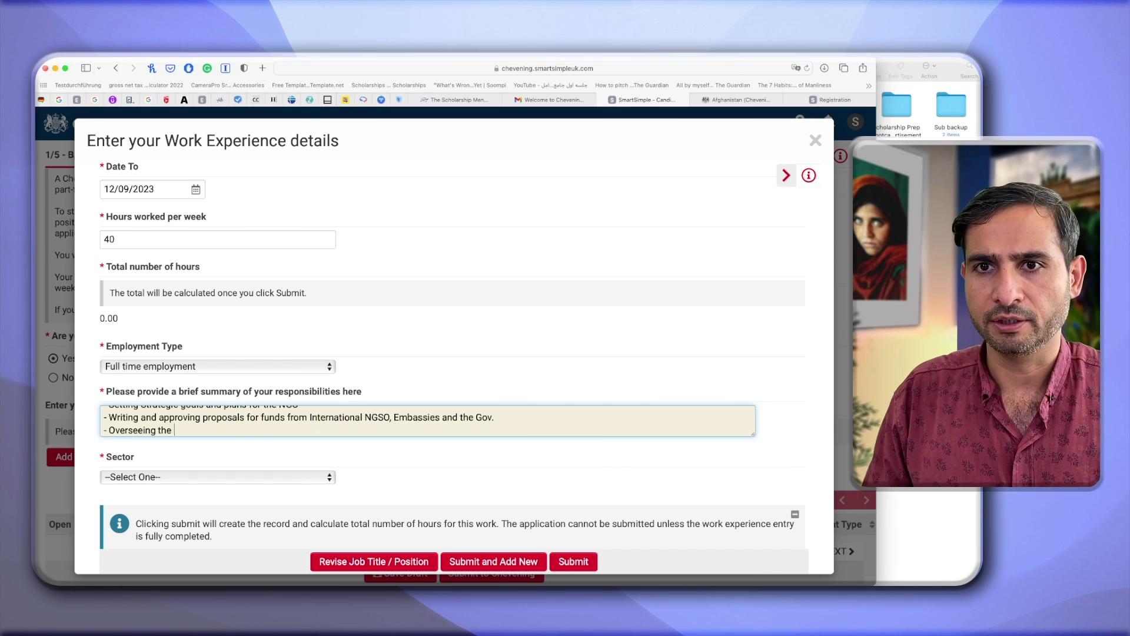
{"action": "type", "text": "NGO's regional offices and branches all over the country."}
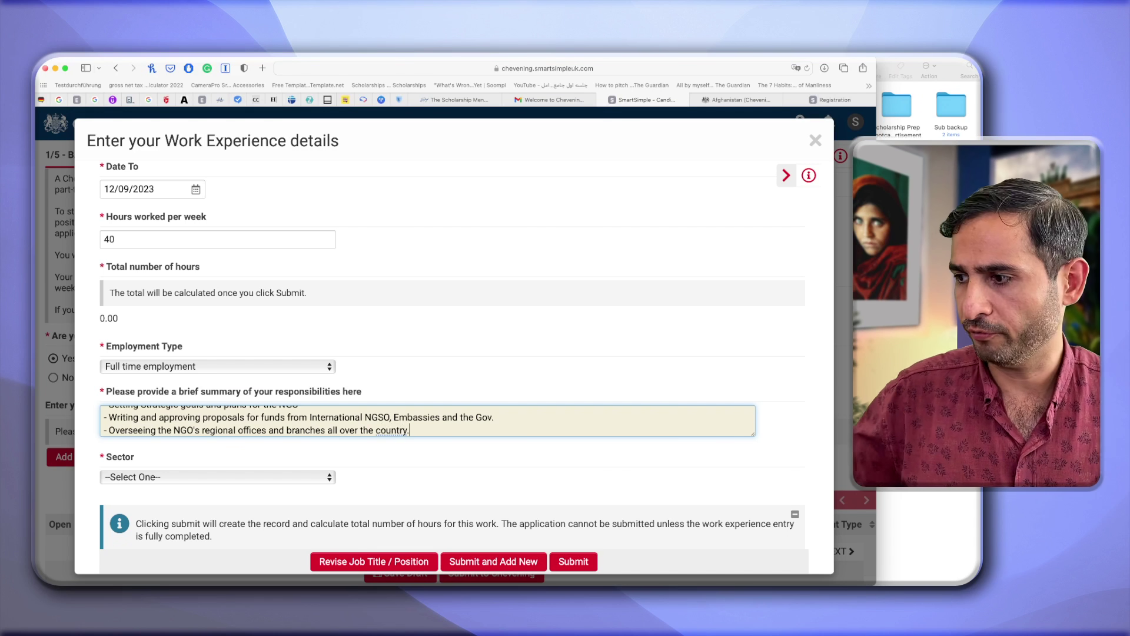
Set the sector to Public Sector and review the rest of the form.
{"action": "left_click", "coordinate": [243, 477]}
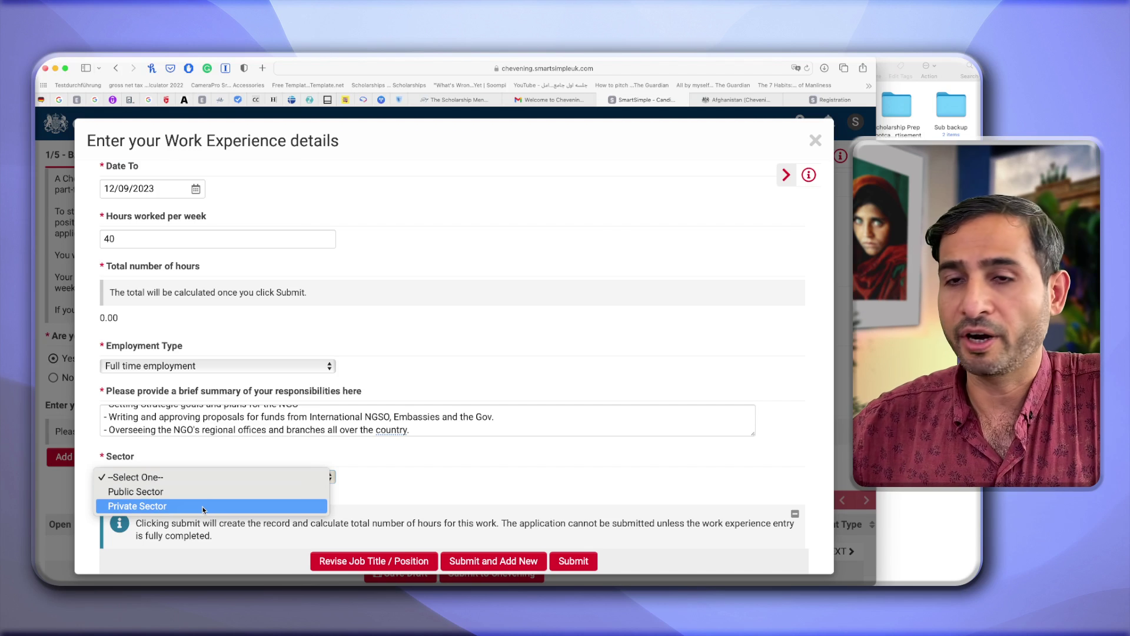
{"action": "left_click", "coordinate": [209, 495]}
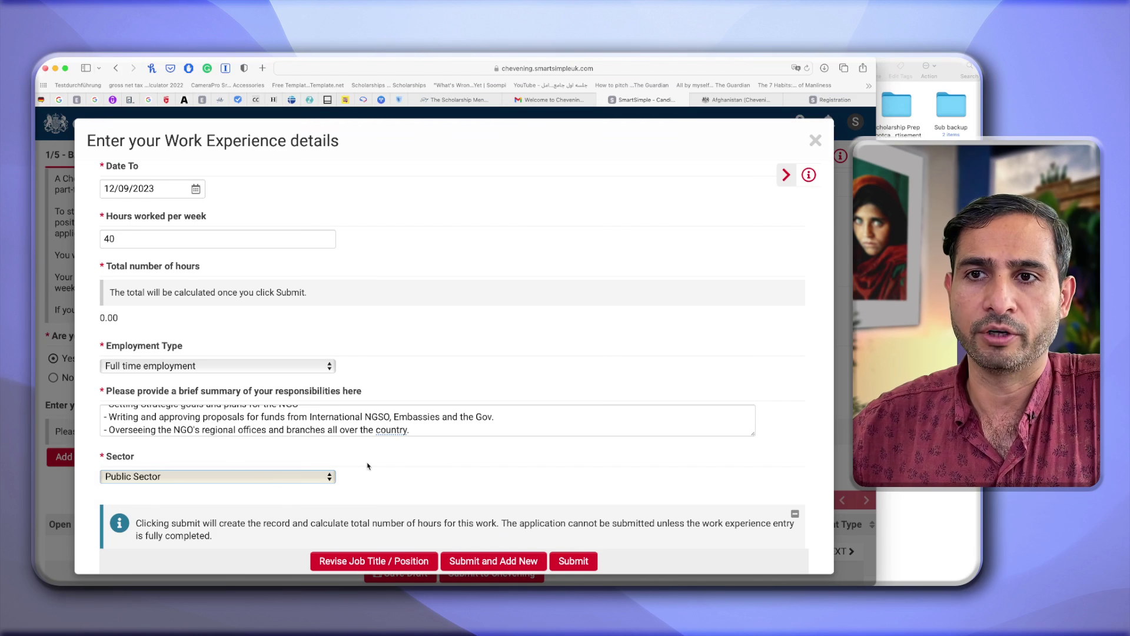
{"action": "scroll", "coordinate": [373, 467], "scroll_direction": "down", "scroll_amount": 2}
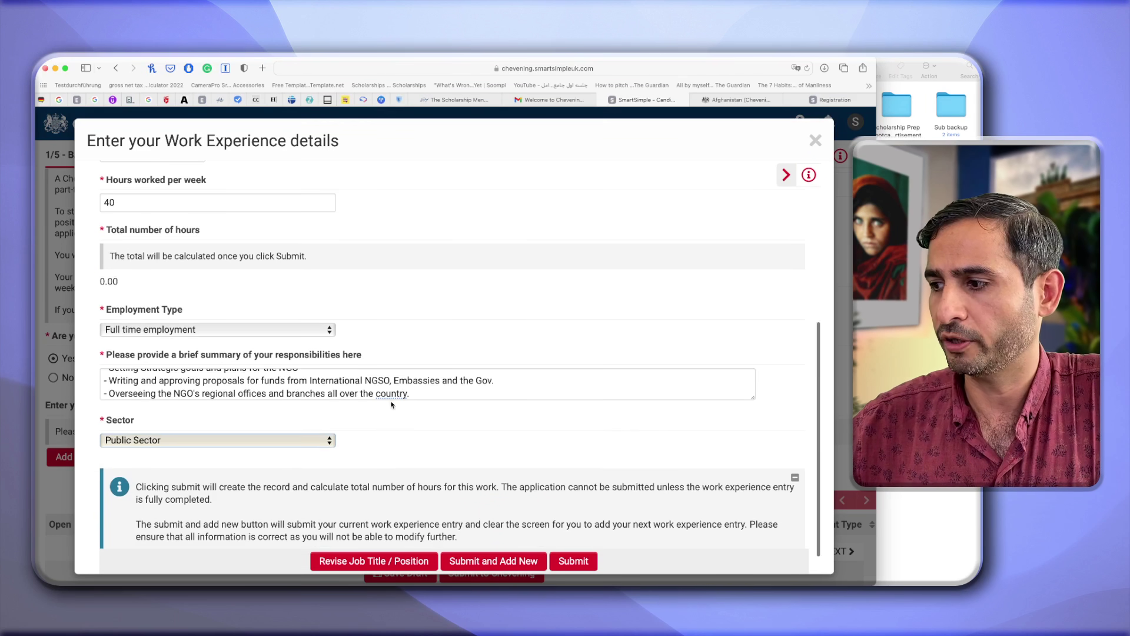
{"action": "scroll", "coordinate": [391, 439], "scroll_direction": "down", "scroll_amount": 2}
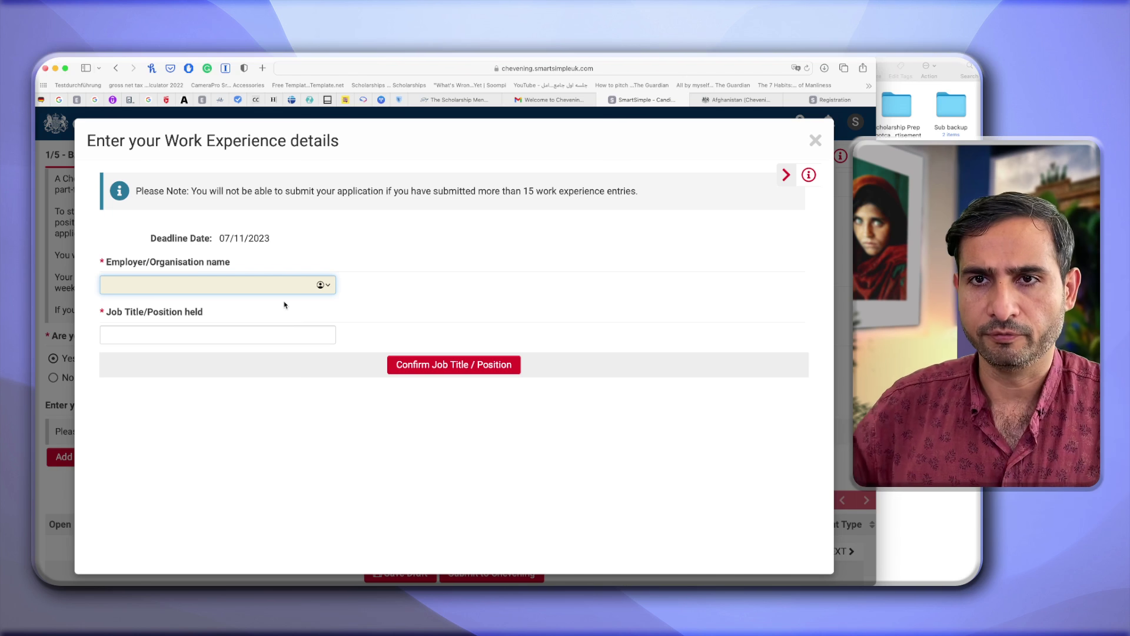
Enter employer Afghanistan Center for Dispute Resolution (ACDR) and job title Arbitrator, then confirm it.
{"action": "type", "text": "ACDR"}
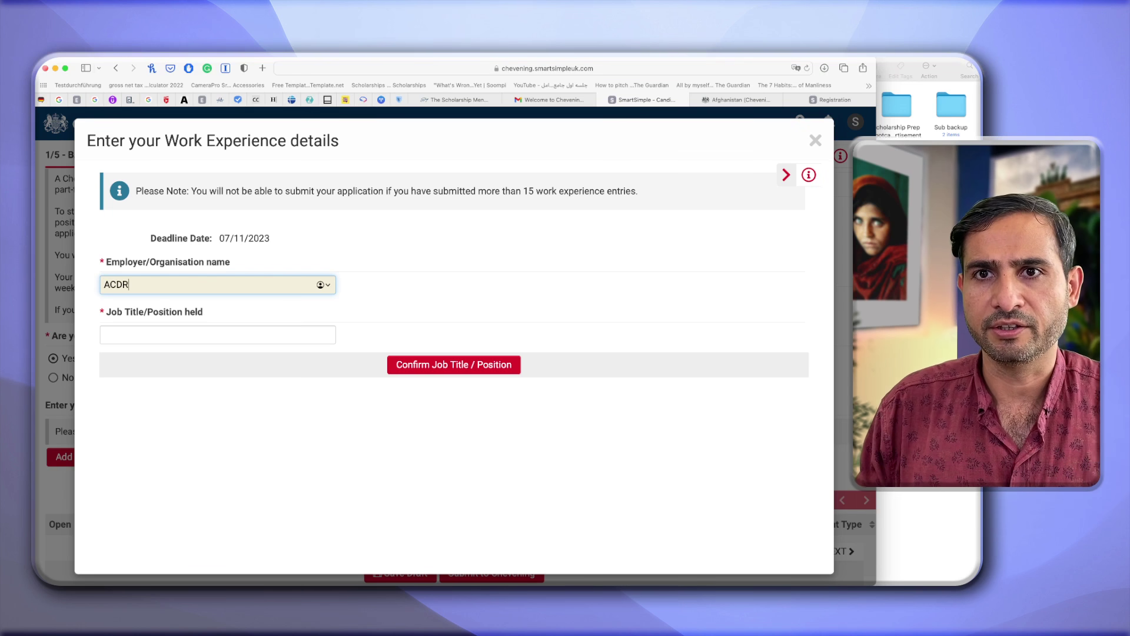
{"action": "key", "text": "BackSpace"}
{"action": "key", "text": "BackSpace"}
{"action": "key", "text": "BackSpace"}
{"action": "type", "text": "AD"}
{"action": "key", "text": "BackSpace"}
{"action": "key", "text": "BackSpace"}
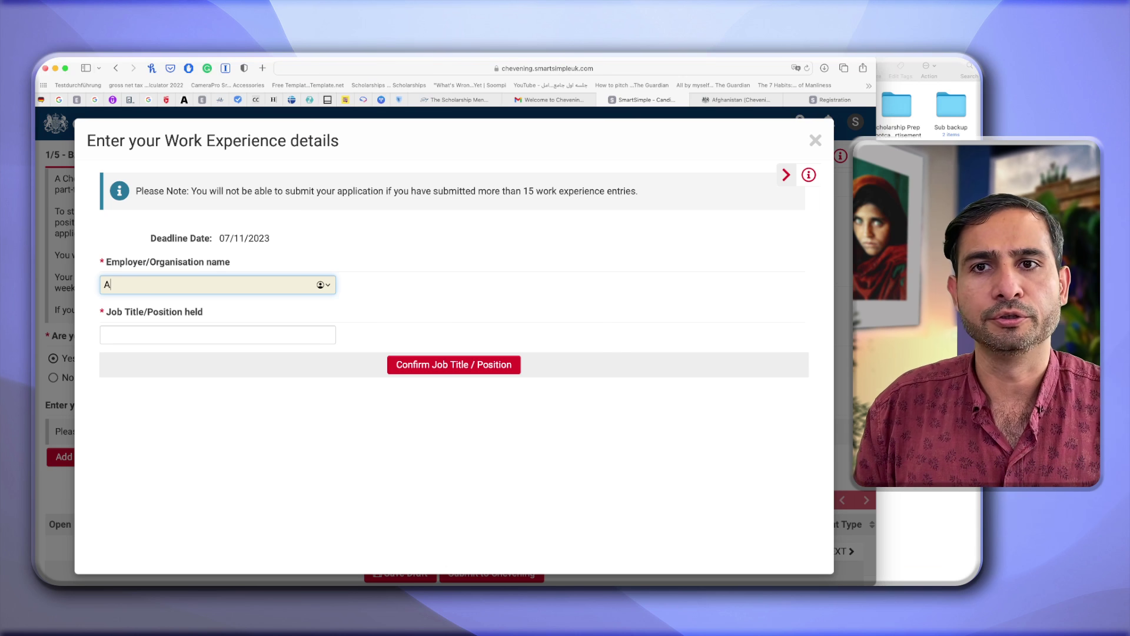
{"action": "type", "text": "Afgahnistan "}
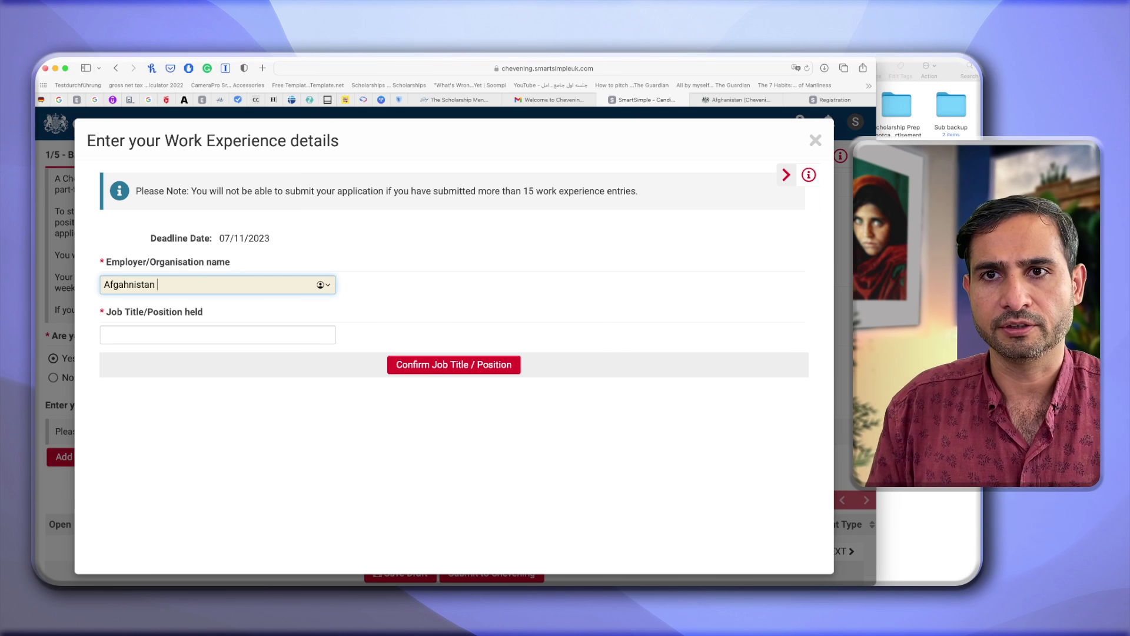
{"action": "type", "text": "Center for "}
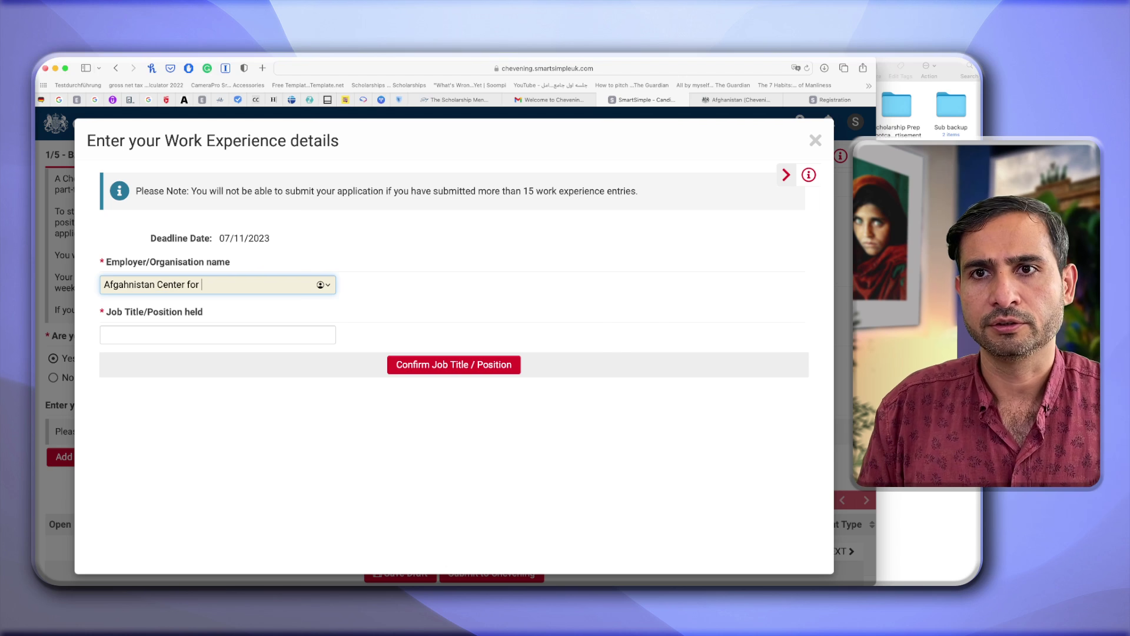
{"action": "type", "text": "Dispute Re"}
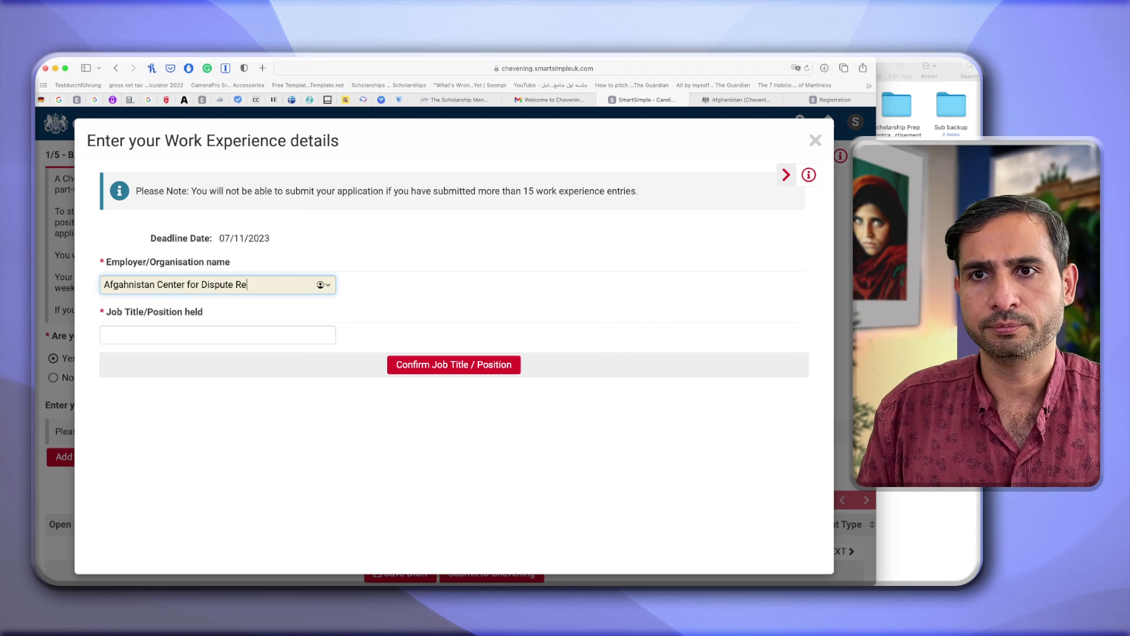
{"action": "type", "text": "solution"}
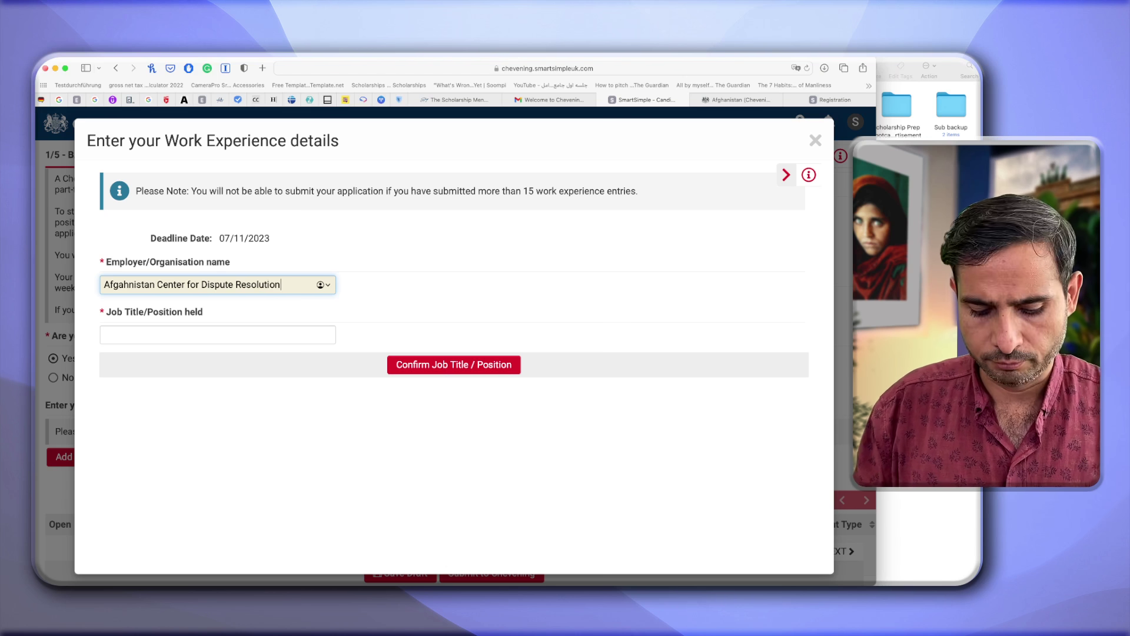
{"action": "type", "text": "(AC"}
{"action": "key", "text": "BackSpace"}
{"action": "key", "text": "BackSpace"}
{"action": "key", "text": "BackSpace"}
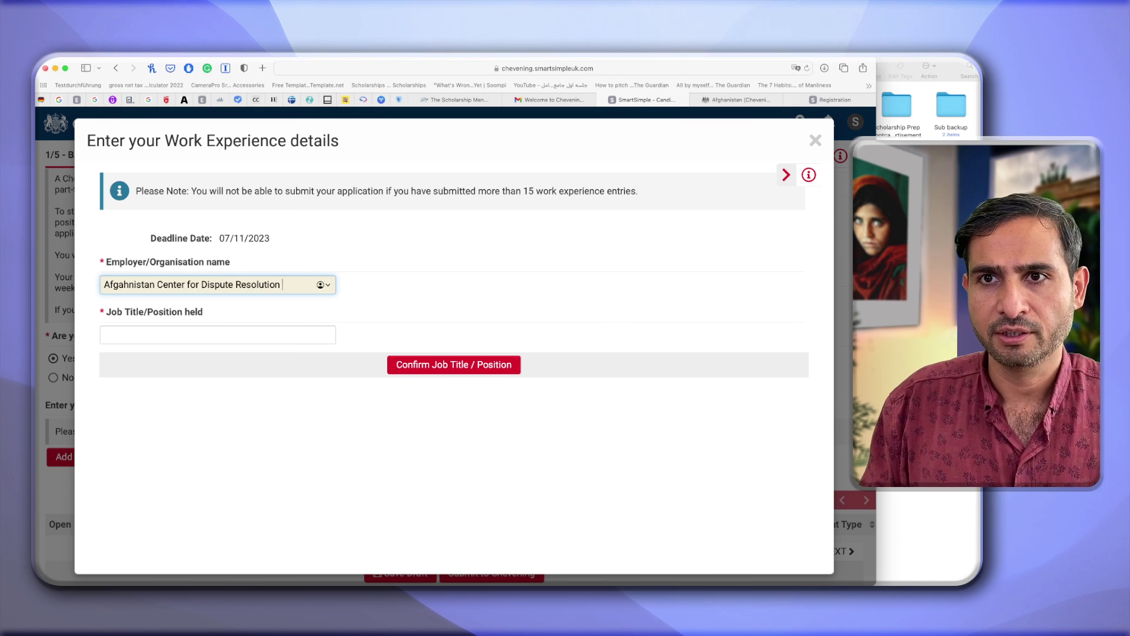
{"action": "type", "text": "(ACDR)"}
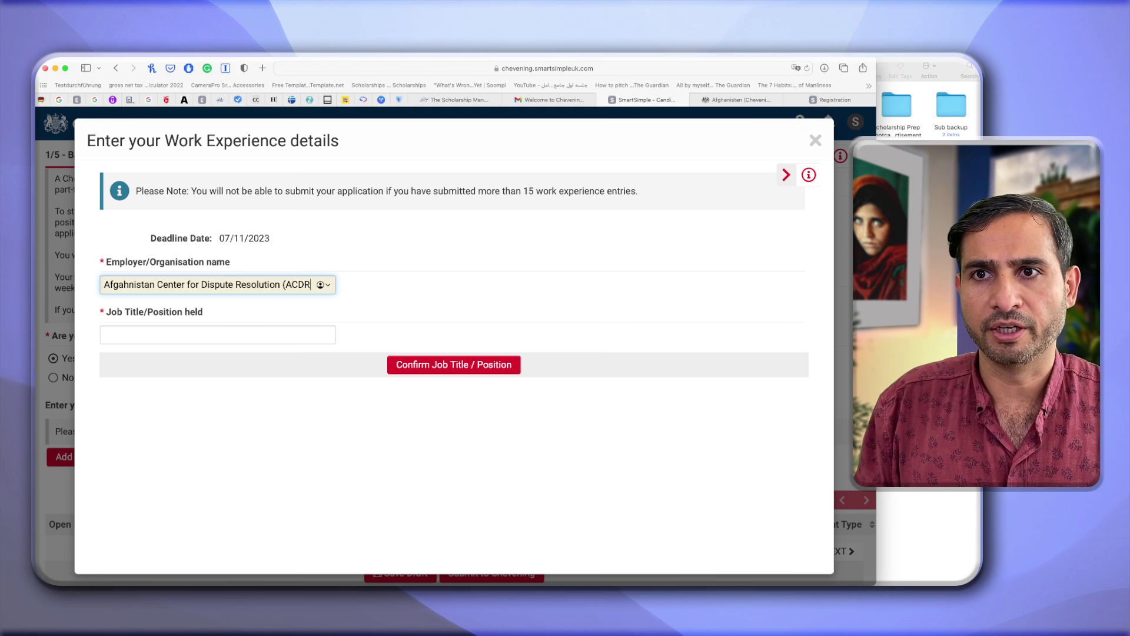
{"action": "left_click", "coordinate": [220, 336]}
{"action": "type", "text": "Arbitrator"}
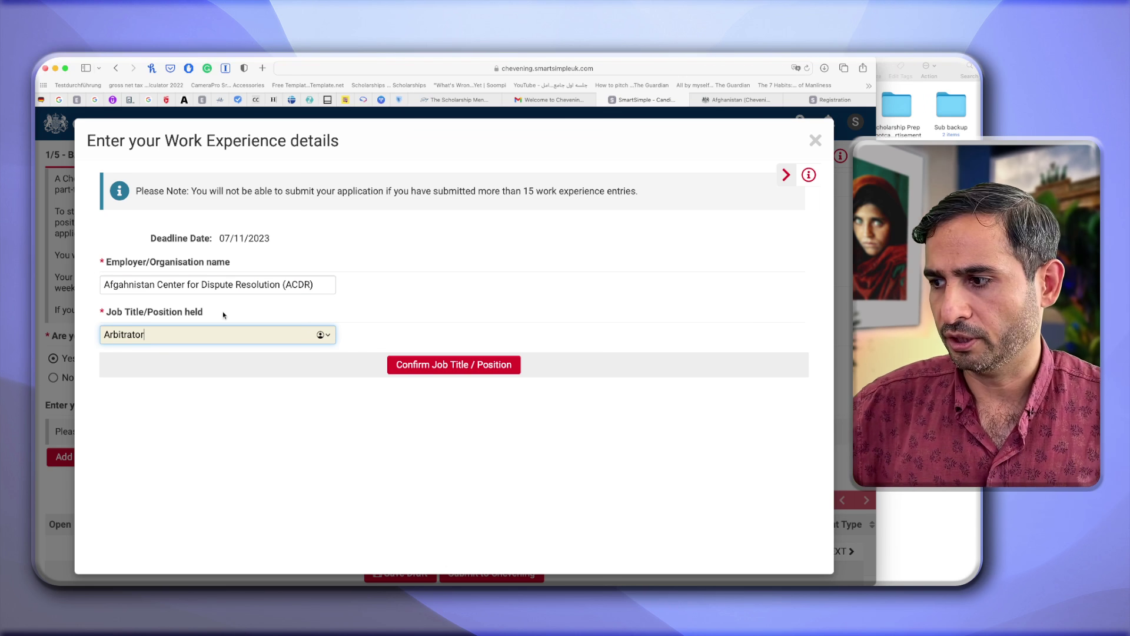
{"action": "left_click", "coordinate": [483, 366]}
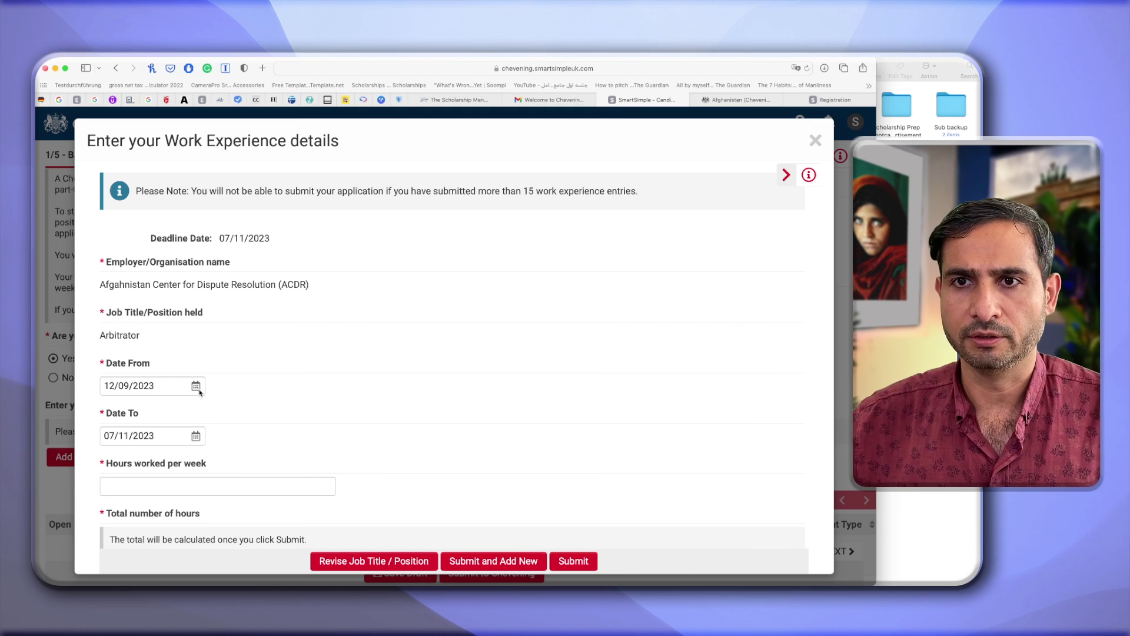
Set Date From to 01/03/2022, keeping Date To at 12/09/2023.
{"action": "left_click", "coordinate": [197, 389]}
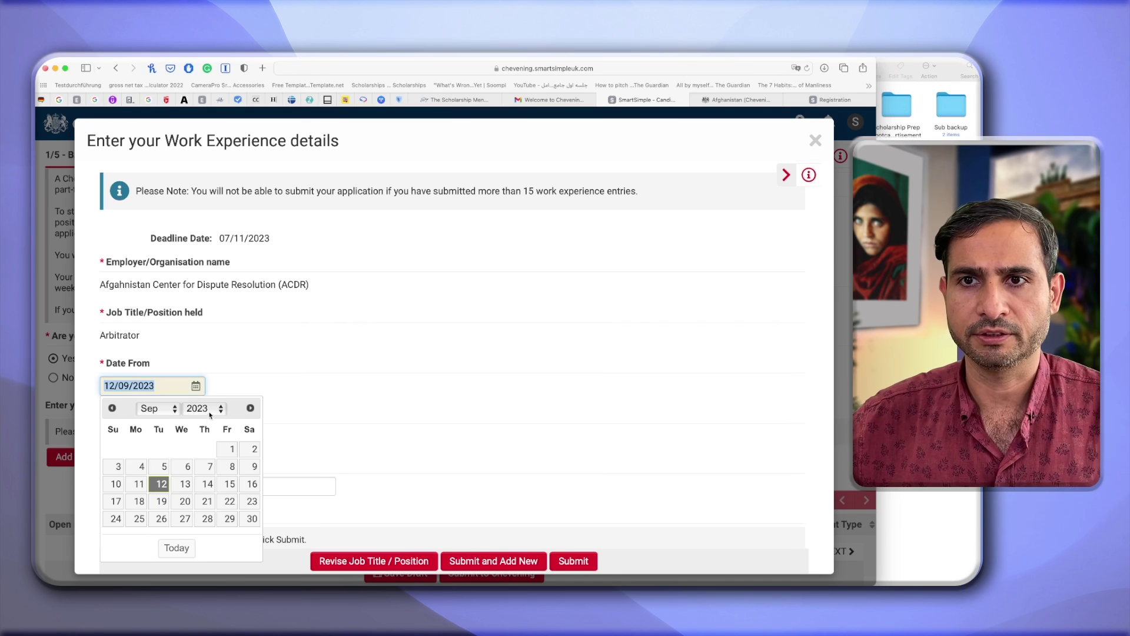
{"action": "left_click", "coordinate": [210, 415]}
{"action": "left_click", "coordinate": [203, 393]}
{"action": "left_click", "coordinate": [156, 408]}
{"action": "left_click", "coordinate": [150, 318]}
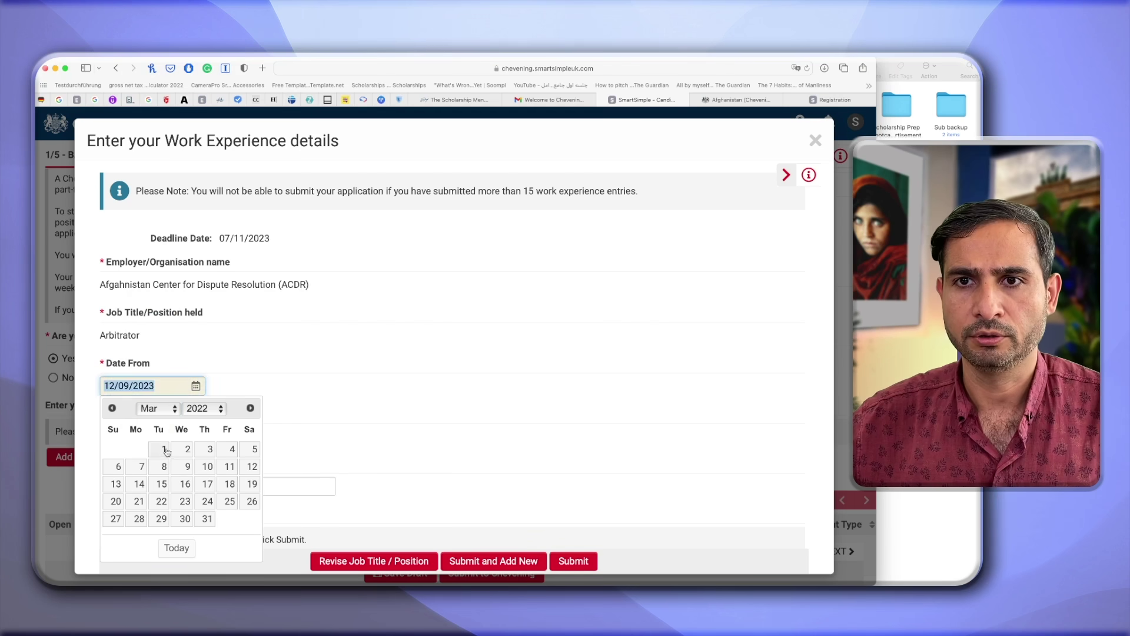
{"action": "left_click", "coordinate": [167, 451]}
{"action": "left_click", "coordinate": [195, 435]}
{"action": "scroll", "coordinate": [342, 420], "scroll_direction": "down", "scroll_amount": 2}
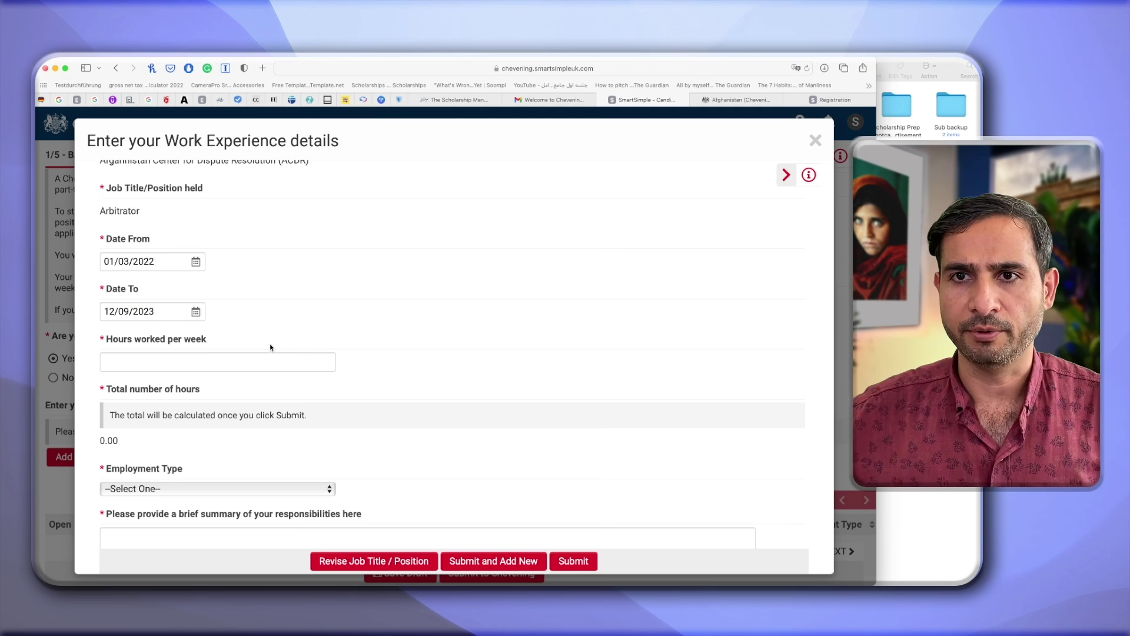
Enter 10 hours per week and set the employment type to Voluntary.
{"action": "left_click", "coordinate": [256, 358]}
{"action": "type", "text": "10"}
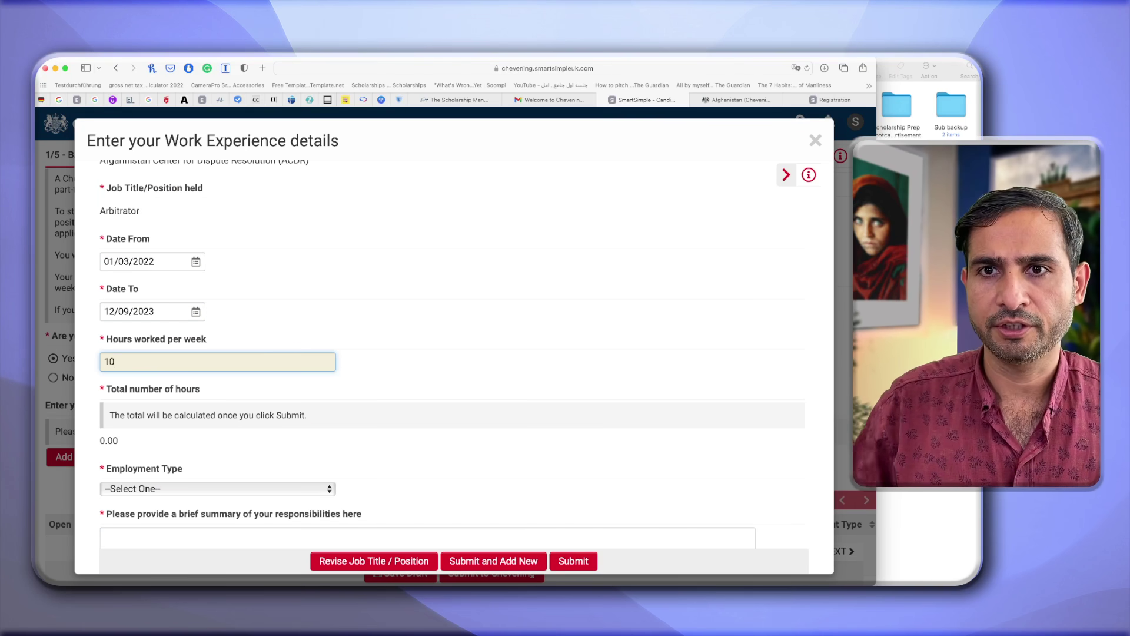
{"action": "scroll", "coordinate": [238, 379], "scroll_direction": "down", "scroll_amount": 2}
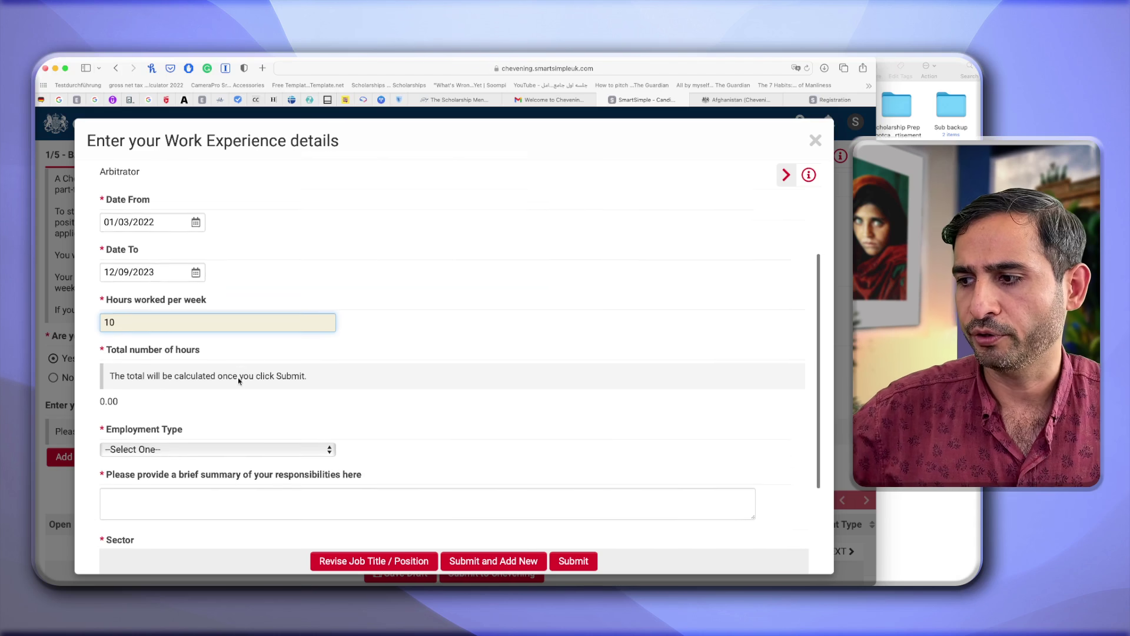
{"action": "left_click", "coordinate": [171, 427]}
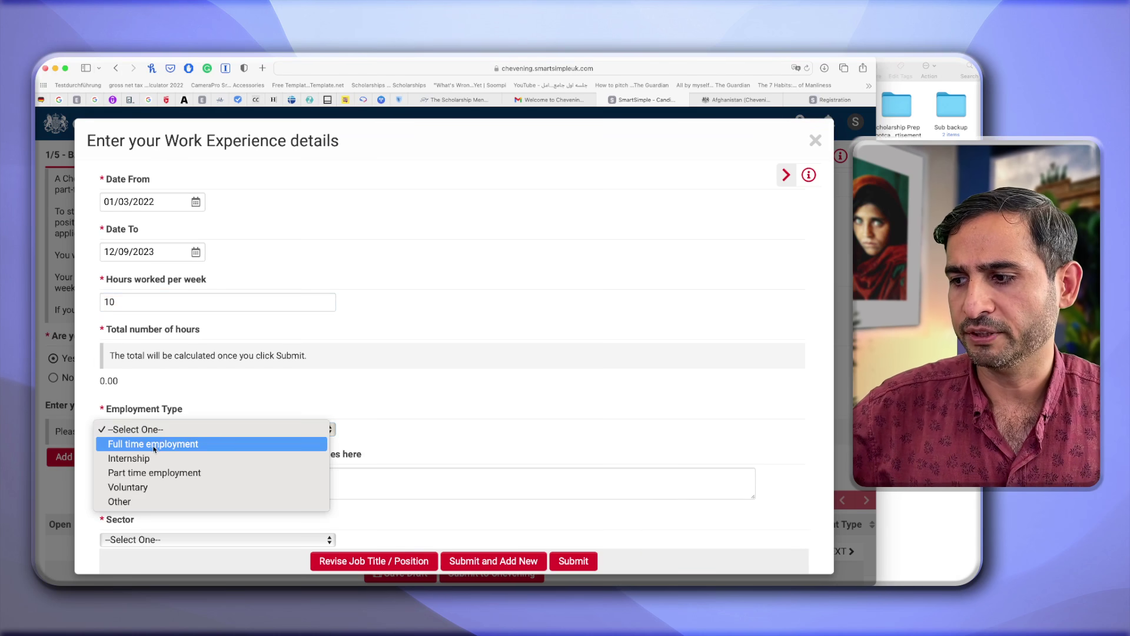
{"action": "left_click", "coordinate": [131, 487]}
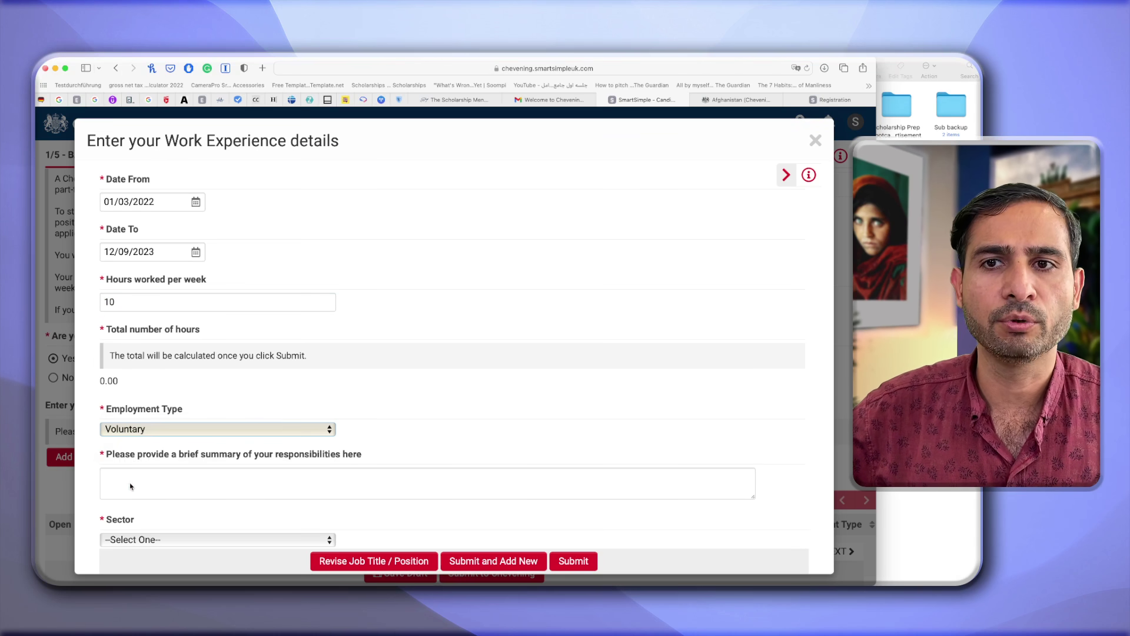
Write the summary 'Just write the things that you do as a volunteer'.
{"action": "left_click", "coordinate": [143, 480]}
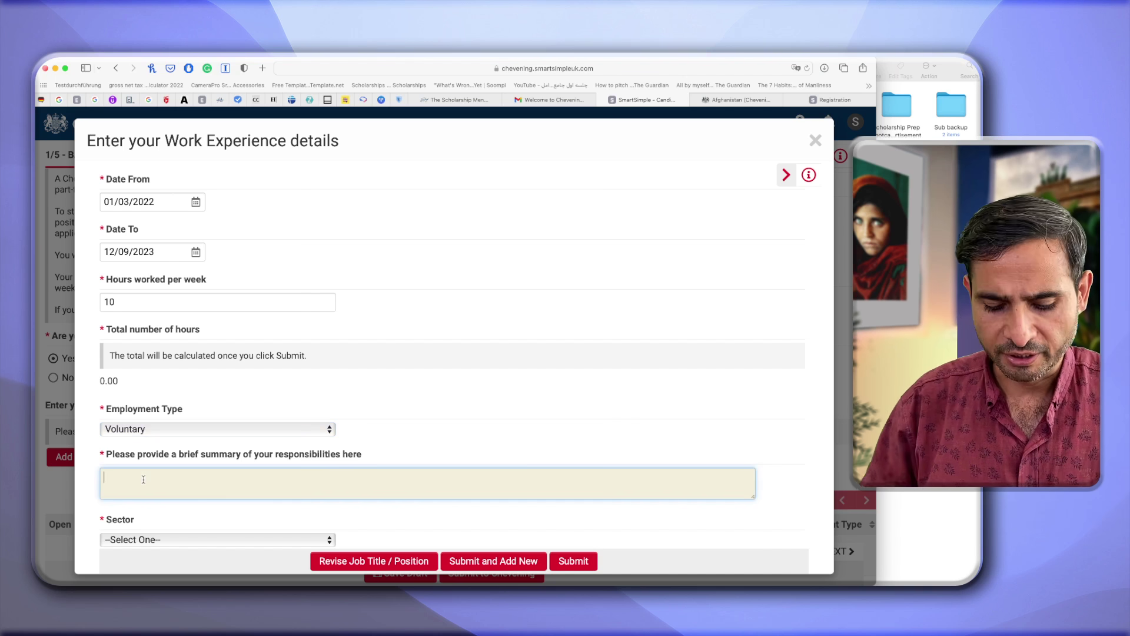
{"action": "type", "text": "T"}
{"action": "key", "text": "BackSpace"}
{"action": "type", "text": "Just wri"}
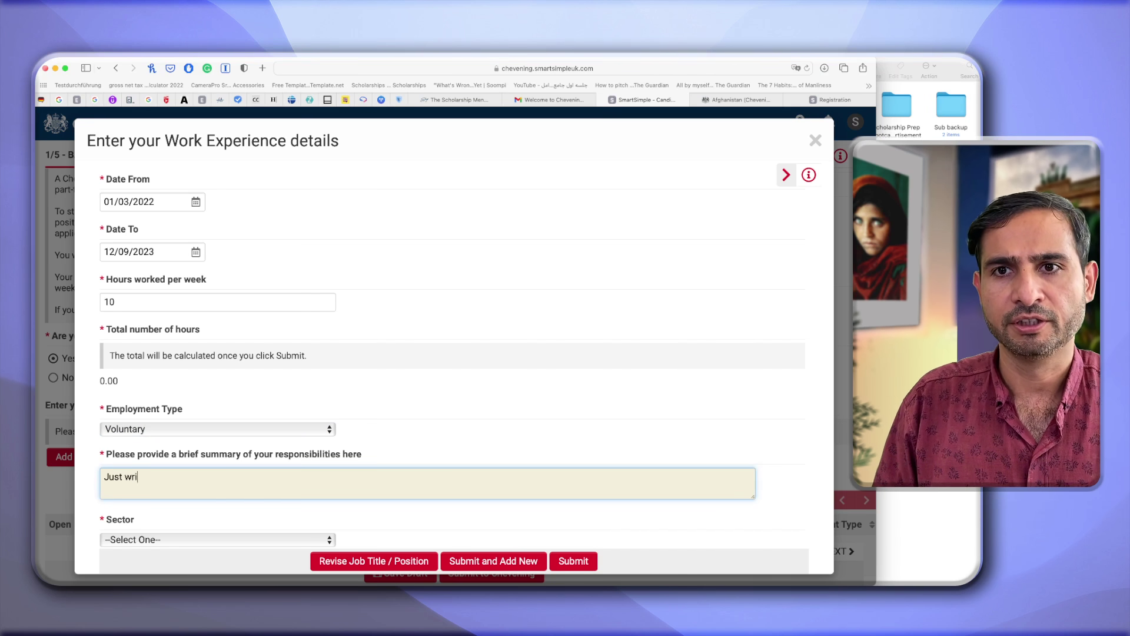
{"action": "type", "text": "te the thin"}
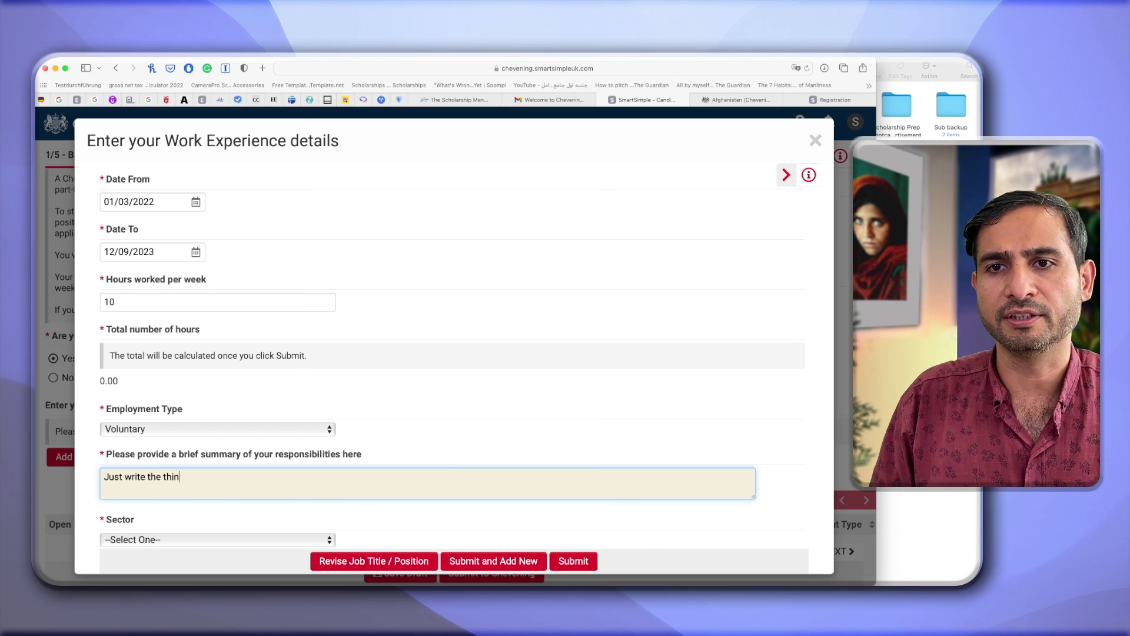
{"action": "type", "text": "gs that you do as a volunt"}
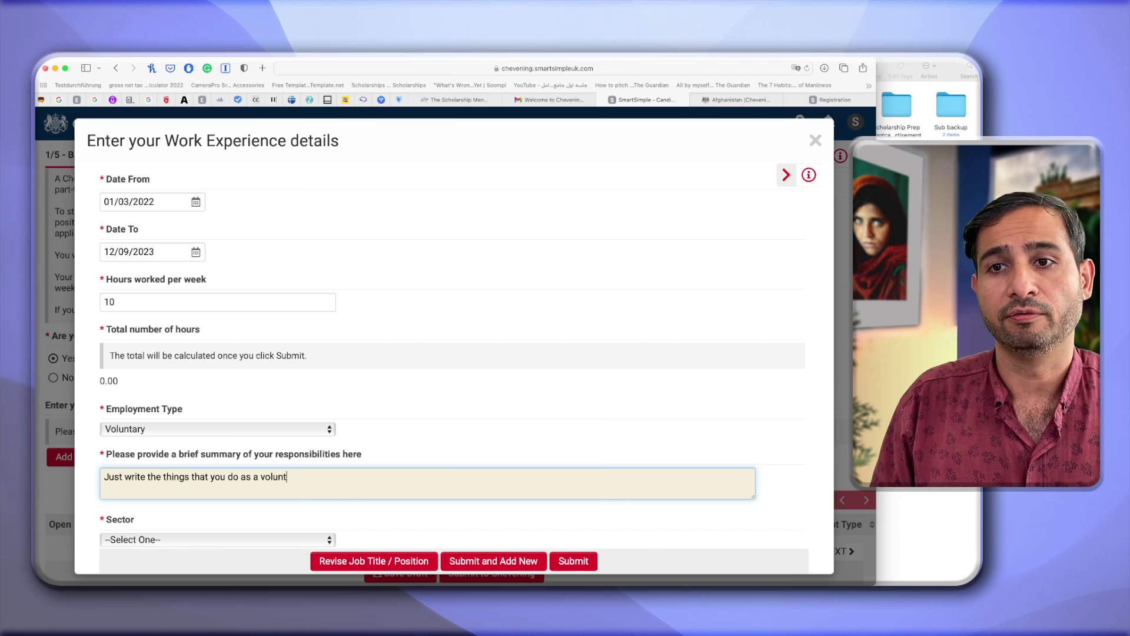
{"action": "type", "text": "eer."}
{"action": "scroll", "coordinate": [239, 412], "scroll_direction": "down", "scroll_amount": 3}
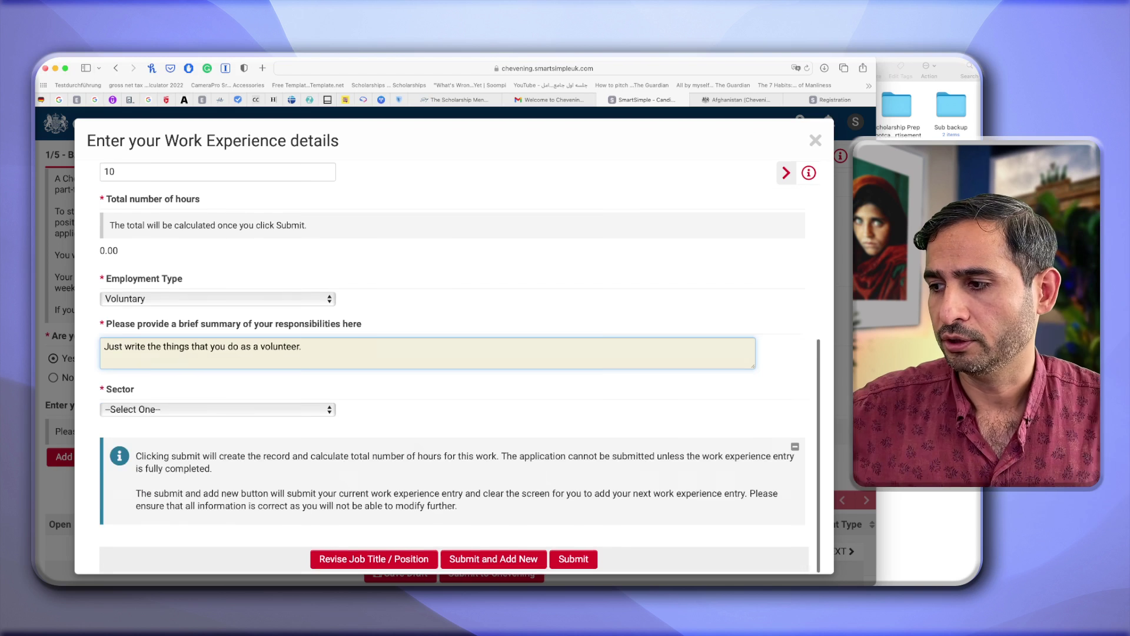
Set the sector to Private Sector and submit the work experience entry.
{"action": "left_click", "coordinate": [239, 413]}
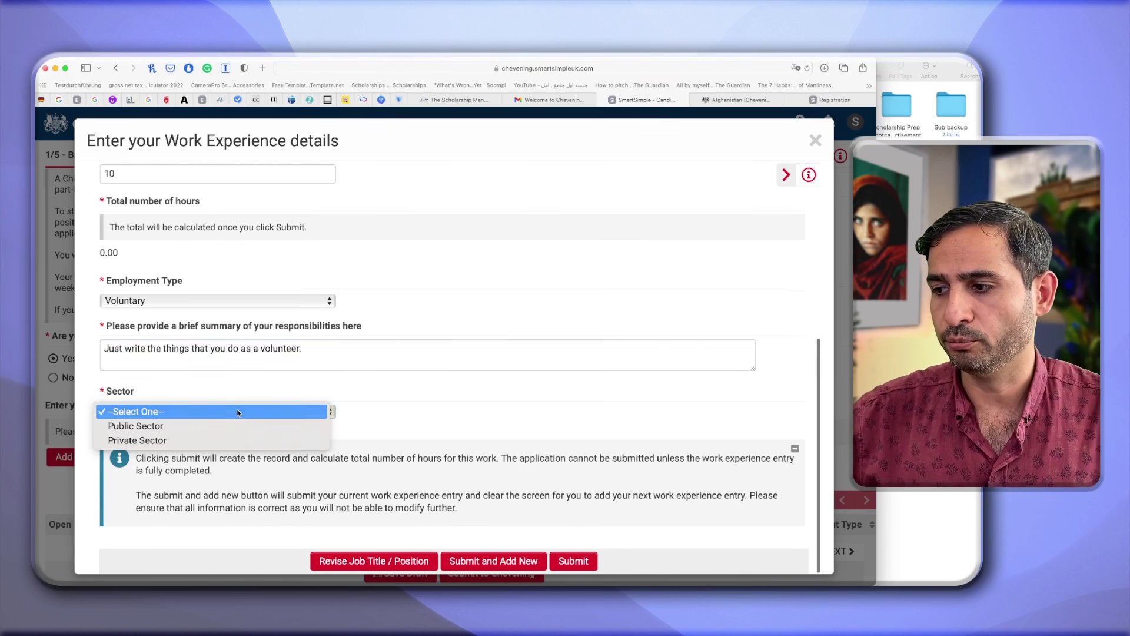
{"action": "left_click", "coordinate": [191, 440]}
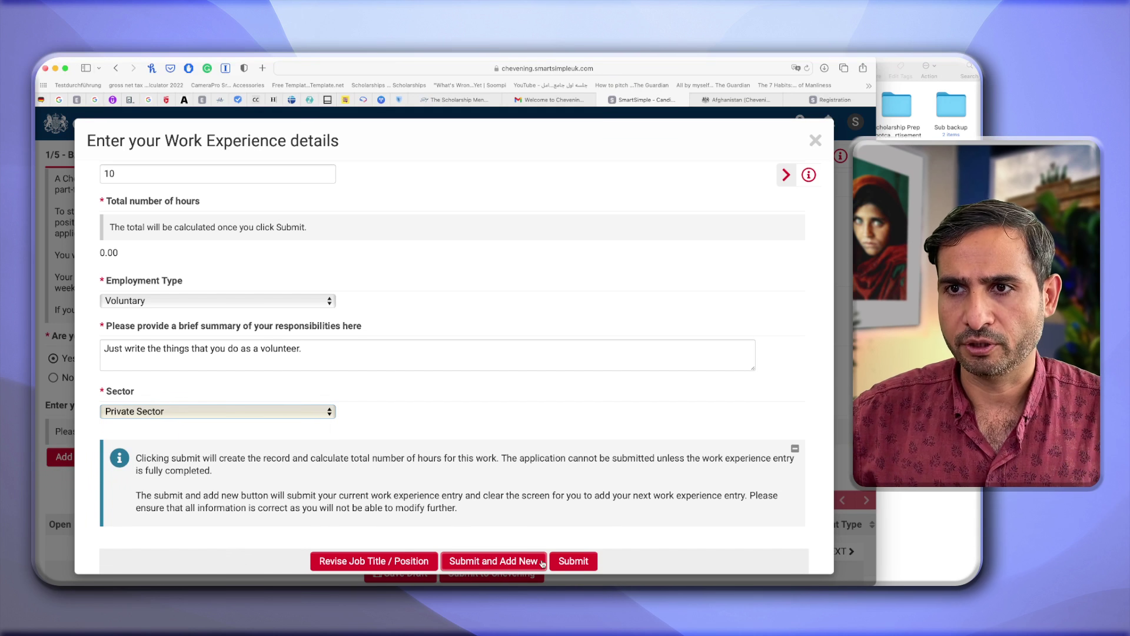
{"action": "left_click", "coordinate": [576, 563]}
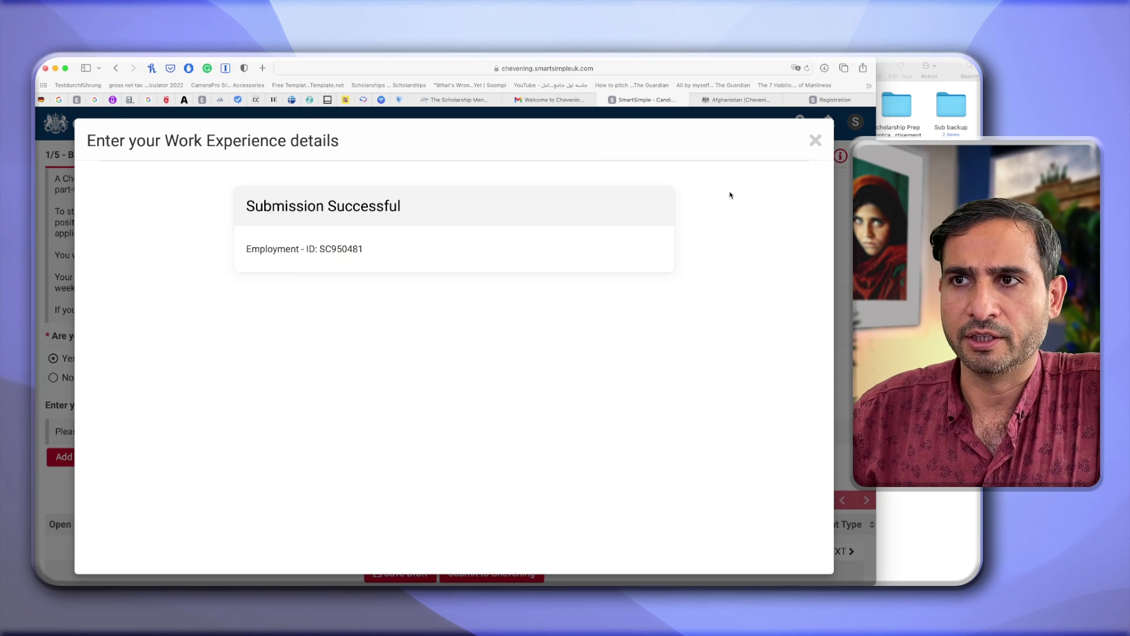
Dismiss the Submission Successful message and check both entries' totals, 6400.00 and 767.10 hours.
{"action": "left_click", "coordinate": [816, 141]}
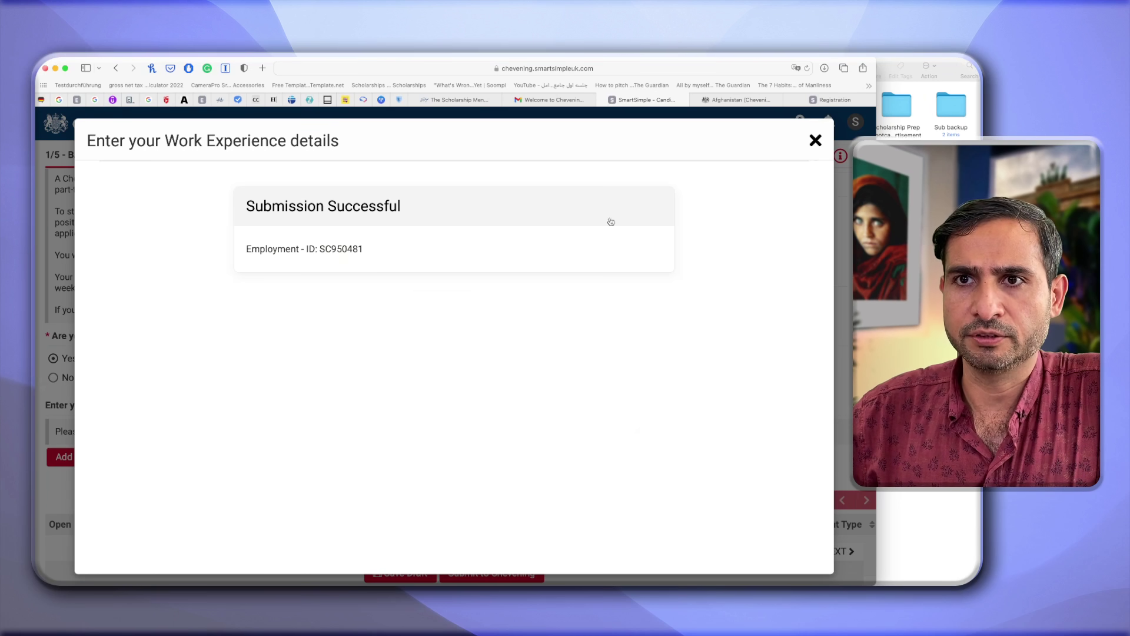
{"action": "scroll", "coordinate": [394, 486], "scroll_direction": "up", "scroll_amount": 1}
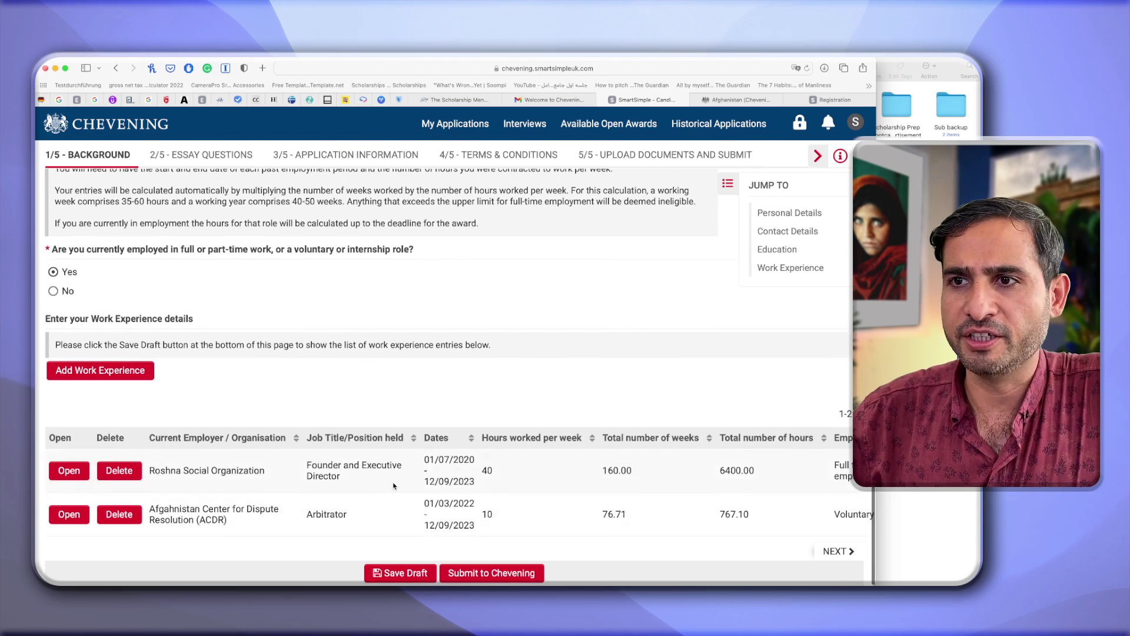
{"action": "scroll", "coordinate": [556, 517], "scroll_direction": "right", "scroll_amount": 2}
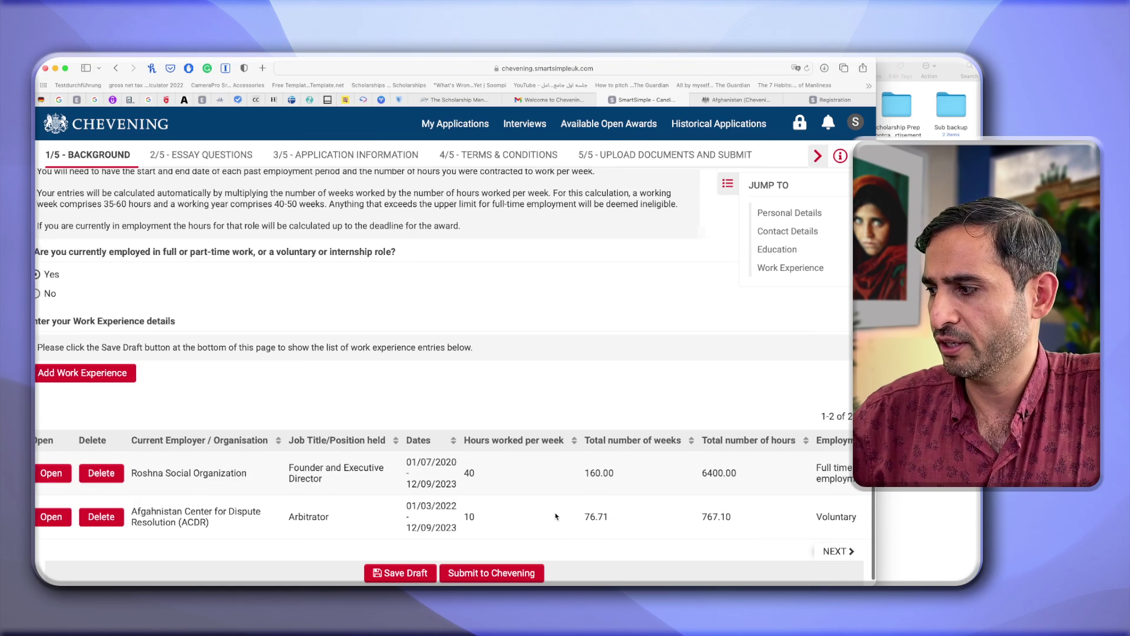
{"action": "scroll", "coordinate": [556, 516], "scroll_direction": "right", "scroll_amount": 3}
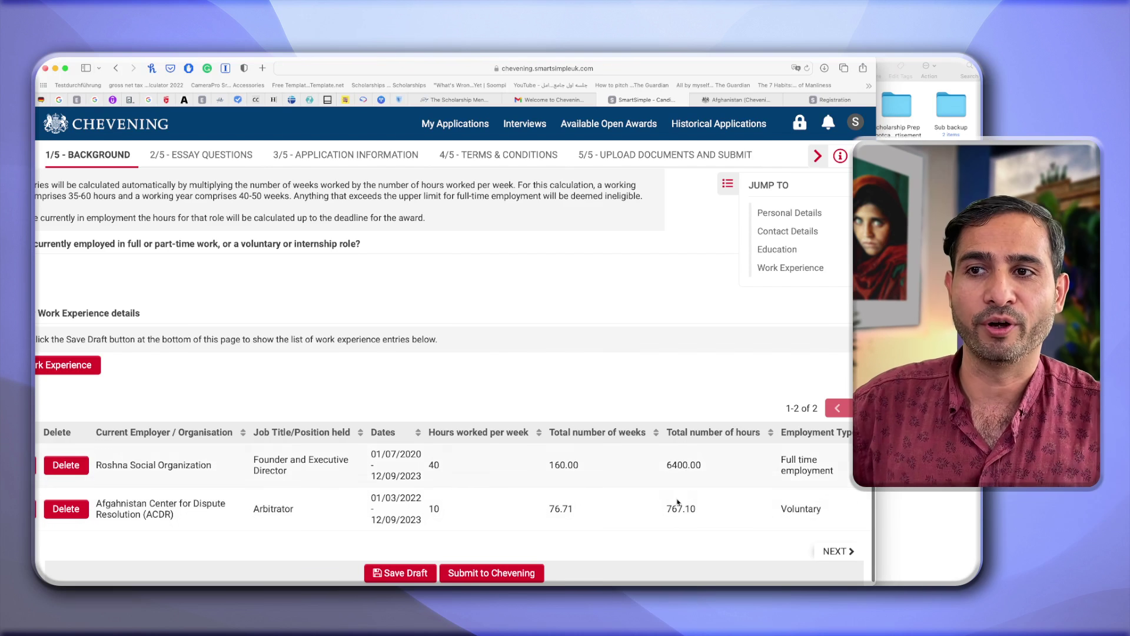
{"action": "scroll", "coordinate": [411, 326], "scroll_direction": "up", "scroll_amount": 15}
{"action": "scroll", "coordinate": [411, 325], "scroll_direction": "down", "scroll_amount": 10}
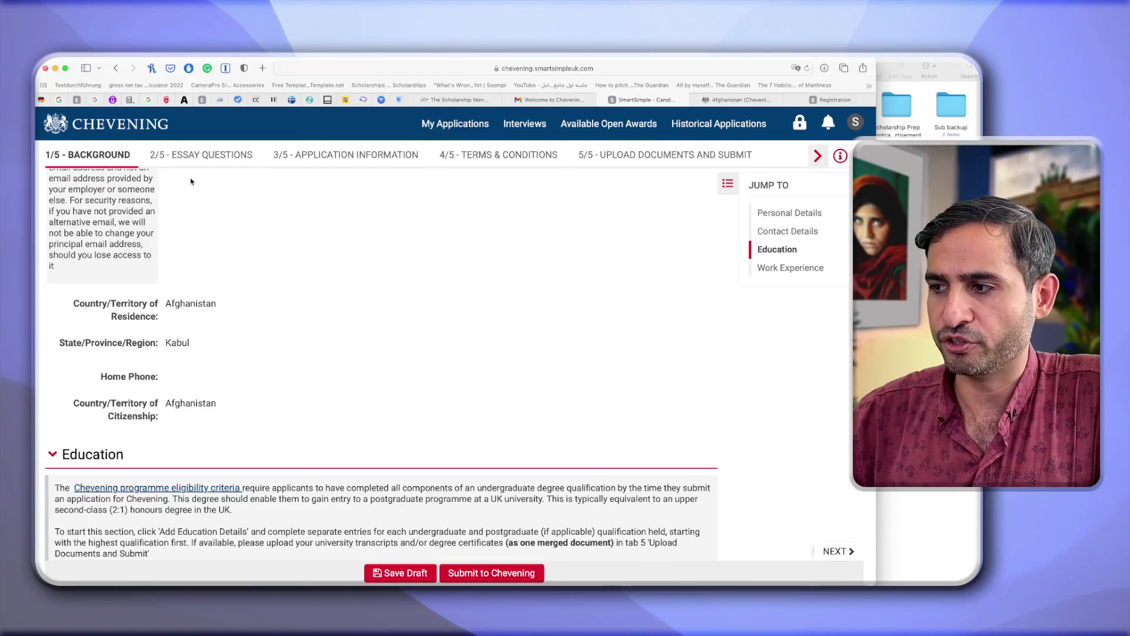
Go to 2/5 - Essay Questions and review the Leadership, Relationship-building, Studying in the UK and Career Plan prompts.
{"action": "left_click", "coordinate": [202, 155]}
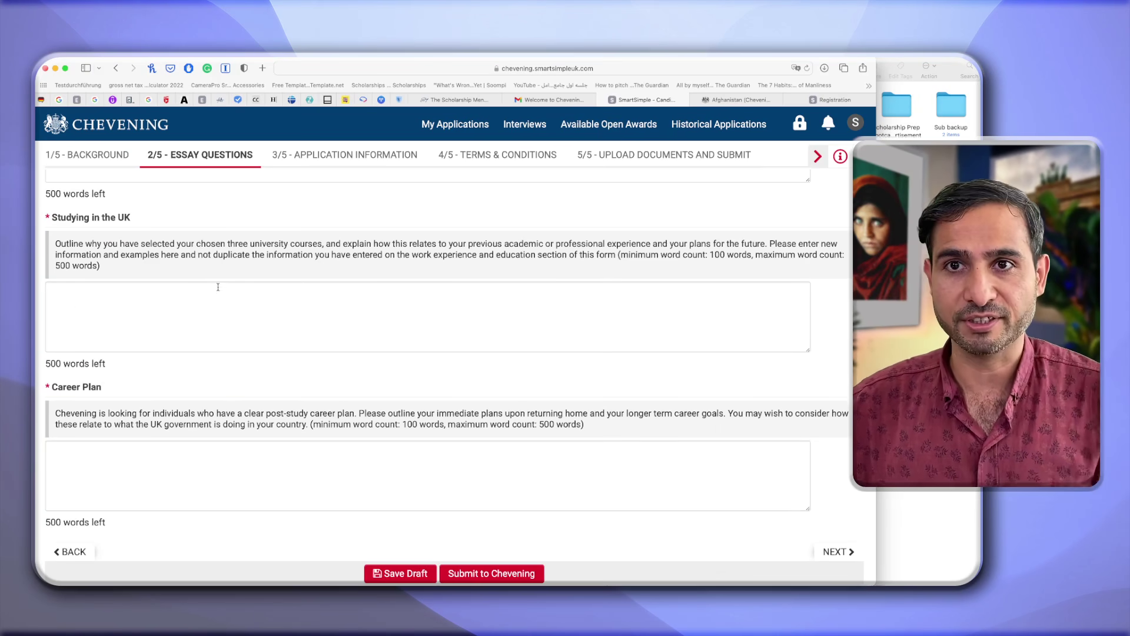
{"action": "scroll", "coordinate": [218, 289], "scroll_direction": "up", "scroll_amount": 1}
{"action": "scroll", "coordinate": [218, 290], "scroll_direction": "up", "scroll_amount": 10}
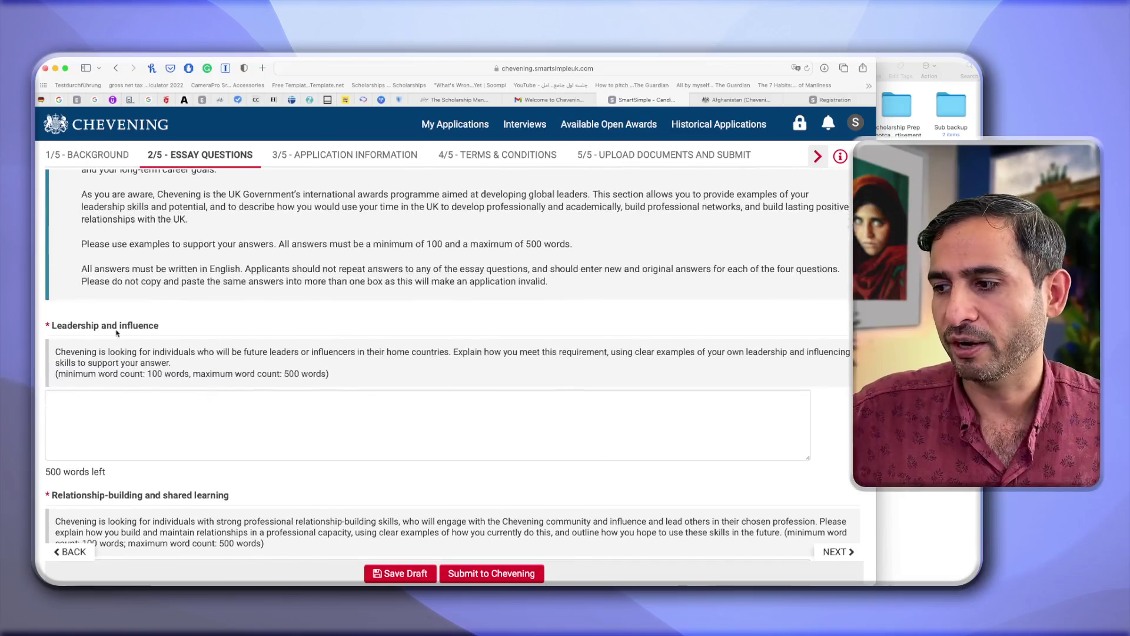
{"action": "scroll", "coordinate": [168, 348], "scroll_direction": "down", "scroll_amount": 2}
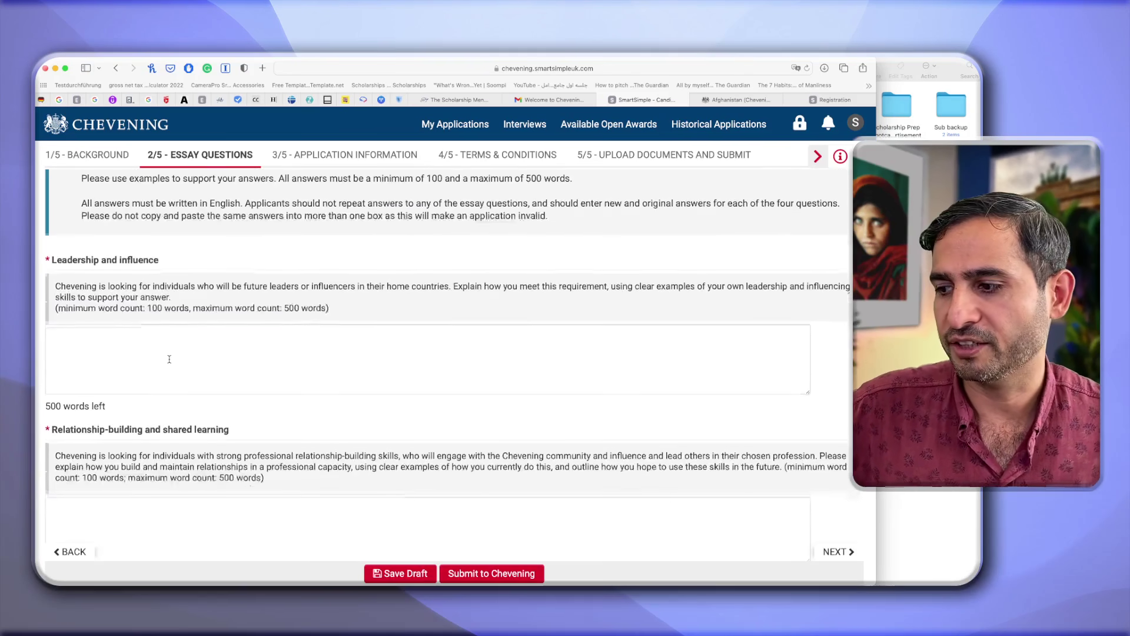
{"action": "scroll", "coordinate": [169, 359], "scroll_direction": "down", "scroll_amount": 6}
{"action": "scroll", "coordinate": [169, 359], "scroll_direction": "up", "scroll_amount": 4}
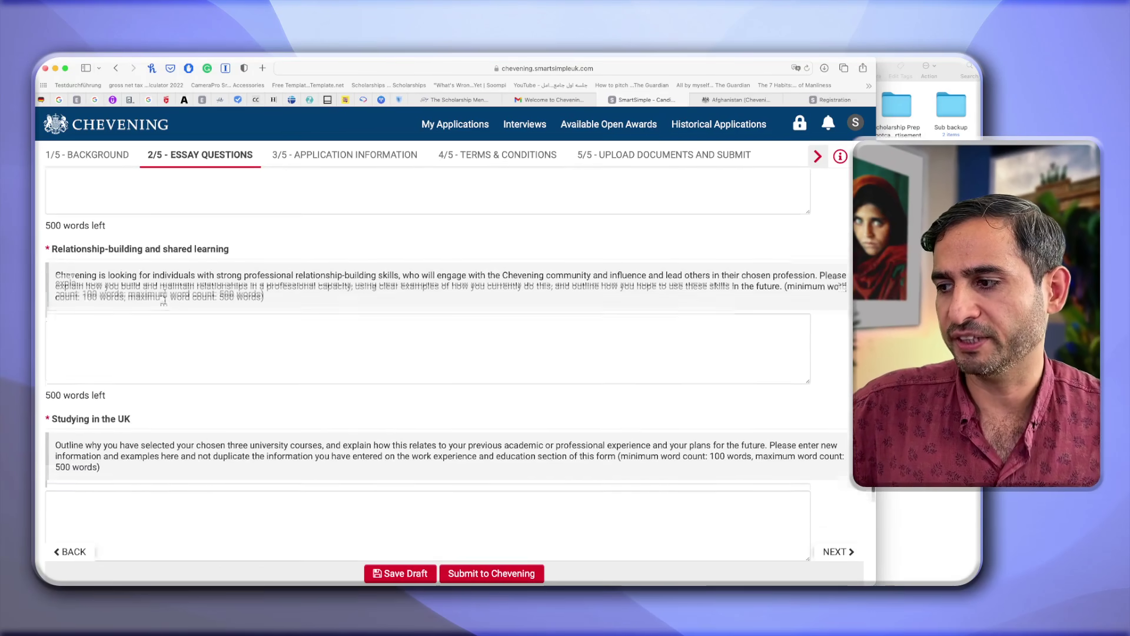
{"action": "scroll", "coordinate": [112, 338], "scroll_direction": "down", "scroll_amount": 3}
{"action": "scroll", "coordinate": [105, 350], "scroll_direction": "down", "scroll_amount": 3}
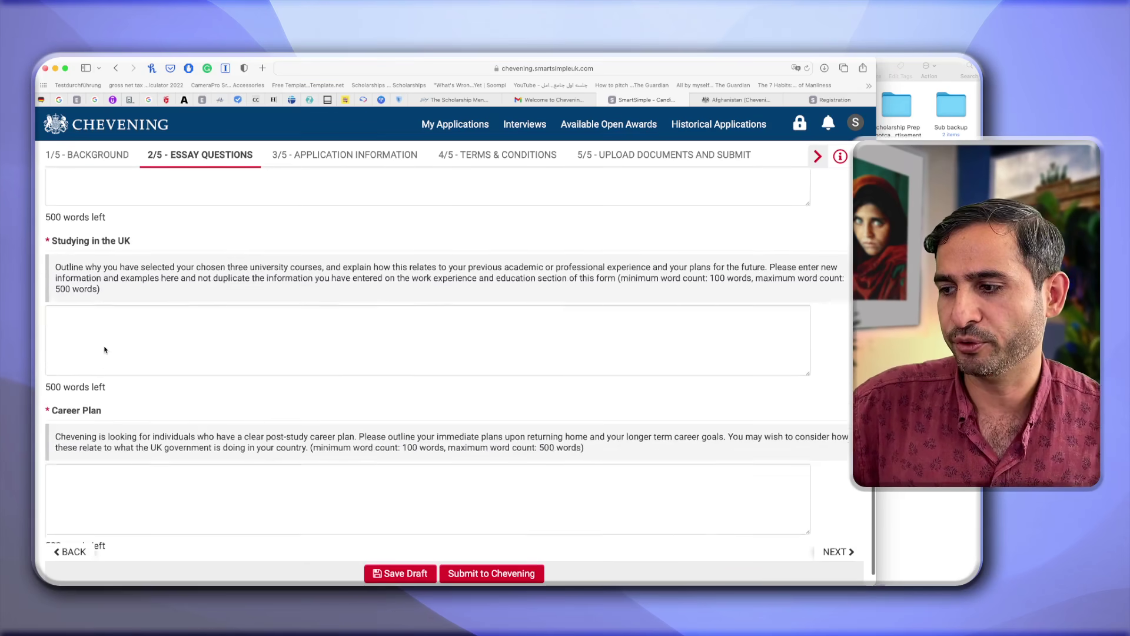
{"action": "scroll", "coordinate": [105, 360], "scroll_direction": "up", "scroll_amount": 10}
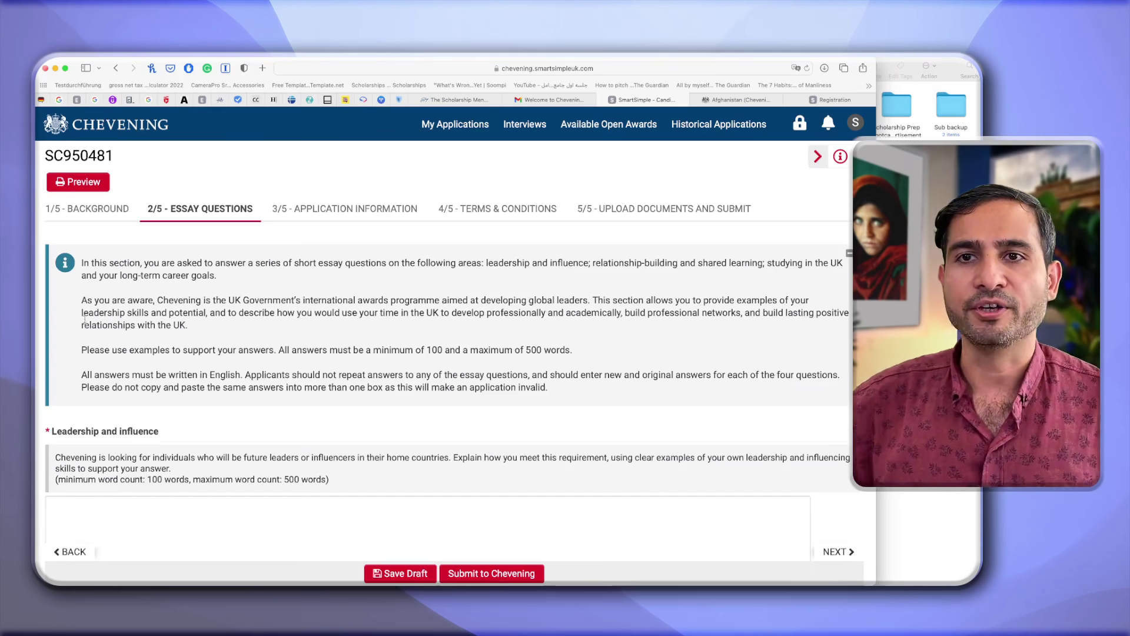
{"action": "scroll", "coordinate": [174, 451], "scroll_direction": "down", "scroll_amount": 1}
{"action": "scroll", "coordinate": [174, 450], "scroll_direction": "down", "scroll_amount": 5}
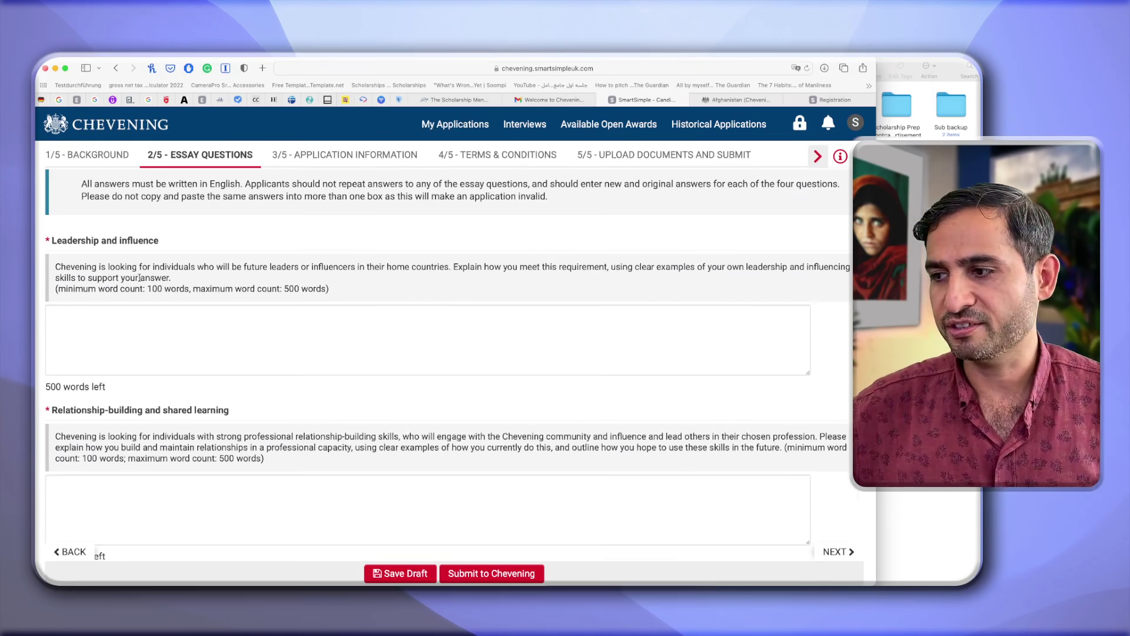
Place the cursor in the empty Leadership and influence answer, highlighting its 500 words left counter.
{"action": "left_click", "coordinate": [114, 324]}
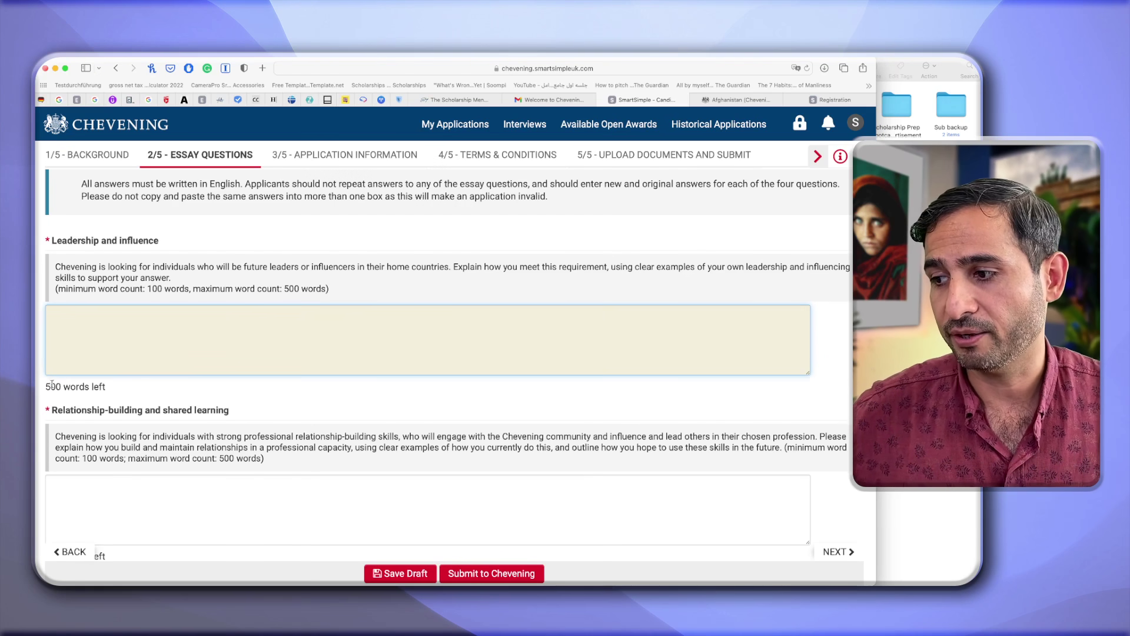
{"action": "double_click", "coordinate": [52, 386]}
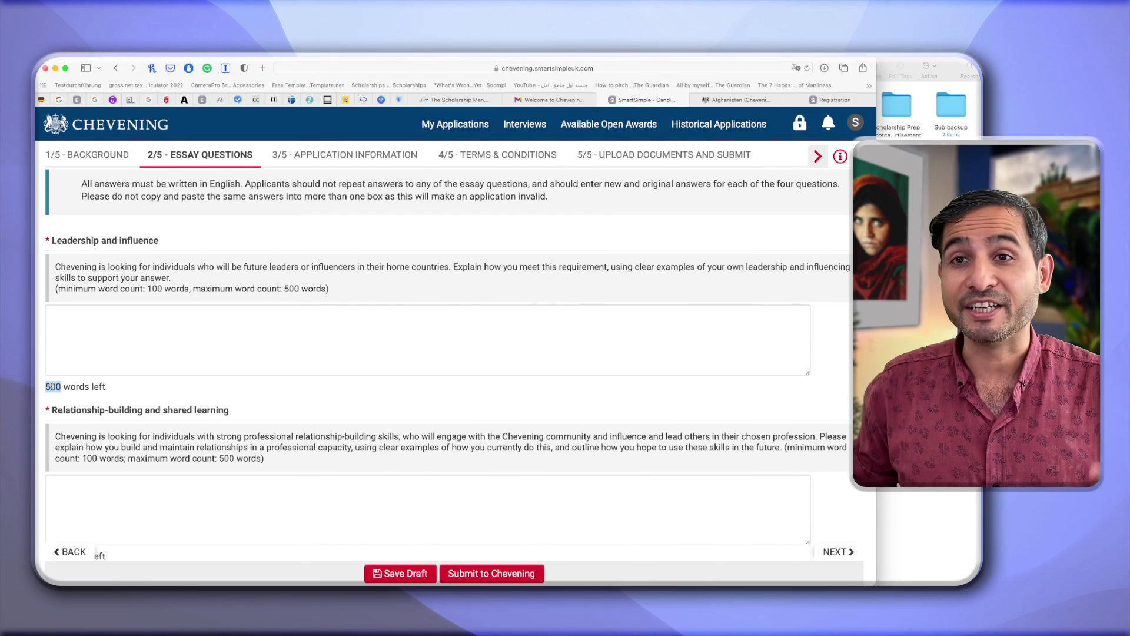
{"action": "left_click", "coordinate": [441, 336]}
{"action": "scroll", "coordinate": [441, 335], "scroll_direction": "up", "scroll_amount": 5}
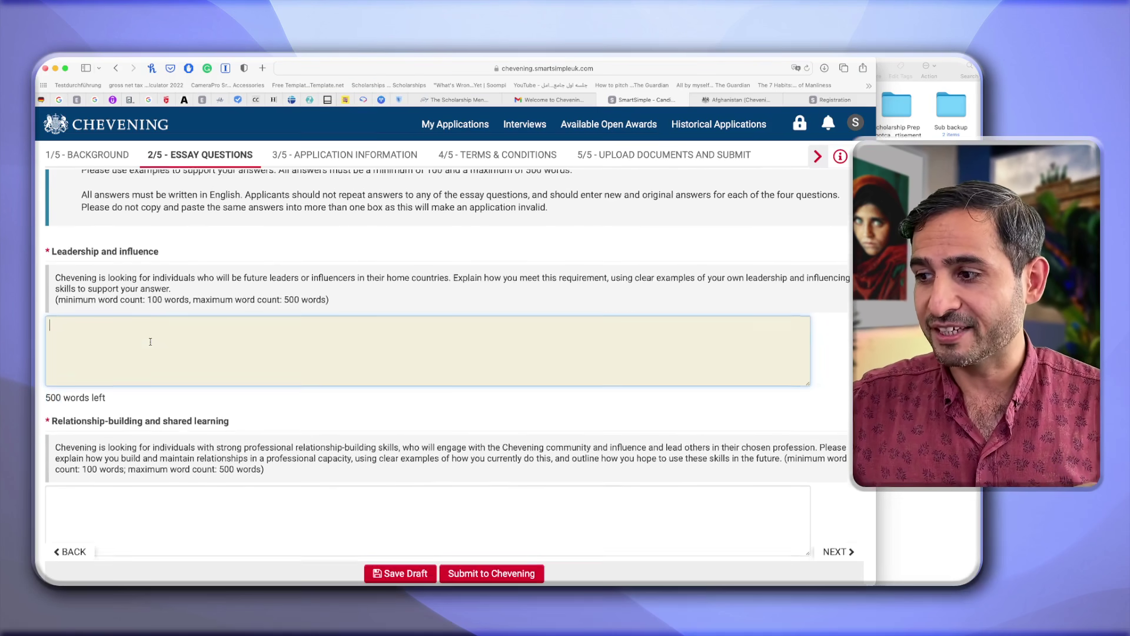
{"action": "scroll", "coordinate": [149, 342], "scroll_direction": "down", "scroll_amount": 8}
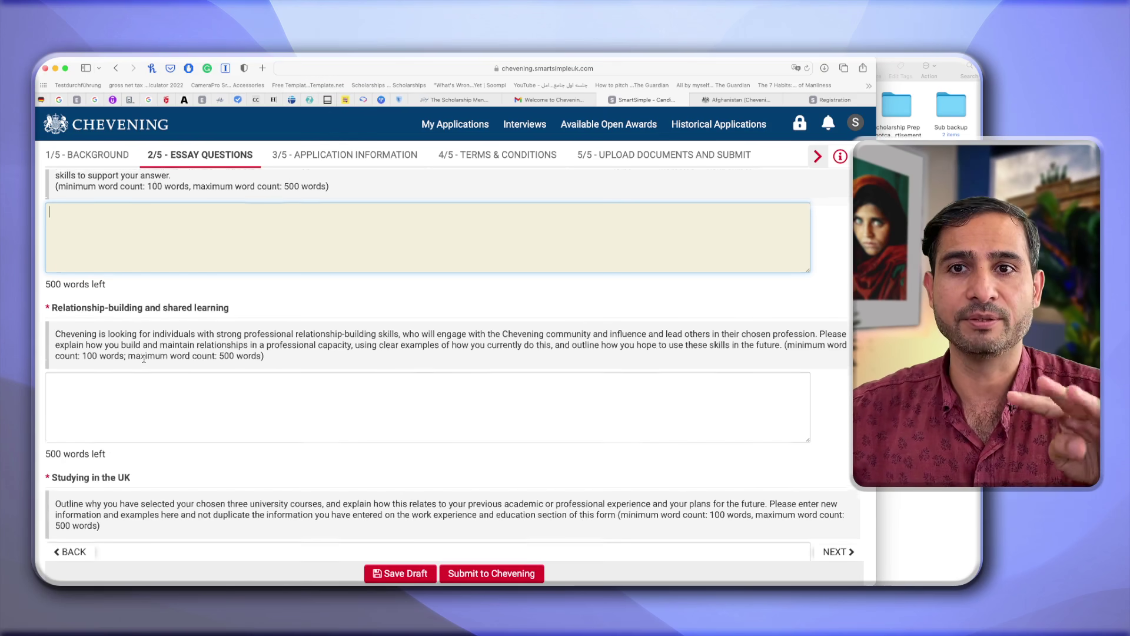
{"action": "scroll", "coordinate": [143, 360], "scroll_direction": "up", "scroll_amount": 2}
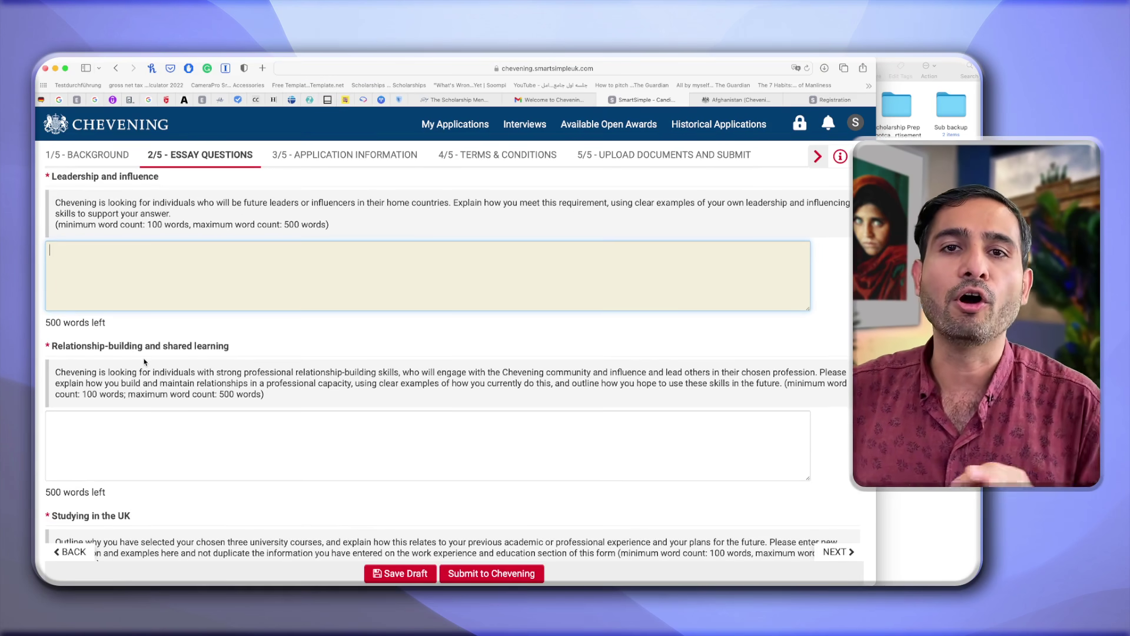
{"action": "scroll", "coordinate": [144, 361], "scroll_direction": "down", "scroll_amount": 1}
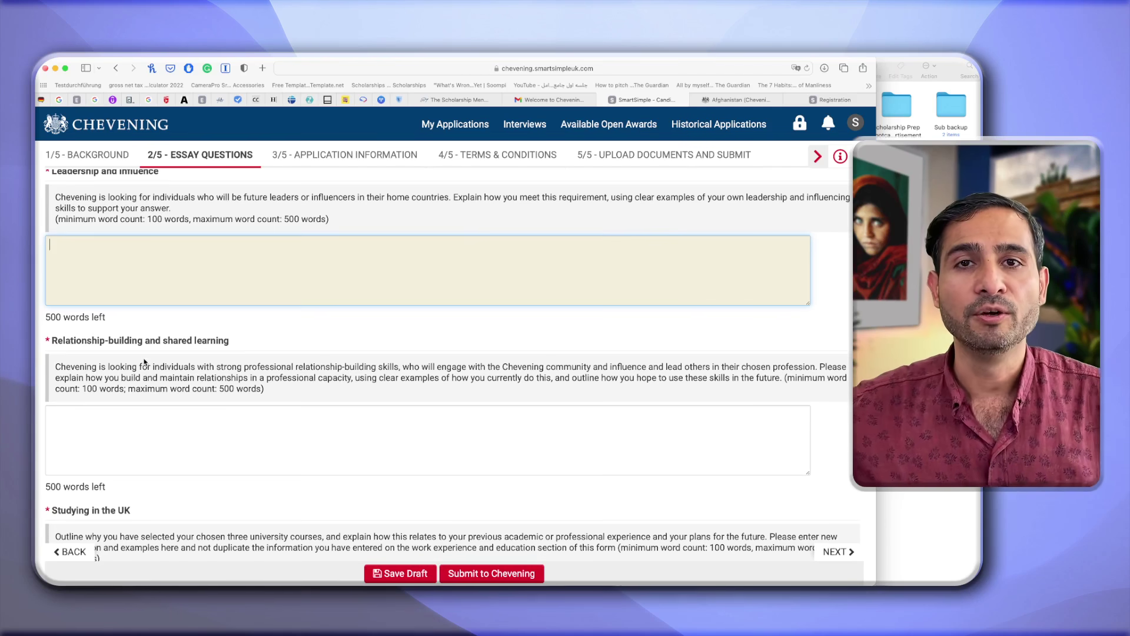
{"action": "scroll", "coordinate": [144, 362], "scroll_direction": "down", "scroll_amount": 1}
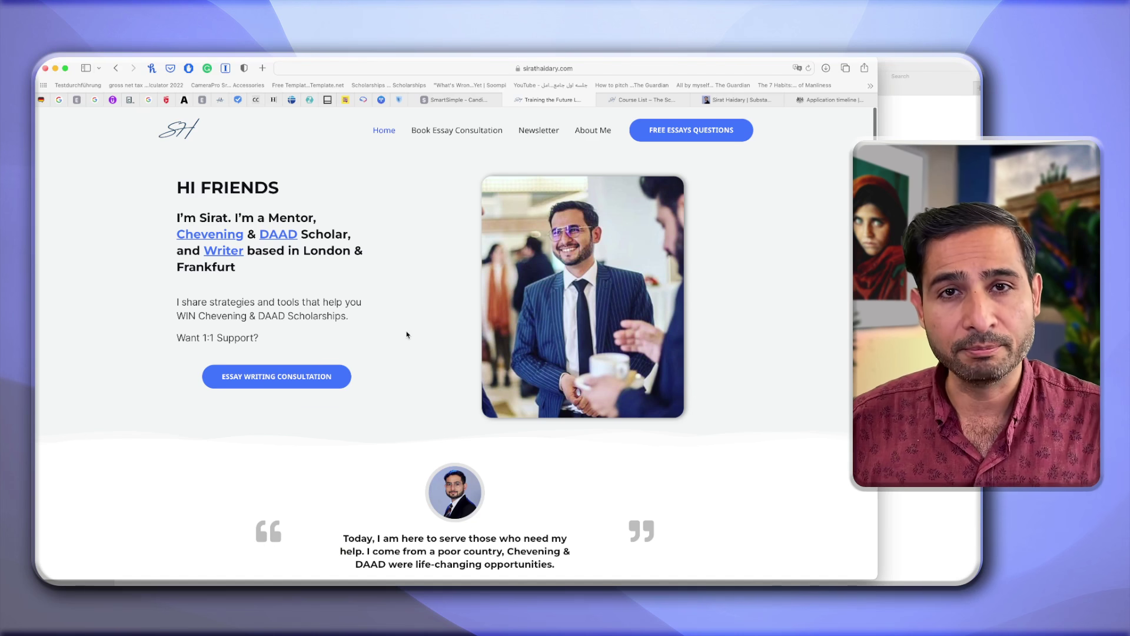
Scroll the Sirat Haidary homepage to the Essay Writing Support plans ($45 Standard, $95 Premium) and the order form.
{"action": "scroll", "coordinate": [406, 334], "scroll_direction": "down", "scroll_amount": 15}
{"action": "scroll", "coordinate": [405, 336], "scroll_direction": "down", "scroll_amount": 20}
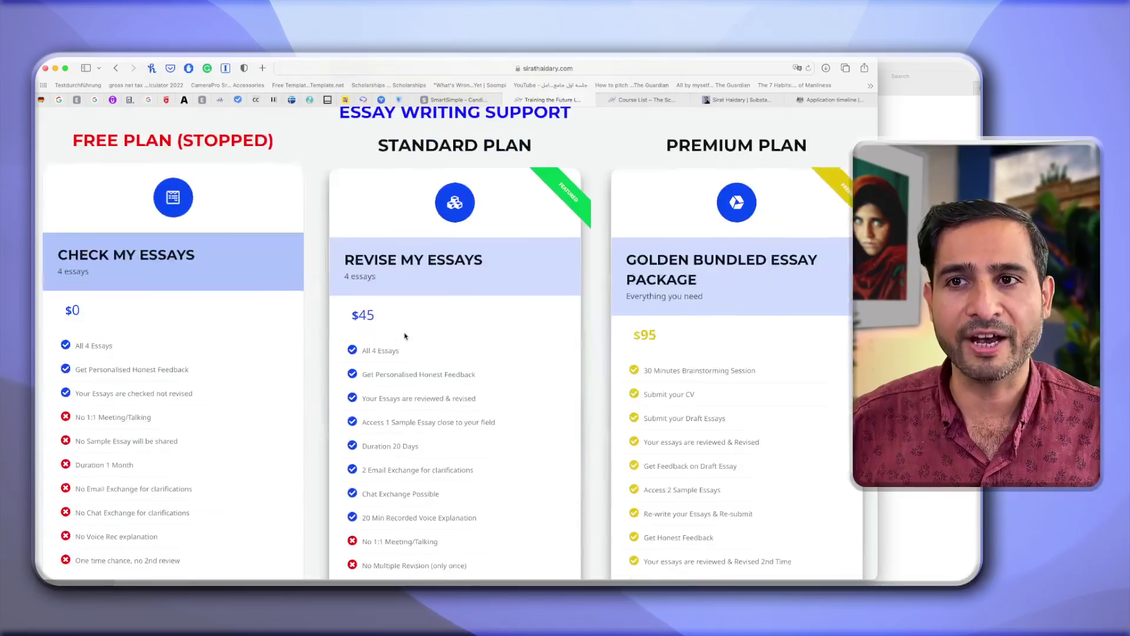
{"action": "scroll", "coordinate": [405, 336], "scroll_direction": "up", "scroll_amount": 1}
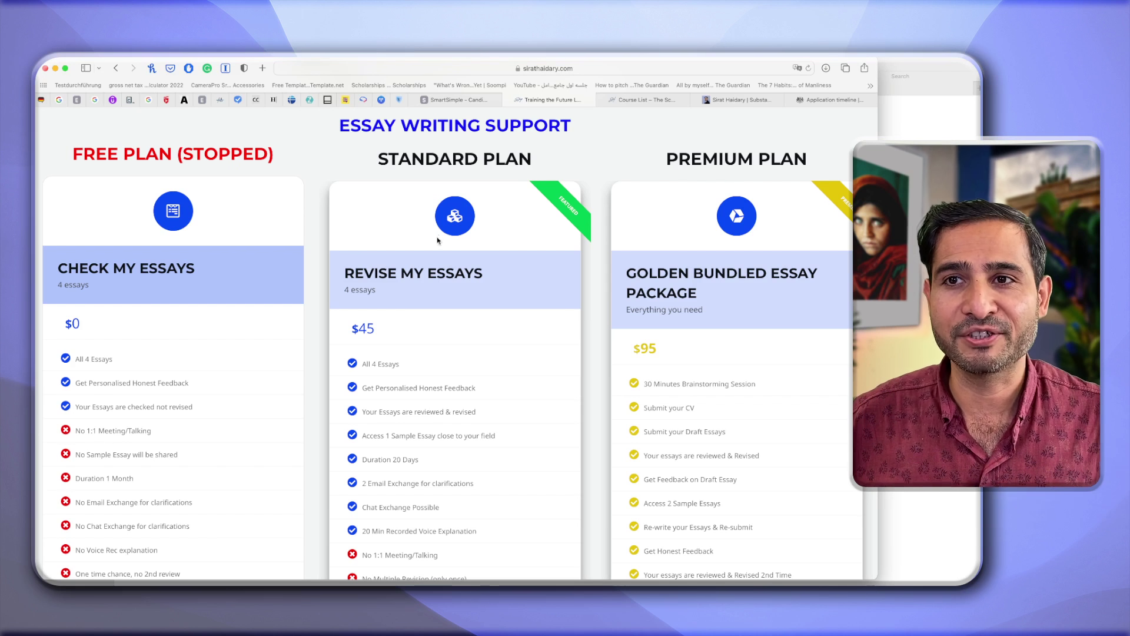
{"action": "scroll", "coordinate": [477, 248], "scroll_direction": "down", "scroll_amount": 2}
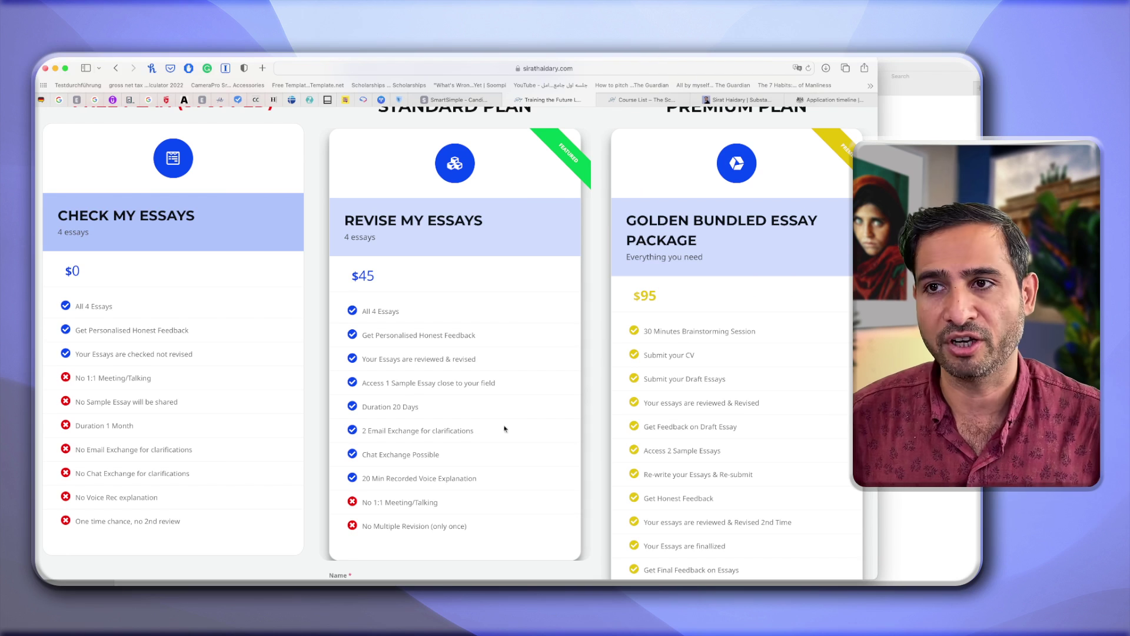
{"action": "scroll", "coordinate": [632, 321], "scroll_direction": "up", "scroll_amount": 1}
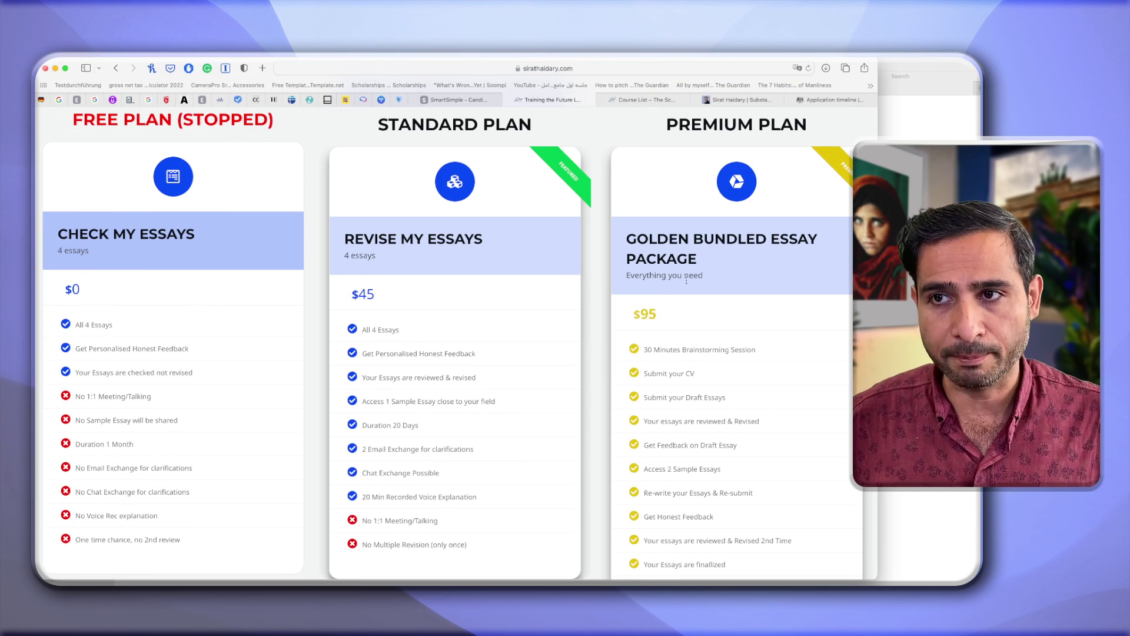
{"action": "scroll", "coordinate": [667, 326], "scroll_direction": "down", "scroll_amount": 2}
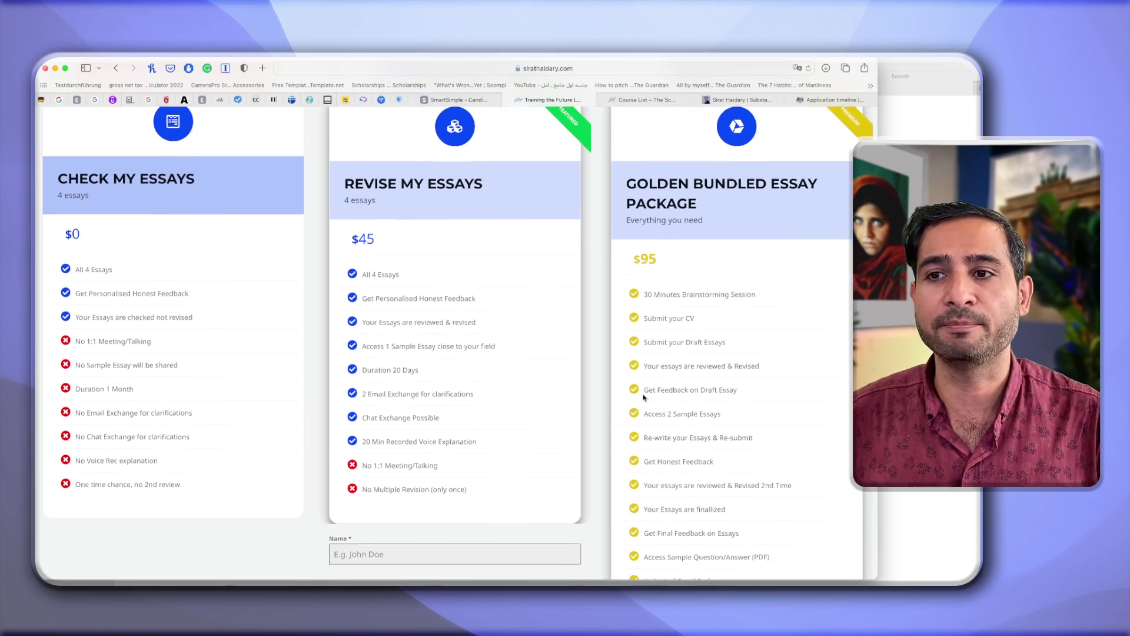
{"action": "scroll", "coordinate": [644, 397], "scroll_direction": "down", "scroll_amount": 3}
{"action": "scroll", "coordinate": [644, 399], "scroll_direction": "up", "scroll_amount": 1}
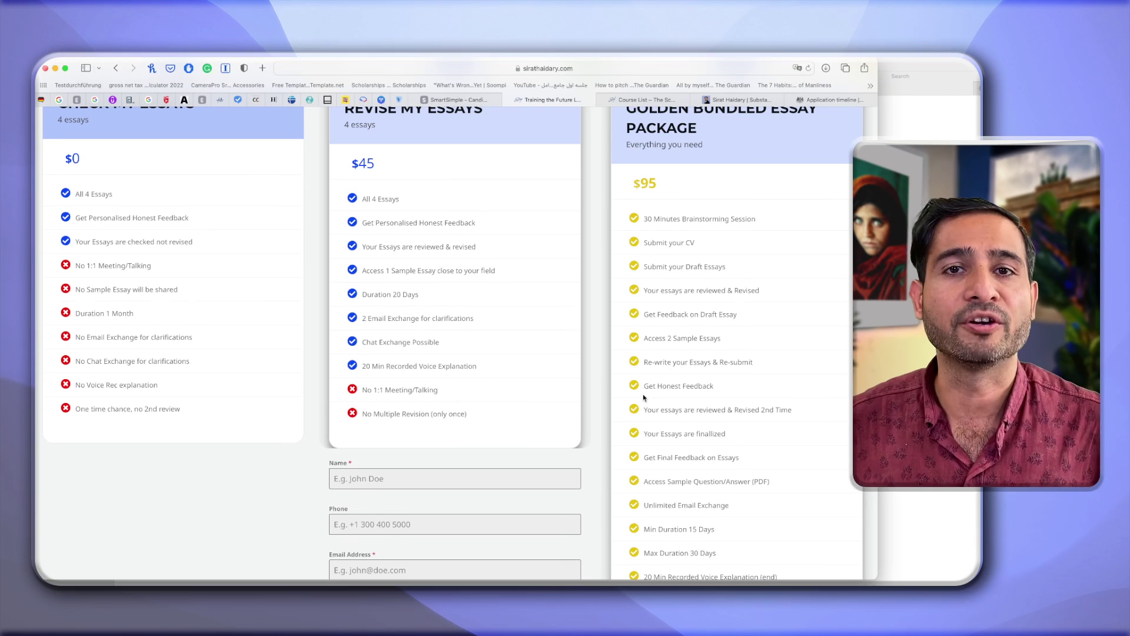
{"action": "scroll", "coordinate": [644, 398], "scroll_direction": "down", "scroll_amount": 1}
{"action": "scroll", "coordinate": [645, 398], "scroll_direction": "down", "scroll_amount": 1}
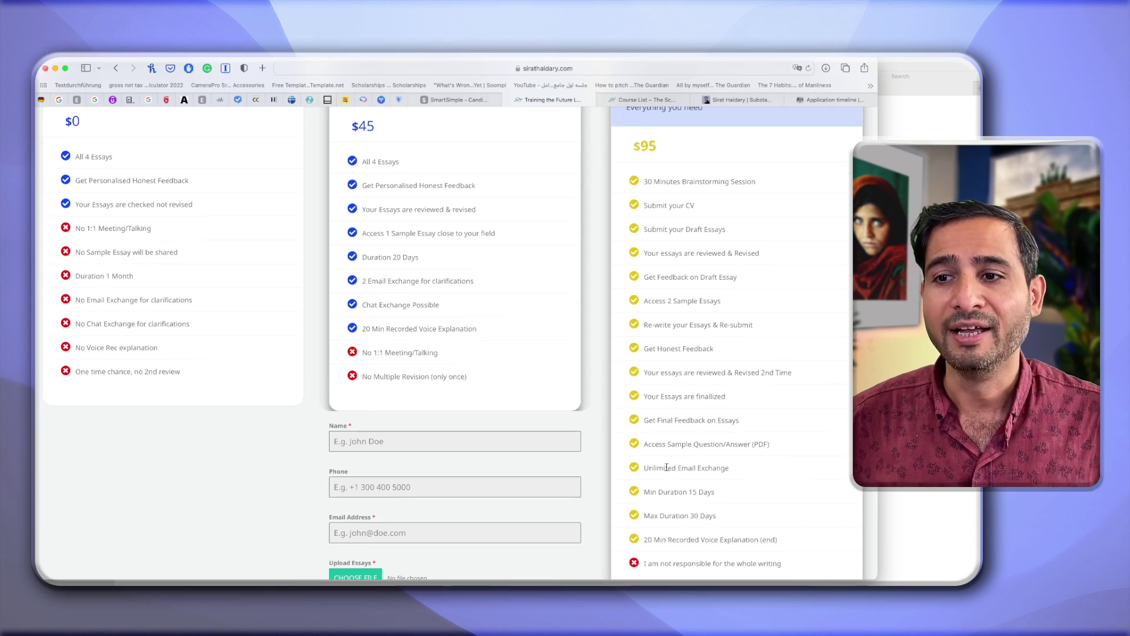
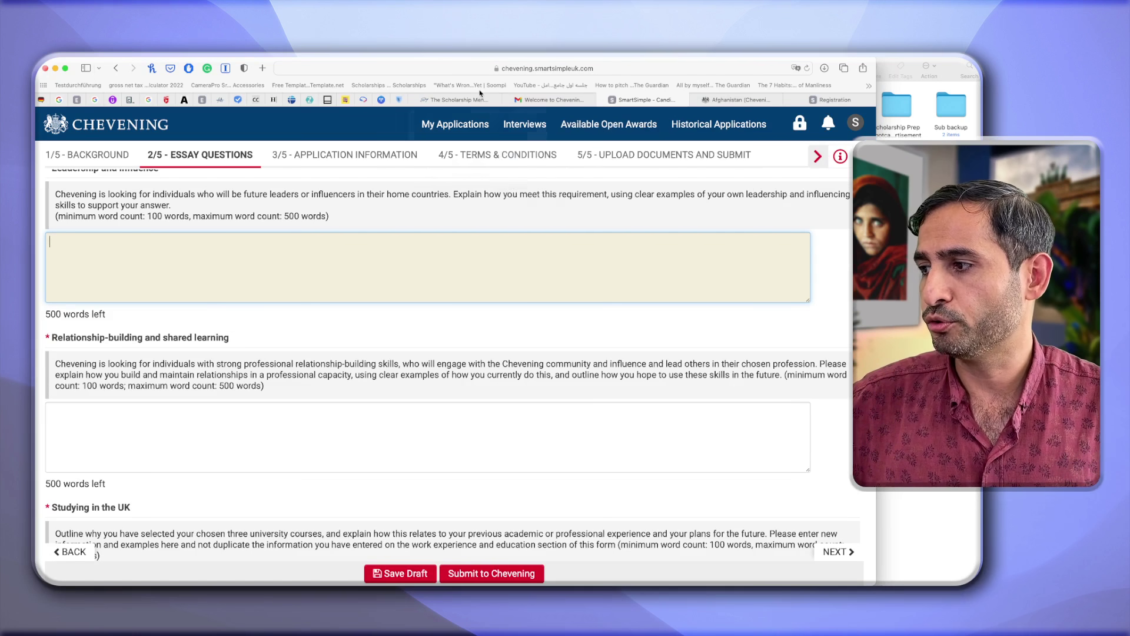
Switch to The Scholarship Mentor browser tab showing sirathaidary.com.
{"action": "left_click", "coordinate": [464, 100]}
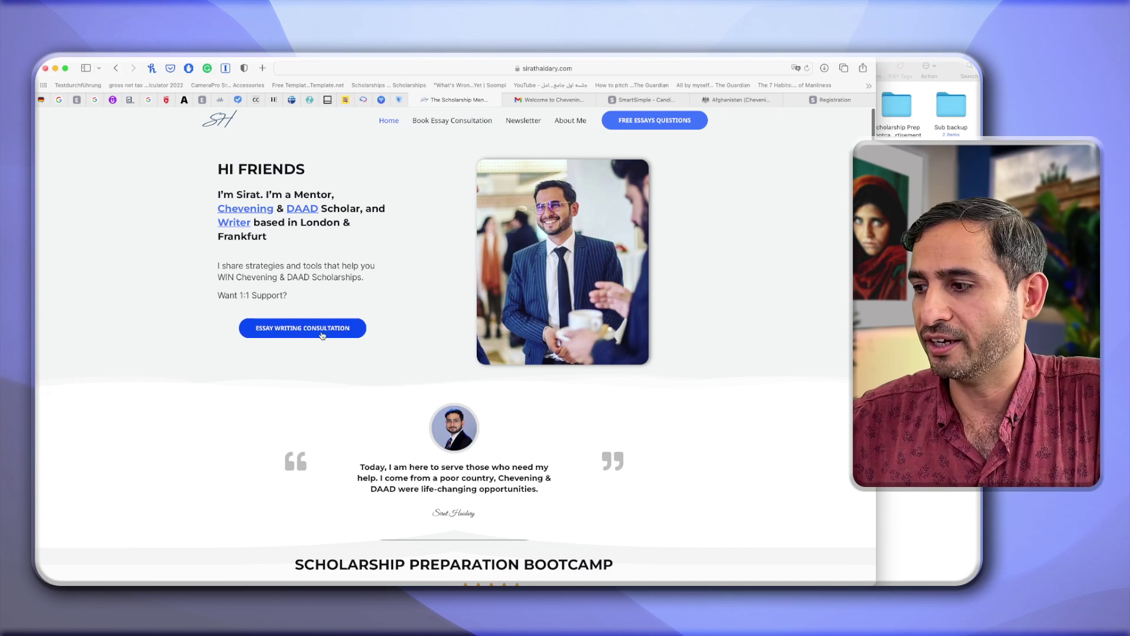
Enlarge the Sirat Haidary page and scroll down to the Book Essay Consultation calendar.
{"action": "key", "text": "super+plus"}
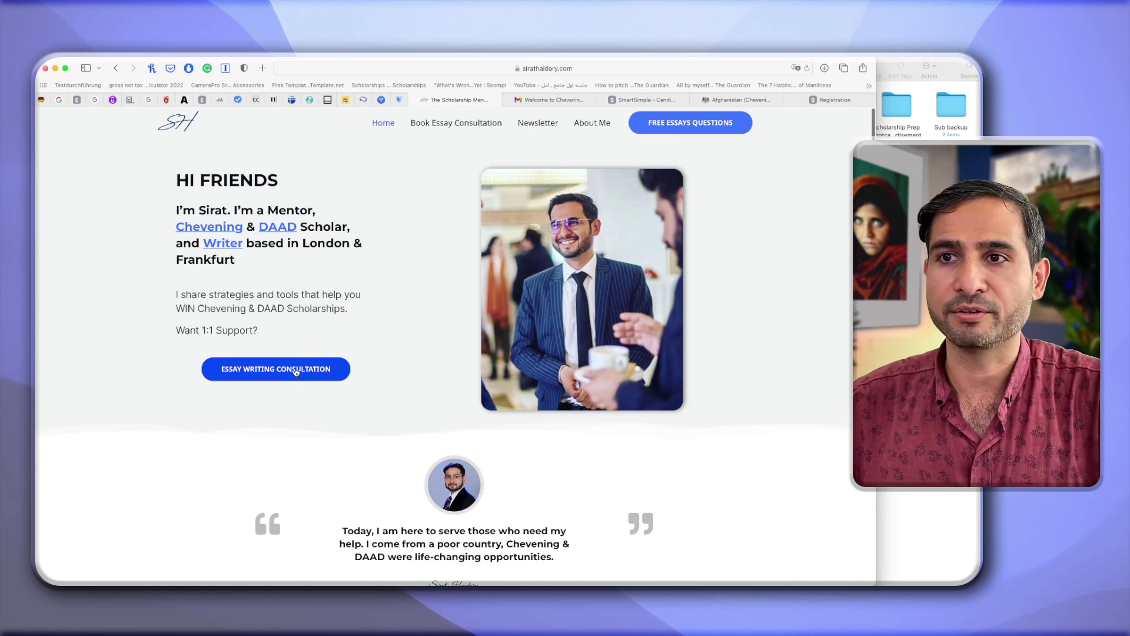
{"action": "scroll", "coordinate": [296, 371], "scroll_direction": "down", "scroll_amount": 6}
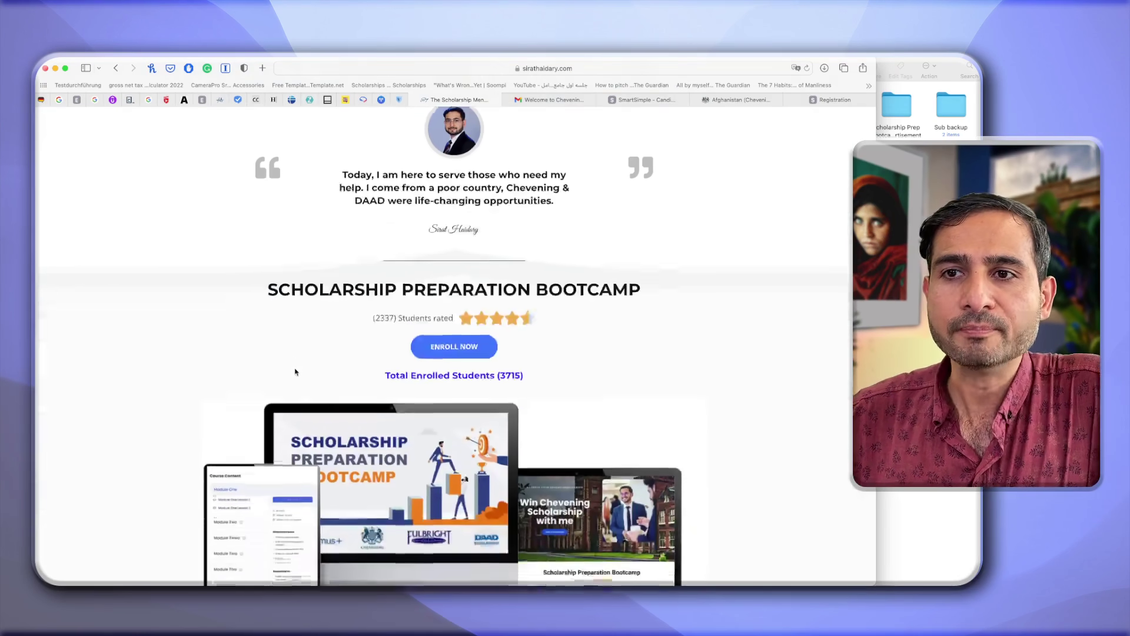
{"action": "scroll", "coordinate": [296, 371], "scroll_direction": "down", "scroll_amount": 2}
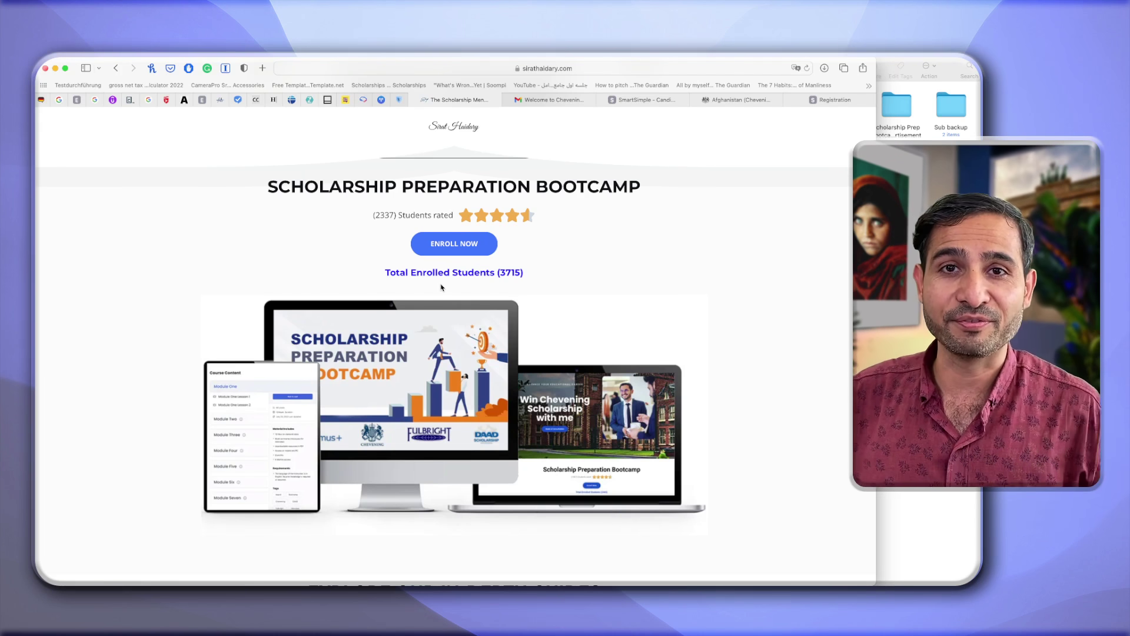
{"action": "scroll", "coordinate": [442, 287], "scroll_direction": "down", "scroll_amount": 10}
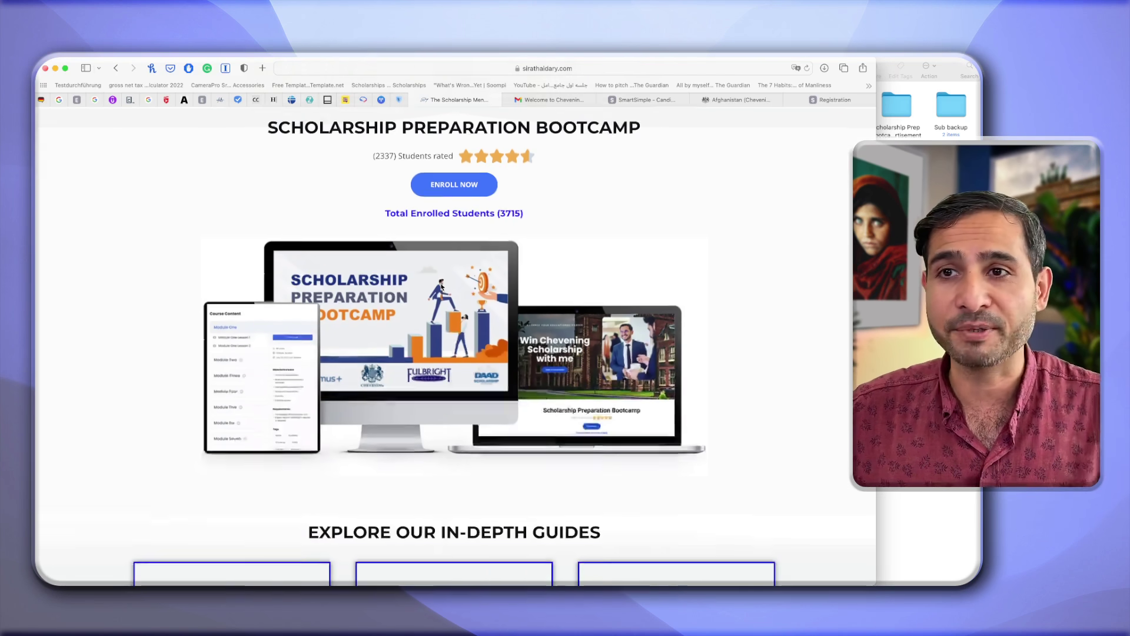
{"action": "scroll", "coordinate": [442, 287], "scroll_direction": "down", "scroll_amount": 1}
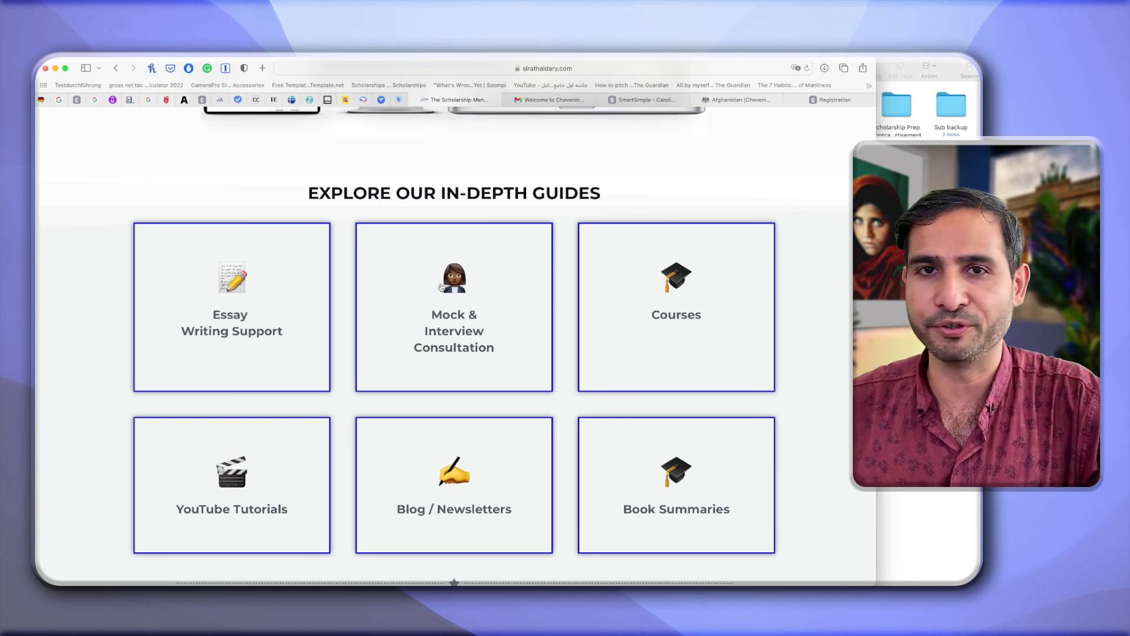
{"action": "scroll", "coordinate": [362, 316], "scroll_direction": "down", "scroll_amount": 1}
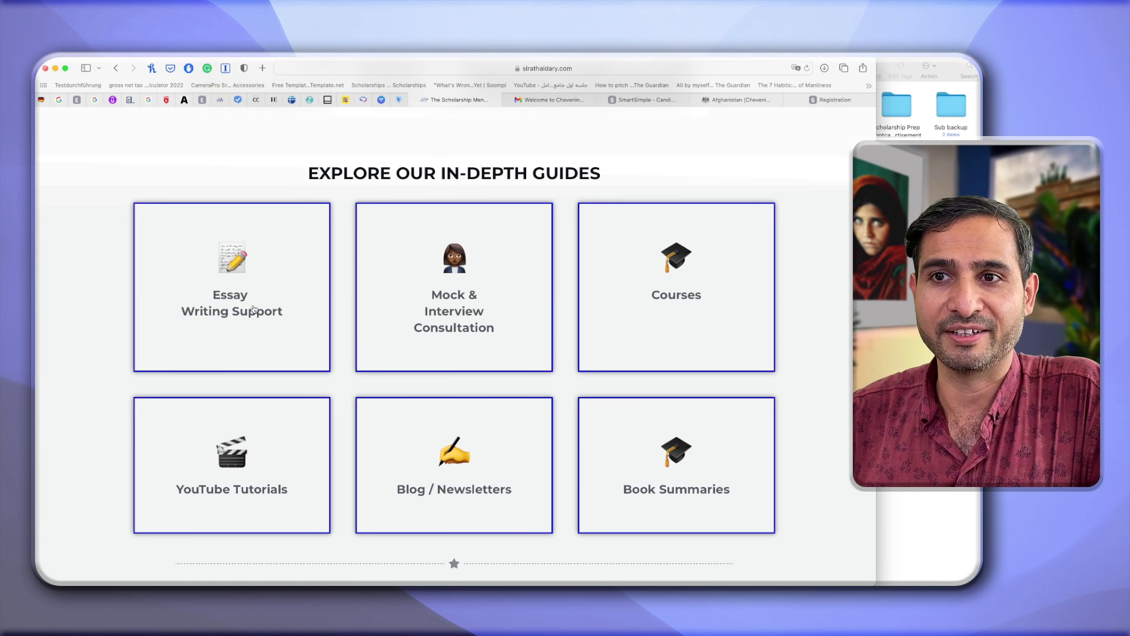
{"action": "scroll", "coordinate": [373, 400], "scroll_direction": "down", "scroll_amount": 10}
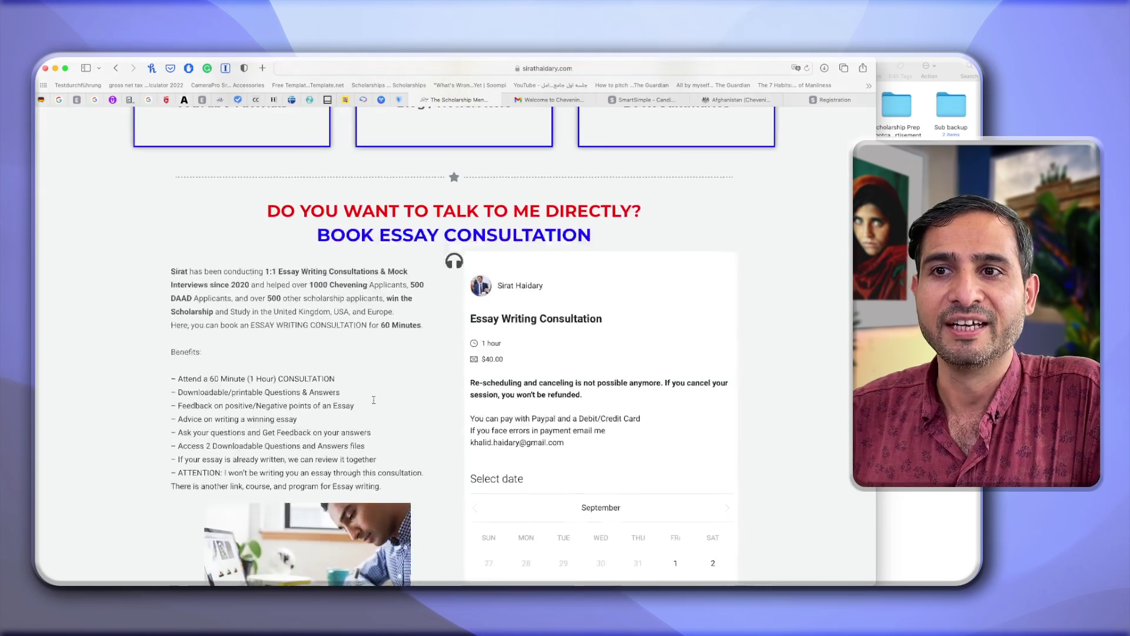
Pick 20 September at 2:00 pm, then dismiss the Confirm booking dialog without paying.
{"action": "scroll", "coordinate": [373, 400], "scroll_direction": "down", "scroll_amount": 3}
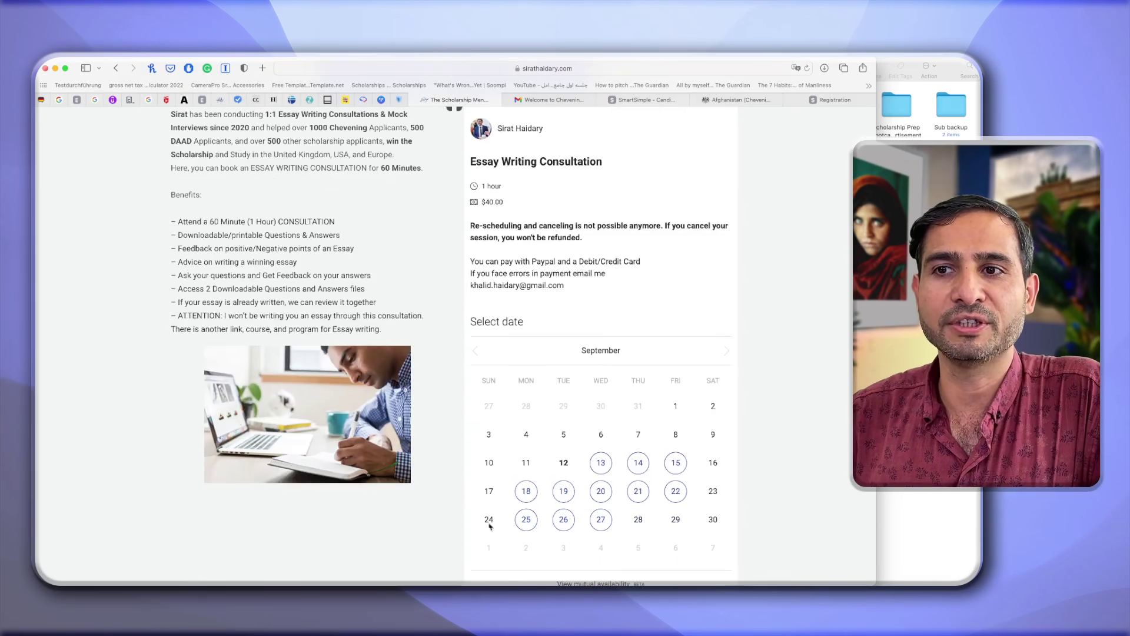
{"action": "left_click", "coordinate": [593, 491]}
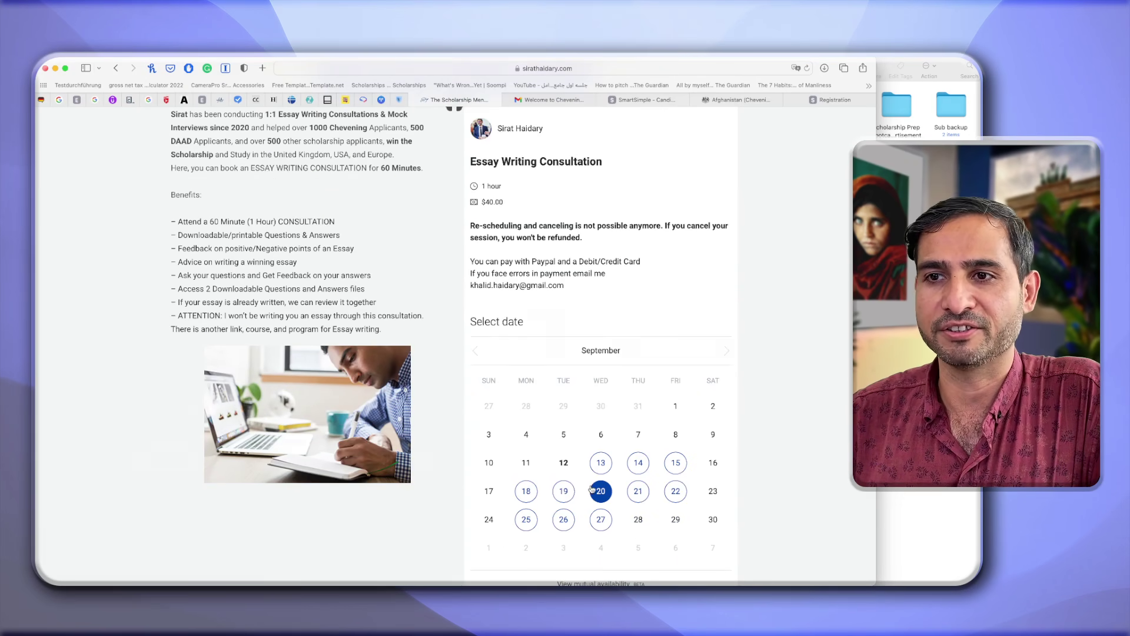
{"action": "scroll", "coordinate": [584, 283], "scroll_direction": "up", "scroll_amount": 3}
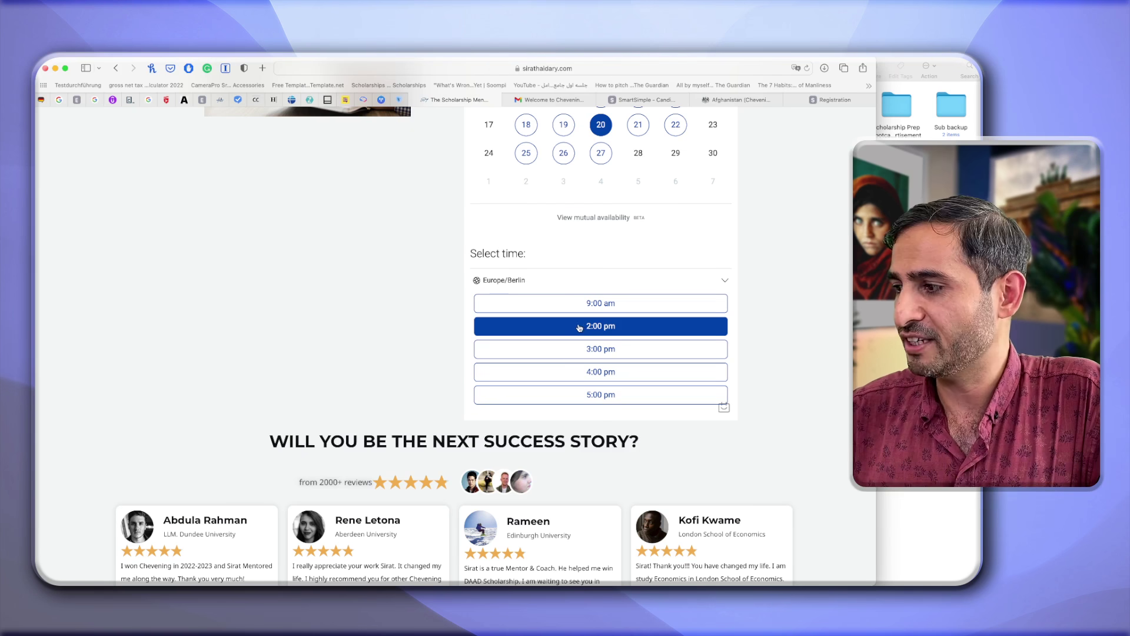
{"action": "scroll", "coordinate": [580, 328], "scroll_direction": "up", "scroll_amount": 5}
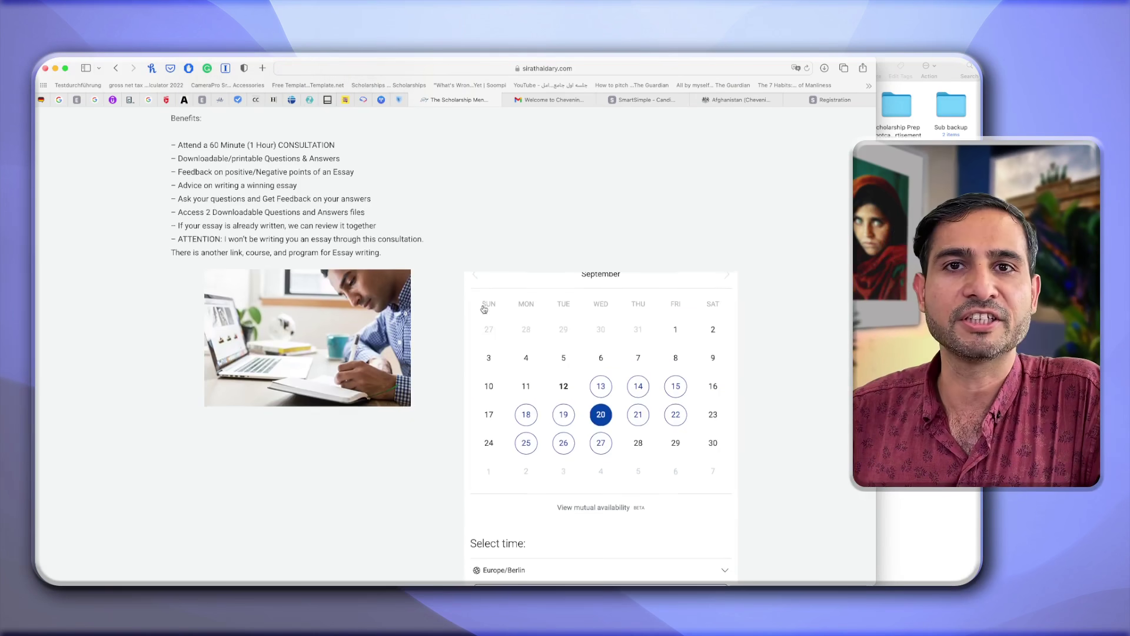
{"action": "scroll", "coordinate": [484, 310], "scroll_direction": "down", "scroll_amount": 10}
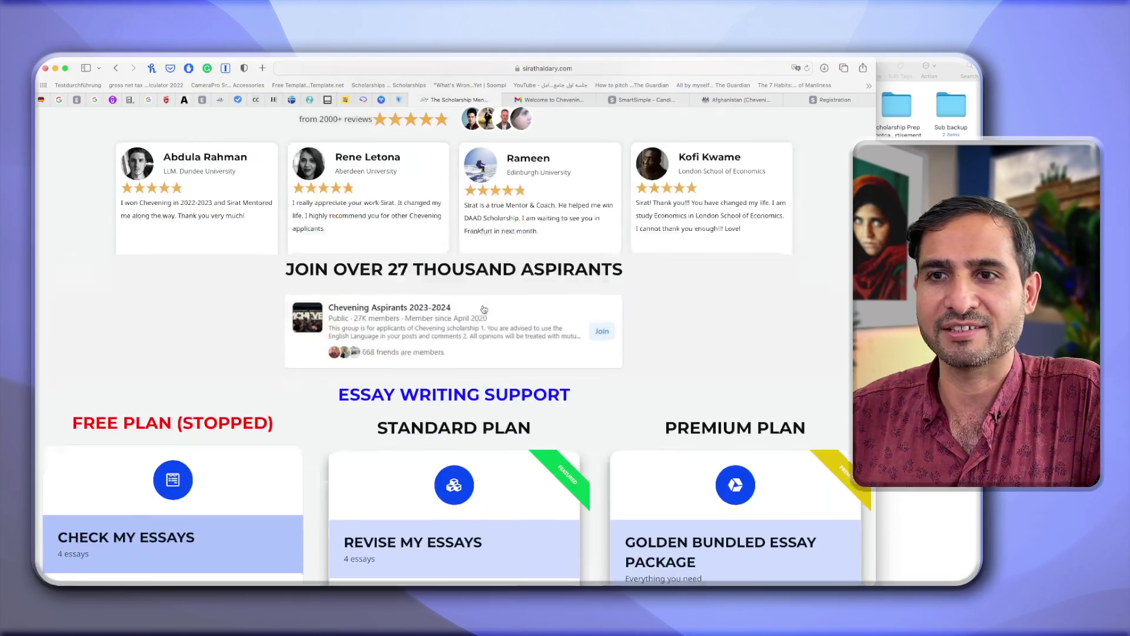
{"action": "scroll", "coordinate": [484, 309], "scroll_direction": "down", "scroll_amount": 3}
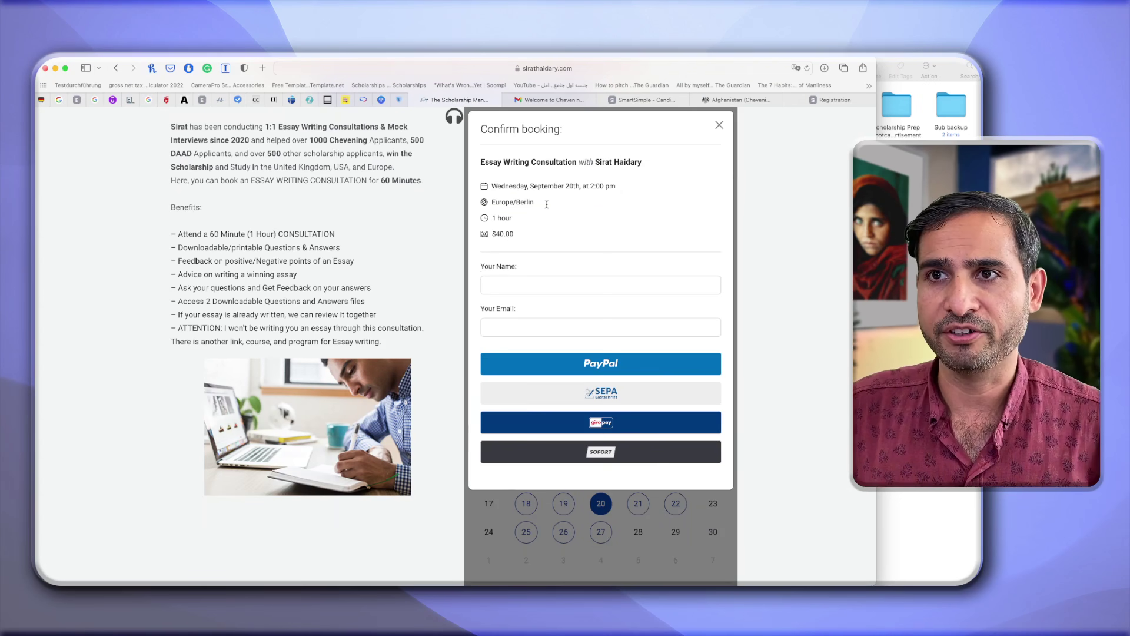
{"action": "left_click", "coordinate": [718, 125]}
{"action": "scroll", "coordinate": [487, 378], "scroll_direction": "down", "scroll_amount": 10}
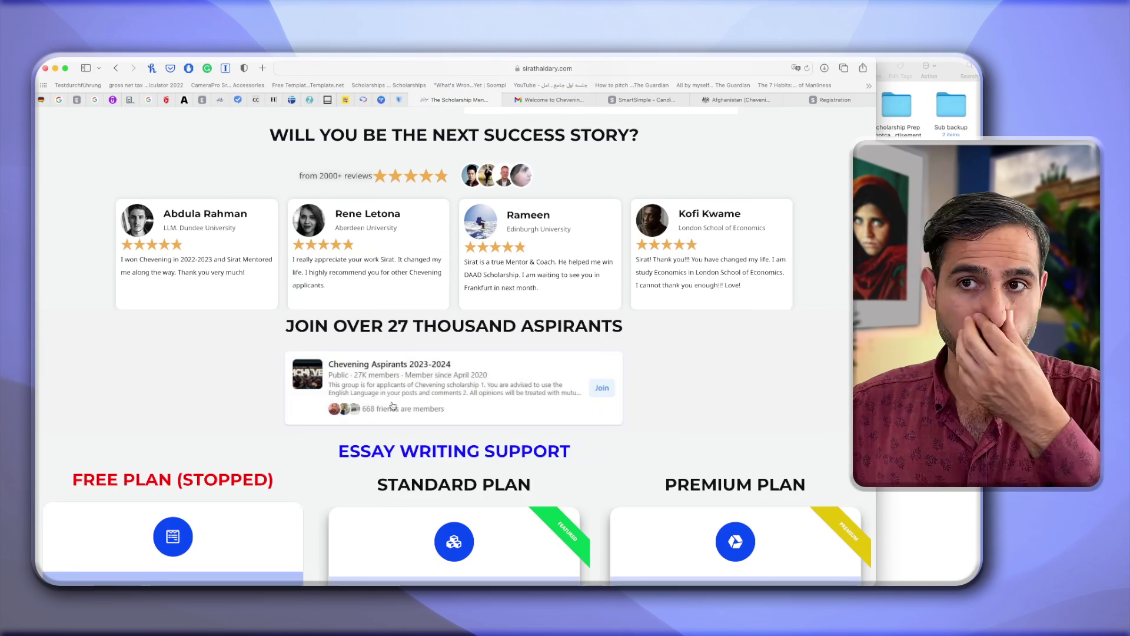
{"action": "scroll", "coordinate": [402, 390], "scroll_direction": "down", "scroll_amount": 4}
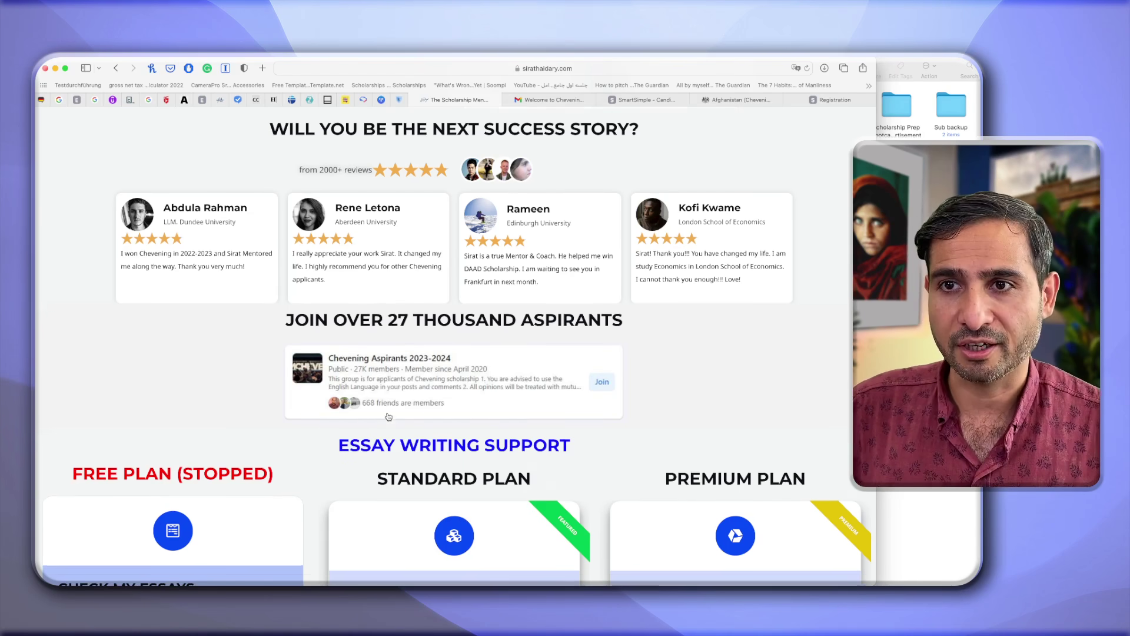
{"action": "scroll", "coordinate": [388, 416], "scroll_direction": "down", "scroll_amount": 2}
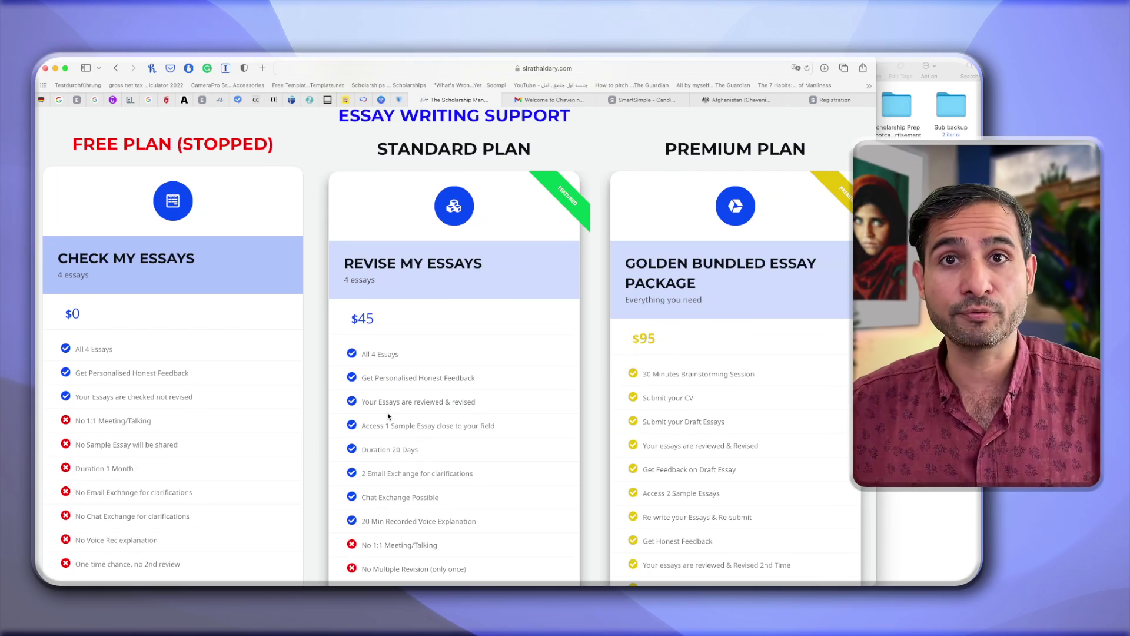
{"action": "scroll", "coordinate": [388, 416], "scroll_direction": "down", "scroll_amount": 1}
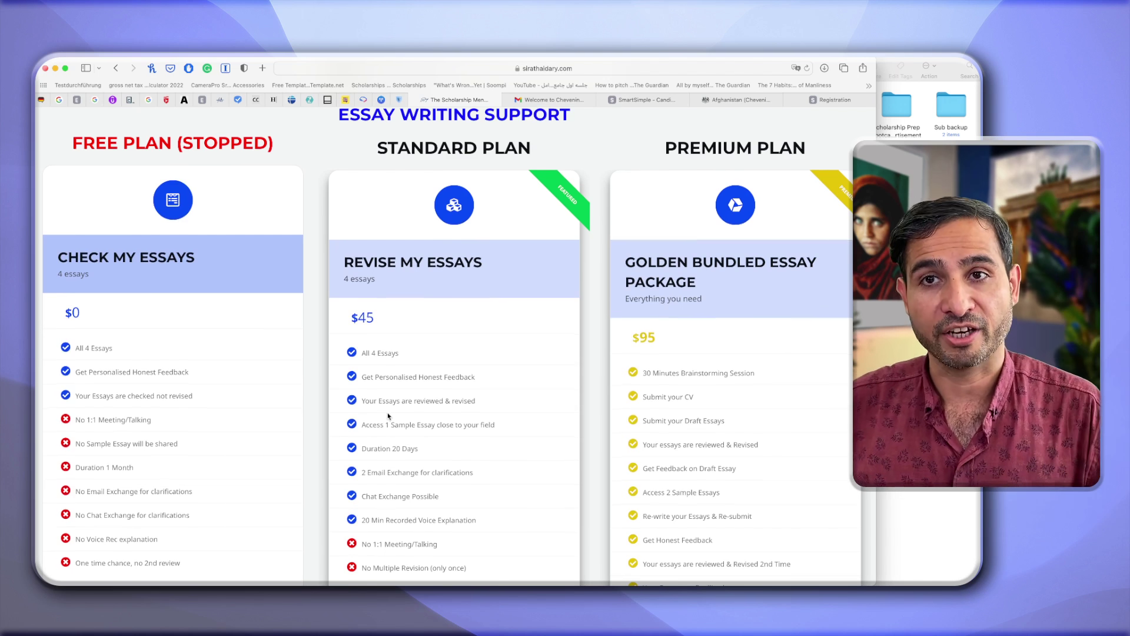
{"action": "scroll", "coordinate": [192, 235], "scroll_direction": "down", "scroll_amount": 1}
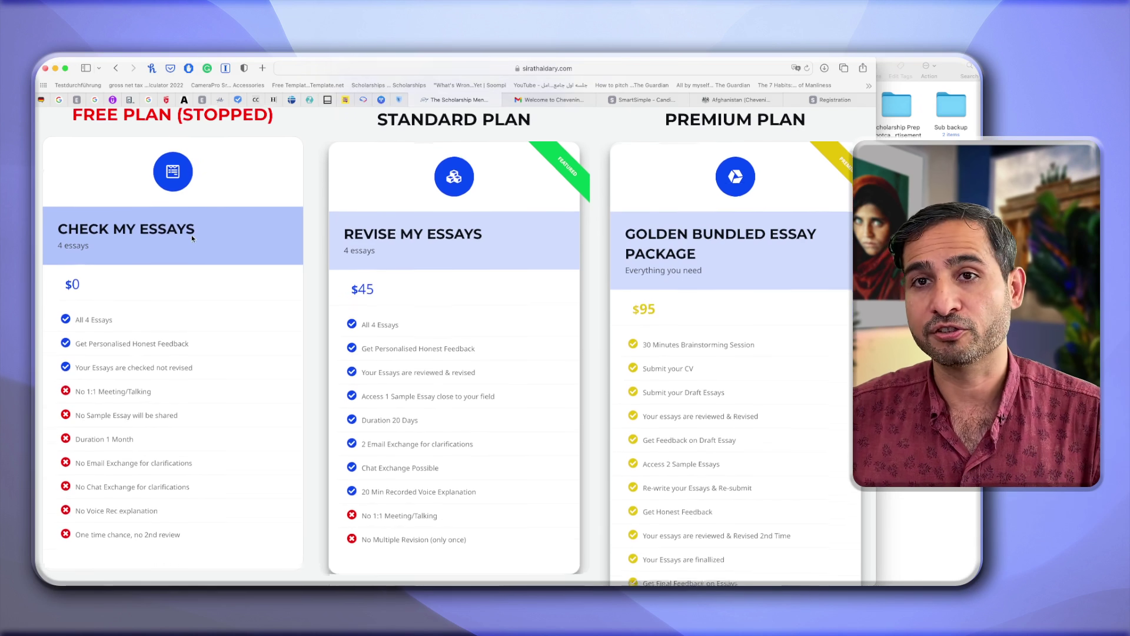
{"action": "scroll", "coordinate": [192, 235], "scroll_direction": "up", "scroll_amount": 1}
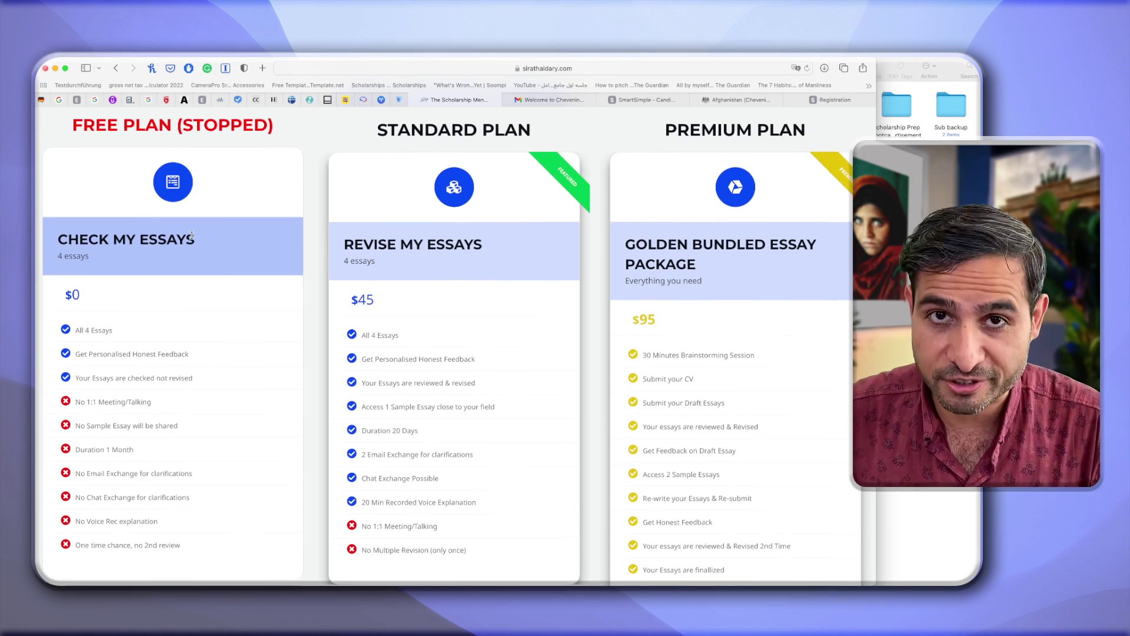
{"action": "scroll", "coordinate": [192, 235], "scroll_direction": "down", "scroll_amount": 1}
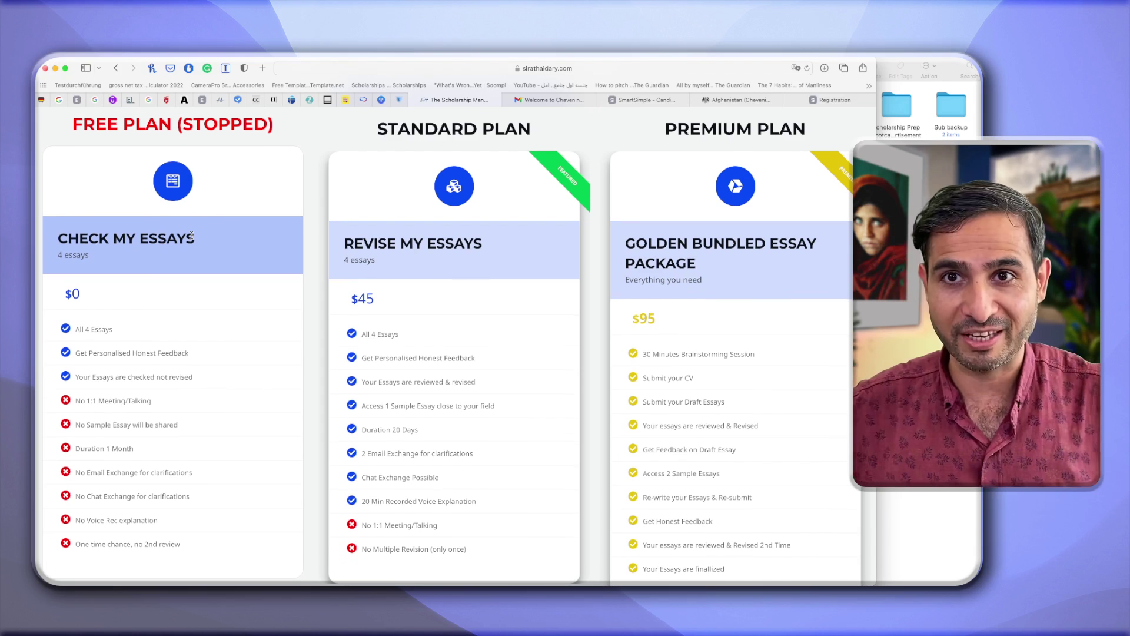
{"action": "scroll", "coordinate": [192, 235], "scroll_direction": "up", "scroll_amount": 1}
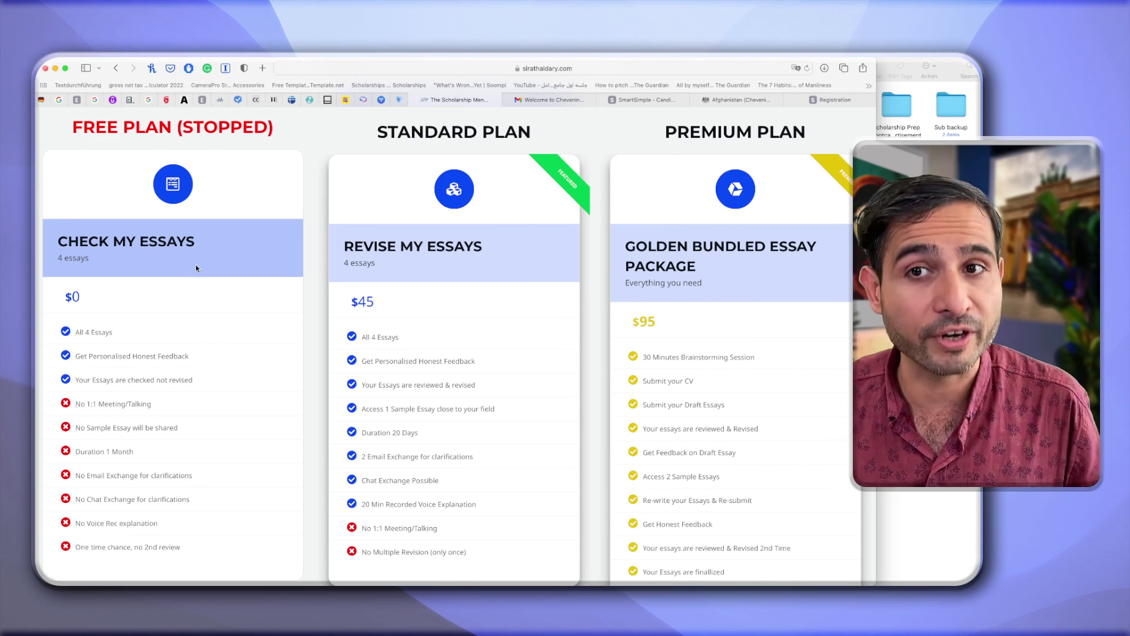
{"action": "scroll", "coordinate": [196, 267], "scroll_direction": "down", "scroll_amount": 1}
{"action": "scroll", "coordinate": [195, 268], "scroll_direction": "up", "scroll_amount": 1}
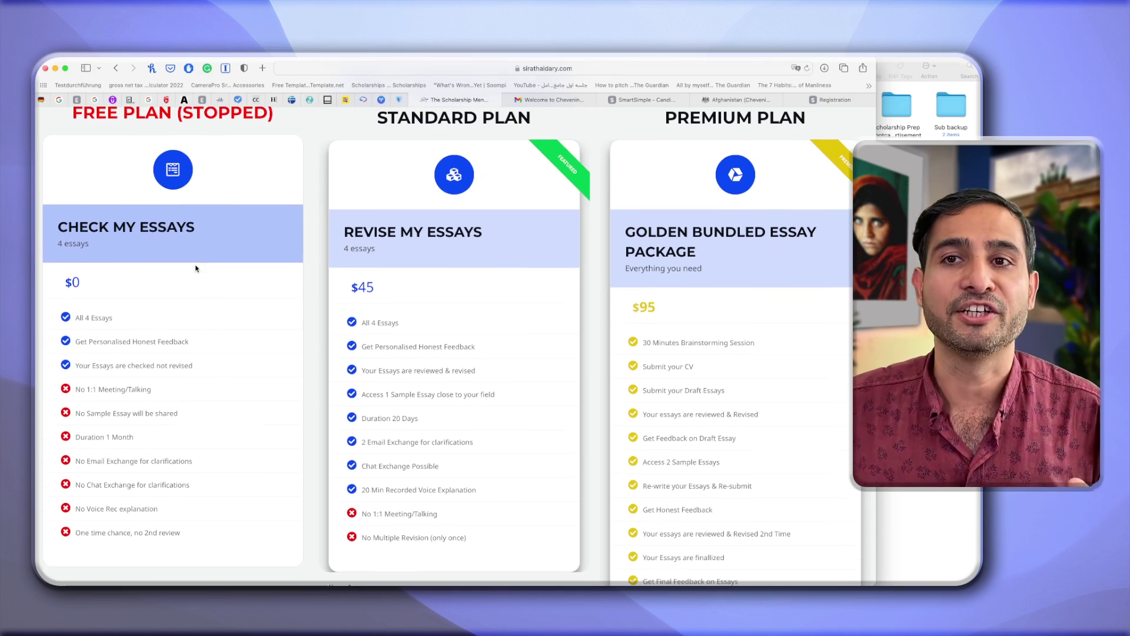
{"action": "scroll", "coordinate": [195, 268], "scroll_direction": "down", "scroll_amount": 1}
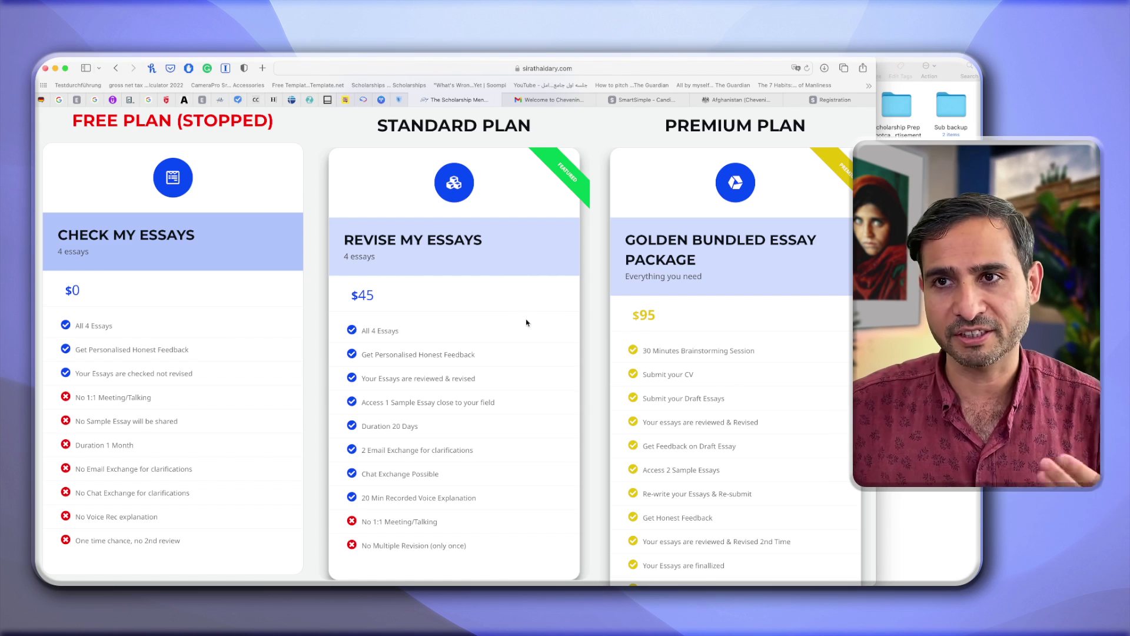
{"action": "scroll", "coordinate": [527, 323], "scroll_direction": "down", "scroll_amount": 1}
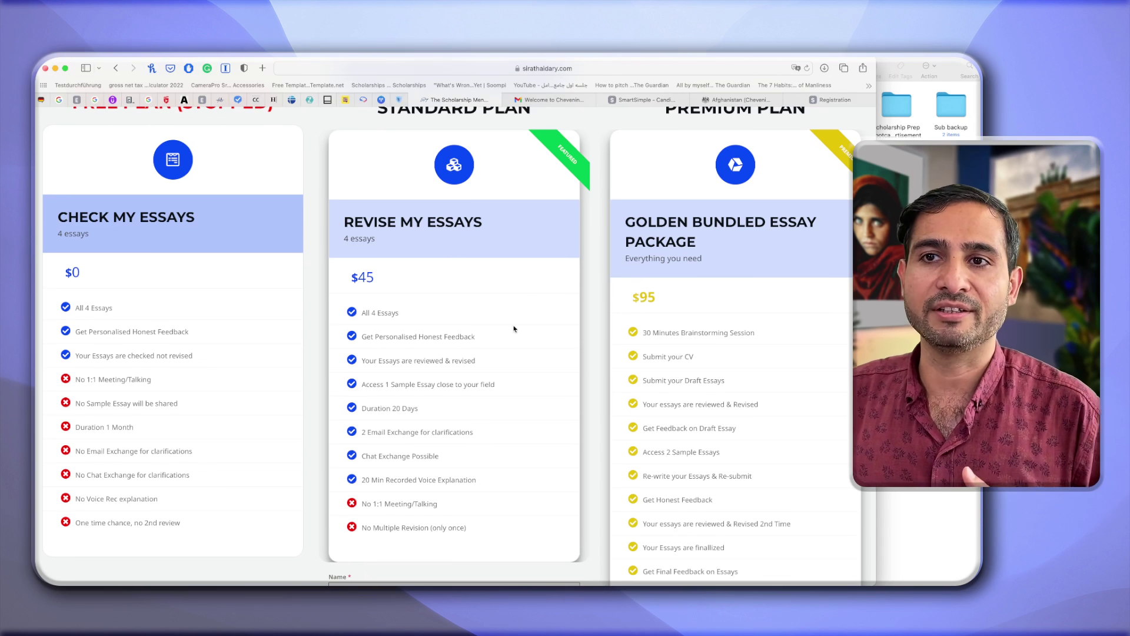
{"action": "scroll", "coordinate": [521, 392], "scroll_direction": "down", "scroll_amount": 10}
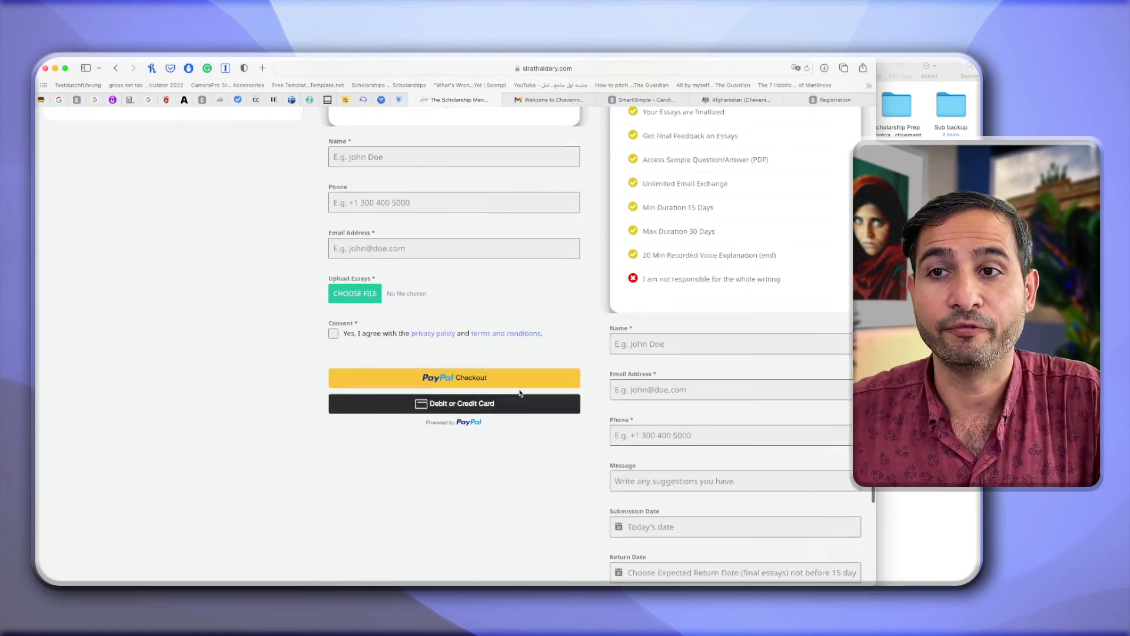
{"action": "scroll", "coordinate": [520, 393], "scroll_direction": "down", "scroll_amount": 10}
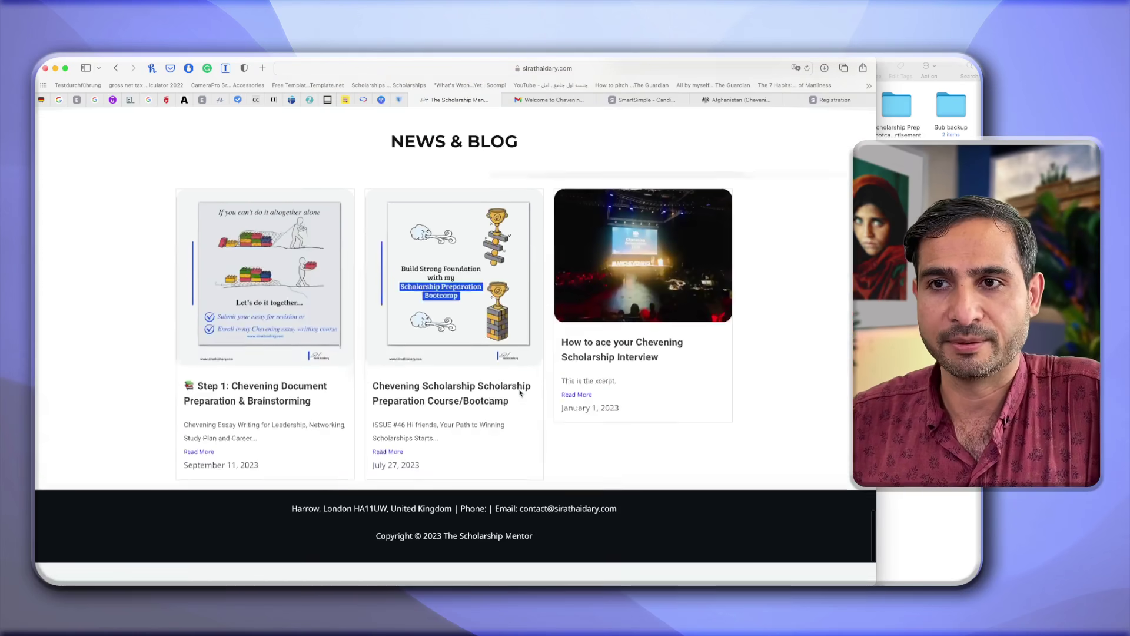
{"action": "scroll", "coordinate": [521, 393], "scroll_direction": "up", "scroll_amount": 15}
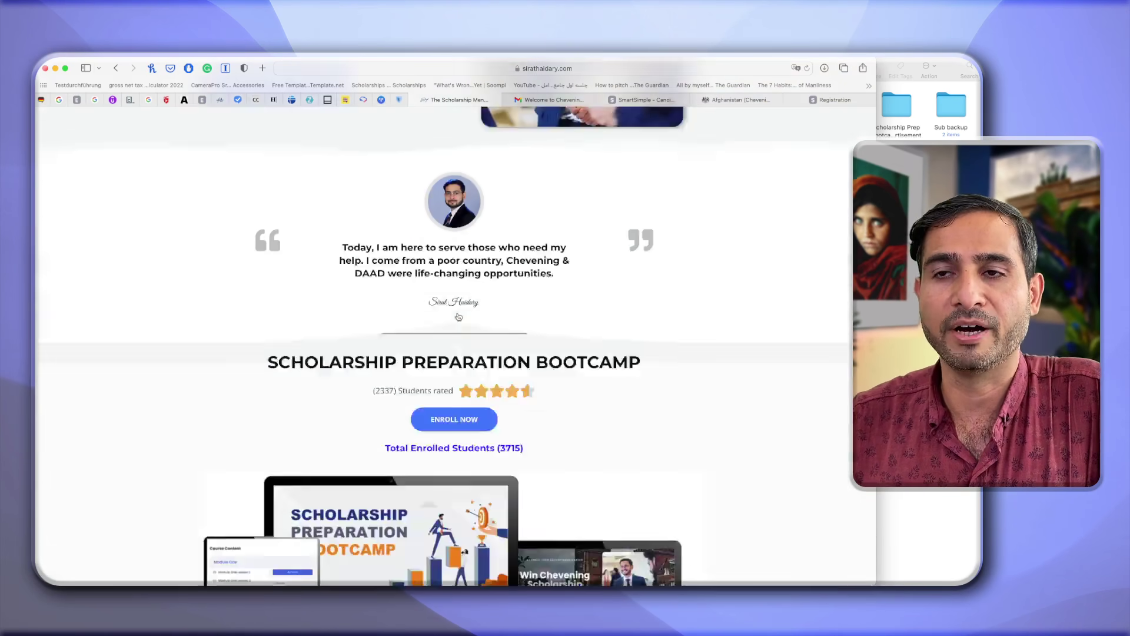
{"action": "scroll", "coordinate": [459, 318], "scroll_direction": "up", "scroll_amount": 5}
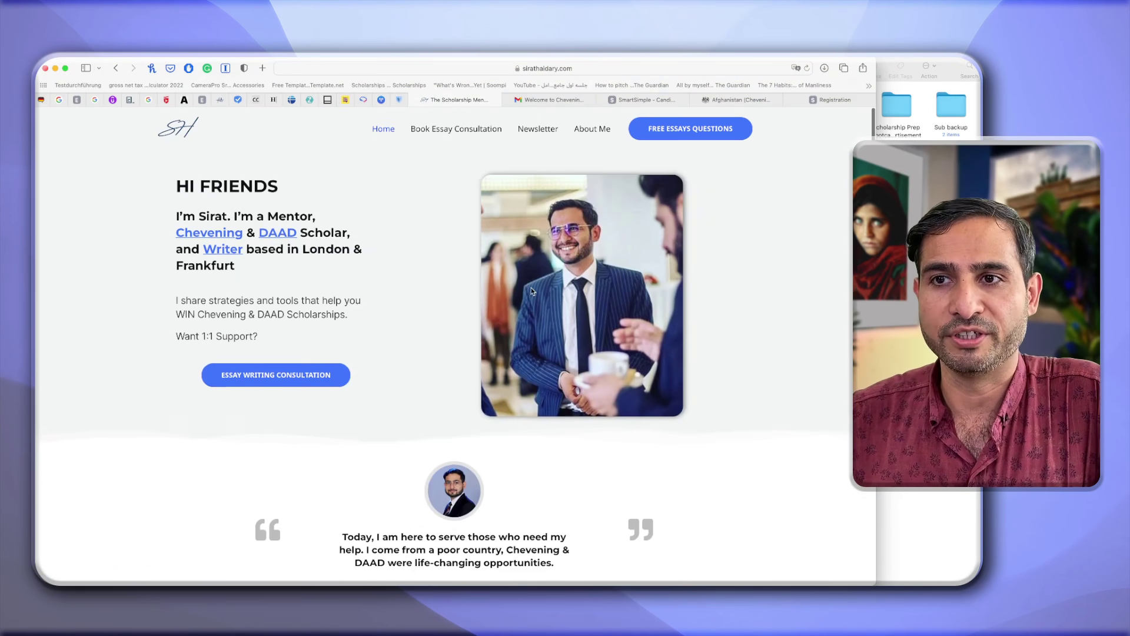
Scroll the Scholarship DNA Course List to the three courses priced €55, €55 and €70.
{"action": "scroll", "coordinate": [532, 277], "scroll_direction": "down", "scroll_amount": 5}
{"action": "scroll", "coordinate": [532, 291], "scroll_direction": "down", "scroll_amount": 3}
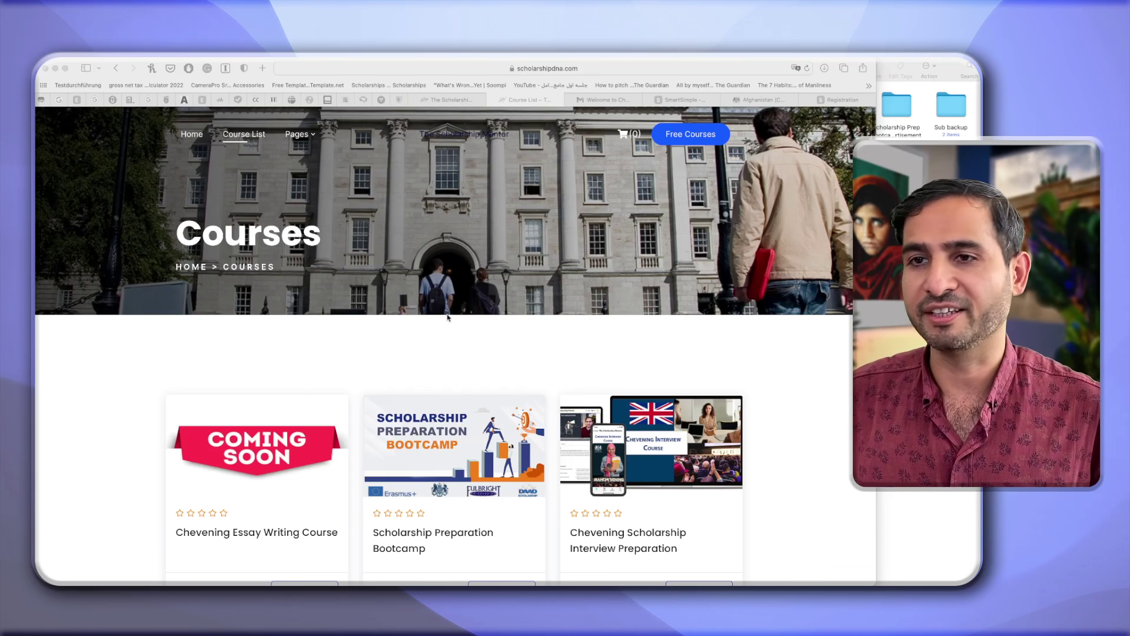
{"action": "scroll", "coordinate": [448, 318], "scroll_direction": "down", "scroll_amount": 3}
{"action": "scroll", "coordinate": [448, 318], "scroll_direction": "down", "scroll_amount": 2}
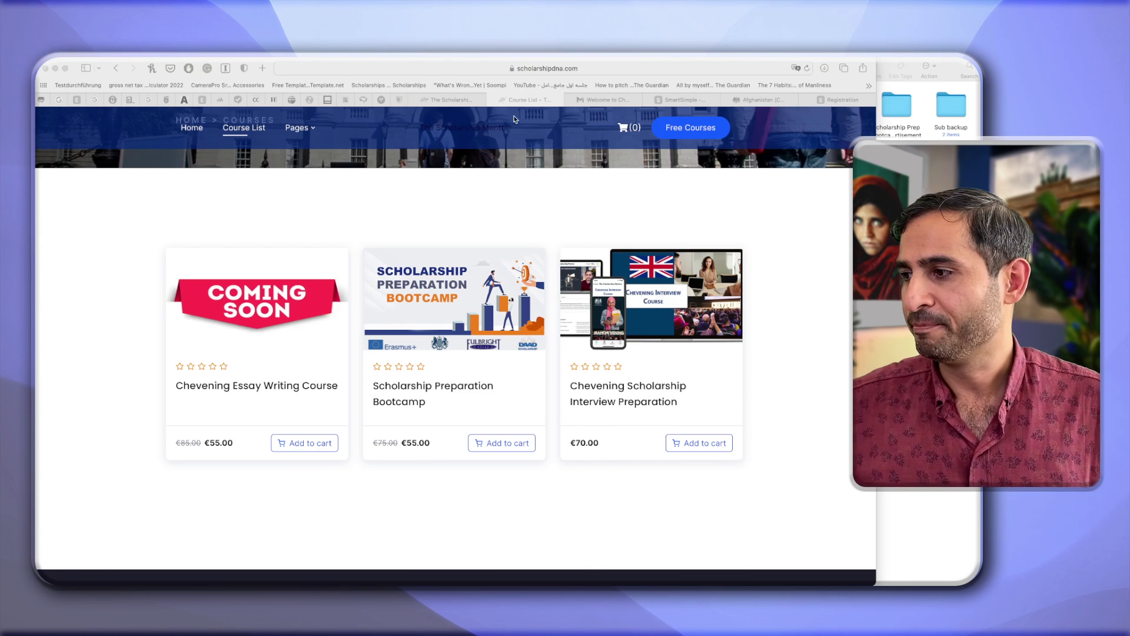
Close the registration confirmation and Chevening Afghanistan homepage tabs.
{"action": "left_click", "coordinate": [455, 102]}
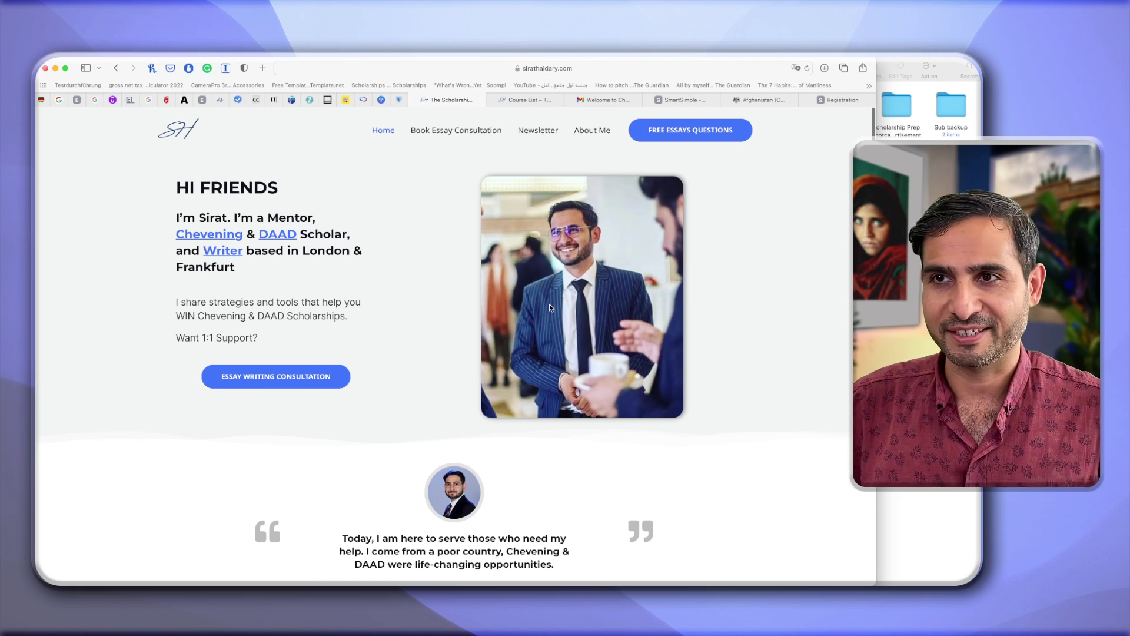
{"action": "left_click", "coordinate": [838, 100]}
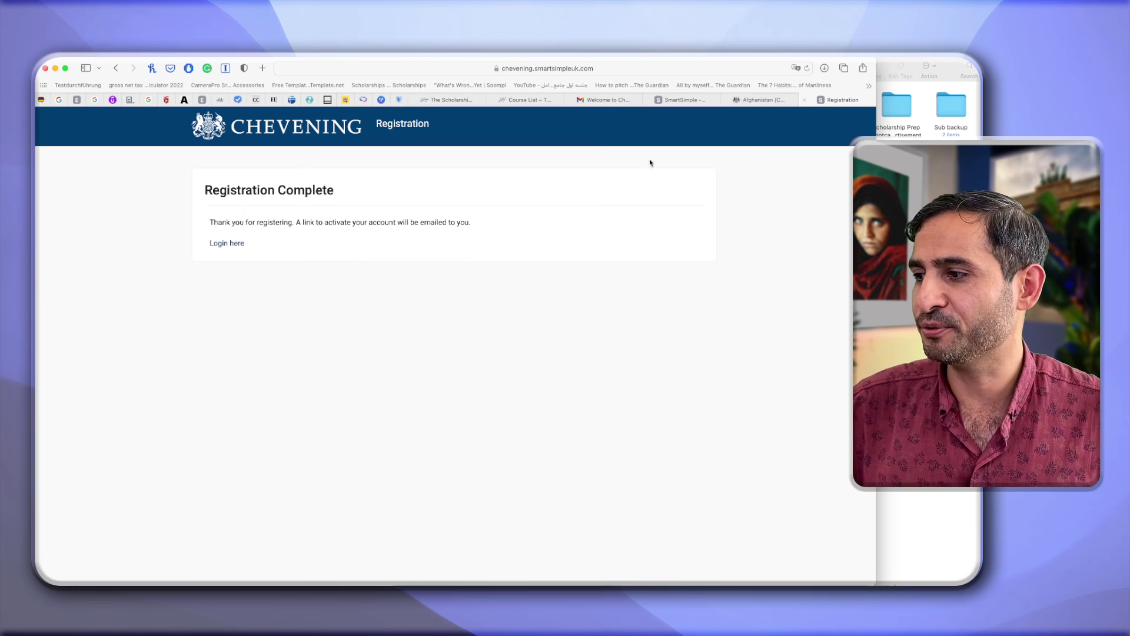
{"action": "left_click", "coordinate": [806, 100]}
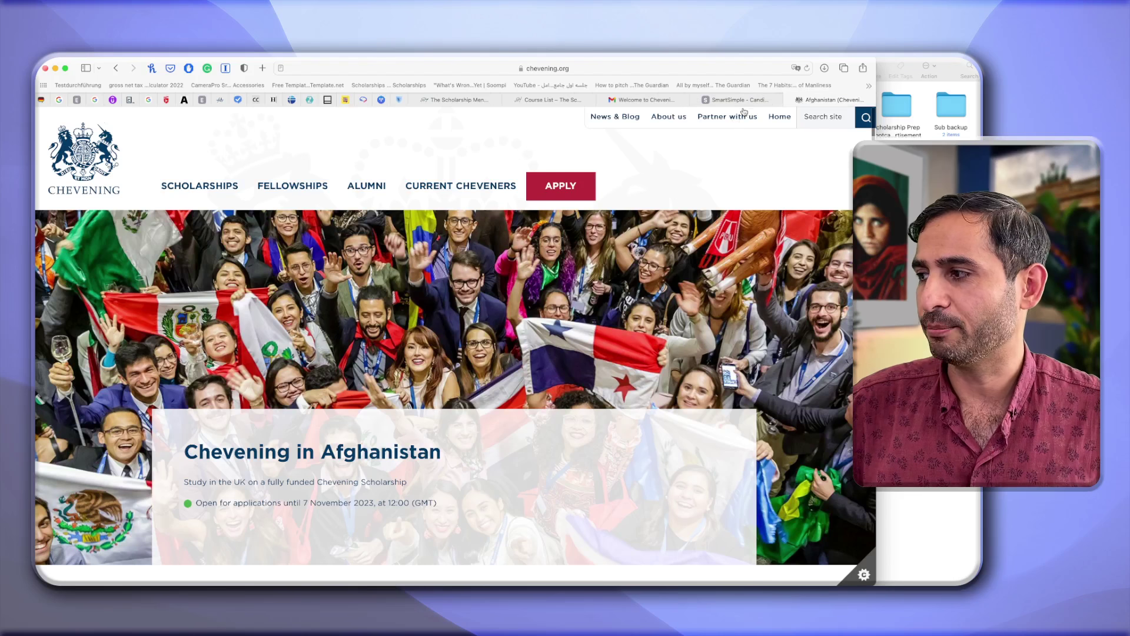
{"action": "left_click", "coordinate": [790, 100]}
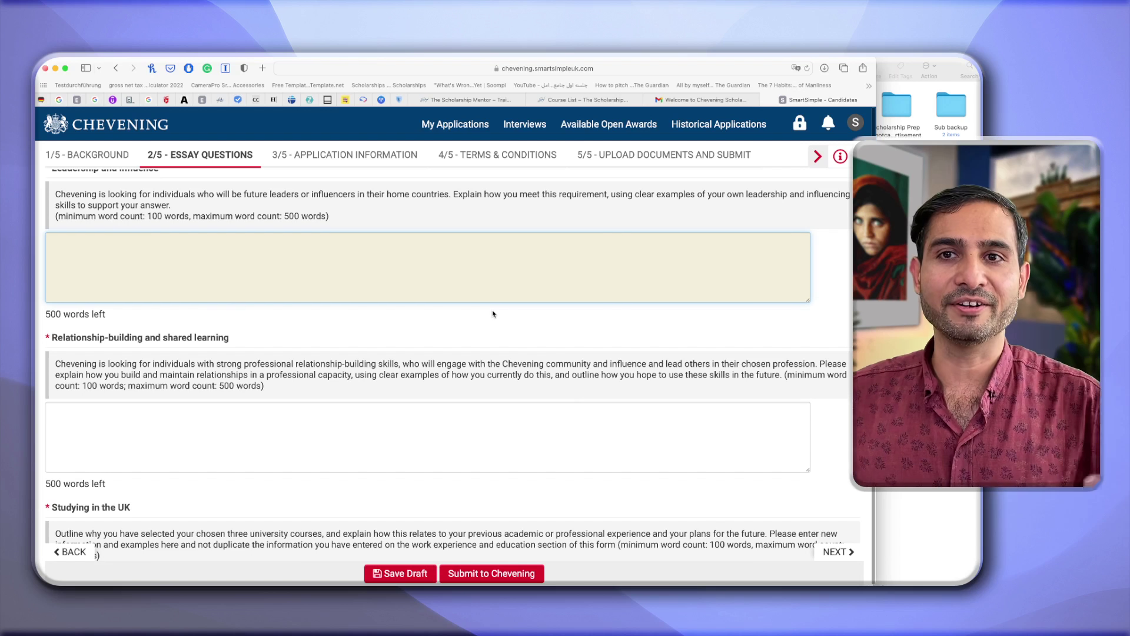
Highlight the post-study career plan requirement in the Essay Questions step.
{"action": "scroll", "coordinate": [492, 314], "scroll_direction": "down", "scroll_amount": 5}
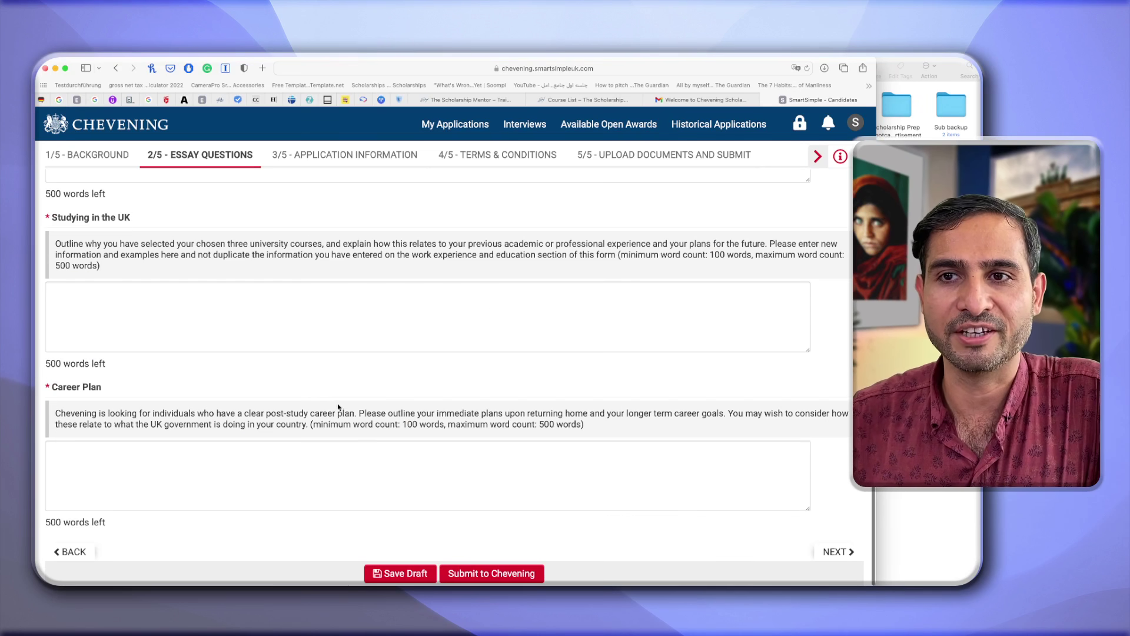
{"action": "left_click_drag", "start_coordinate": [334, 413], "coordinate": [219, 413]}
{"action": "scroll", "coordinate": [219, 413], "scroll_direction": "up", "scroll_amount": 10}
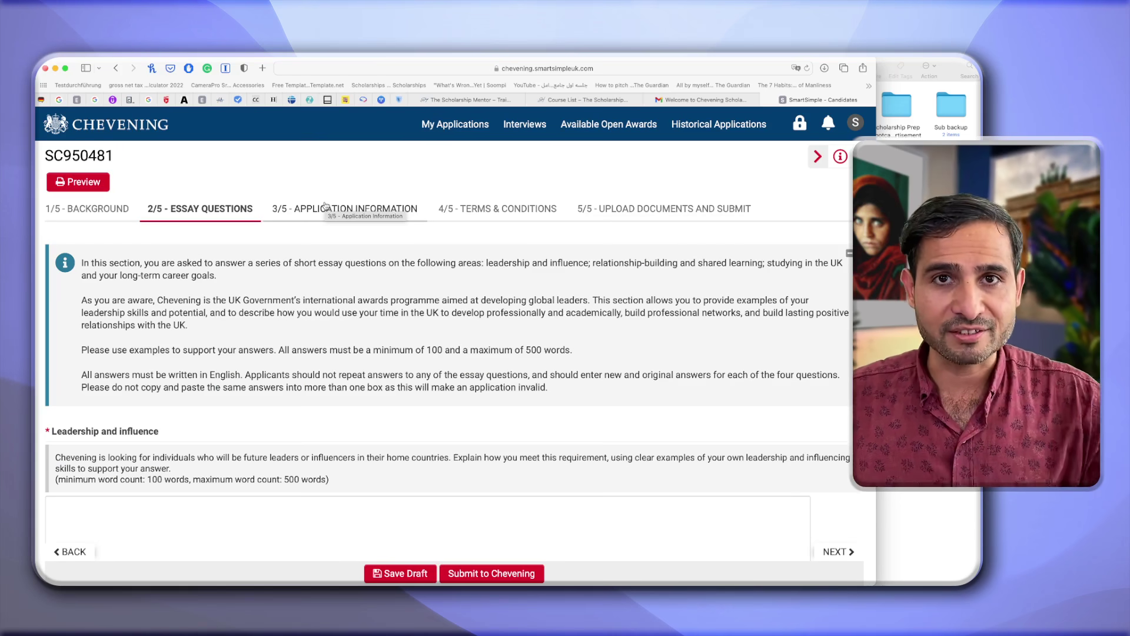
Open the 3/5 Application Information step and scroll to the university application details.
{"action": "left_click", "coordinate": [325, 207]}
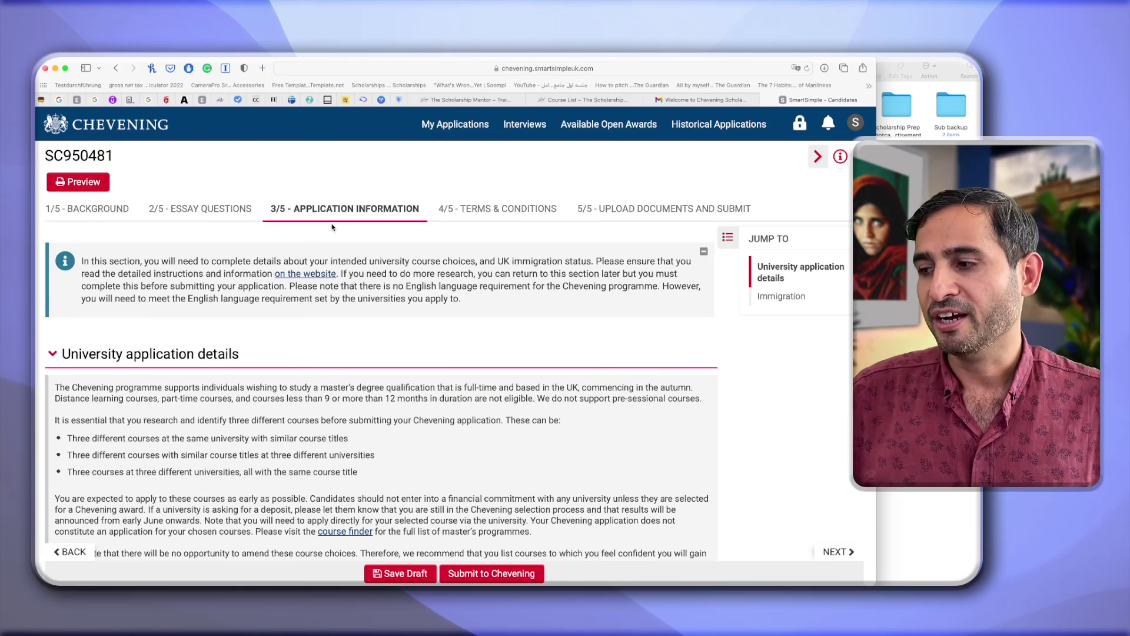
{"action": "scroll", "coordinate": [350, 334], "scroll_direction": "down", "scroll_amount": 5}
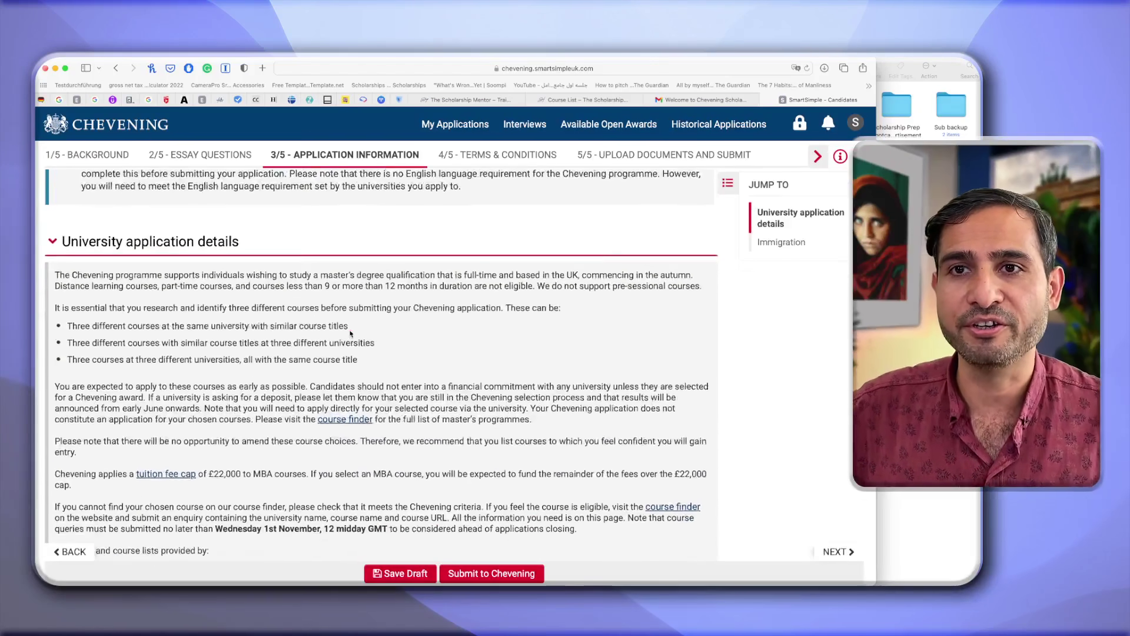
{"action": "scroll", "coordinate": [350, 330], "scroll_direction": "down", "scroll_amount": 3}
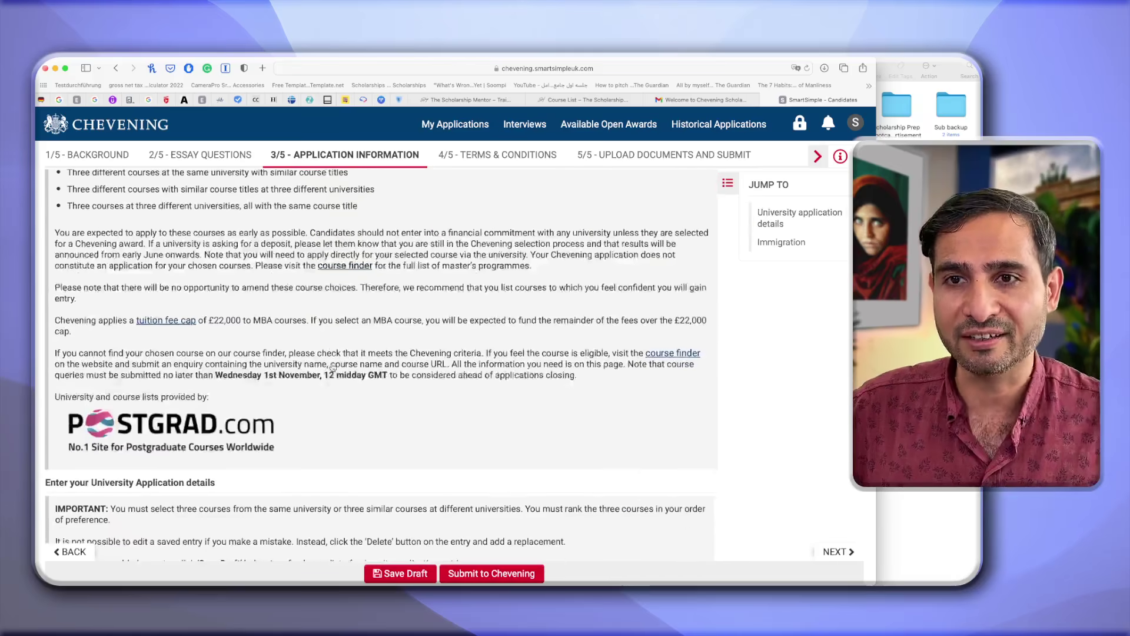
{"action": "scroll", "coordinate": [209, 438], "scroll_direction": "down", "scroll_amount": 3}
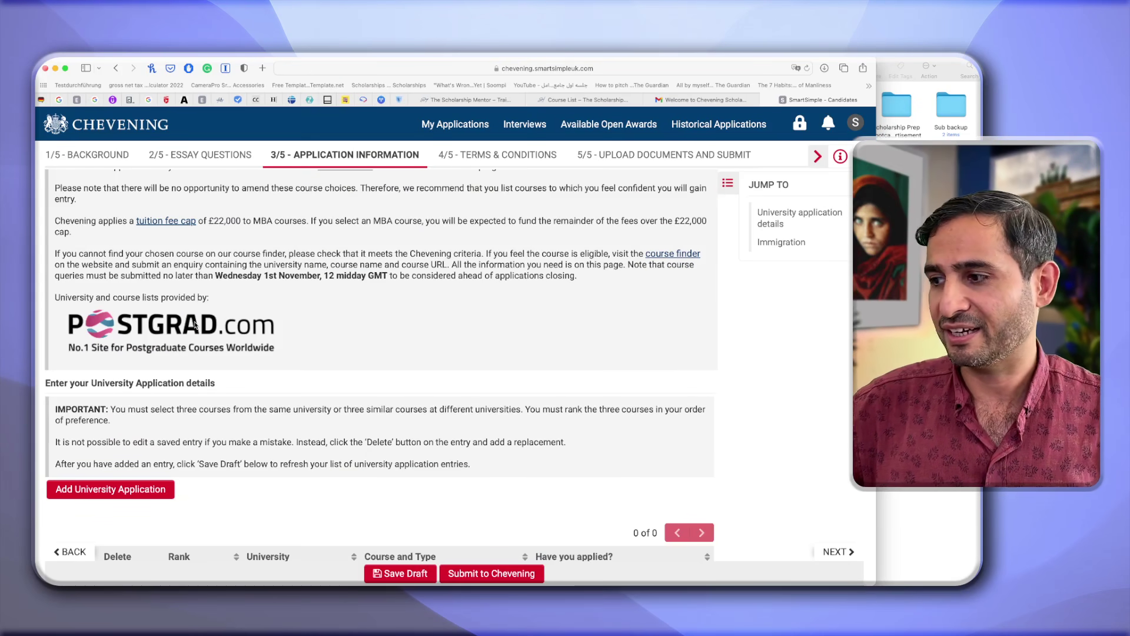
{"action": "scroll", "coordinate": [196, 324], "scroll_direction": "down", "scroll_amount": 4}
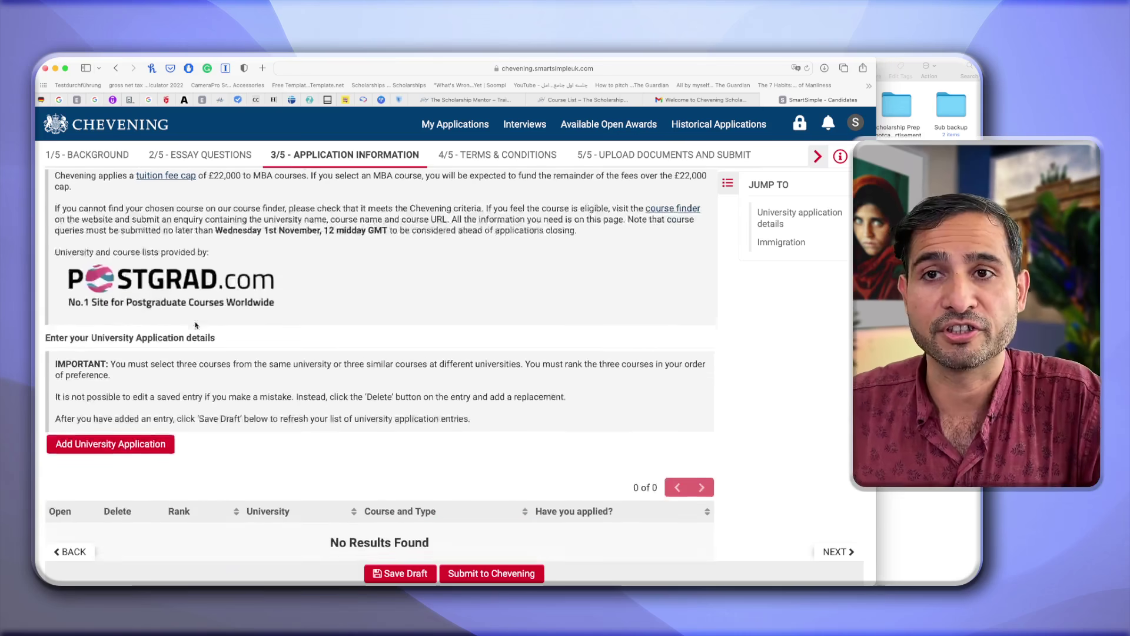
{"action": "scroll", "coordinate": [219, 303], "scroll_direction": "down", "scroll_amount": 1}
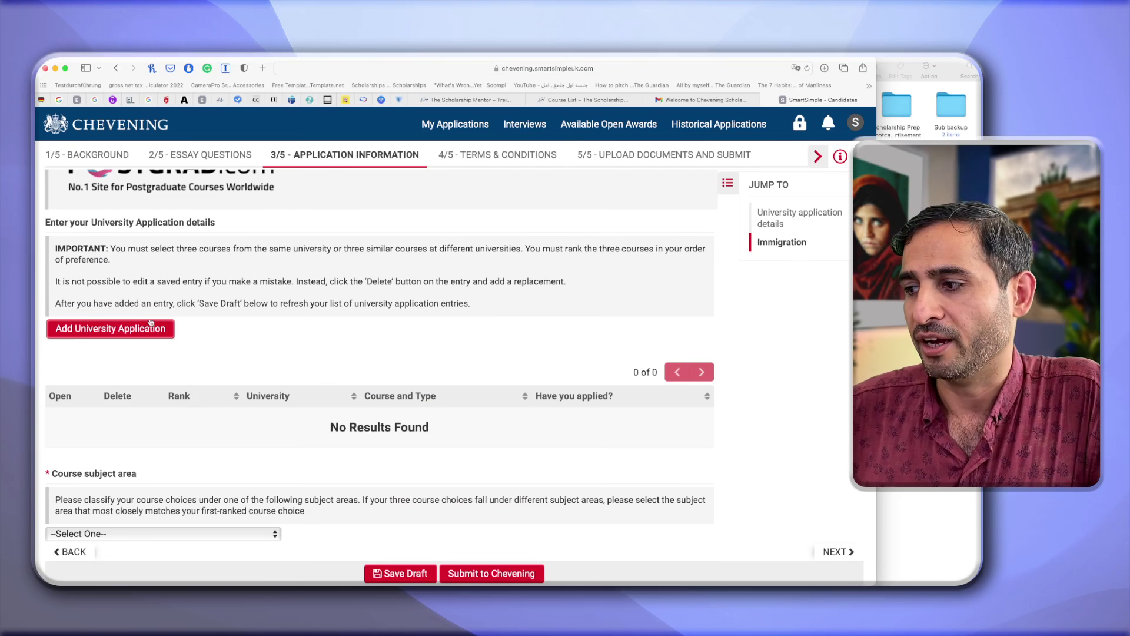
{"action": "scroll", "coordinate": [188, 395], "scroll_direction": "down", "scroll_amount": 2}
{"action": "scroll", "coordinate": [188, 395], "scroll_direction": "down", "scroll_amount": 1}
{"action": "scroll", "coordinate": [117, 301], "scroll_direction": "up", "scroll_amount": 2}
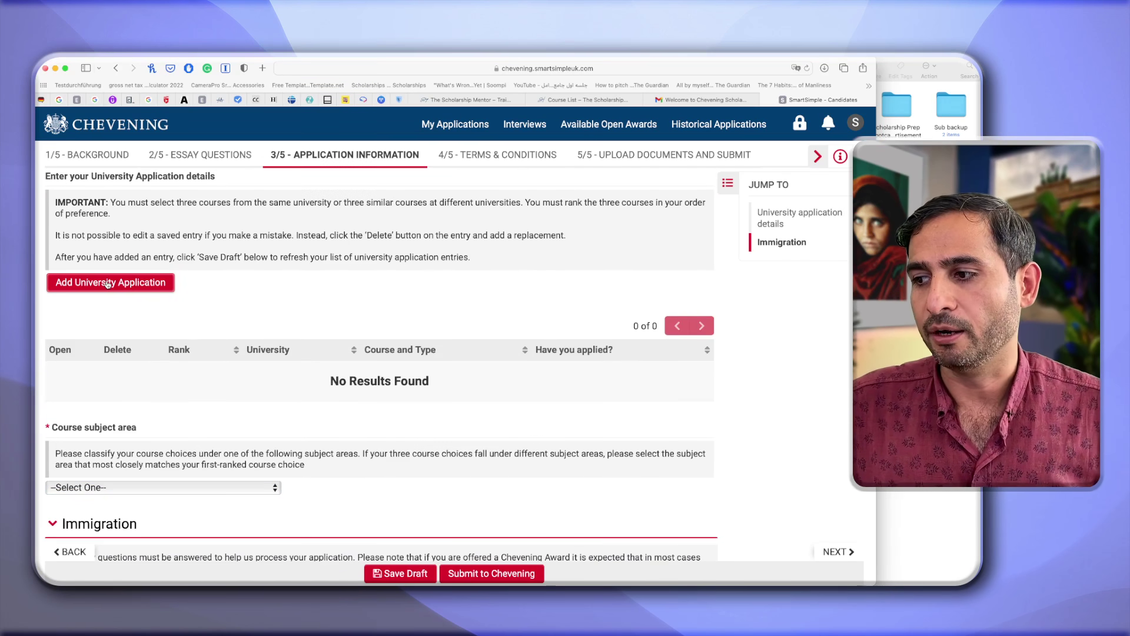
Add a university application, switch the choice from Suffolk to University of Aberdeen, and confirm it.
{"action": "left_click", "coordinate": [107, 284]}
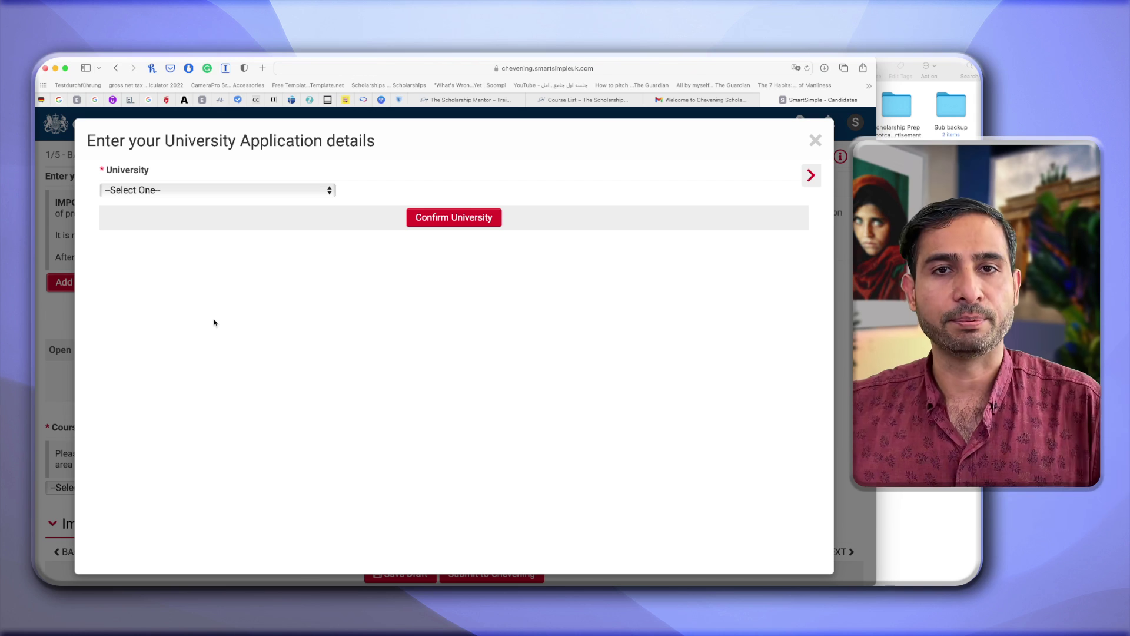
{"action": "left_click", "coordinate": [312, 191]}
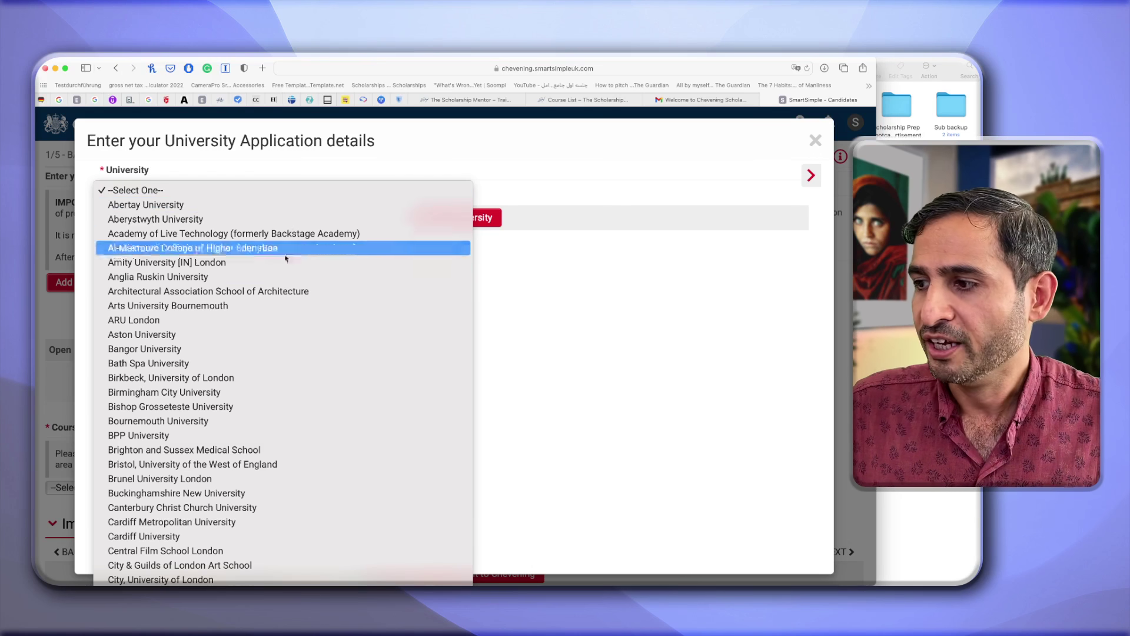
{"action": "scroll", "coordinate": [281, 373], "scroll_direction": "down", "scroll_amount": 10}
{"action": "scroll", "coordinate": [280, 376], "scroll_direction": "down", "scroll_amount": 15}
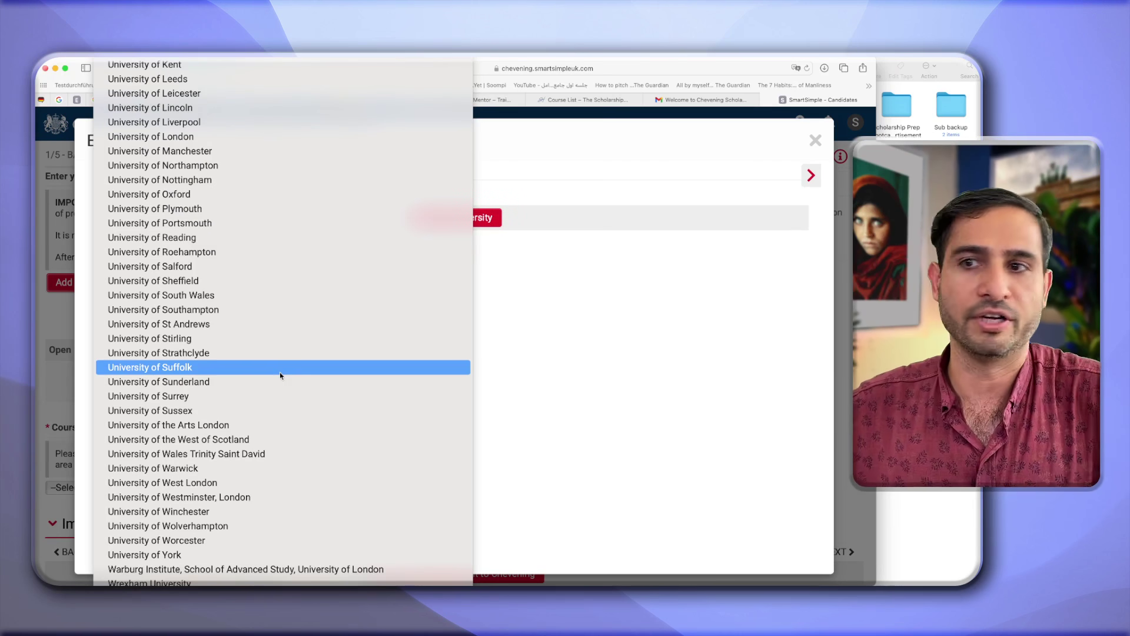
{"action": "left_click", "coordinate": [280, 374]}
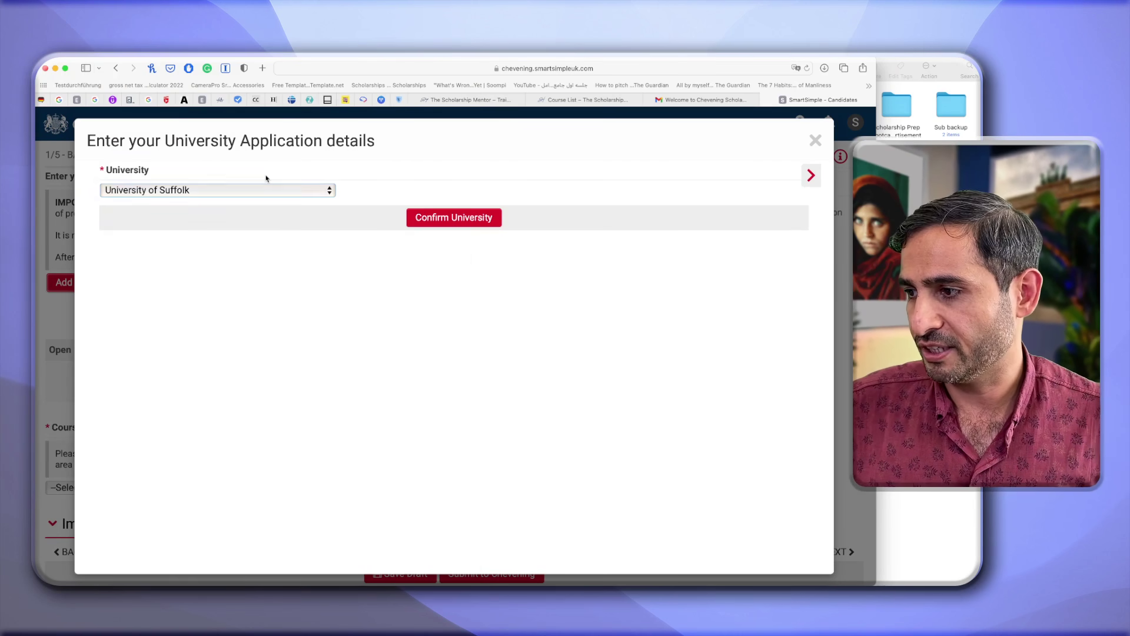
{"action": "left_click", "coordinate": [256, 190]}
{"action": "left_click", "coordinate": [221, 235]}
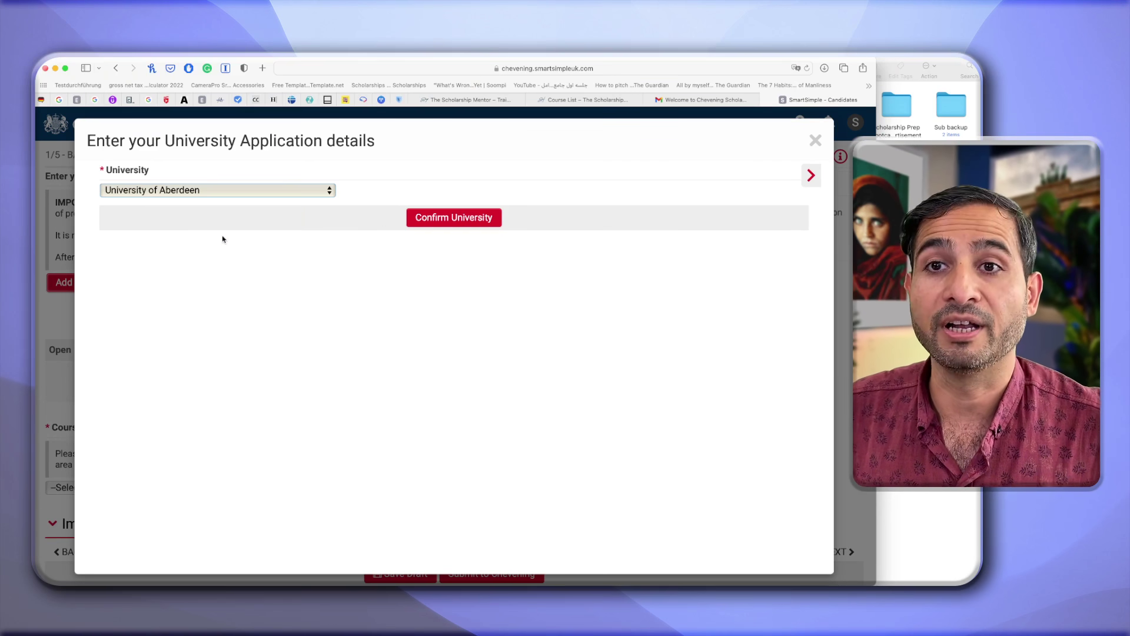
{"action": "left_click", "coordinate": [432, 224]}
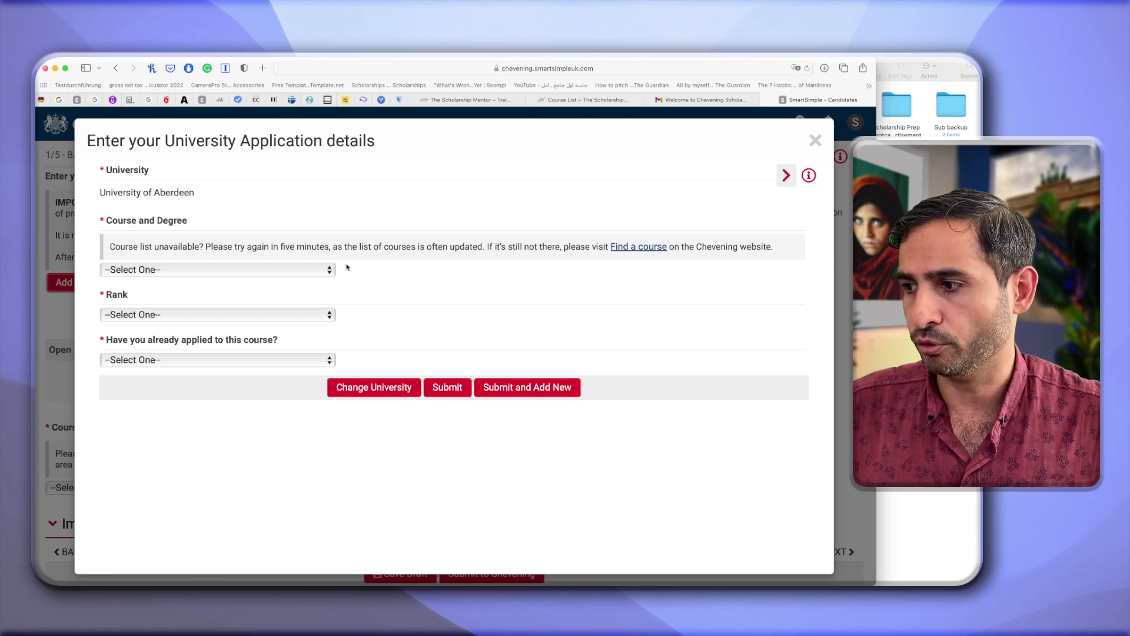
Choose International Commercial Law with Professional Skills (LLM) at Aberdeen and rank it 1.
{"action": "left_click", "coordinate": [296, 268]}
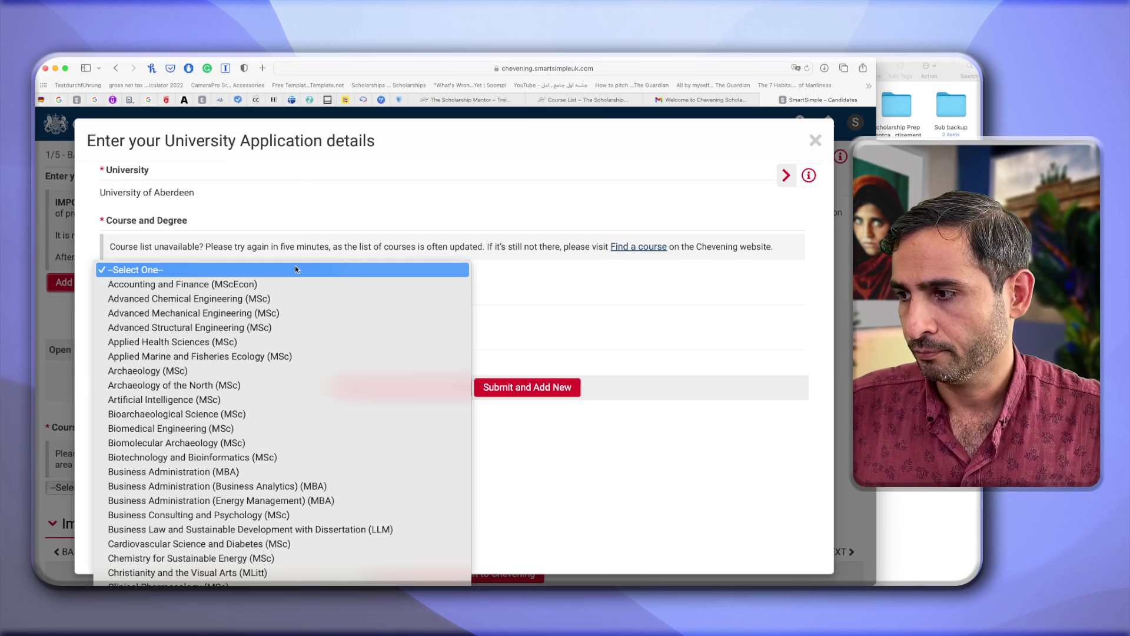
{"action": "scroll", "coordinate": [292, 388], "scroll_direction": "down", "scroll_amount": 10}
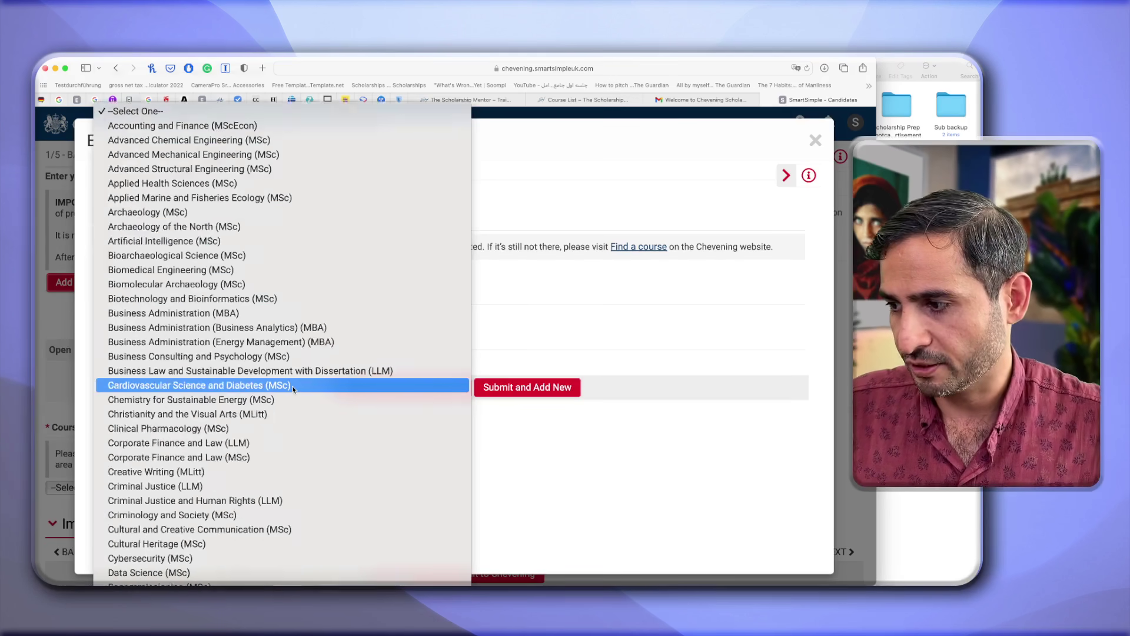
{"action": "scroll", "coordinate": [292, 388], "scroll_direction": "down", "scroll_amount": 3}
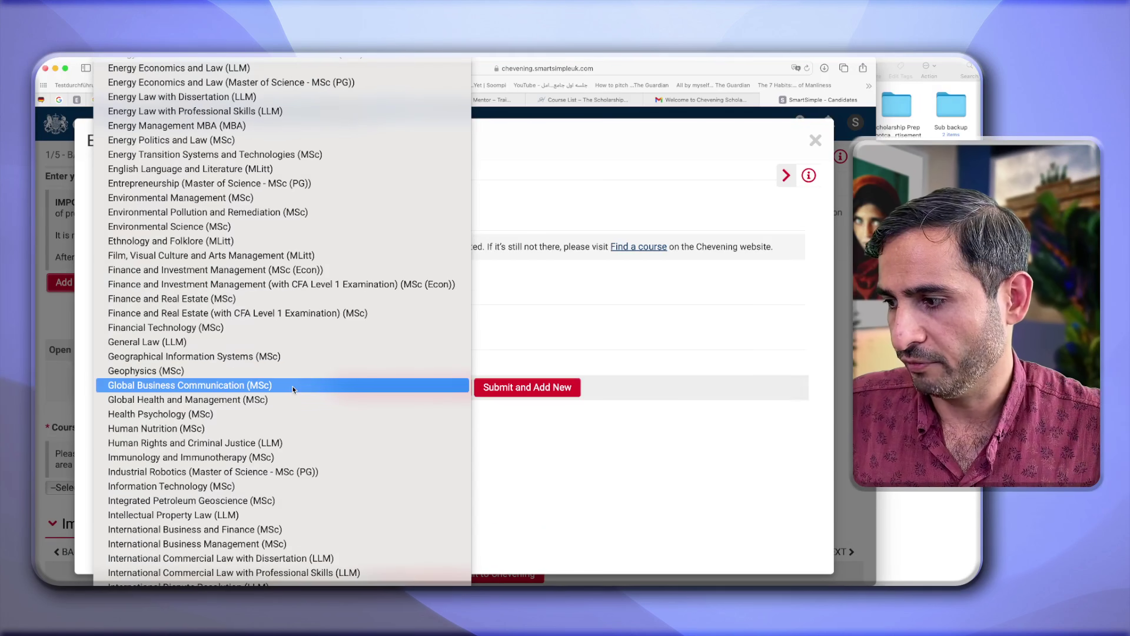
{"action": "scroll", "coordinate": [277, 383], "scroll_direction": "down", "scroll_amount": 3}
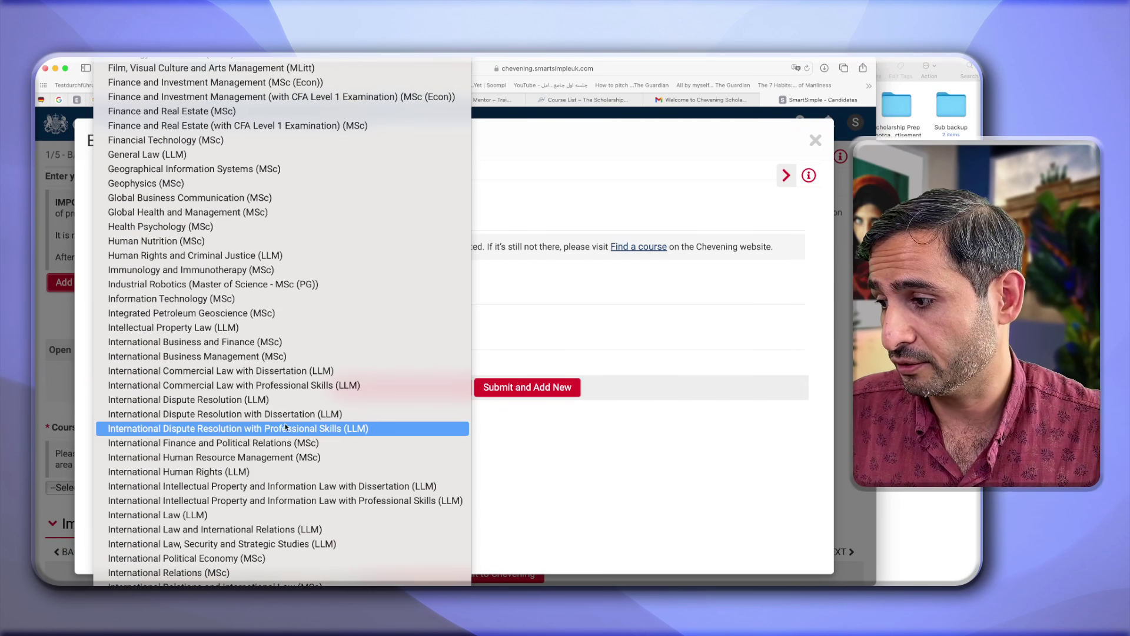
{"action": "left_click", "coordinate": [292, 388]}
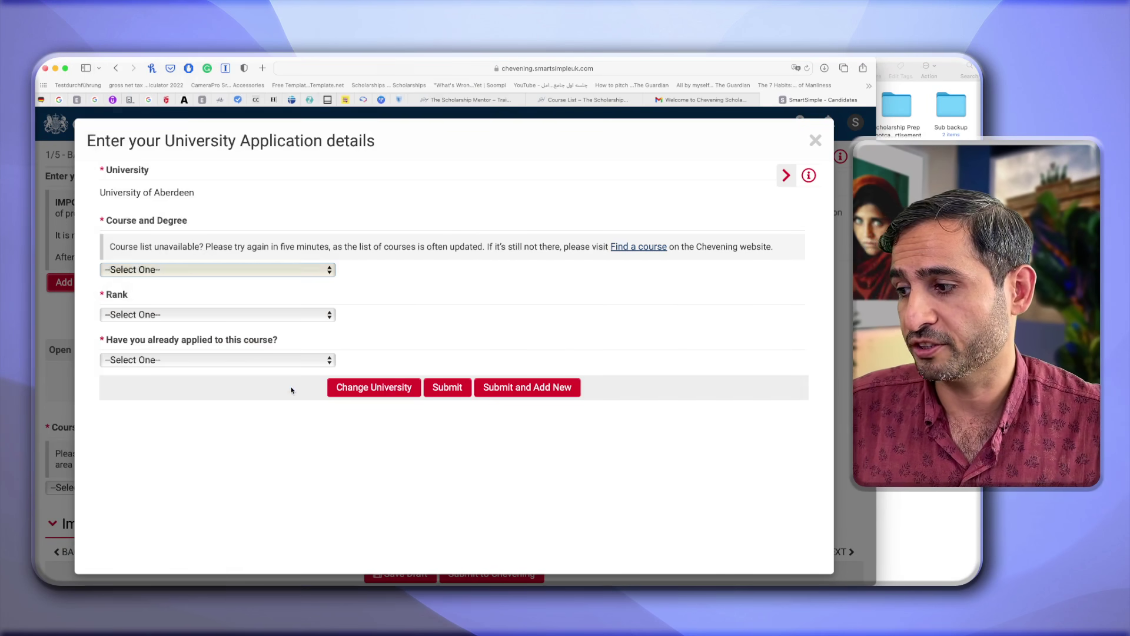
{"action": "left_click", "coordinate": [259, 317]}
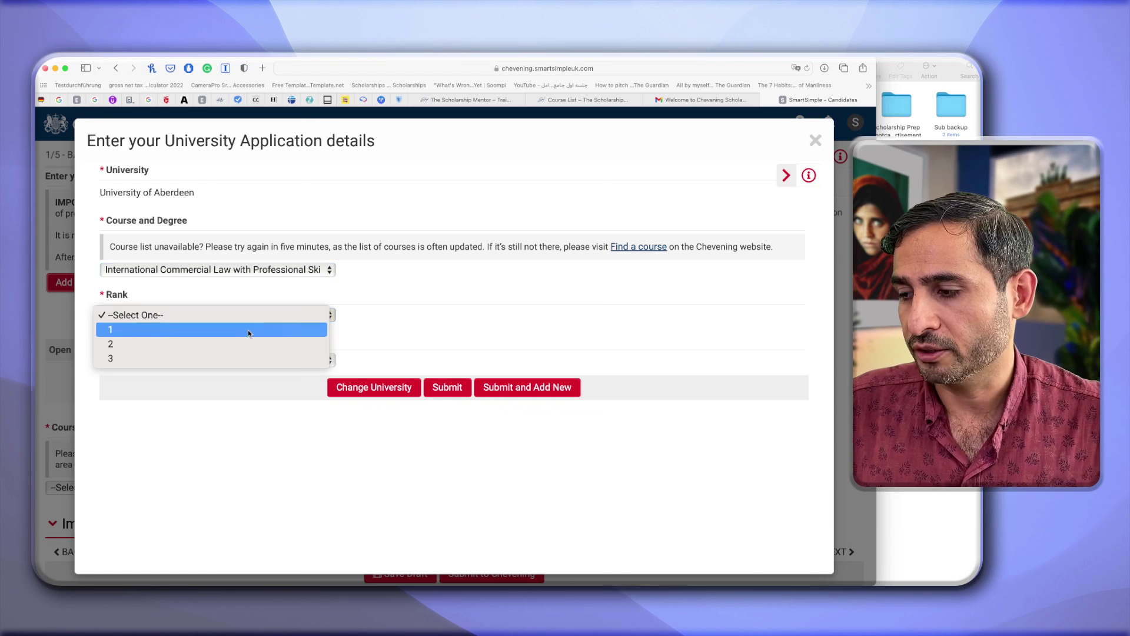
{"action": "left_click", "coordinate": [254, 330]}
{"action": "left_click", "coordinate": [259, 318]}
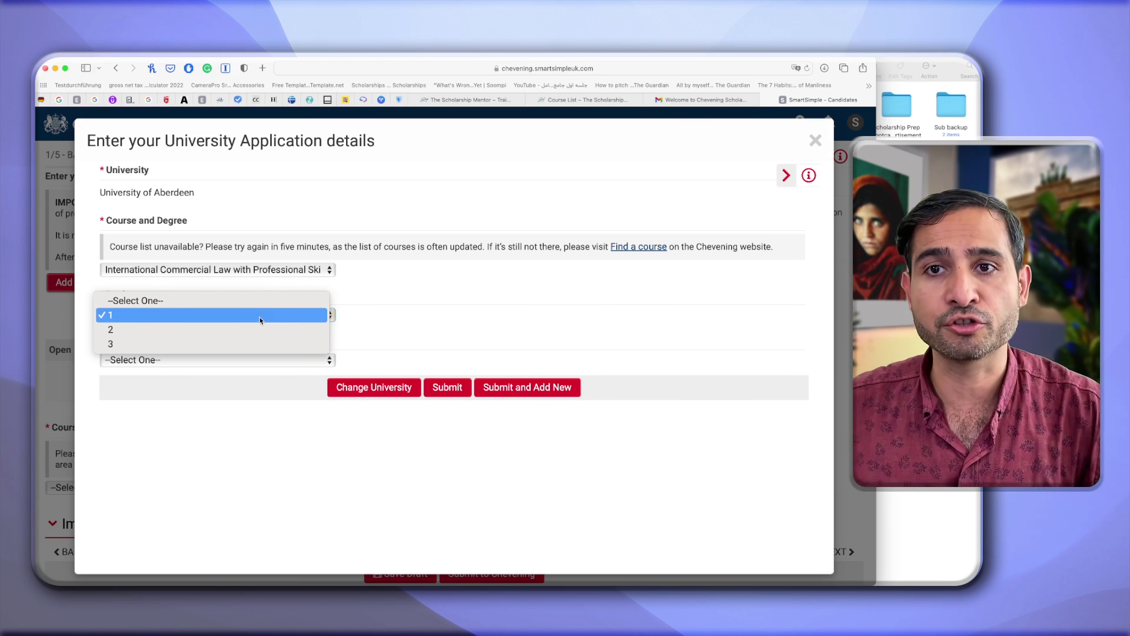
{"action": "left_click", "coordinate": [253, 316]}
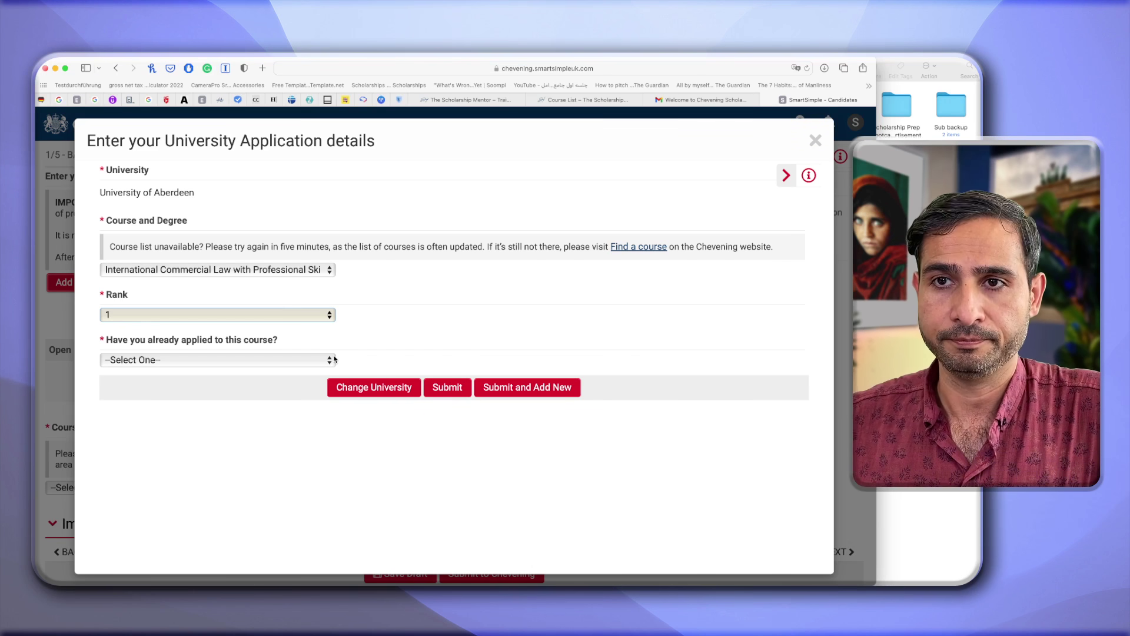
Set the prior application status to 'Yes - I have an unconditional offer'.
{"action": "left_click", "coordinate": [330, 361]}
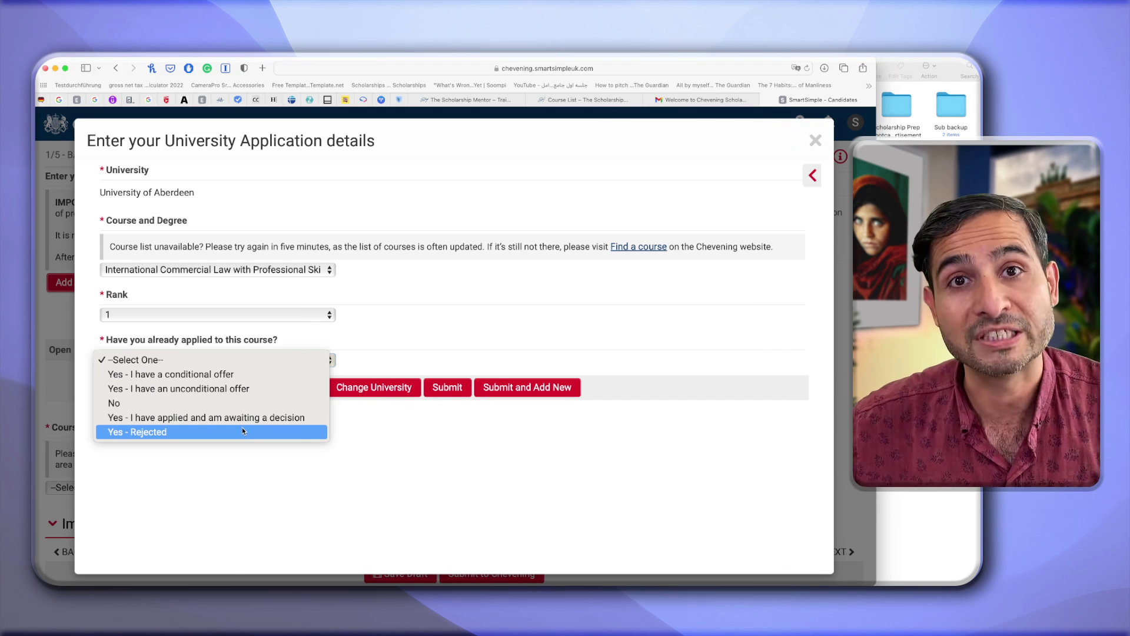
{"action": "left_click", "coordinate": [238, 376]}
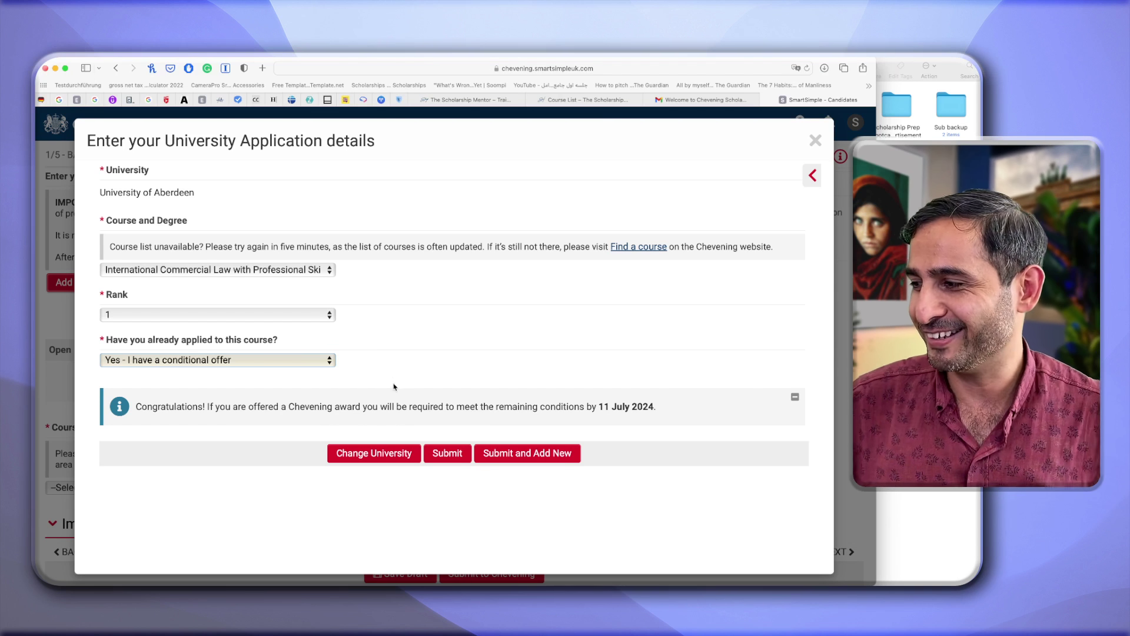
{"action": "left_click", "coordinate": [327, 362]}
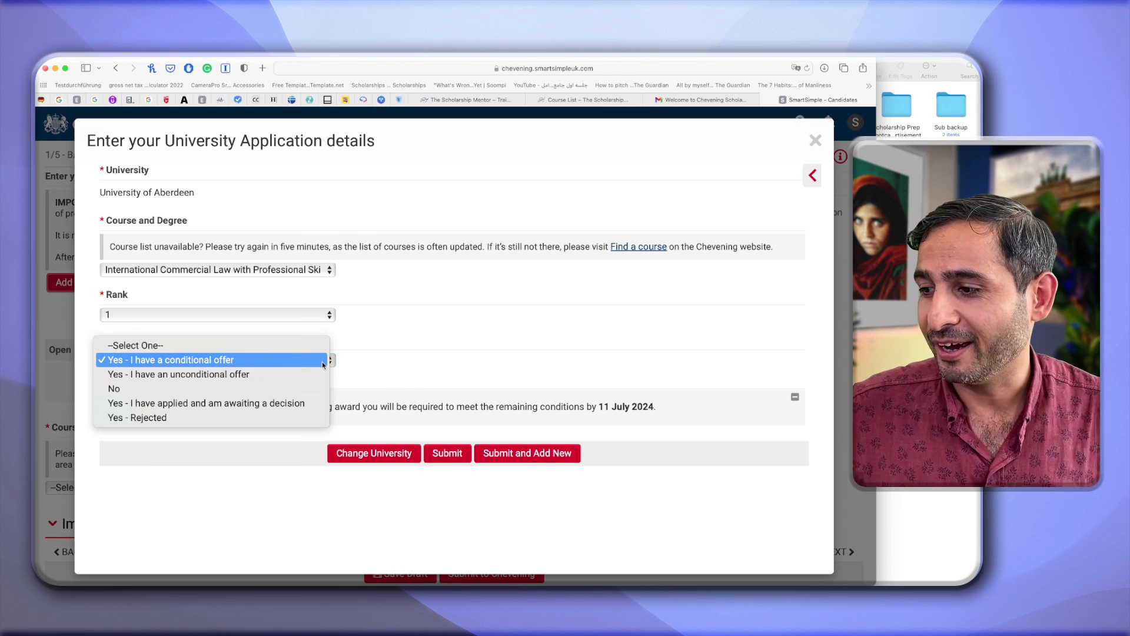
{"action": "left_click", "coordinate": [310, 373]}
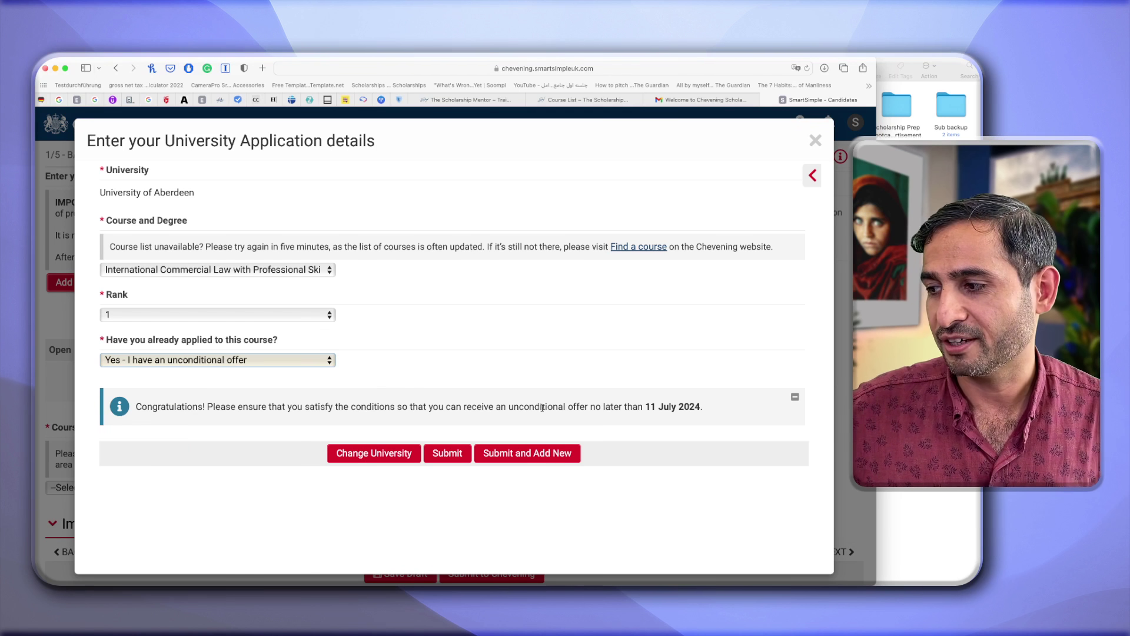
Submit the Aberdeen entry and start a new one for Birmingham City University.
{"action": "left_click", "coordinate": [447, 453]}
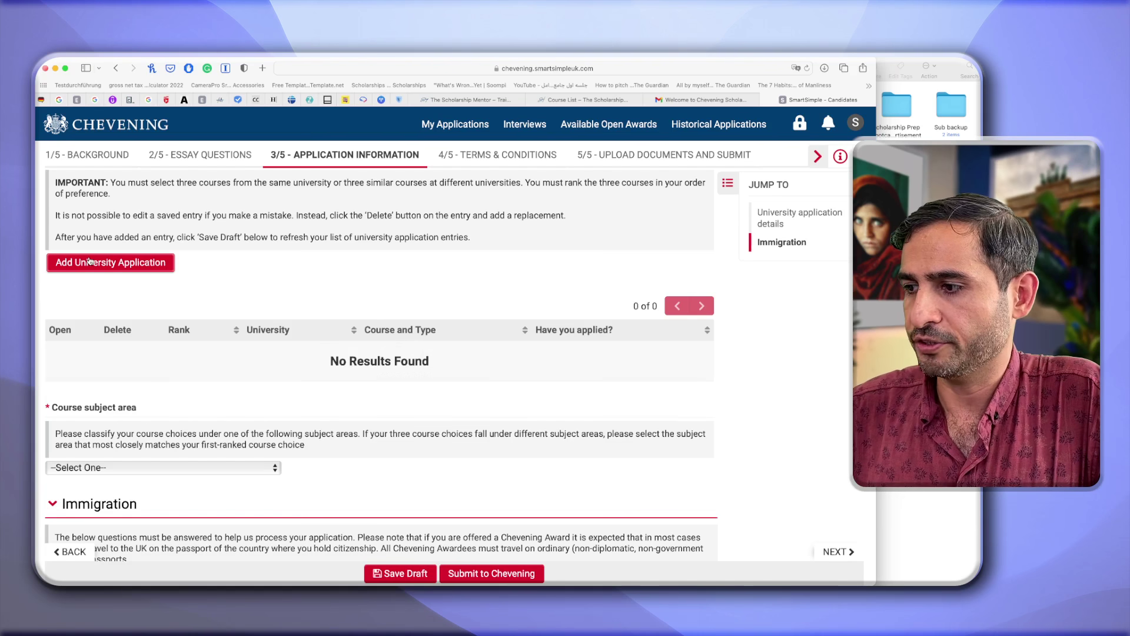
{"action": "left_click", "coordinate": [89, 261]}
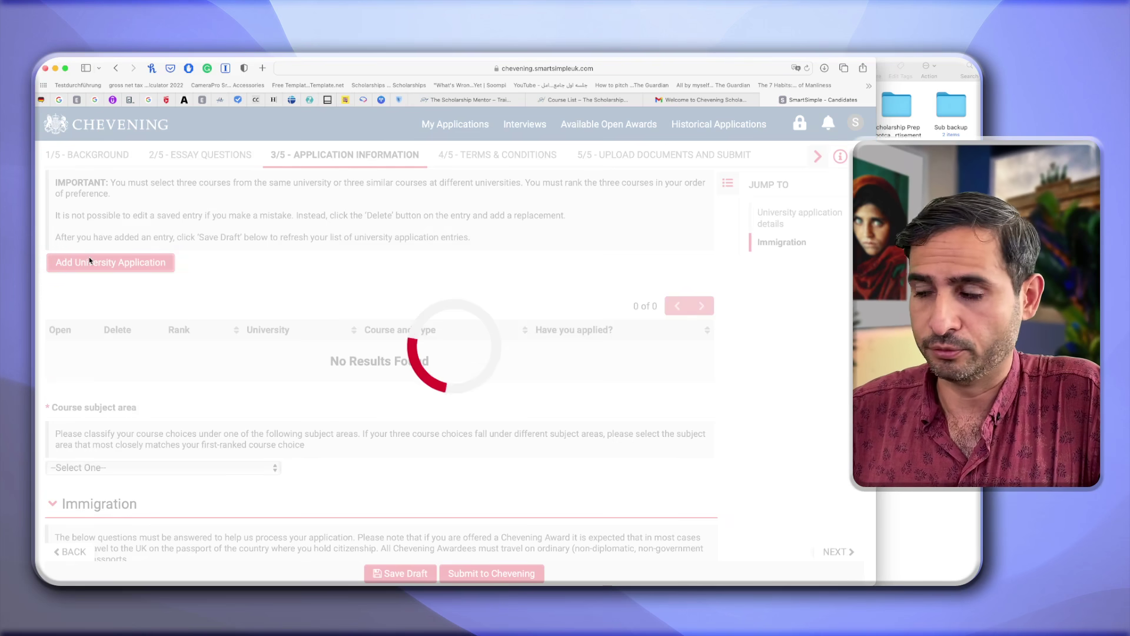
{"action": "left_click", "coordinate": [268, 194]}
{"action": "left_click", "coordinate": [257, 190]}
{"action": "left_click", "coordinate": [257, 189]}
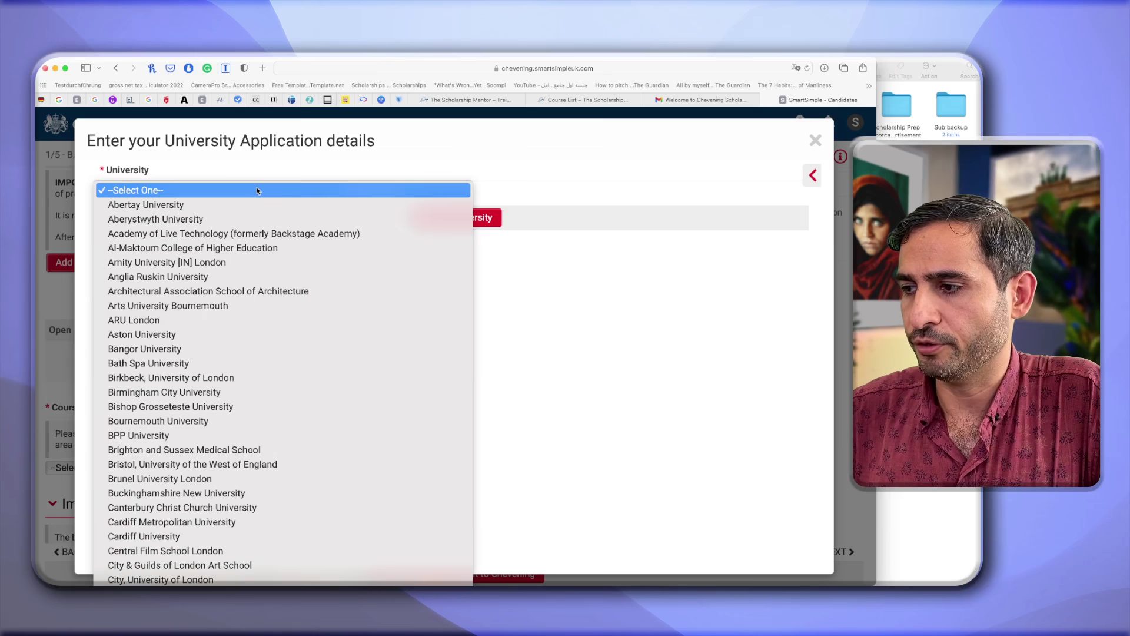
{"action": "left_click", "coordinate": [220, 393]}
Set International Business Law (LLM), rank 2, applied and awaiting a decision, and submit it.
{"action": "left_click", "coordinate": [301, 276]}
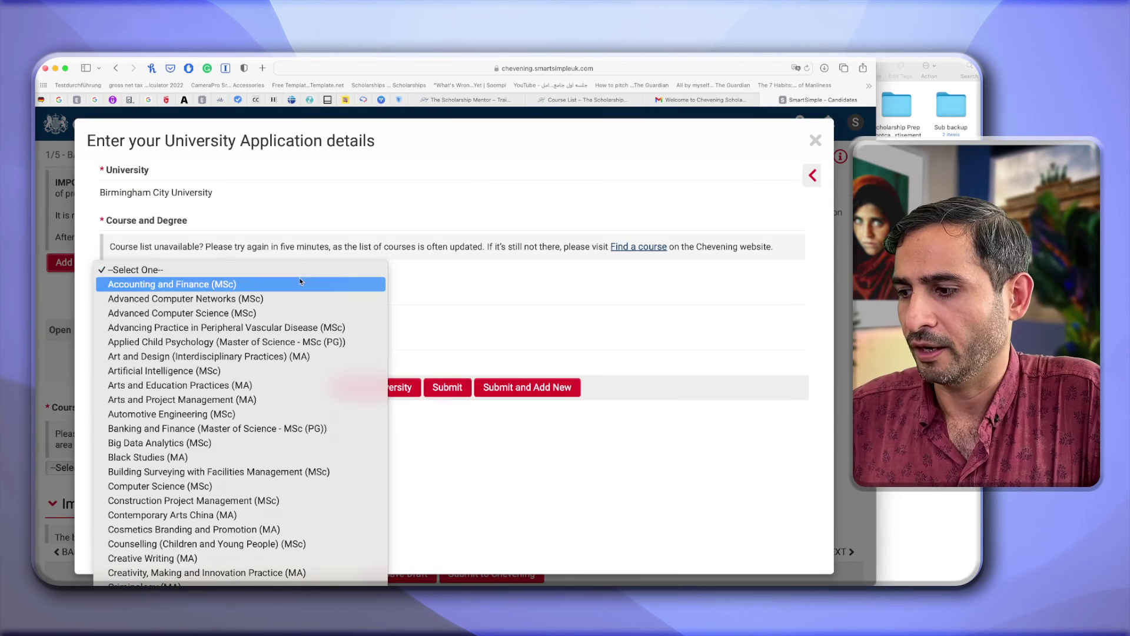
{"action": "scroll", "coordinate": [252, 518], "scroll_direction": "down", "scroll_amount": 10}
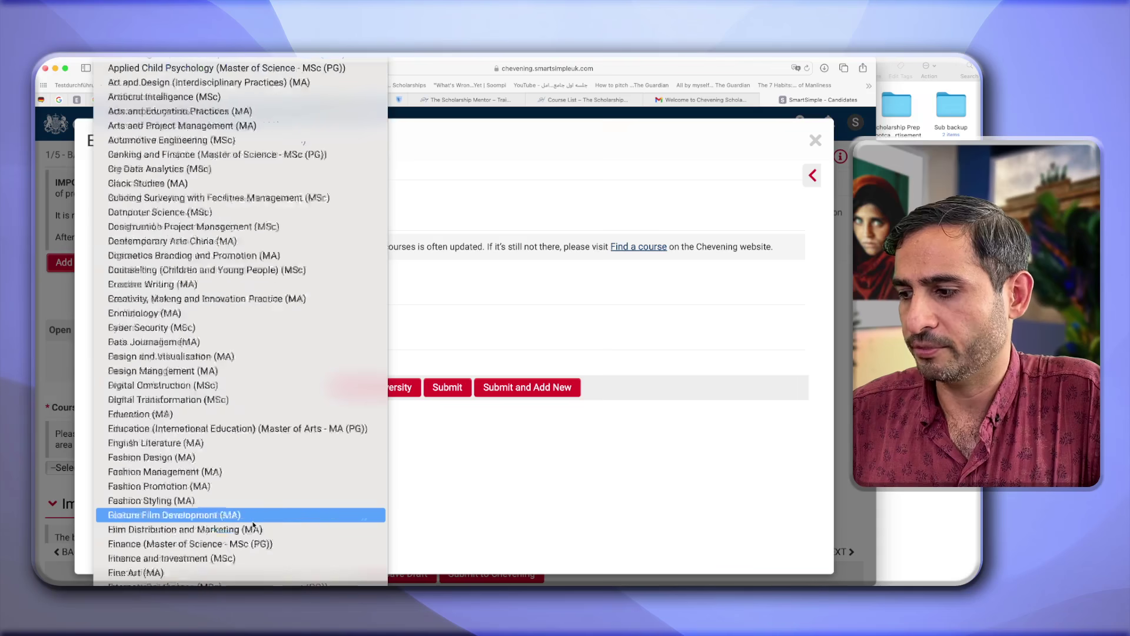
{"action": "scroll", "coordinate": [254, 524], "scroll_direction": "down", "scroll_amount": 12}
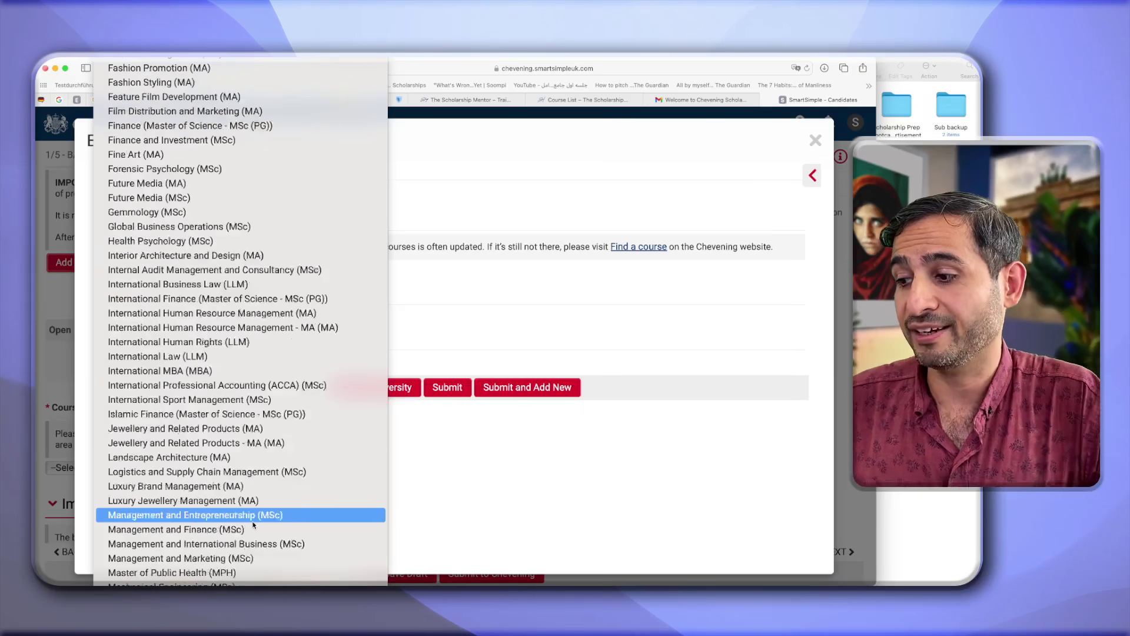
{"action": "scroll", "coordinate": [253, 525], "scroll_direction": "down", "scroll_amount": 5}
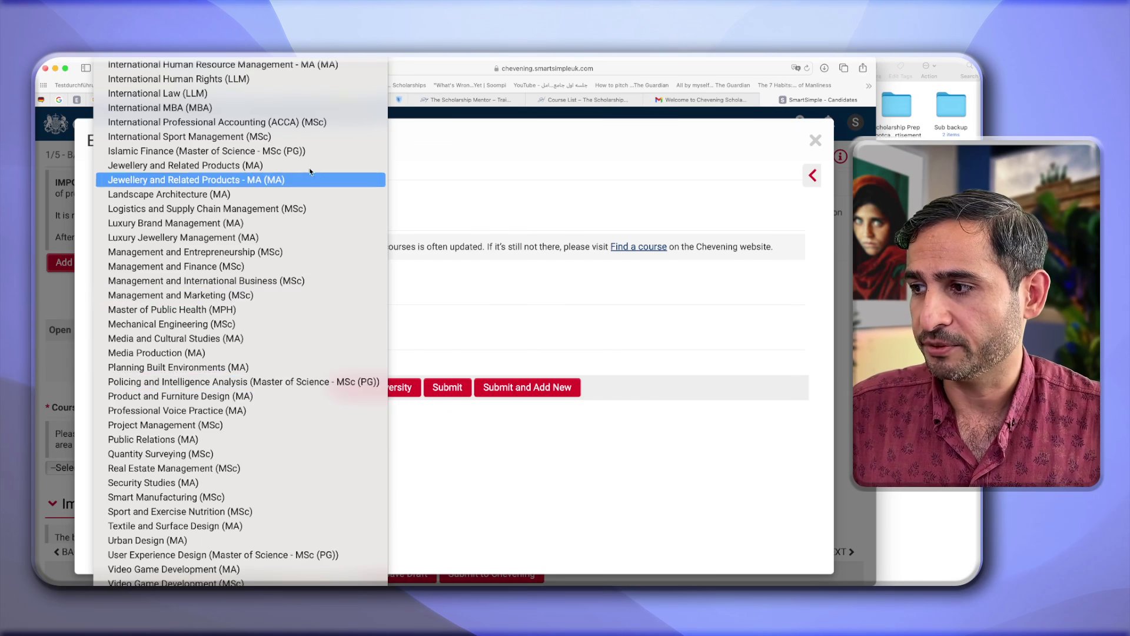
{"action": "scroll", "coordinate": [296, 110], "scroll_direction": "up", "scroll_amount": 5}
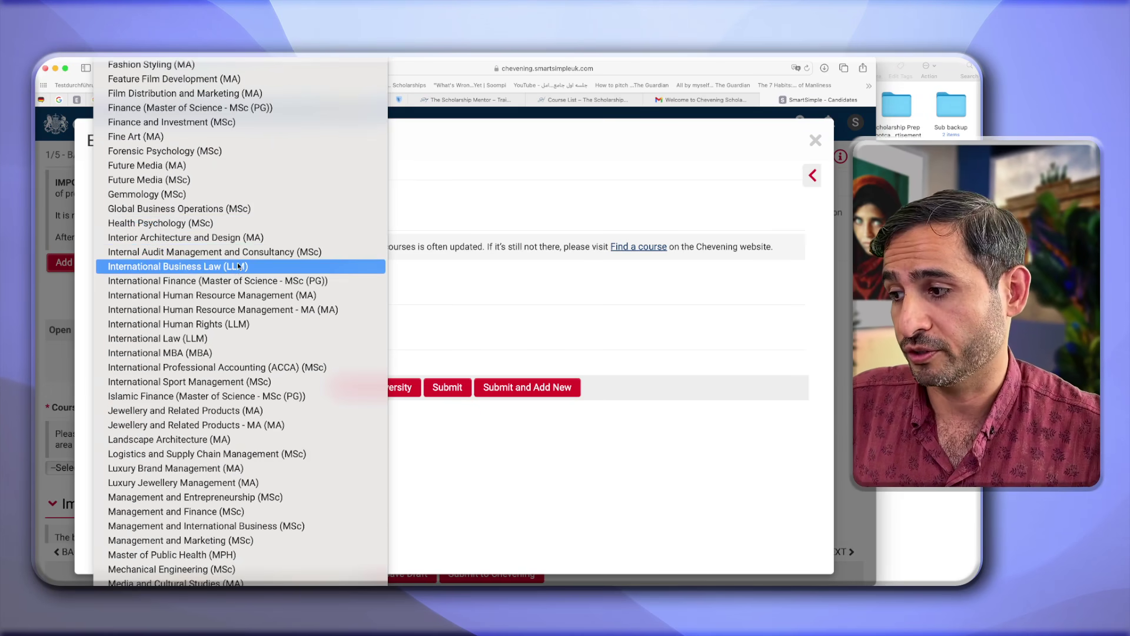
{"action": "left_click", "coordinate": [206, 267]}
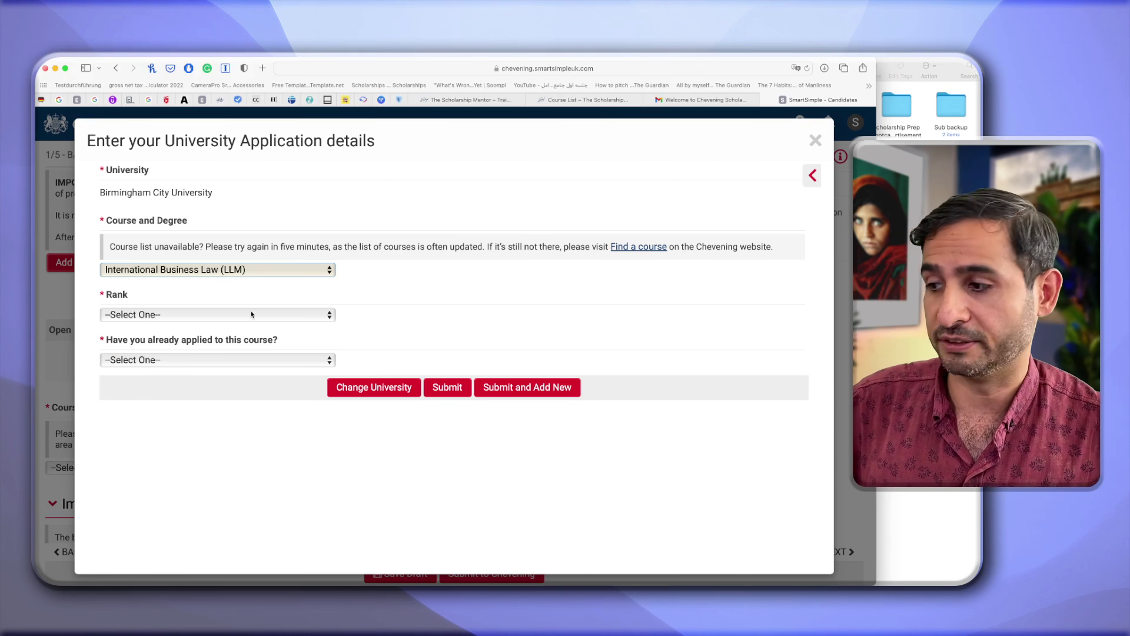
{"action": "left_click", "coordinate": [260, 319]}
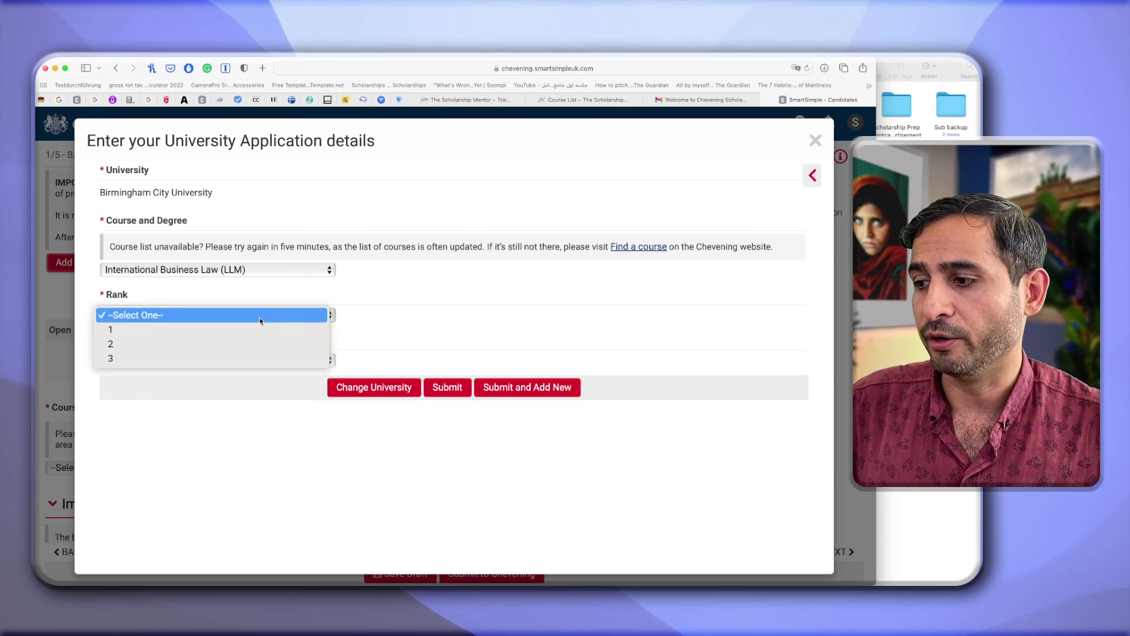
{"action": "left_click", "coordinate": [218, 343]}
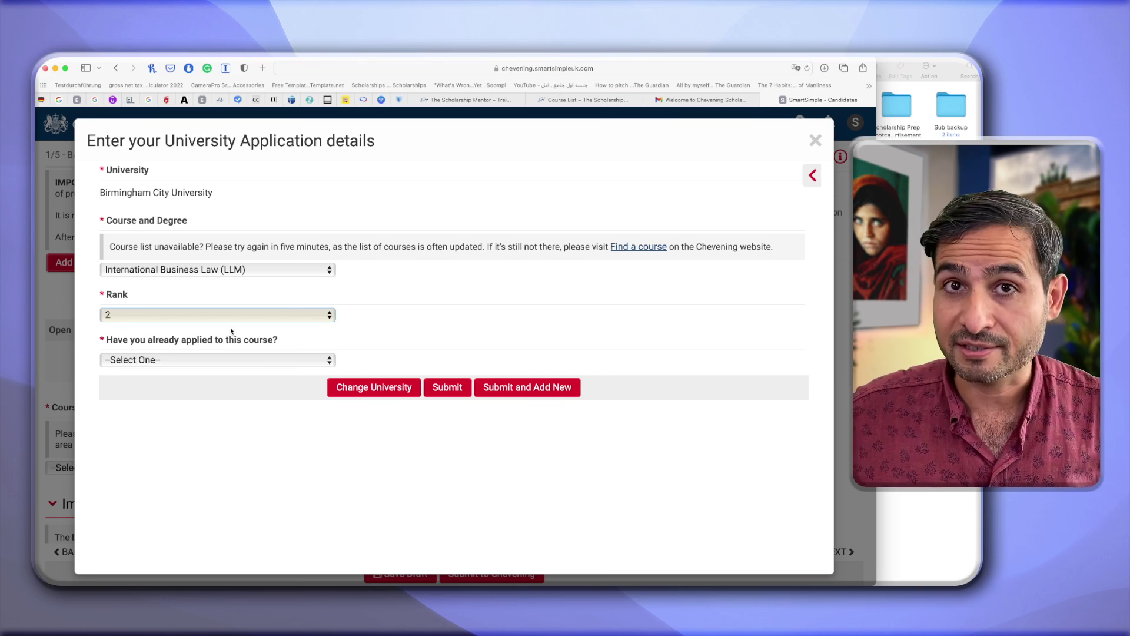
{"action": "left_click", "coordinate": [216, 360]}
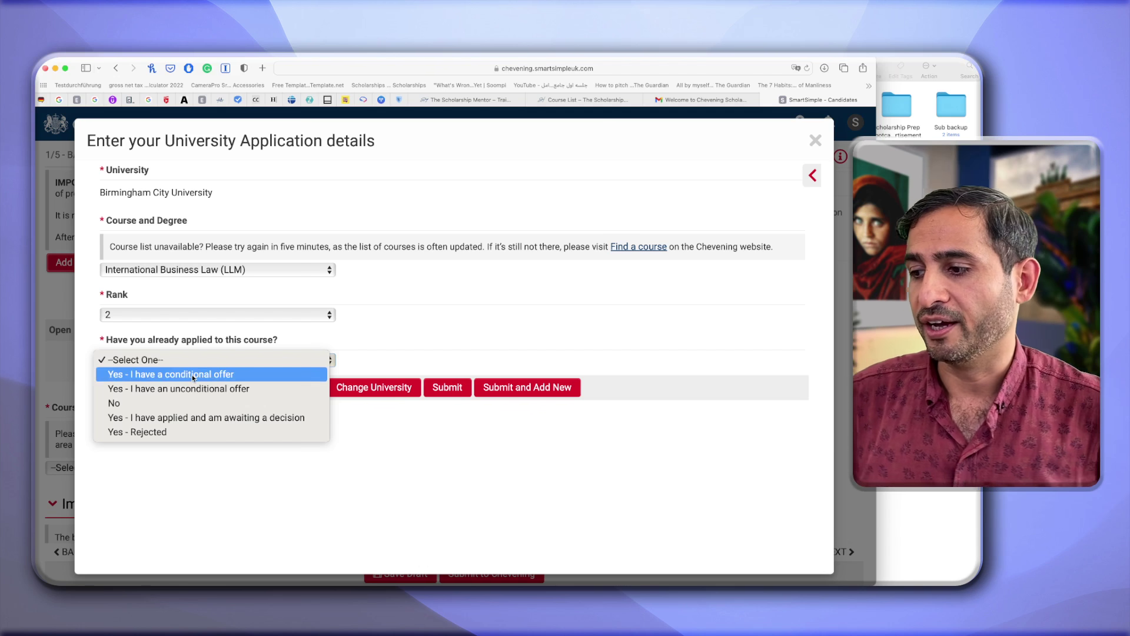
{"action": "left_click", "coordinate": [163, 418]}
{"action": "left_click", "coordinate": [444, 451]}
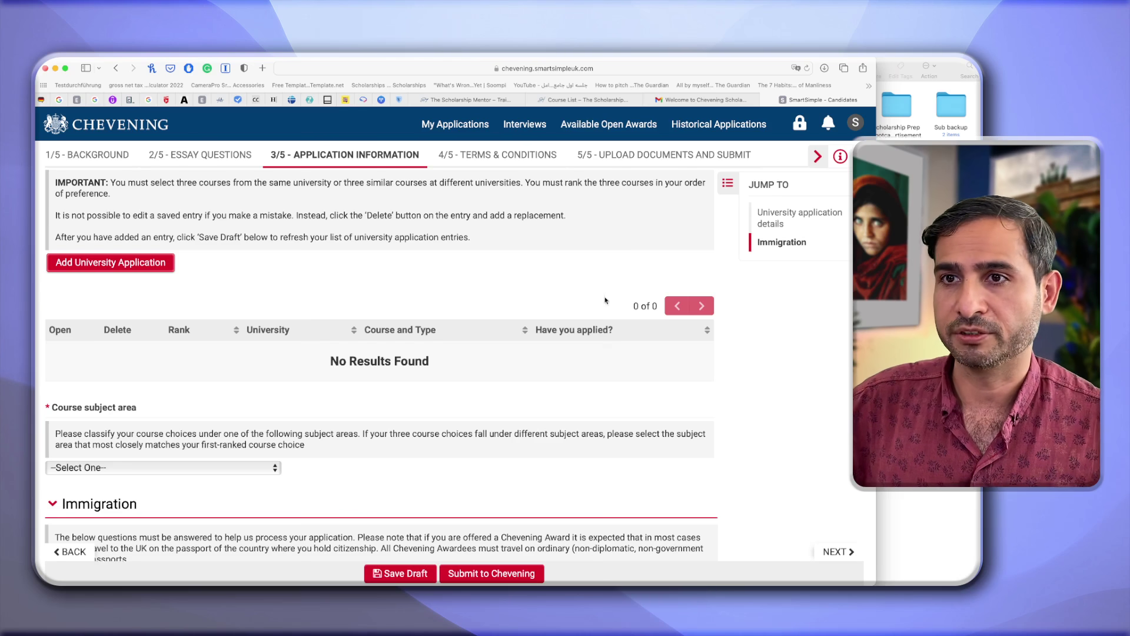
Save the draft to list the Aberdeen and Birmingham City entries, then open Course subject area.
{"action": "left_click", "coordinate": [397, 574]}
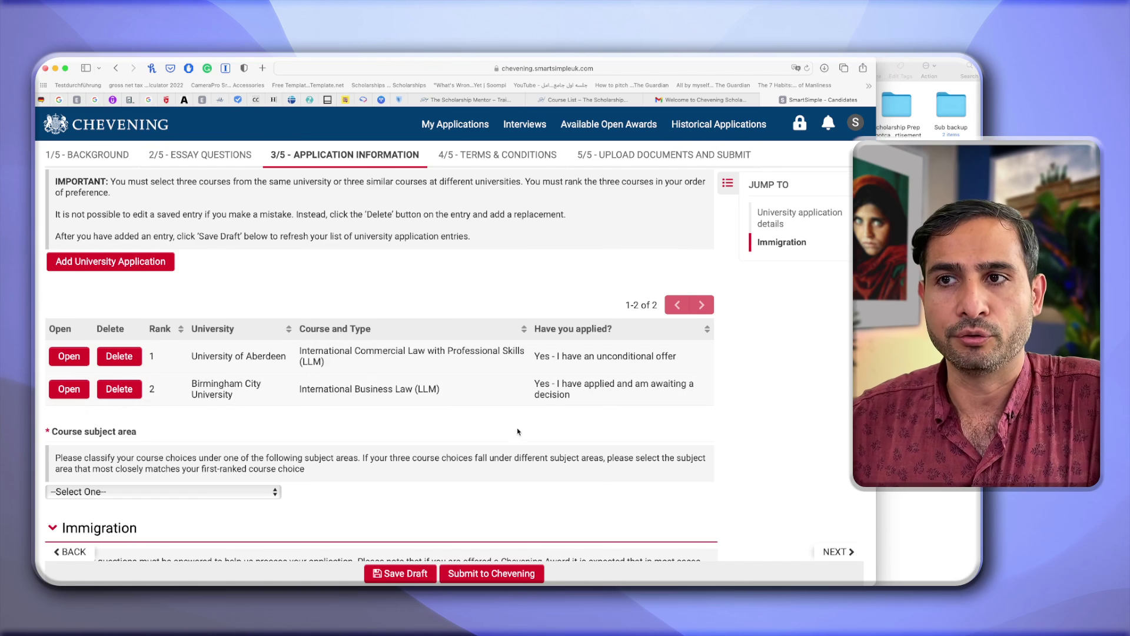
{"action": "scroll", "coordinate": [277, 427], "scroll_direction": "down", "scroll_amount": 3}
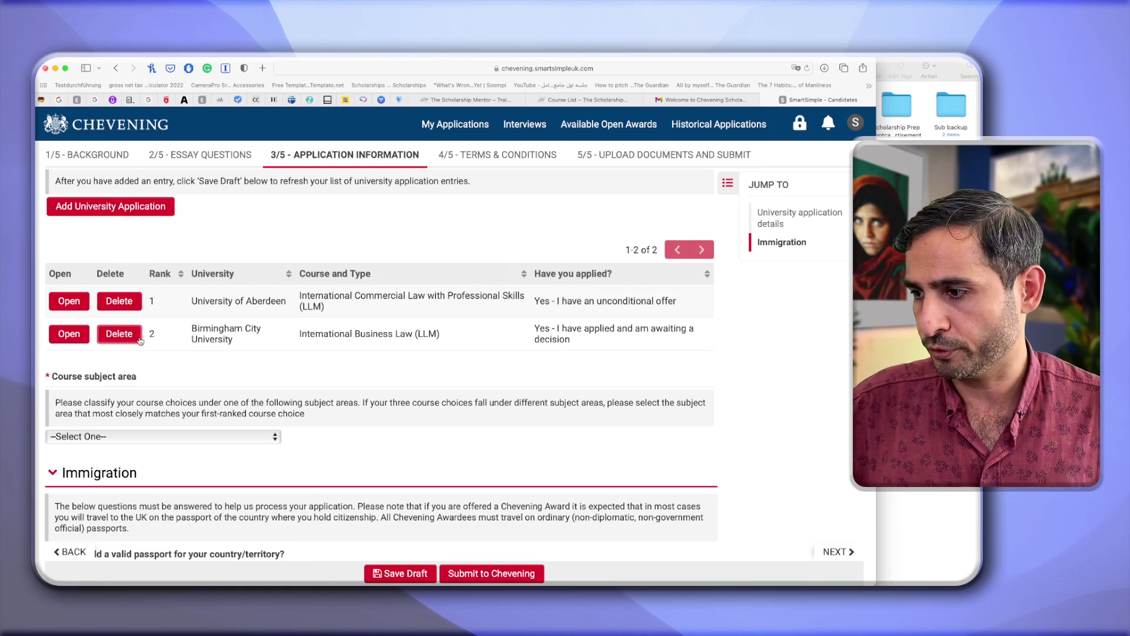
{"action": "left_click", "coordinate": [201, 436]}
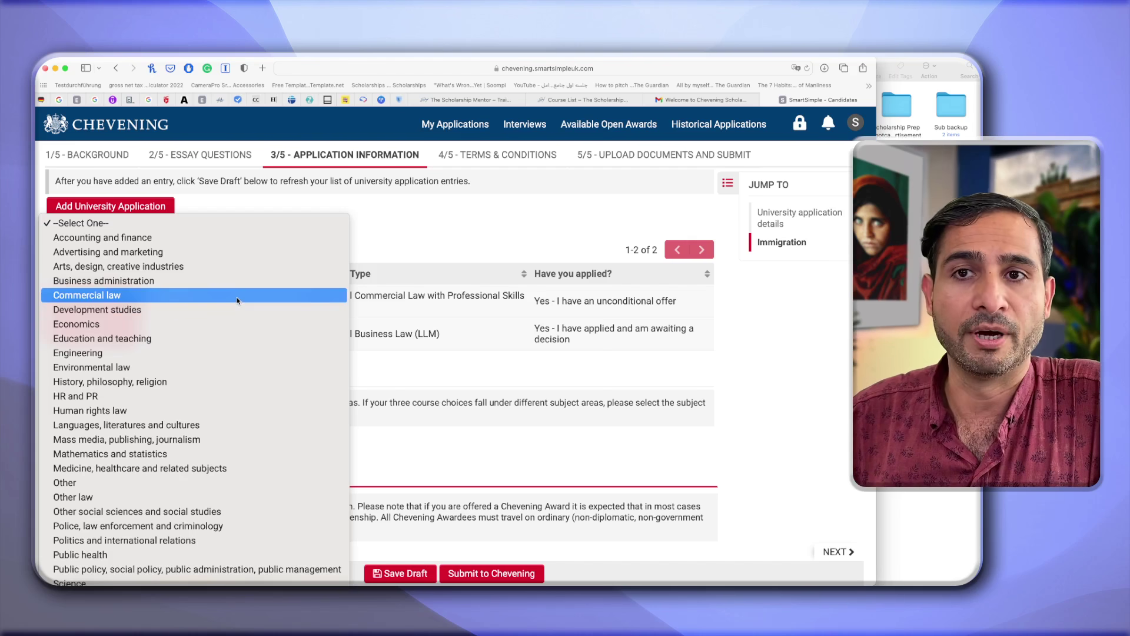
Set the course subject area to Commercial law.
{"action": "left_click", "coordinate": [237, 300]}
{"action": "scroll", "coordinate": [376, 443], "scroll_direction": "down", "scroll_amount": 4}
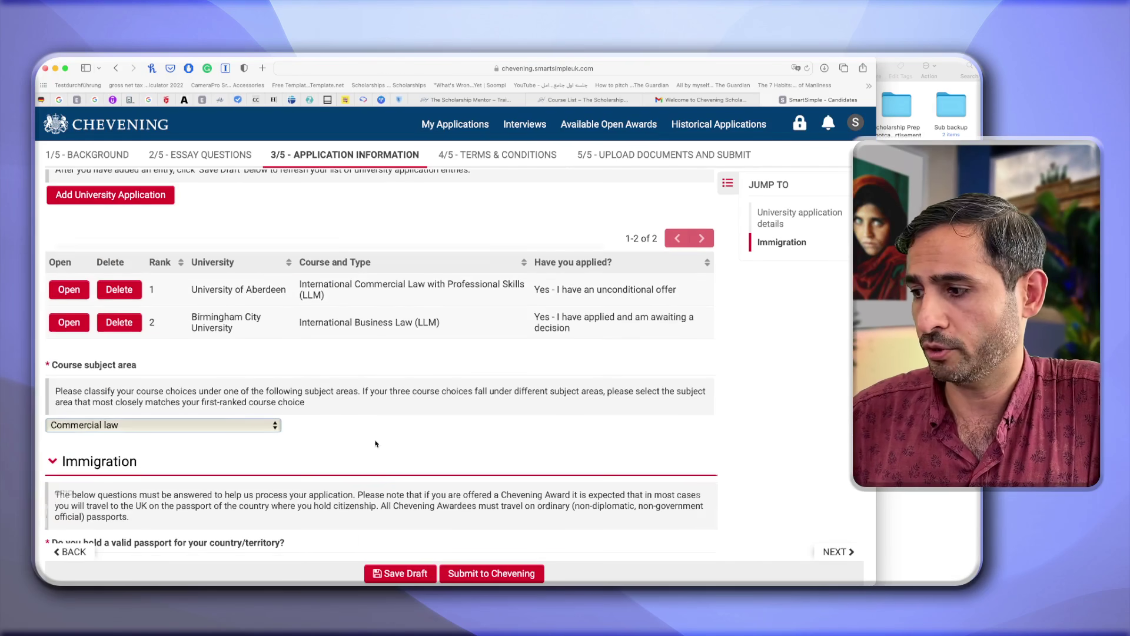
{"action": "scroll", "coordinate": [376, 444], "scroll_direction": "down", "scroll_amount": 2}
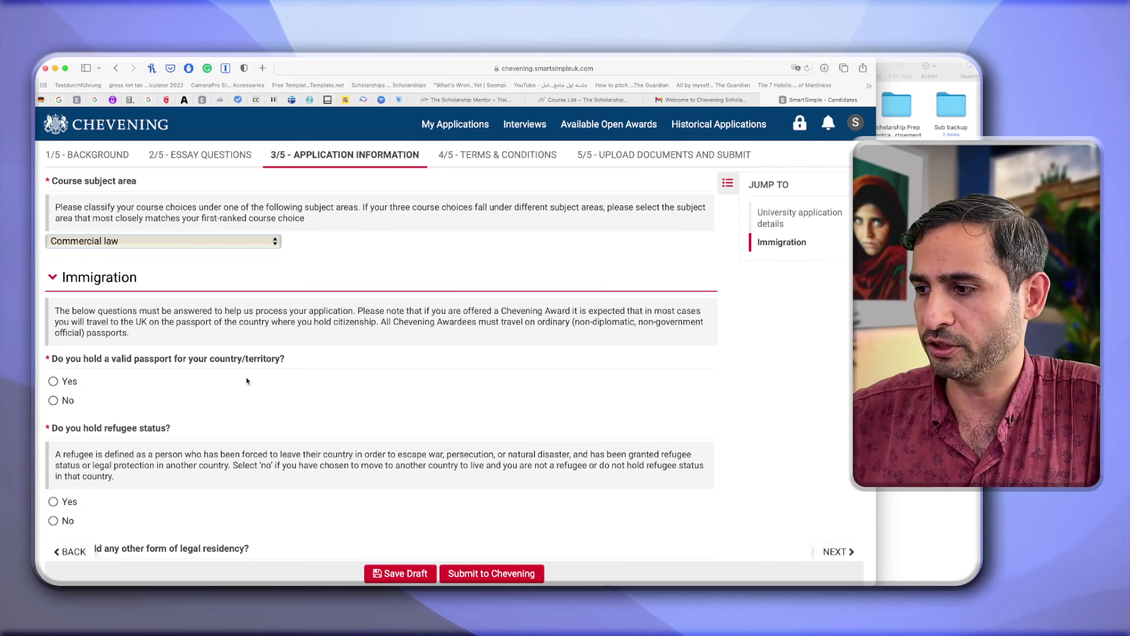
{"action": "scroll", "coordinate": [247, 381], "scroll_direction": "down", "scroll_amount": 2}
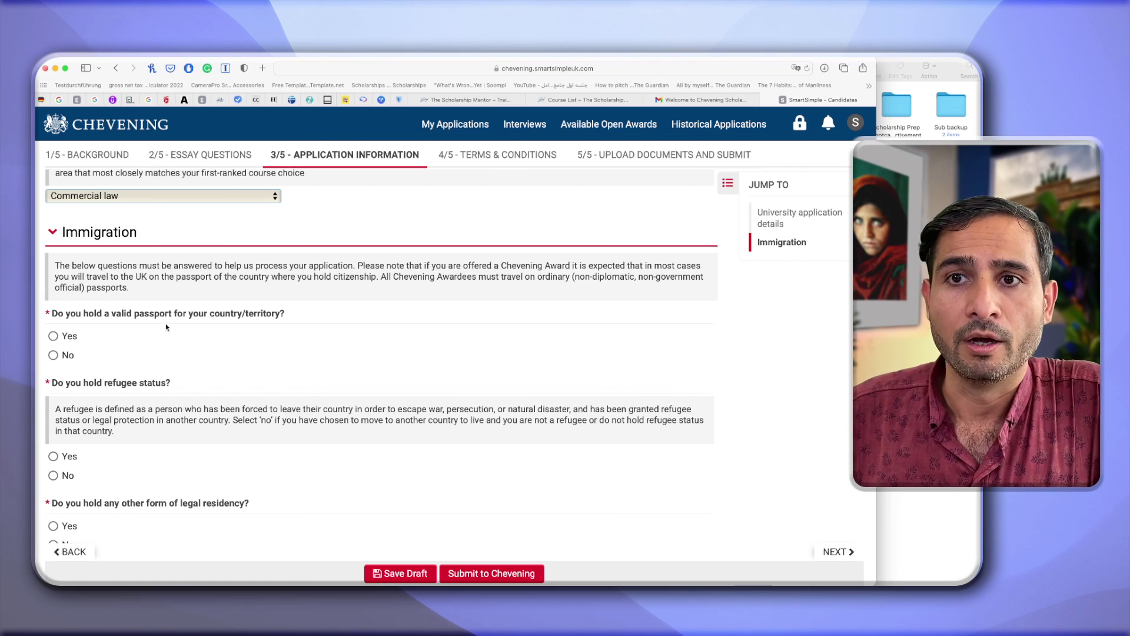
Confirm holding a valid passport and enter the passport number.
{"action": "left_click", "coordinate": [53, 336]}
{"action": "scroll", "coordinate": [71, 330], "scroll_direction": "down", "scroll_amount": 4}
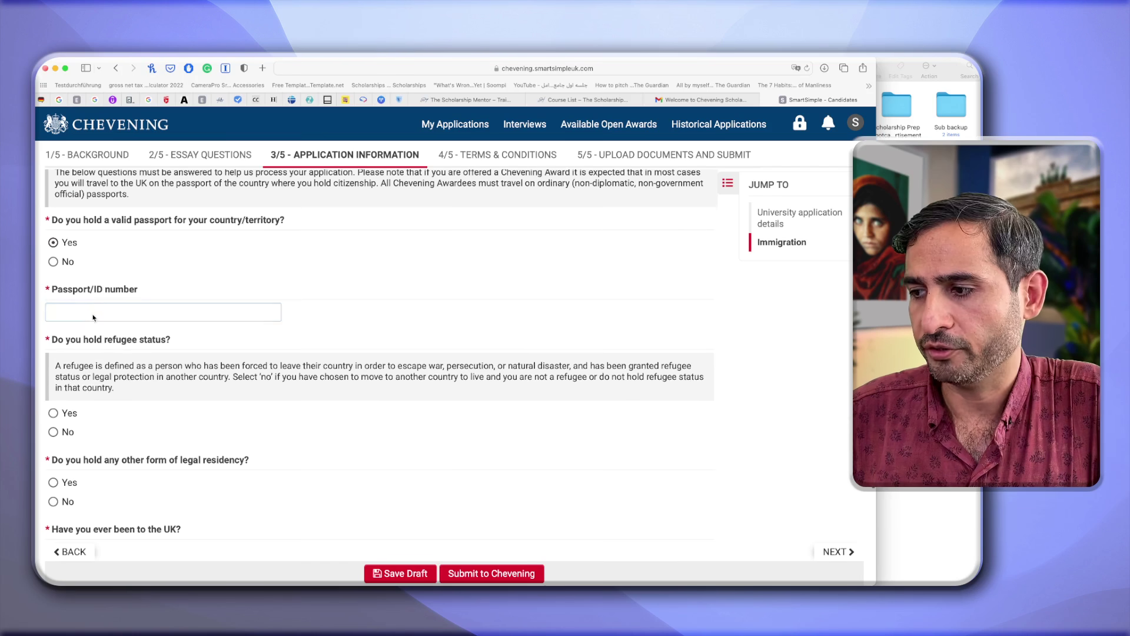
{"action": "left_click", "coordinate": [93, 313]}
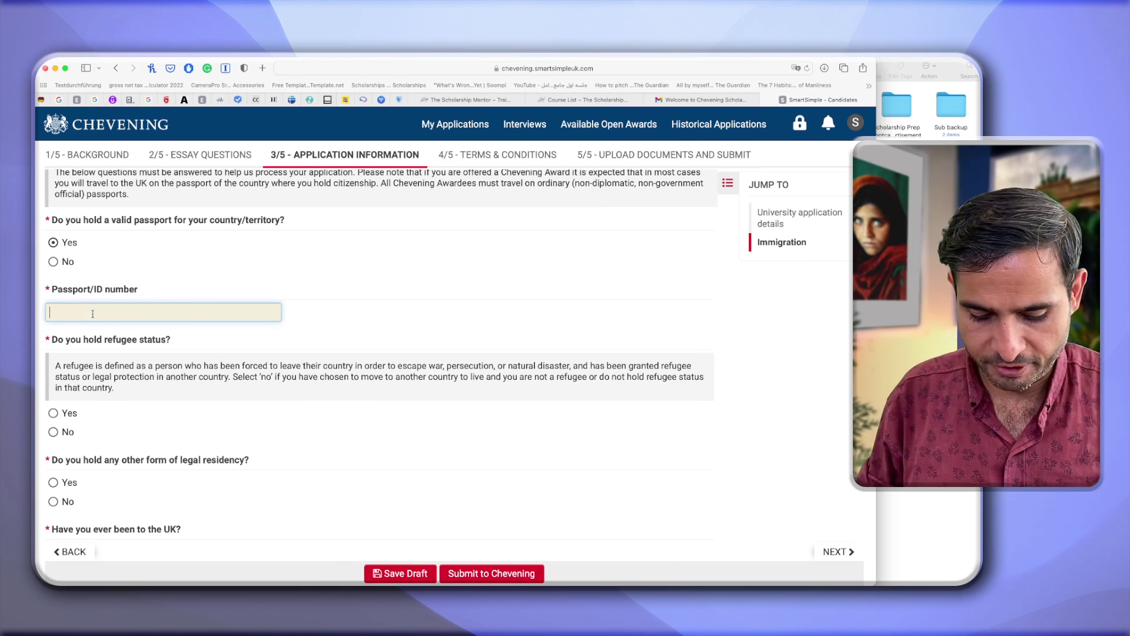
{"action": "type", "text": "PO1234567"}
Answer No to holding refugee status and to having other legal residency.
{"action": "scroll", "coordinate": [56, 382], "scroll_direction": "down", "scroll_amount": 1}
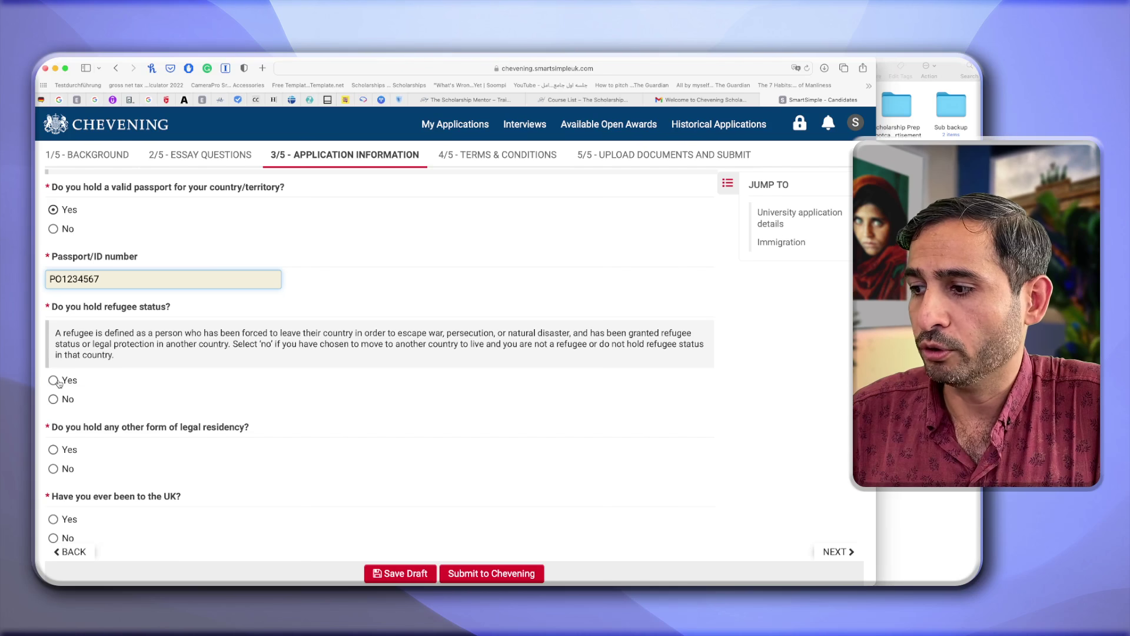
{"action": "left_click", "coordinate": [54, 398]}
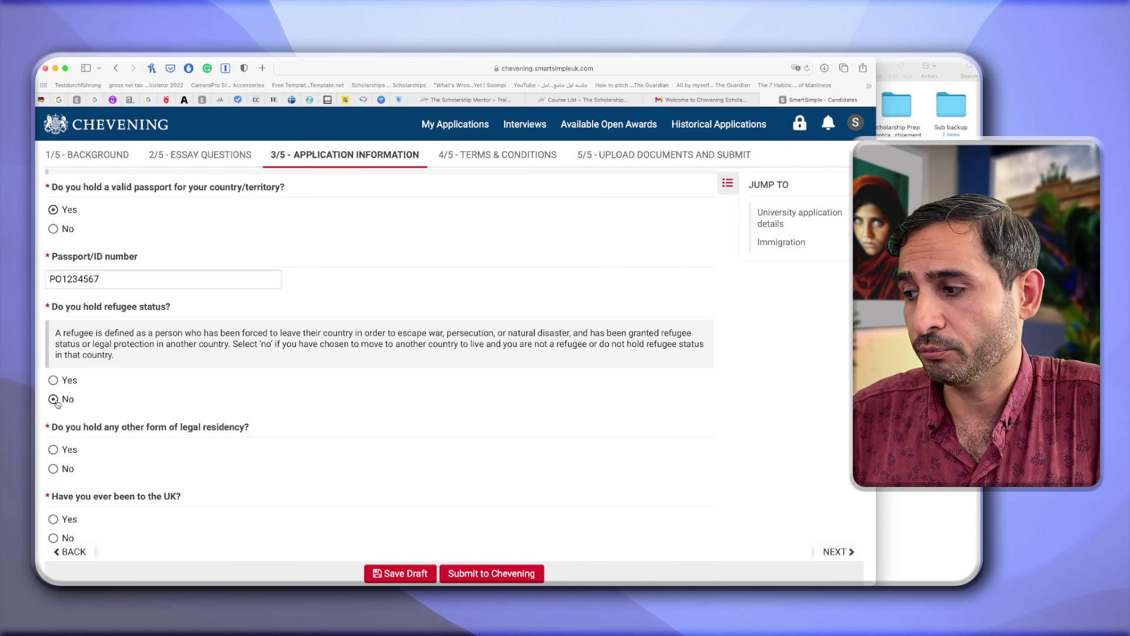
{"action": "scroll", "coordinate": [91, 453], "scroll_direction": "down", "scroll_amount": 2}
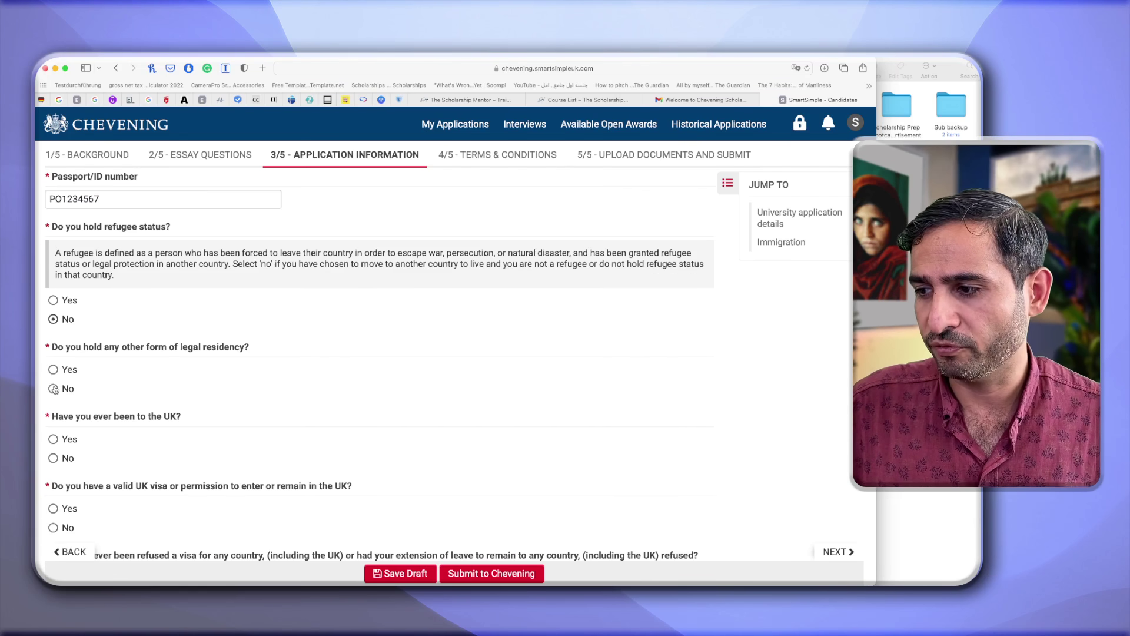
{"action": "left_click", "coordinate": [54, 370]}
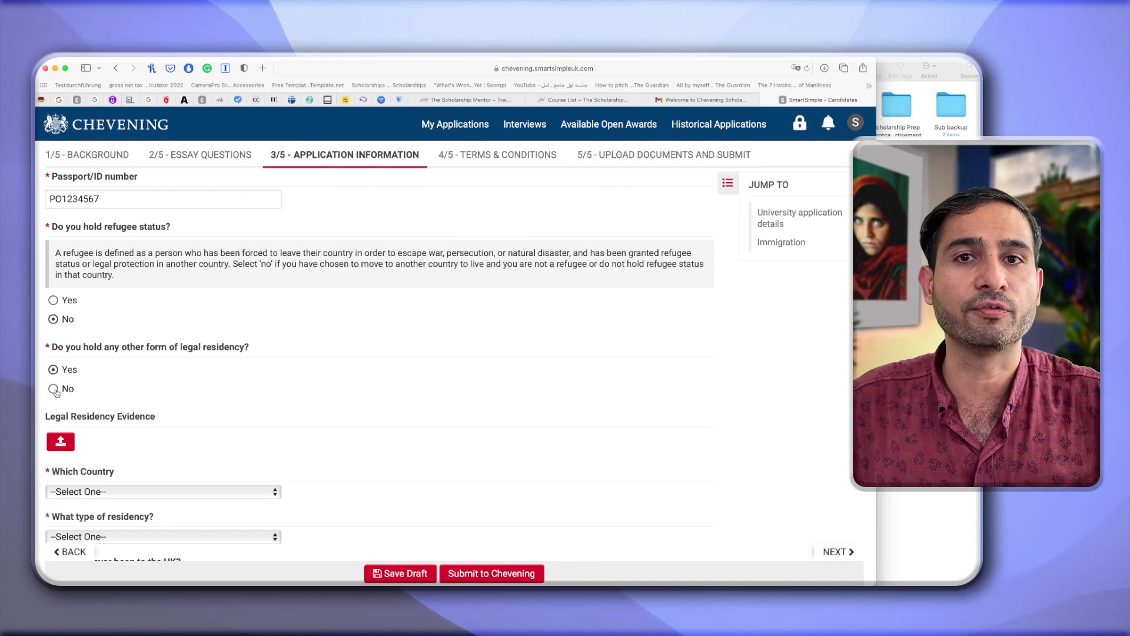
{"action": "left_click", "coordinate": [54, 389]}
{"action": "scroll", "coordinate": [59, 391], "scroll_direction": "down", "scroll_amount": 2}
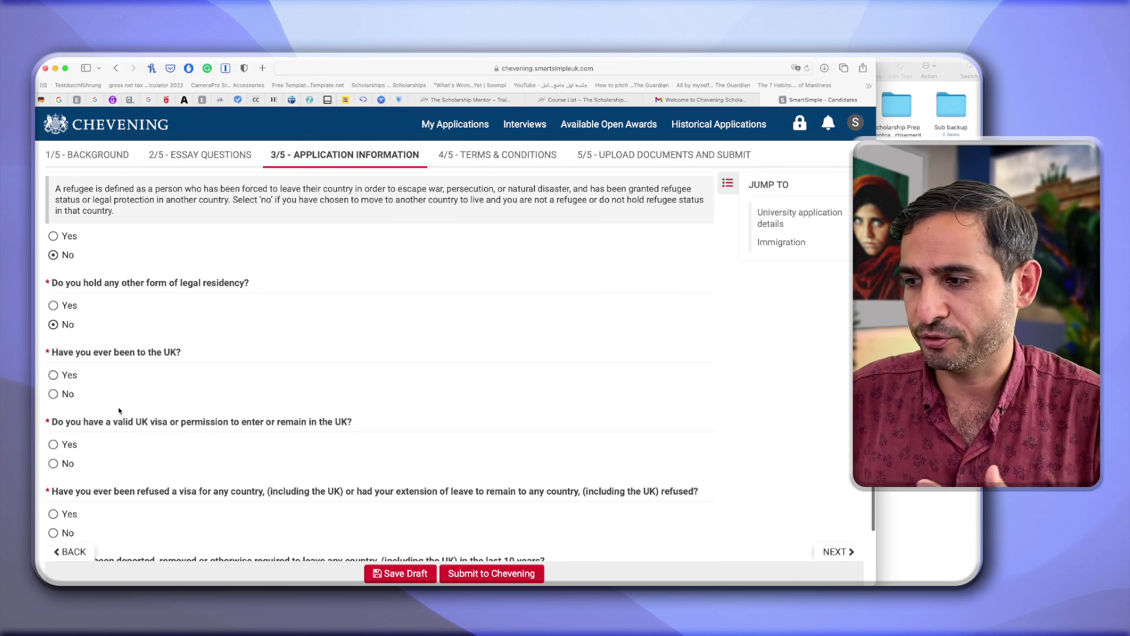
Answer No to UK travel, UK visa, visa refusal, deportation and awaiting trial questions.
{"action": "left_click", "coordinate": [53, 392]}
{"action": "scroll", "coordinate": [53, 391], "scroll_direction": "down", "scroll_amount": 3}
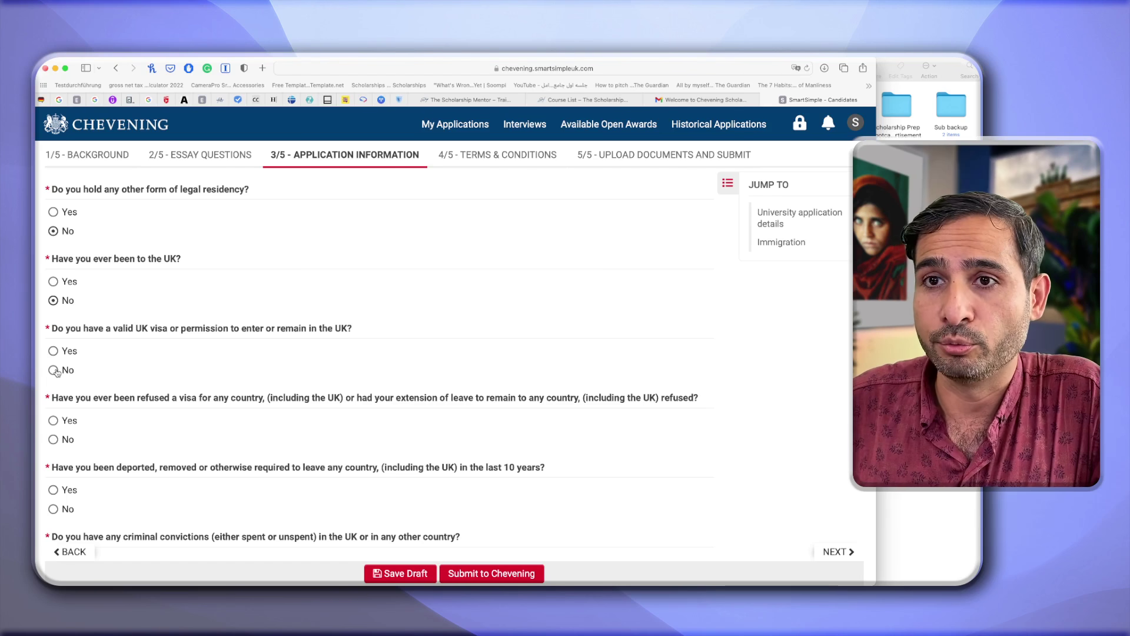
{"action": "left_click", "coordinate": [54, 371]}
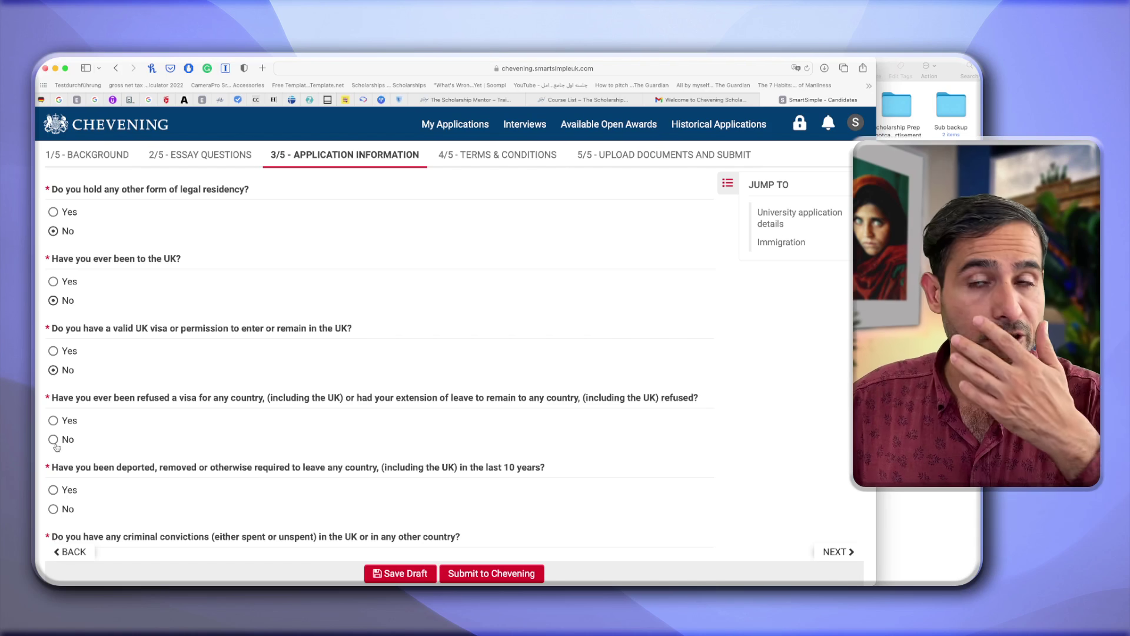
{"action": "left_click", "coordinate": [56, 444]}
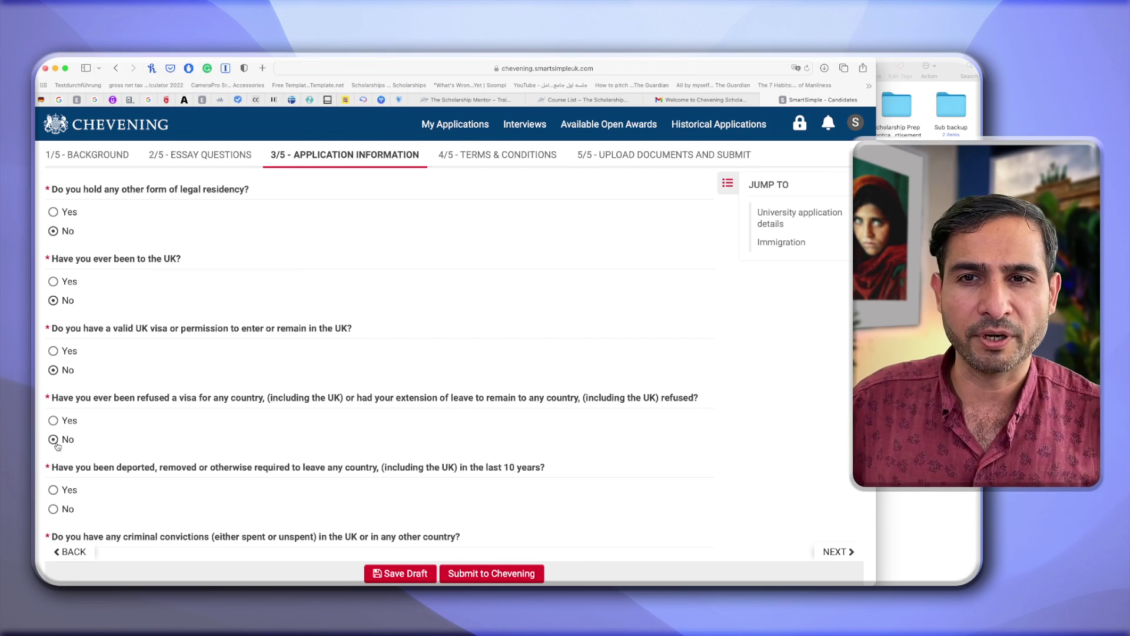
{"action": "scroll", "coordinate": [57, 445], "scroll_direction": "down", "scroll_amount": 3}
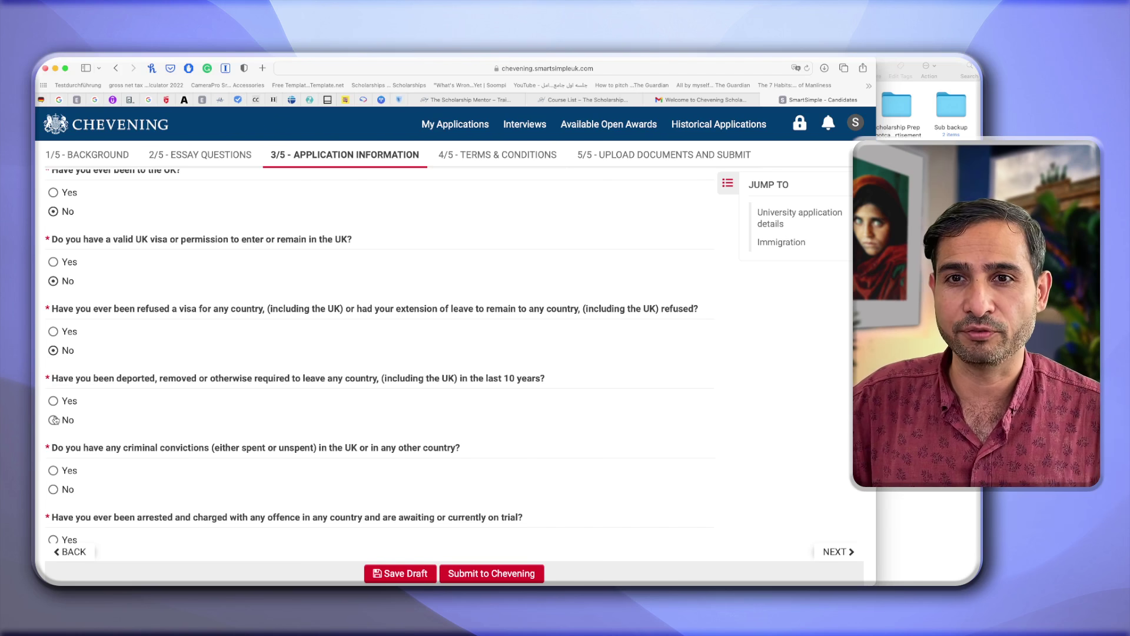
{"action": "left_click", "coordinate": [53, 420]}
{"action": "scroll", "coordinate": [79, 474], "scroll_direction": "down", "scroll_amount": 1}
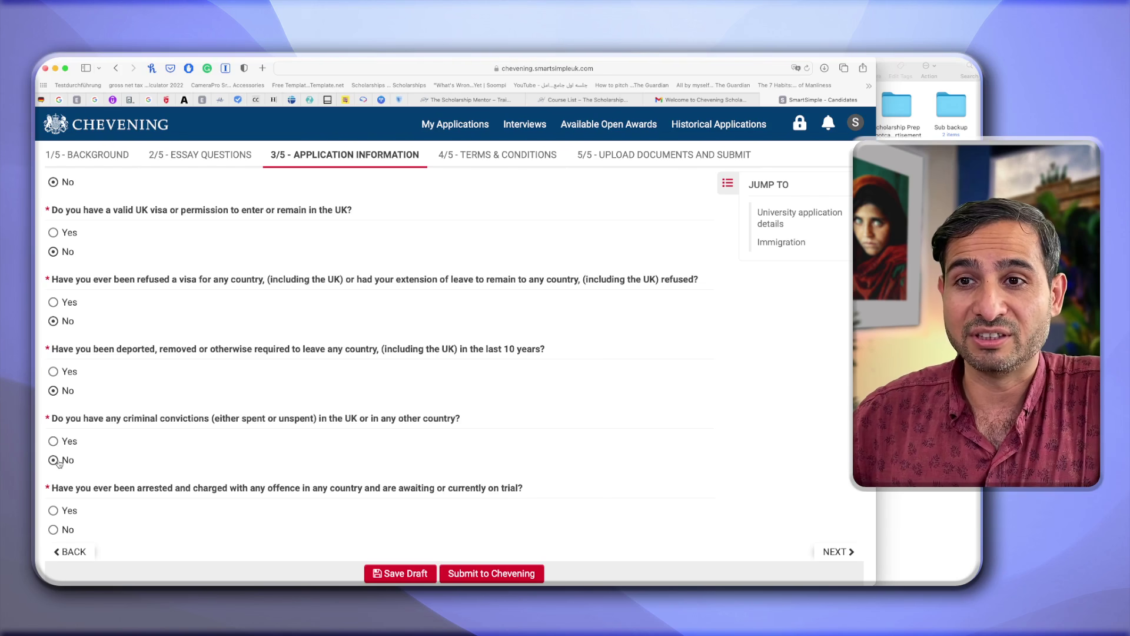
{"action": "scroll", "coordinate": [65, 471], "scroll_direction": "down", "scroll_amount": 1}
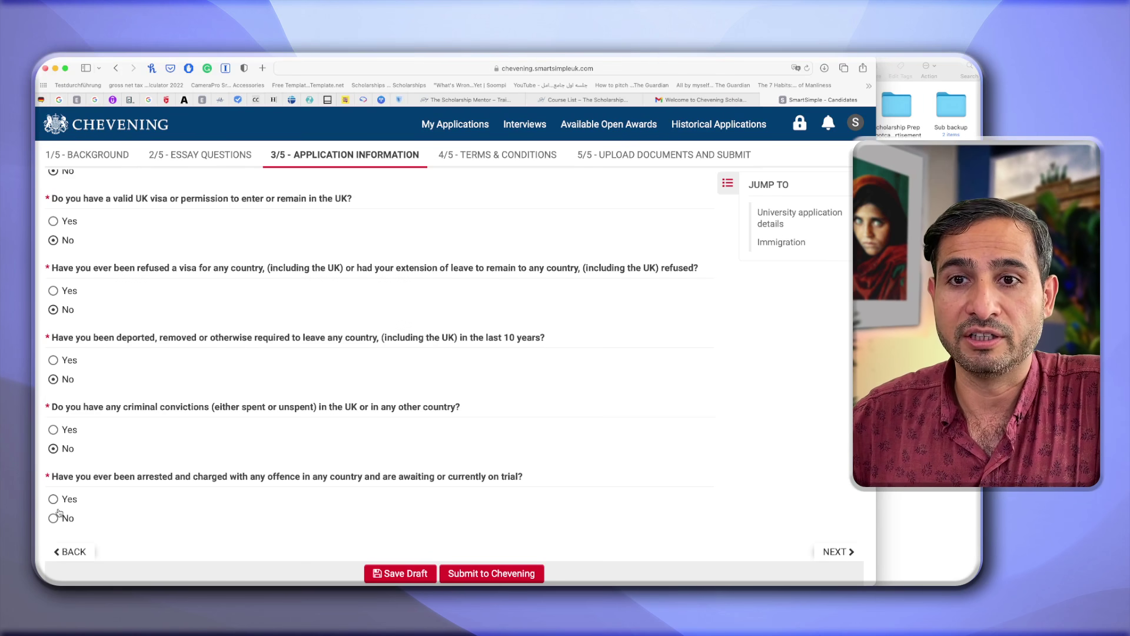
{"action": "left_click", "coordinate": [54, 519]}
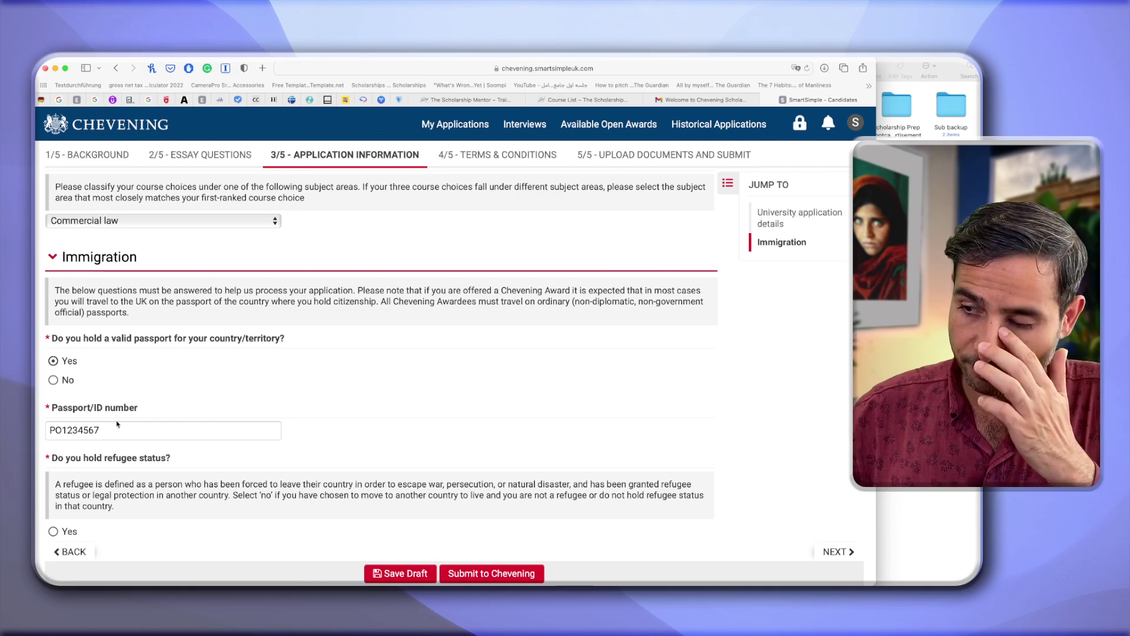
Review the Immigration answers and save Application Information as a draft.
{"action": "scroll", "coordinate": [258, 396], "scroll_direction": "up", "scroll_amount": 10}
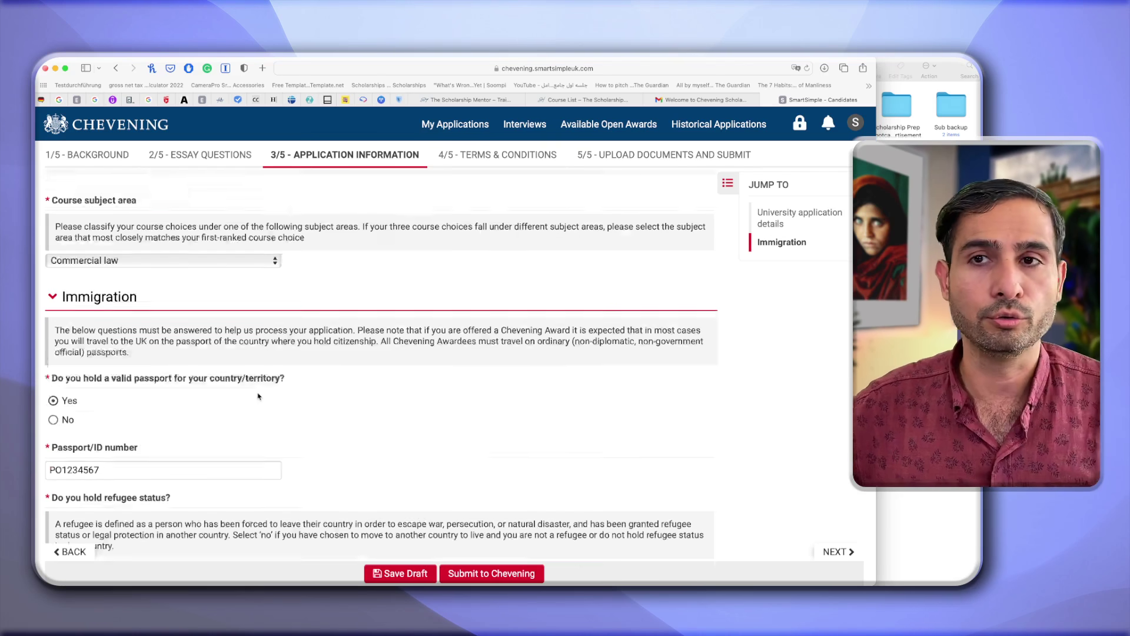
{"action": "scroll", "coordinate": [258, 397], "scroll_direction": "down", "scroll_amount": 10}
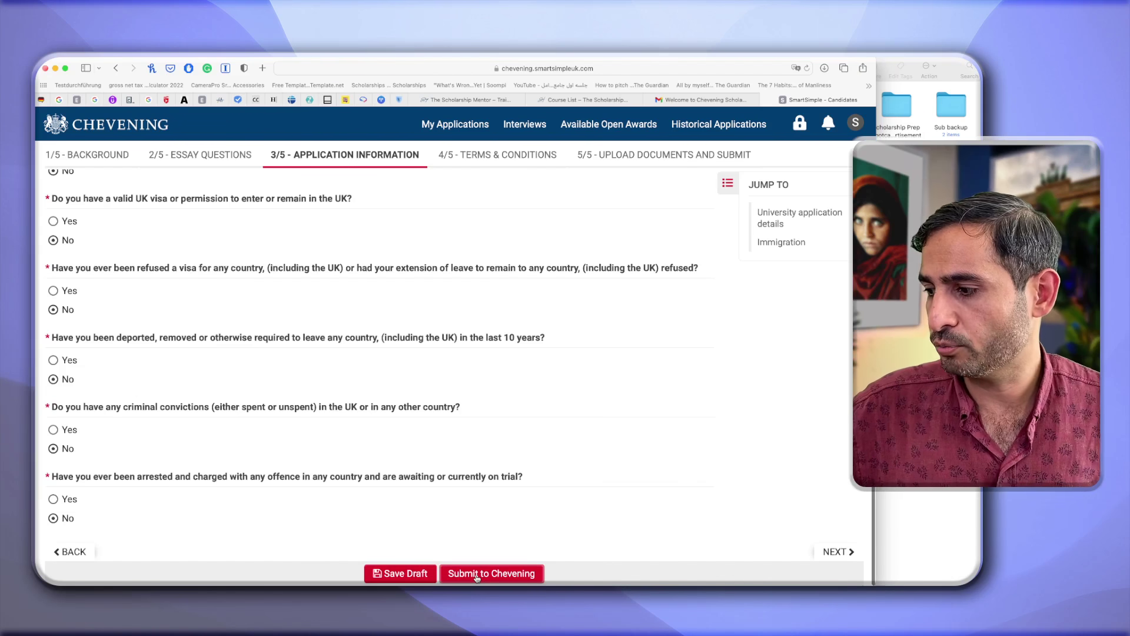
{"action": "left_click", "coordinate": [405, 572]}
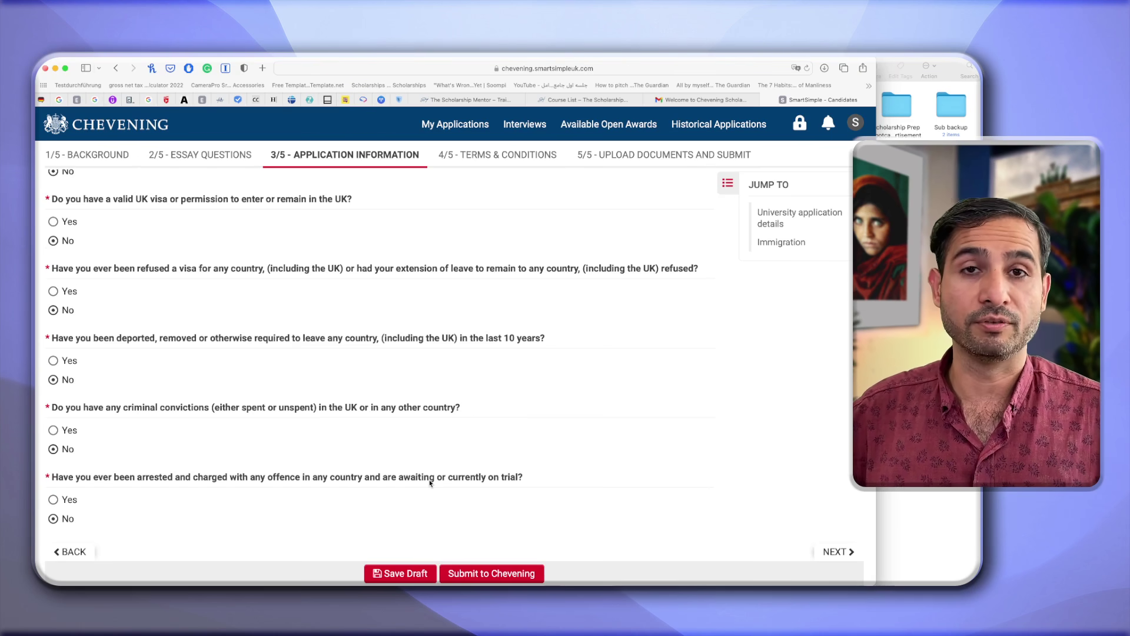
{"action": "scroll", "coordinate": [453, 453], "scroll_direction": "up", "scroll_amount": 20}
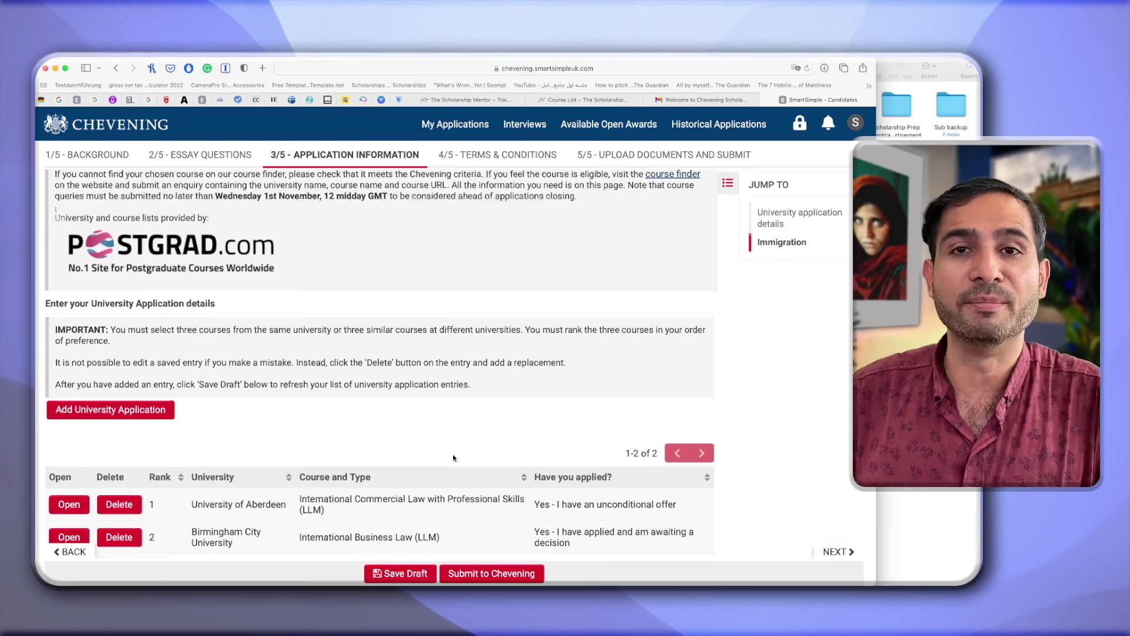
Go to the 4/5 Terms & Conditions step of the application.
{"action": "left_click", "coordinate": [488, 157]}
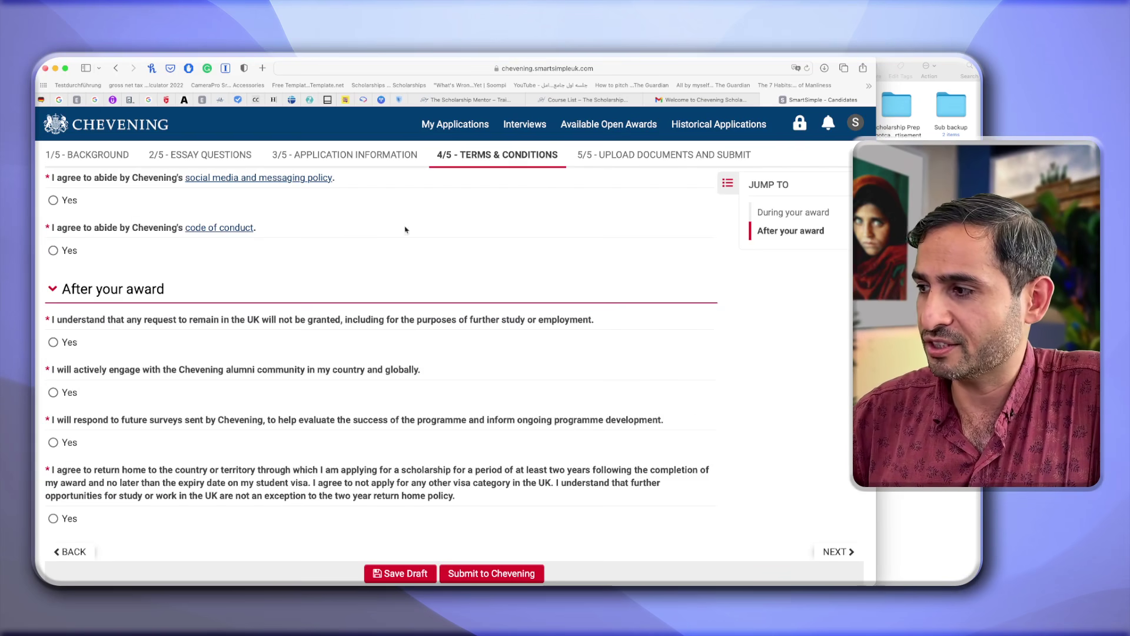
{"action": "scroll", "coordinate": [191, 270], "scroll_direction": "up", "scroll_amount": 1}
{"action": "scroll", "coordinate": [190, 270], "scroll_direction": "up", "scroll_amount": 10}
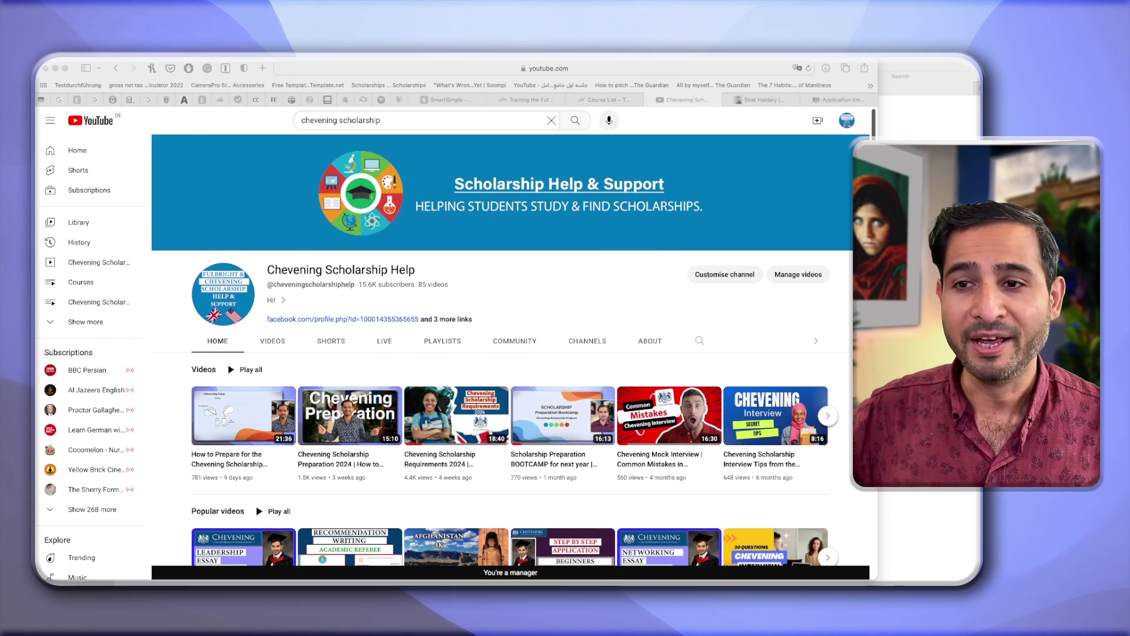
{"action": "scroll", "coordinate": [332, 254], "scroll_direction": "down", "scroll_amount": 10}
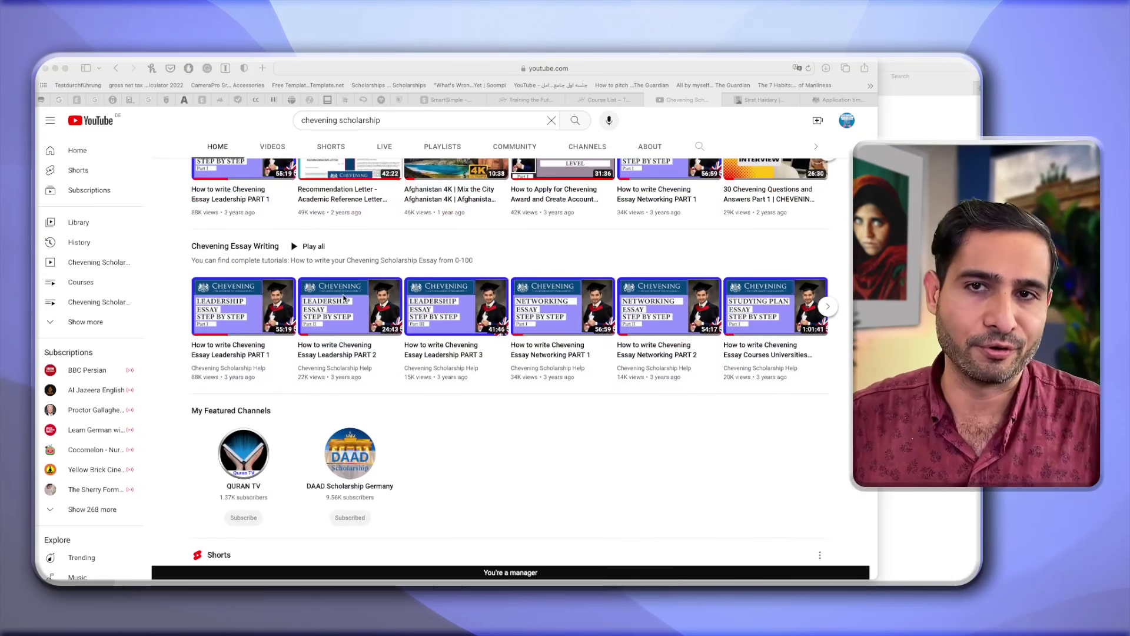
{"action": "scroll", "coordinate": [344, 365], "scroll_direction": "down", "scroll_amount": 1}
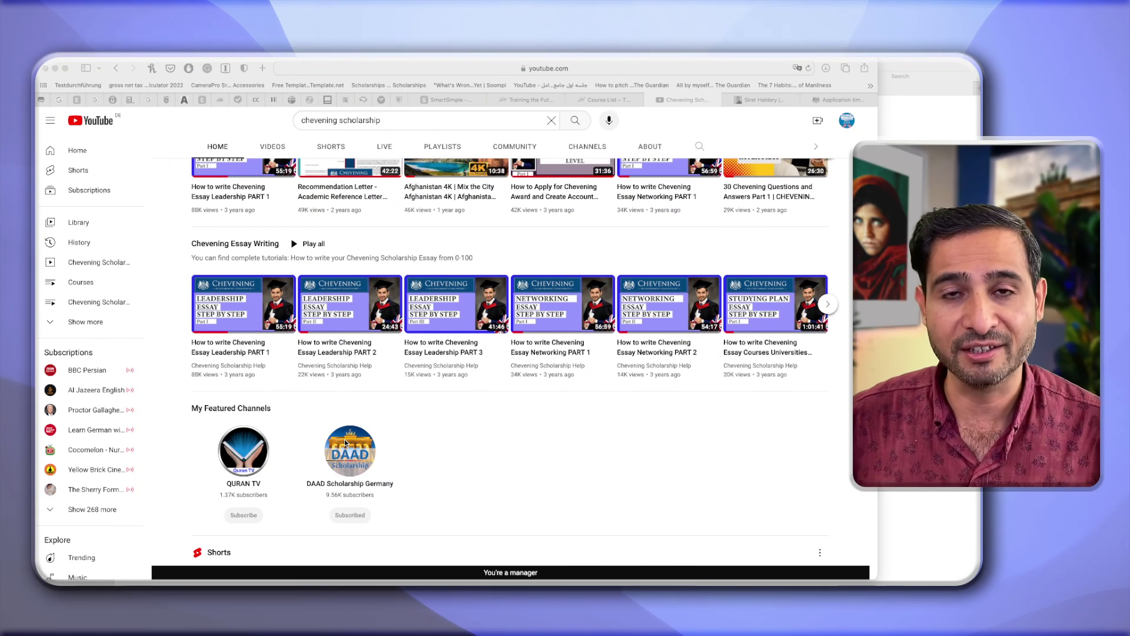
{"action": "scroll", "coordinate": [346, 442], "scroll_direction": "up", "scroll_amount": 3}
{"action": "scroll", "coordinate": [345, 439], "scroll_direction": "up", "scroll_amount": 5}
{"action": "scroll", "coordinate": [345, 441], "scroll_direction": "down", "scroll_amount": 3}
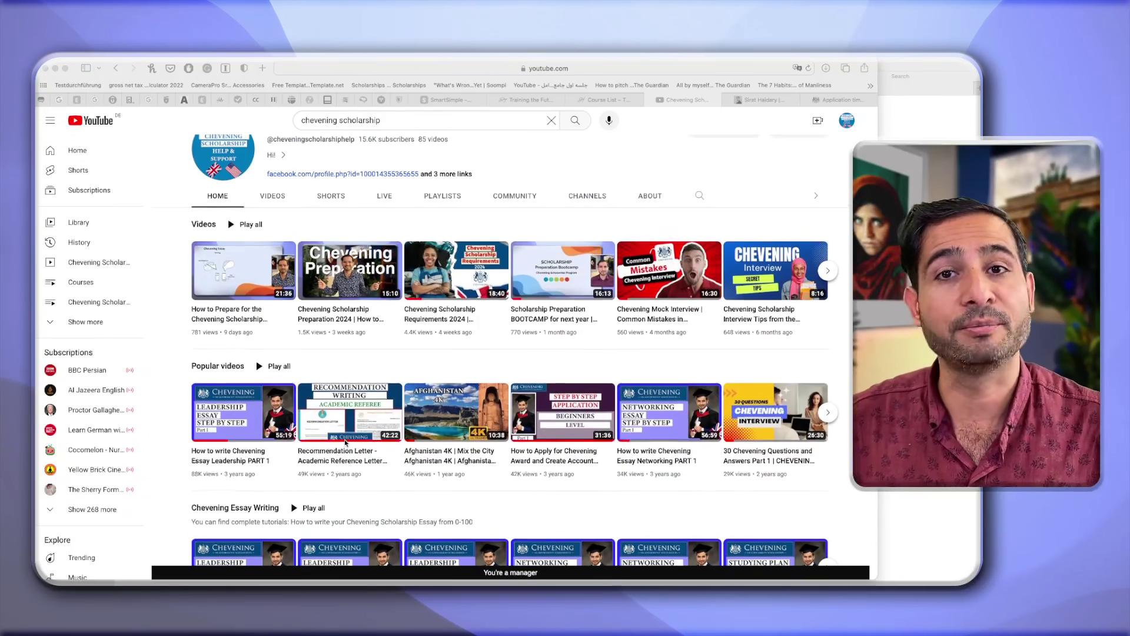
{"action": "scroll", "coordinate": [346, 443], "scroll_direction": "down", "scroll_amount": 1}
{"action": "scroll", "coordinate": [345, 443], "scroll_direction": "up", "scroll_amount": 1}
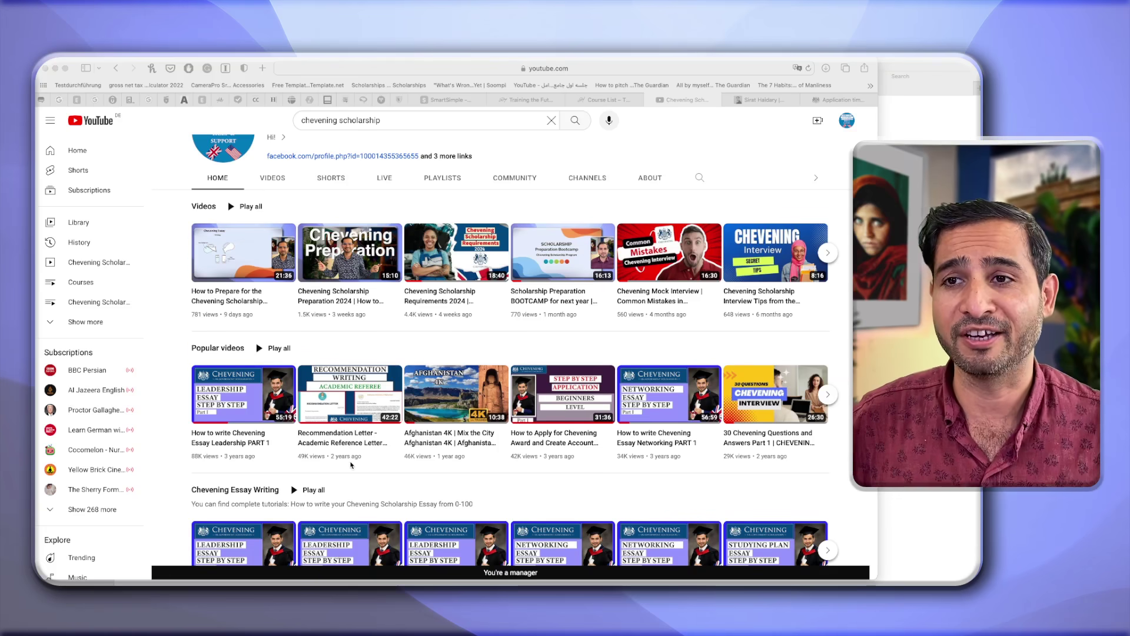
{"action": "scroll", "coordinate": [350, 462], "scroll_direction": "up", "scroll_amount": 3}
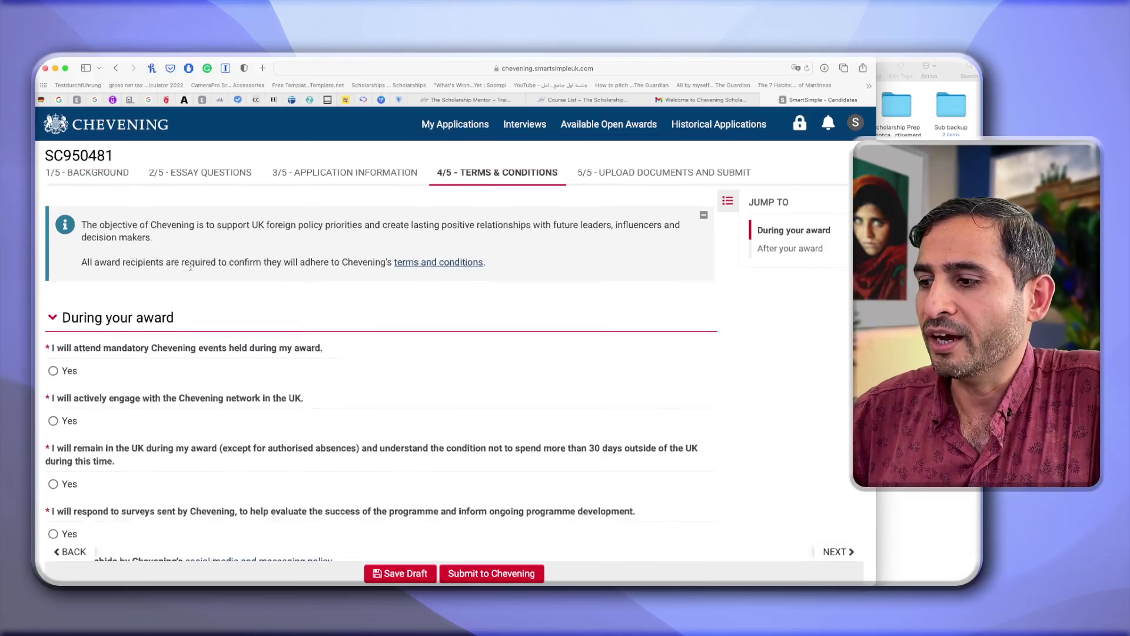
{"action": "scroll", "coordinate": [119, 368], "scroll_direction": "down", "scroll_amount": 1}
{"action": "scroll", "coordinate": [119, 369], "scroll_direction": "down", "scroll_amount": 2}
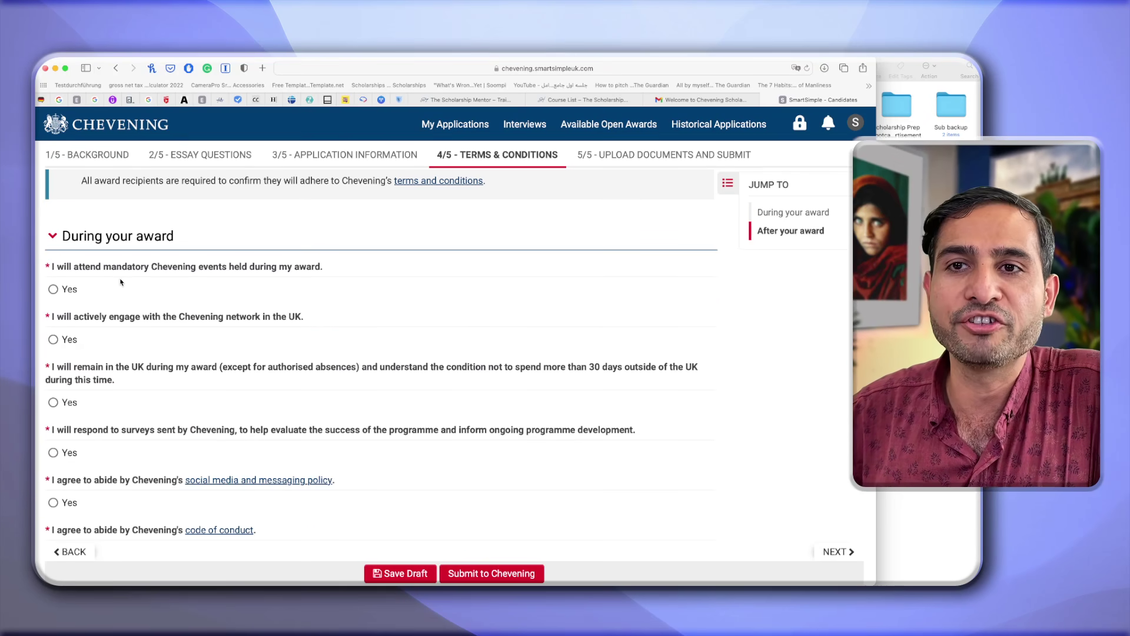
Answer Yes to attending mandatory Chevening events and remaining in the UK during the award.
{"action": "left_click", "coordinate": [53, 293]}
{"action": "scroll", "coordinate": [56, 298], "scroll_direction": "down", "scroll_amount": 2}
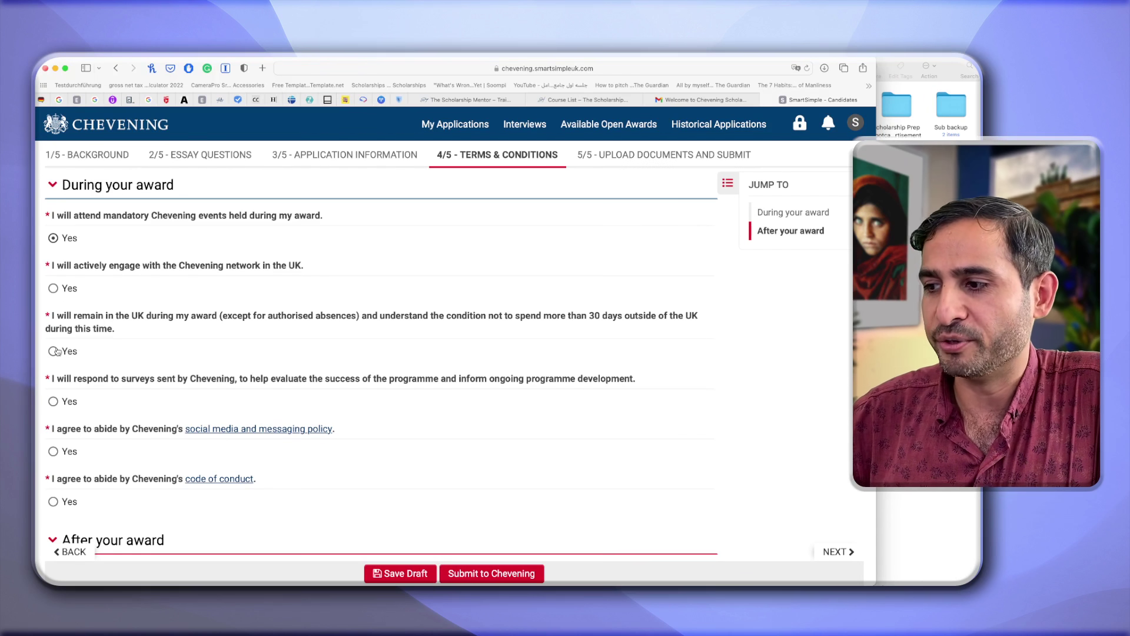
{"action": "scroll", "coordinate": [57, 348], "scroll_direction": "down", "scroll_amount": 1}
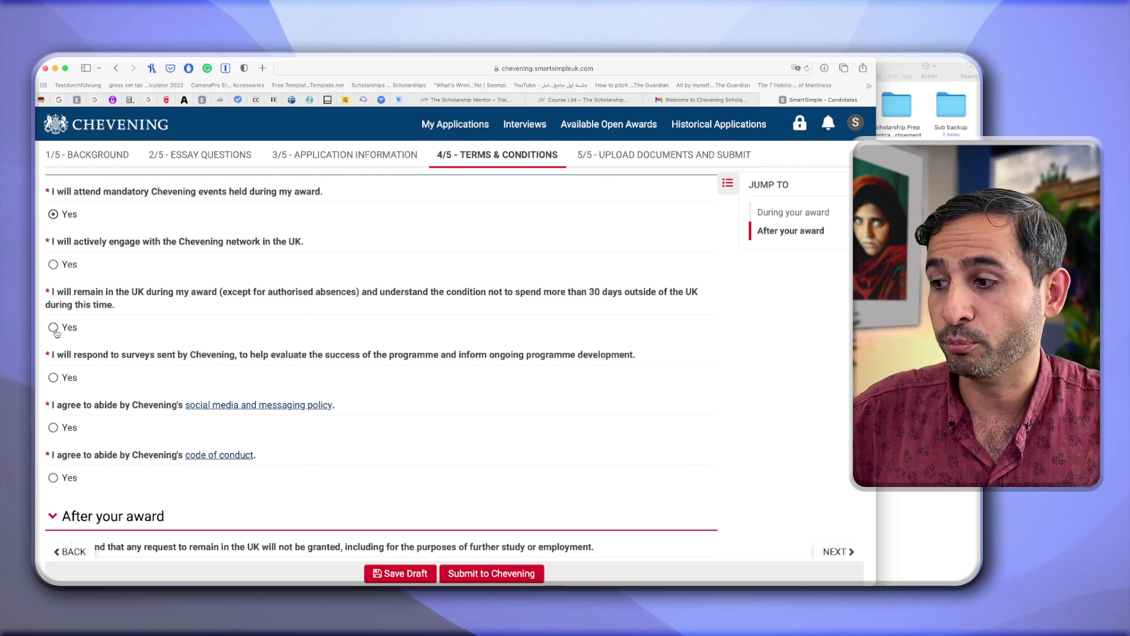
{"action": "left_click", "coordinate": [55, 332]}
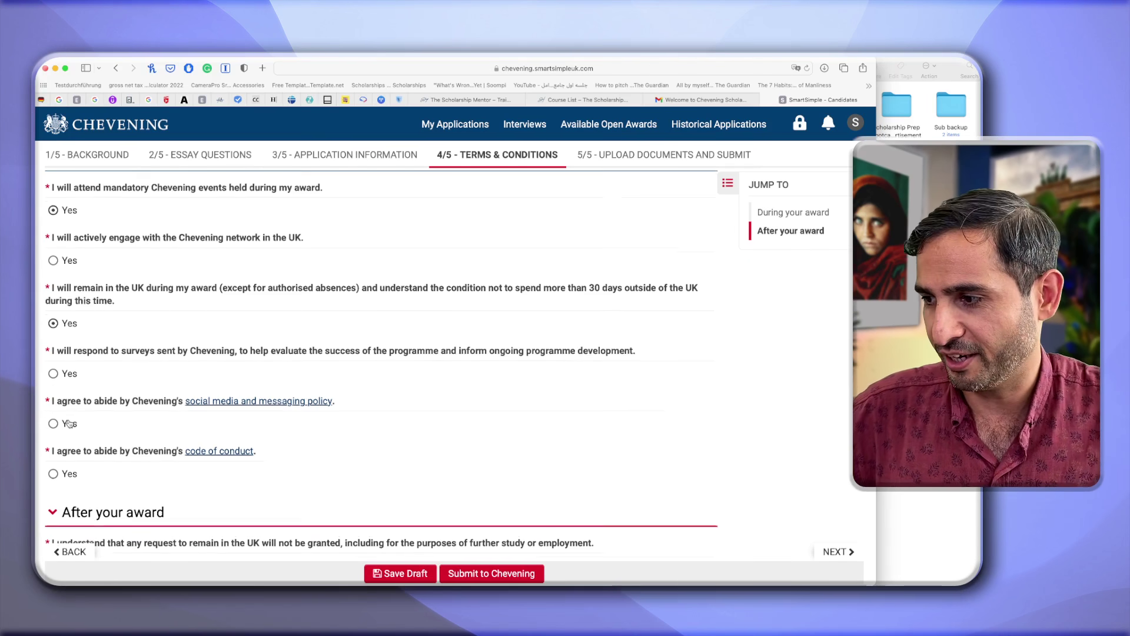
{"action": "scroll", "coordinate": [55, 348], "scroll_direction": "down", "scroll_amount": 1}
Answer Yes to responding to surveys, the social media policy and the code of conduct.
{"action": "left_click", "coordinate": [55, 351]}
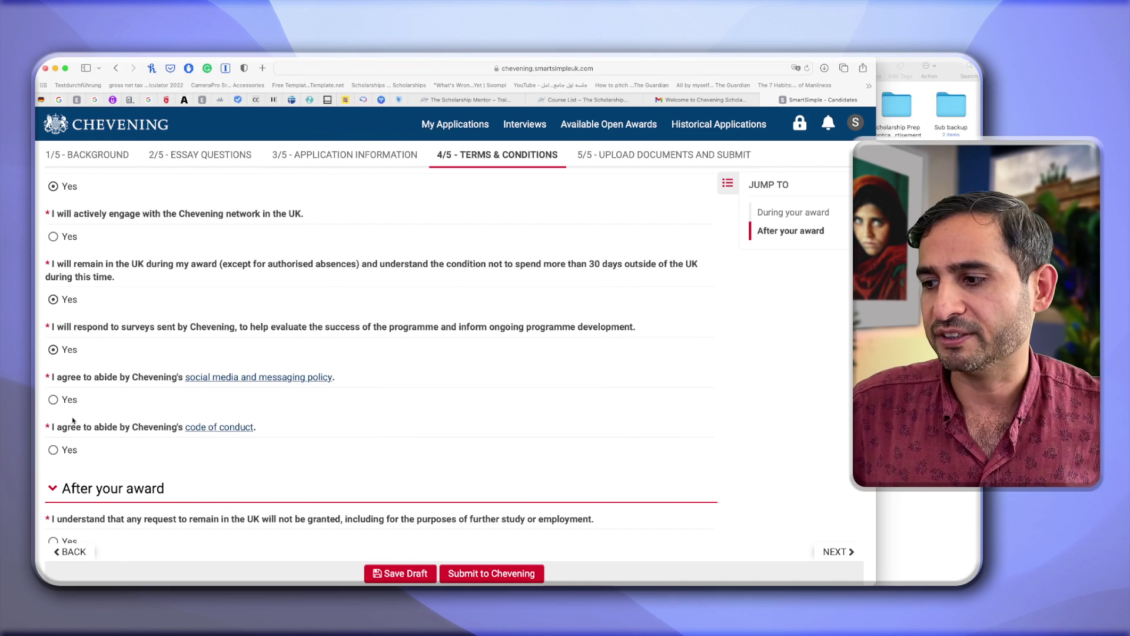
{"action": "left_click", "coordinate": [53, 399]}
{"action": "scroll", "coordinate": [62, 434], "scroll_direction": "down", "scroll_amount": 1}
{"action": "scroll", "coordinate": [61, 434], "scroll_direction": "down", "scroll_amount": 2}
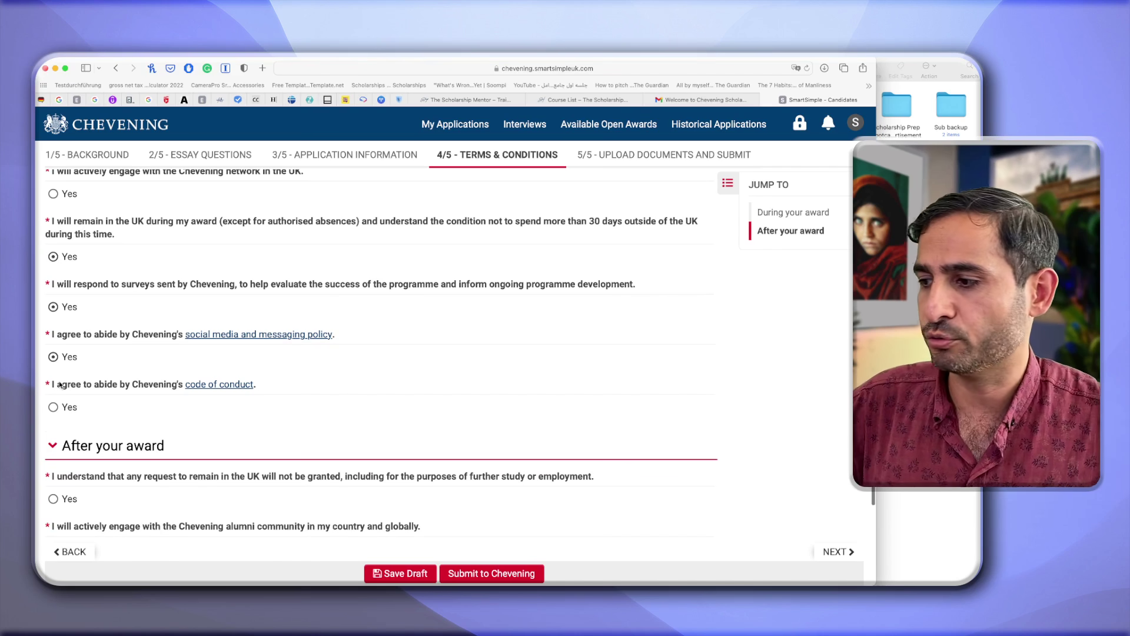
{"action": "left_click", "coordinate": [53, 407]}
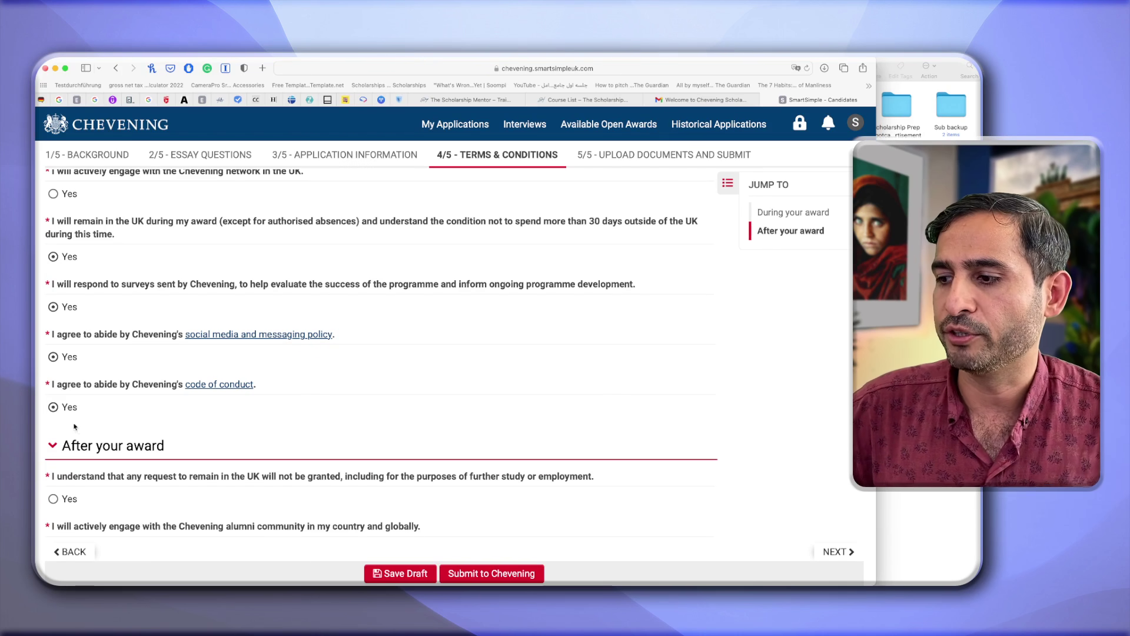
{"action": "scroll", "coordinate": [76, 429], "scroll_direction": "down", "scroll_amount": 5}
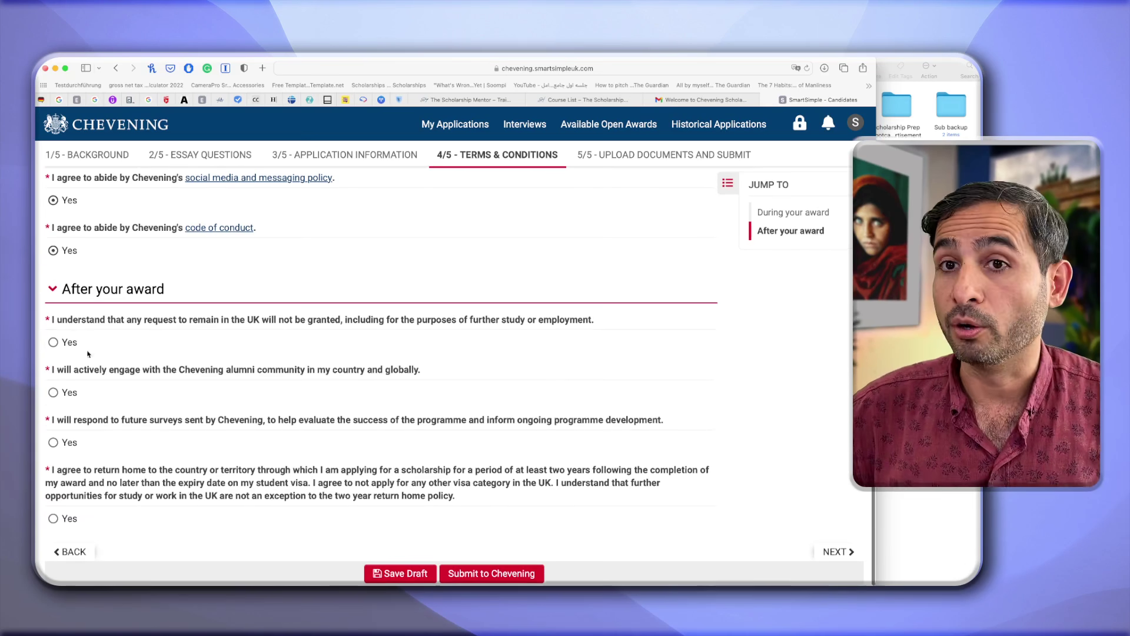
Answer Yes that UK stay requests won't be granted and to engaging with alumni.
{"action": "left_click", "coordinate": [55, 343]}
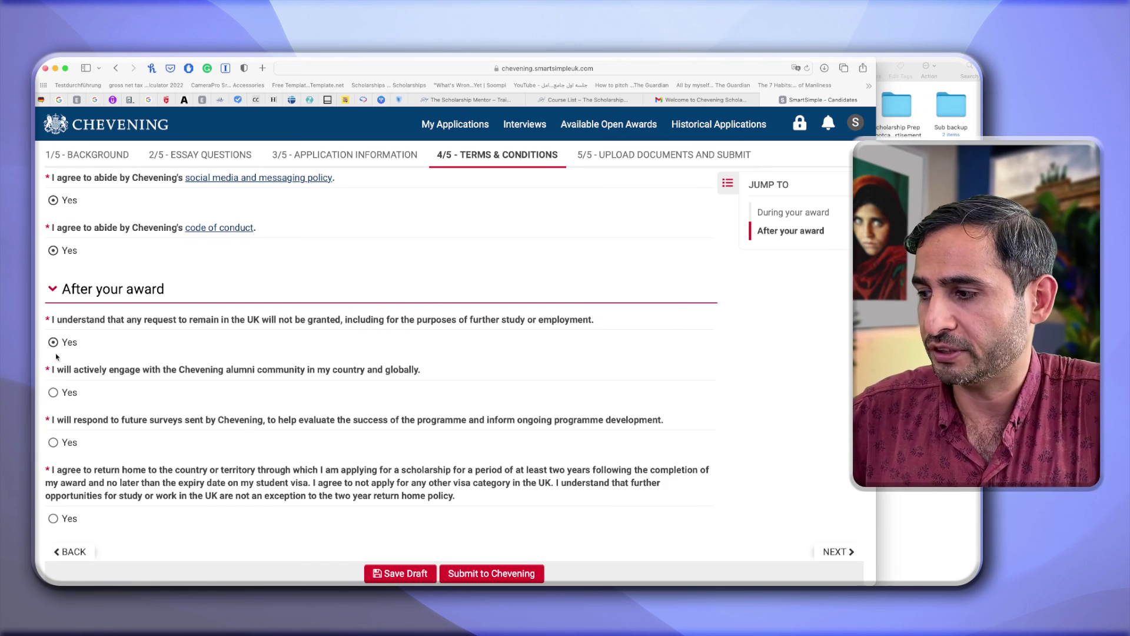
{"action": "left_click", "coordinate": [54, 394]}
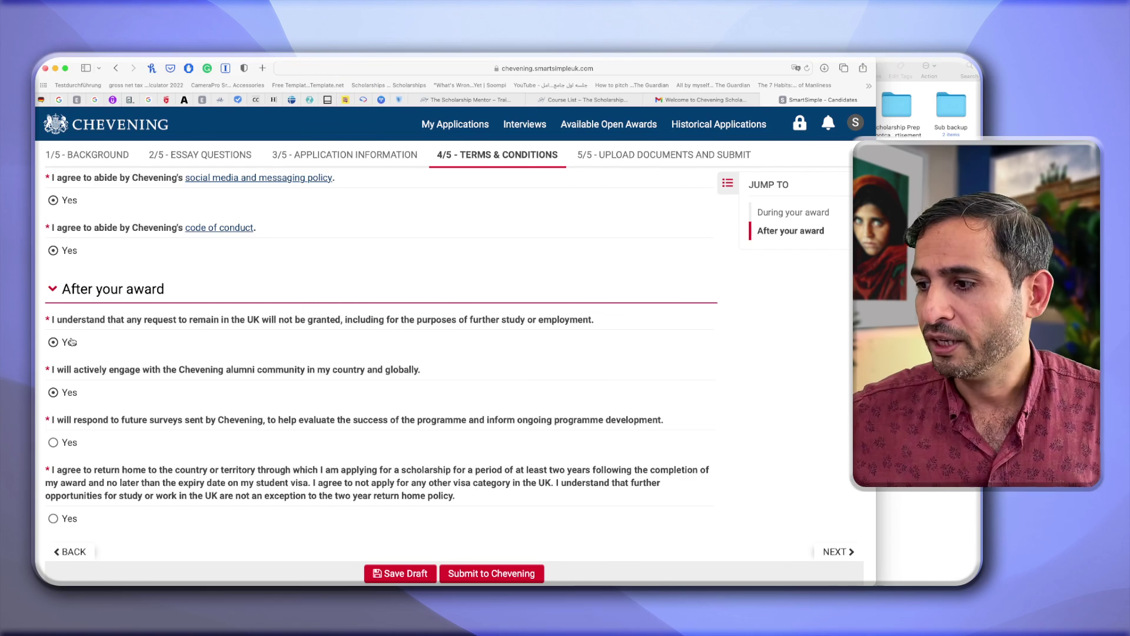
{"action": "scroll", "coordinate": [100, 432], "scroll_direction": "down", "scroll_amount": 1}
{"action": "scroll", "coordinate": [101, 434], "scroll_direction": "down", "scroll_amount": 1}
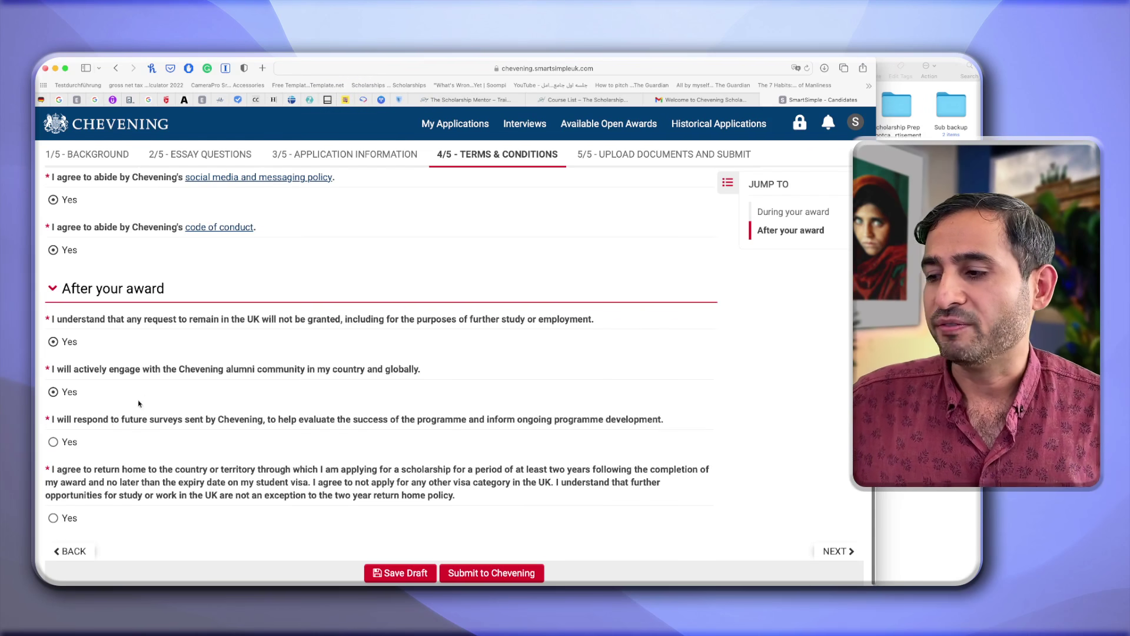
Answer Yes to future surveys and the two-year return home policy, then save the draft.
{"action": "left_click", "coordinate": [54, 444]}
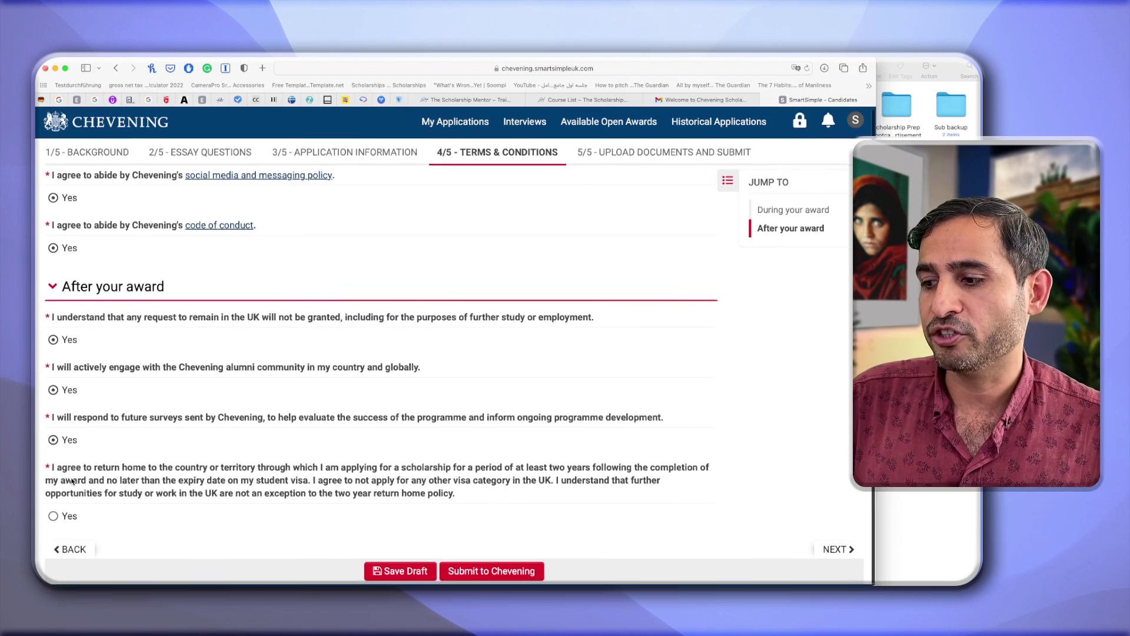
{"action": "left_click", "coordinate": [53, 519]}
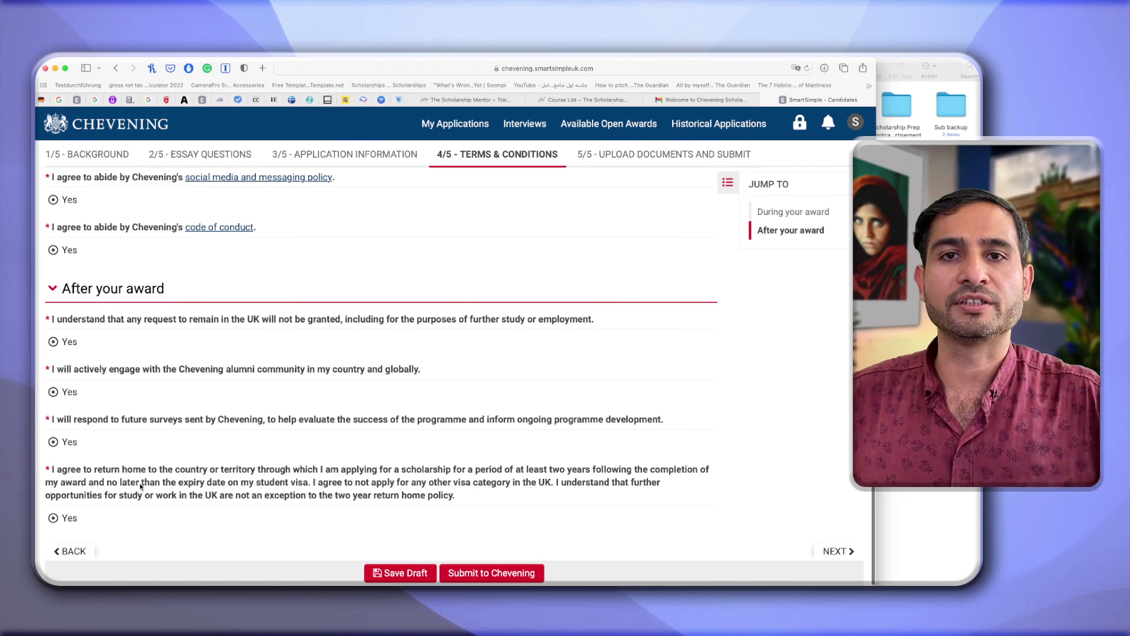
{"action": "left_click", "coordinate": [416, 574]}
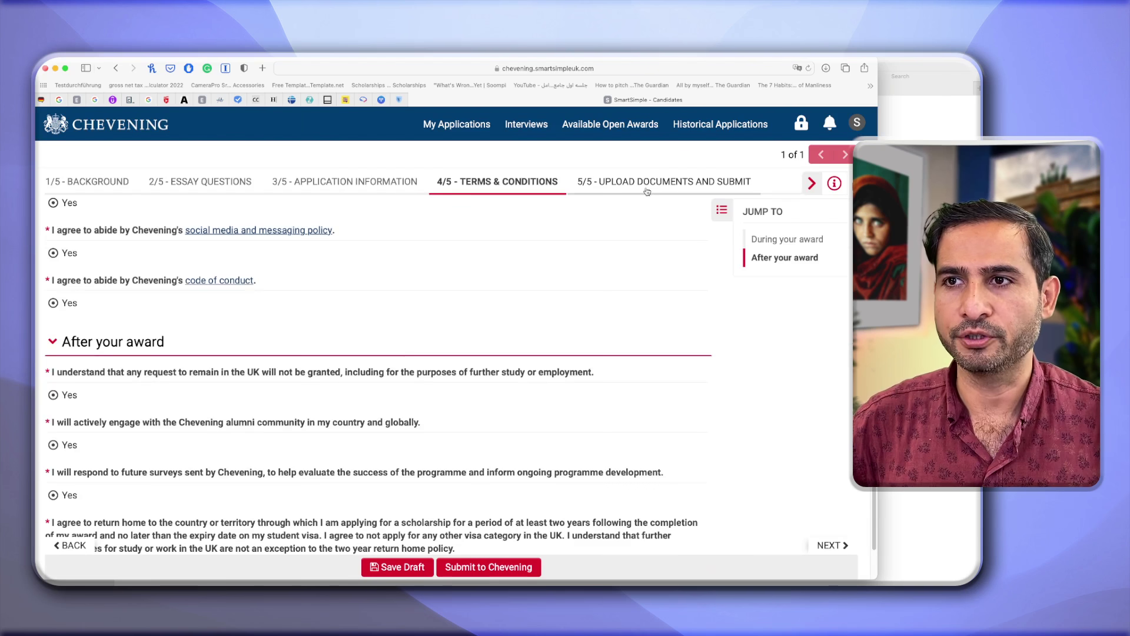
Go to the 5/5 Upload Documents and Submit step.
{"action": "left_click", "coordinate": [647, 188]}
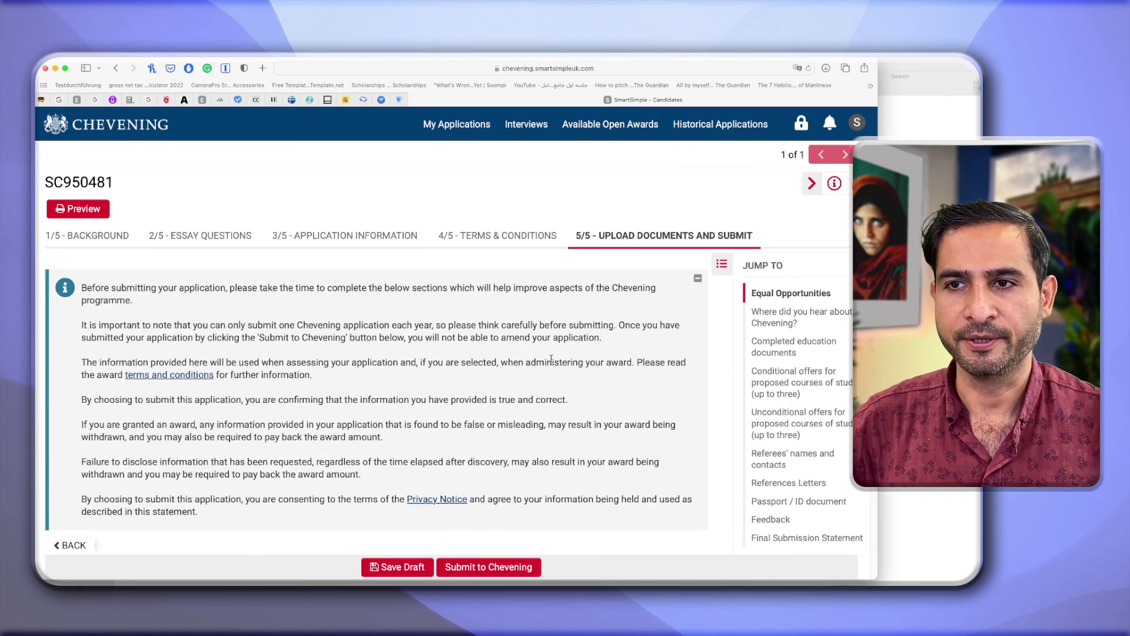
{"action": "scroll", "coordinate": [252, 376], "scroll_direction": "down", "scroll_amount": 6}
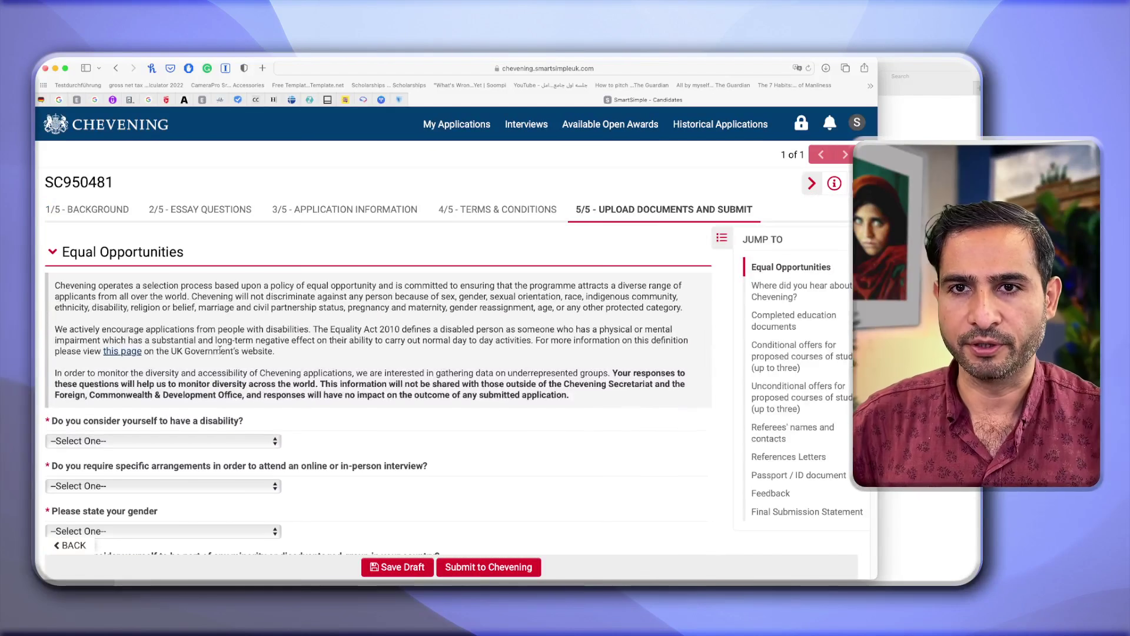
{"action": "scroll", "coordinate": [262, 395], "scroll_direction": "down", "scroll_amount": 3}
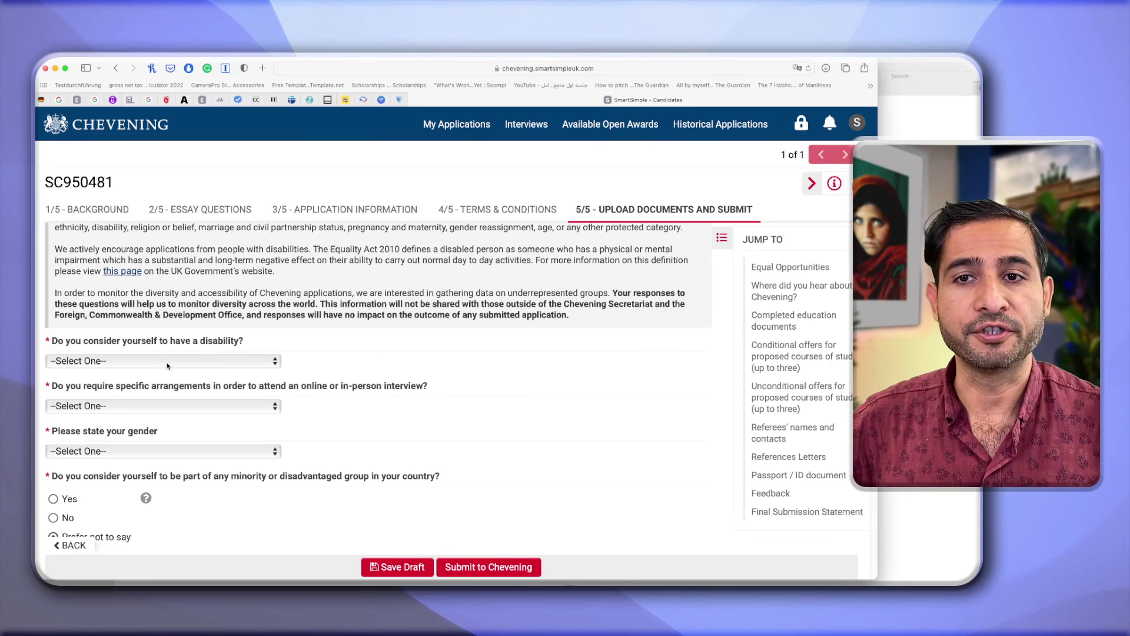
Answer No to disability and interview arrangements, and set gender to Man.
{"action": "left_click", "coordinate": [167, 363]}
{"action": "left_click", "coordinate": [130, 388]}
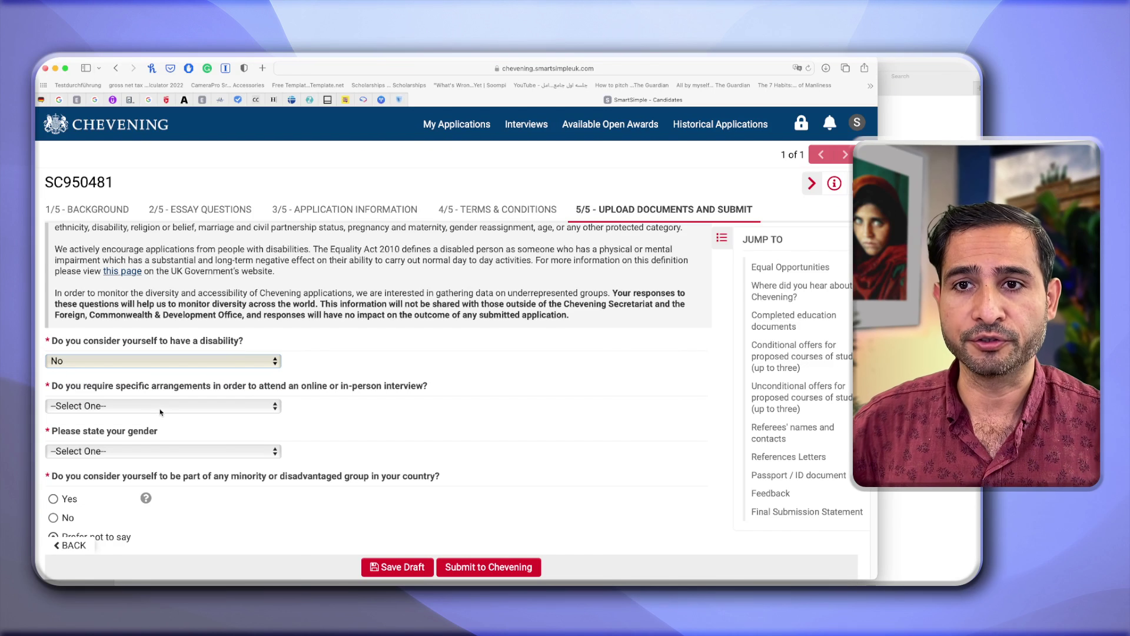
{"action": "left_click", "coordinate": [167, 406]}
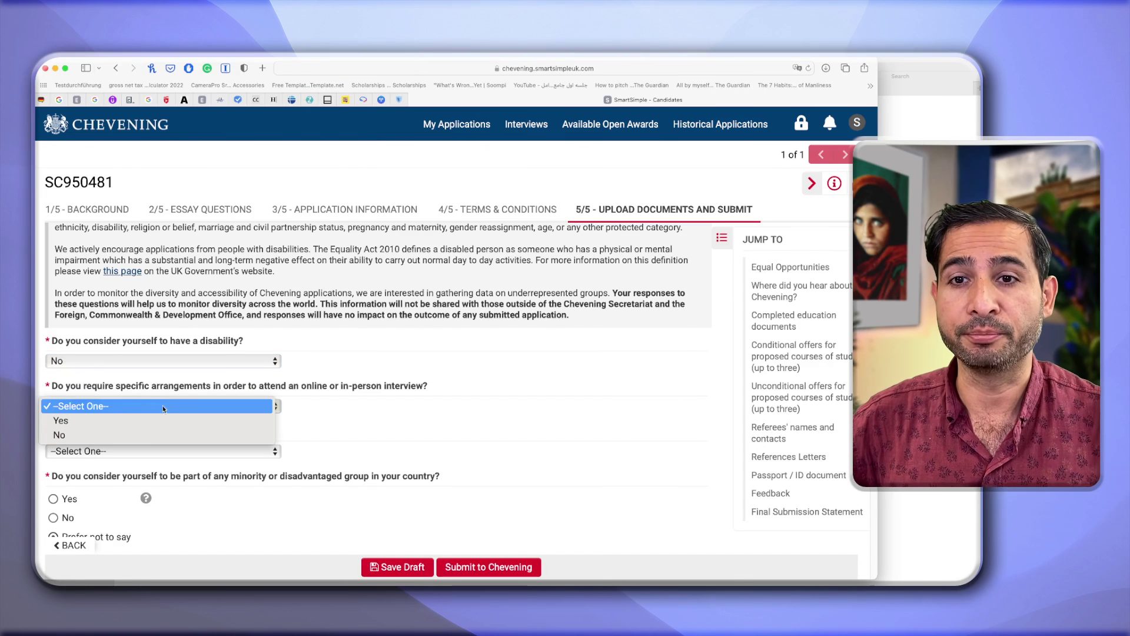
{"action": "left_click", "coordinate": [117, 435]}
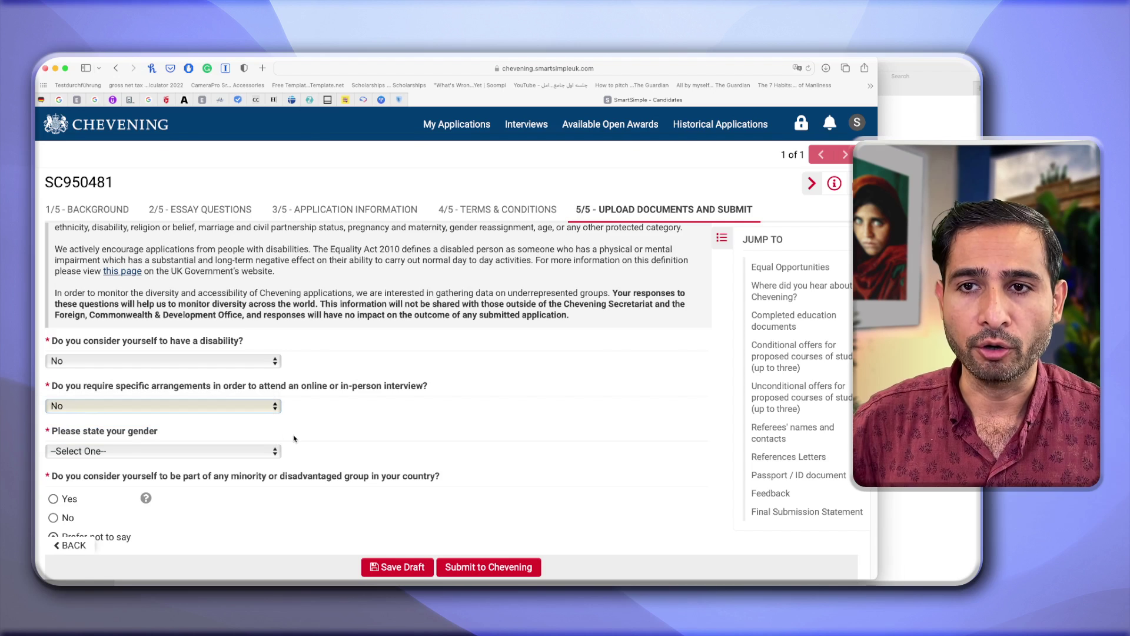
{"action": "scroll", "coordinate": [301, 438], "scroll_direction": "down", "scroll_amount": 3}
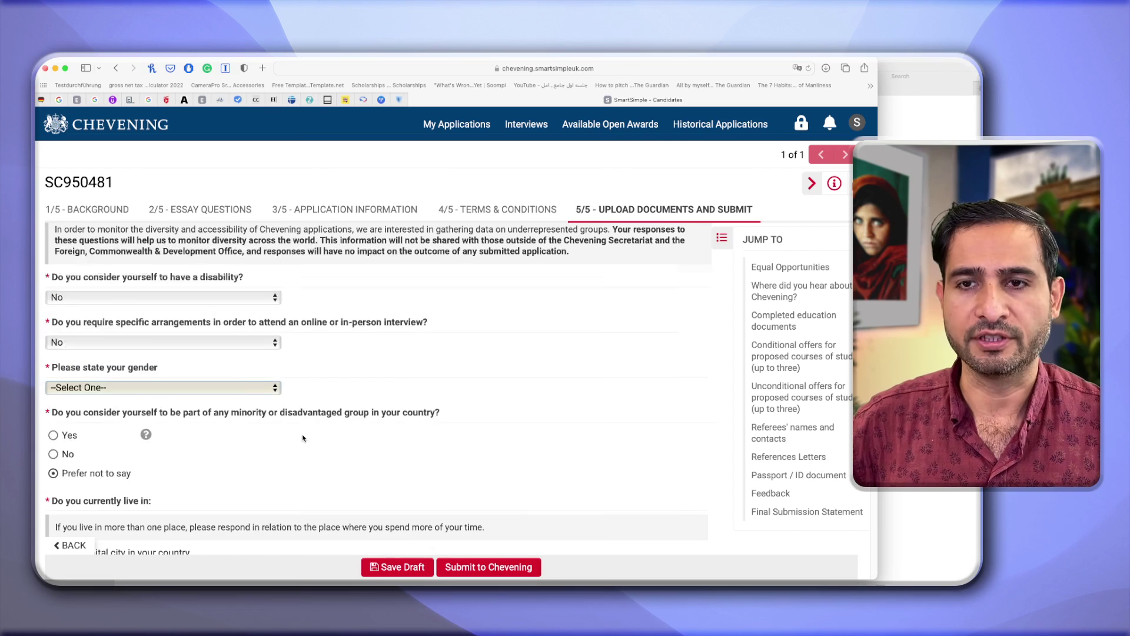
{"action": "left_click", "coordinate": [247, 388]}
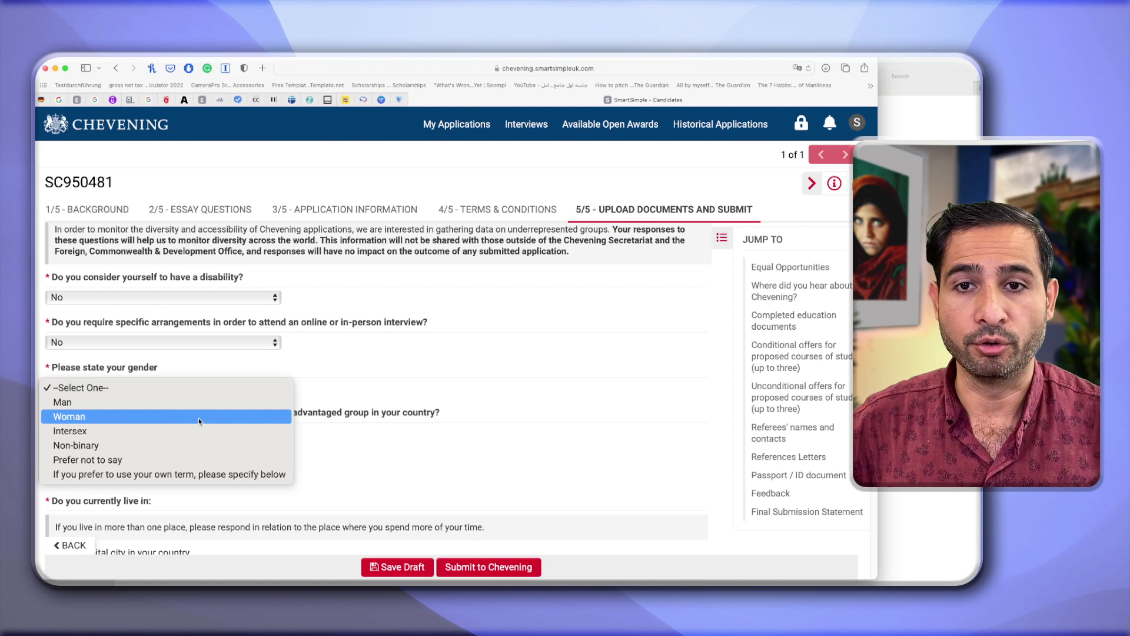
{"action": "left_click", "coordinate": [181, 401]}
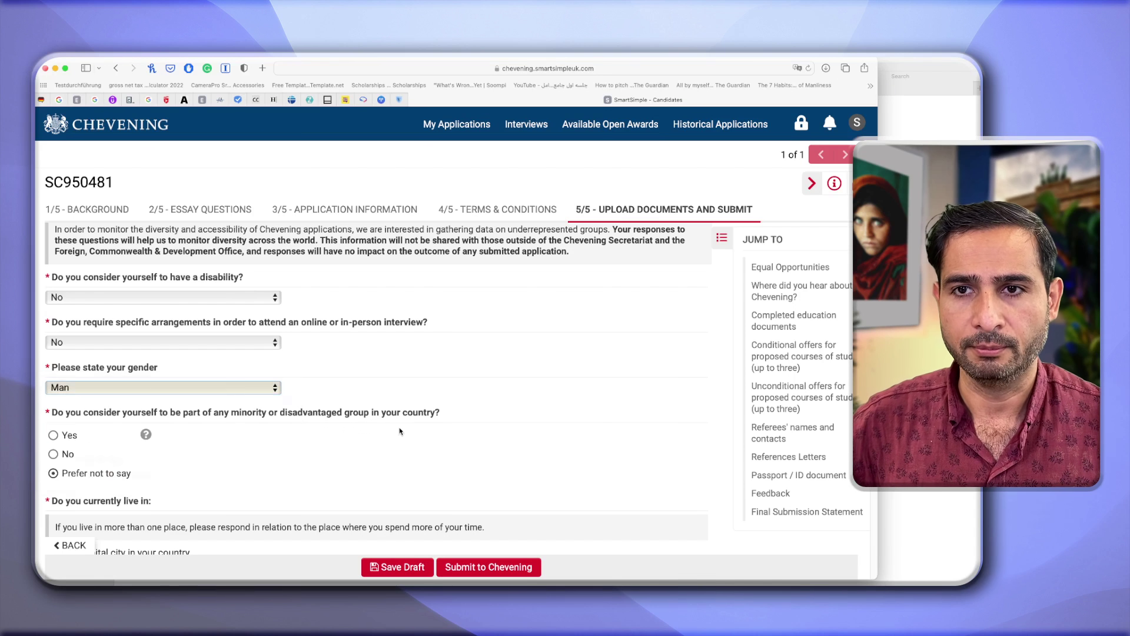
{"action": "scroll", "coordinate": [399, 432], "scroll_direction": "down", "scroll_amount": 2}
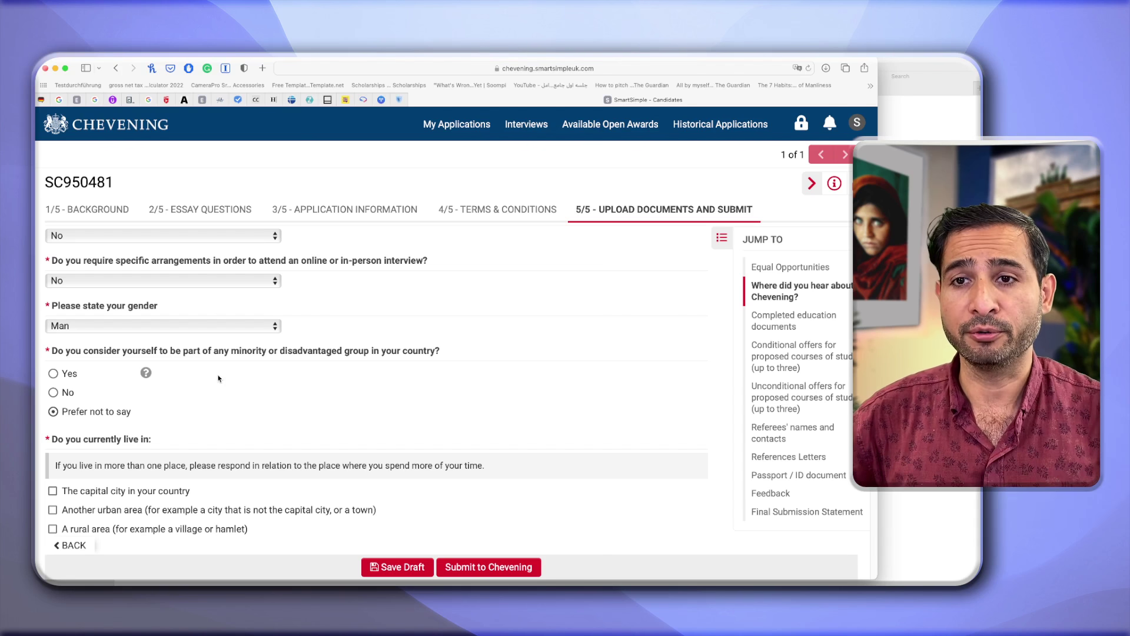
Answer No to the minority group question and mark living in the capital city.
{"action": "left_click", "coordinate": [60, 389]}
{"action": "left_click", "coordinate": [54, 374]}
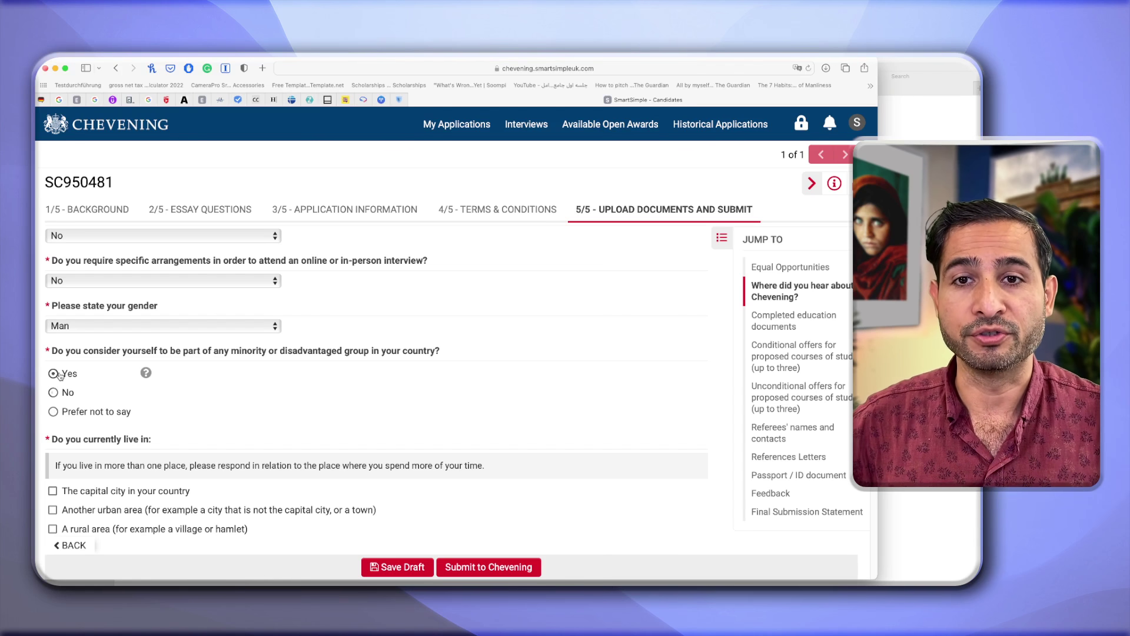
{"action": "scroll", "coordinate": [60, 377], "scroll_direction": "down", "scroll_amount": 1}
{"action": "scroll", "coordinate": [64, 406], "scroll_direction": "down", "scroll_amount": 3}
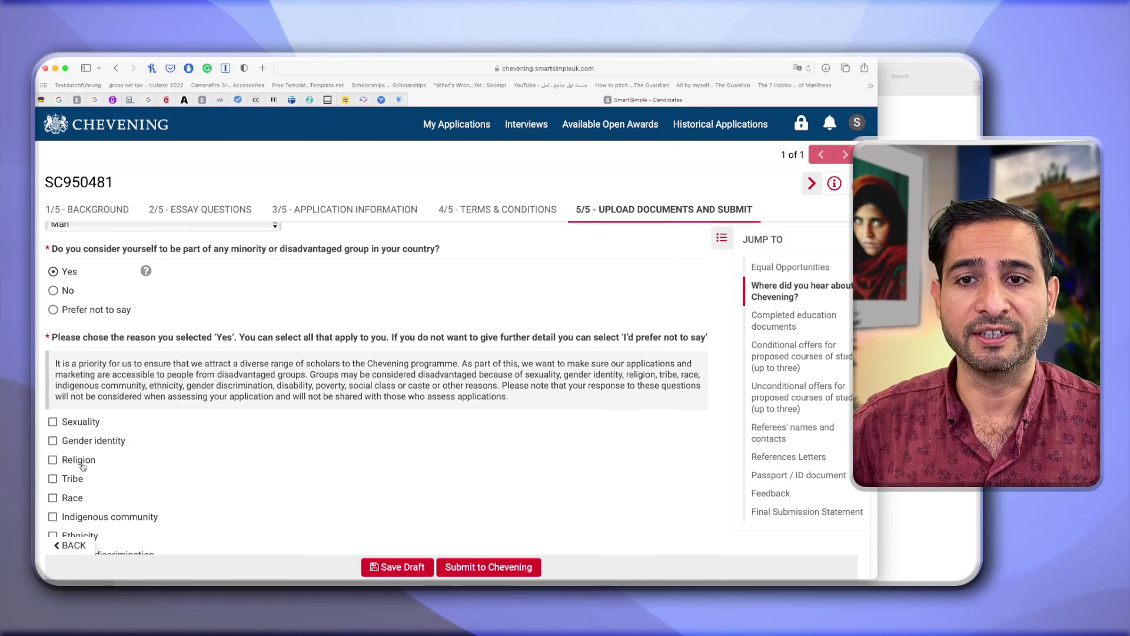
{"action": "scroll", "coordinate": [68, 430], "scroll_direction": "up", "scroll_amount": 1}
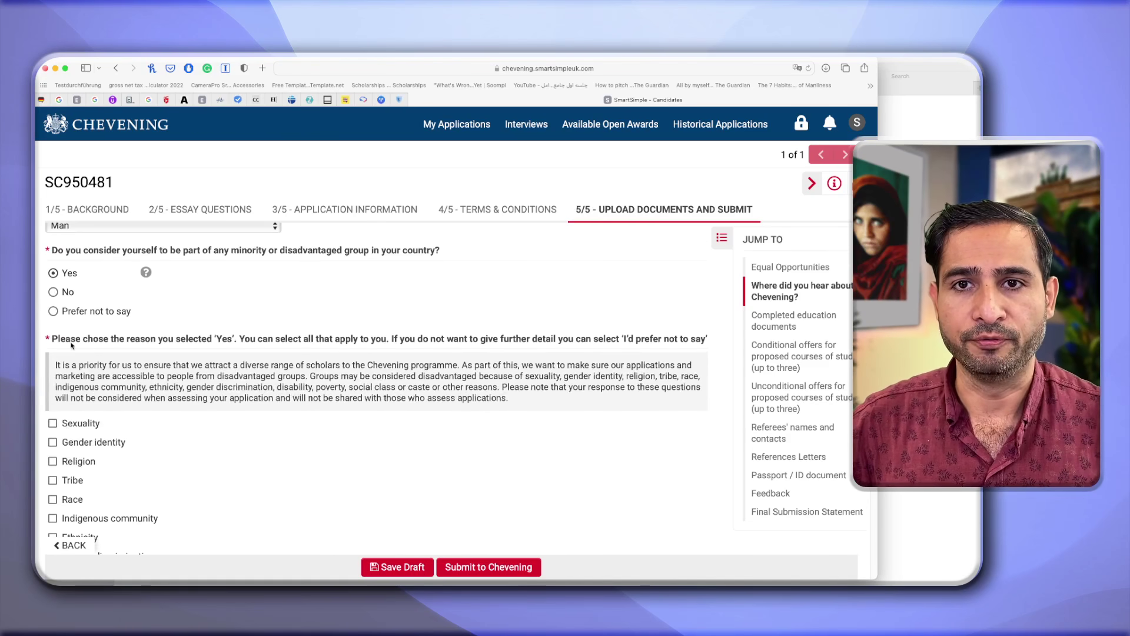
{"action": "left_click", "coordinate": [54, 292]}
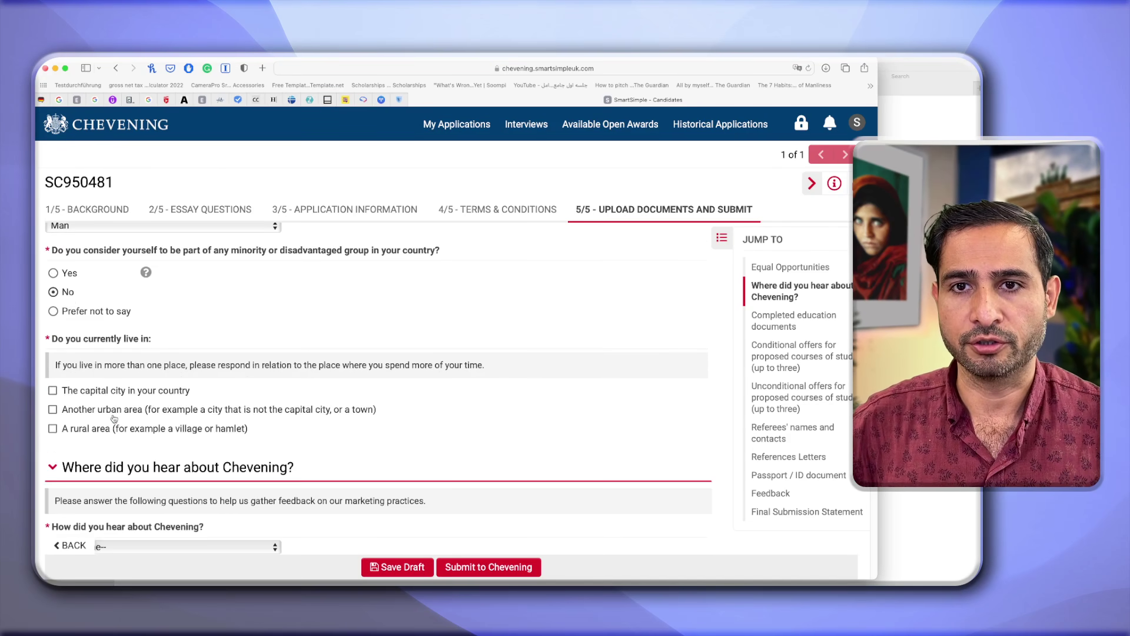
{"action": "scroll", "coordinate": [113, 418], "scroll_direction": "down", "scroll_amount": 2}
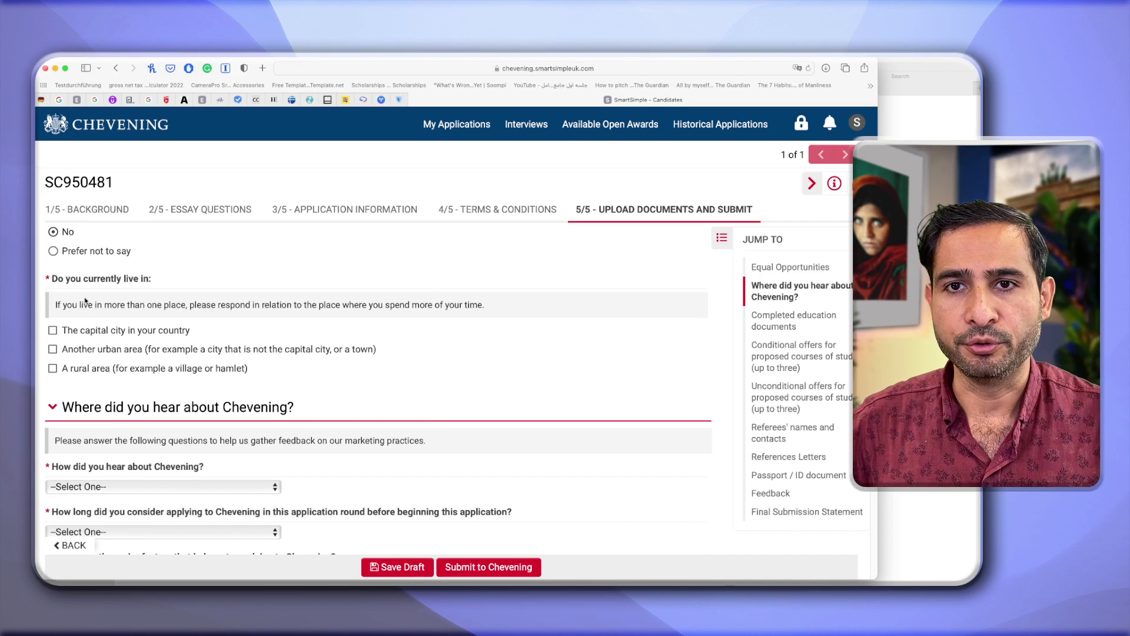
{"action": "left_click", "coordinate": [53, 331]}
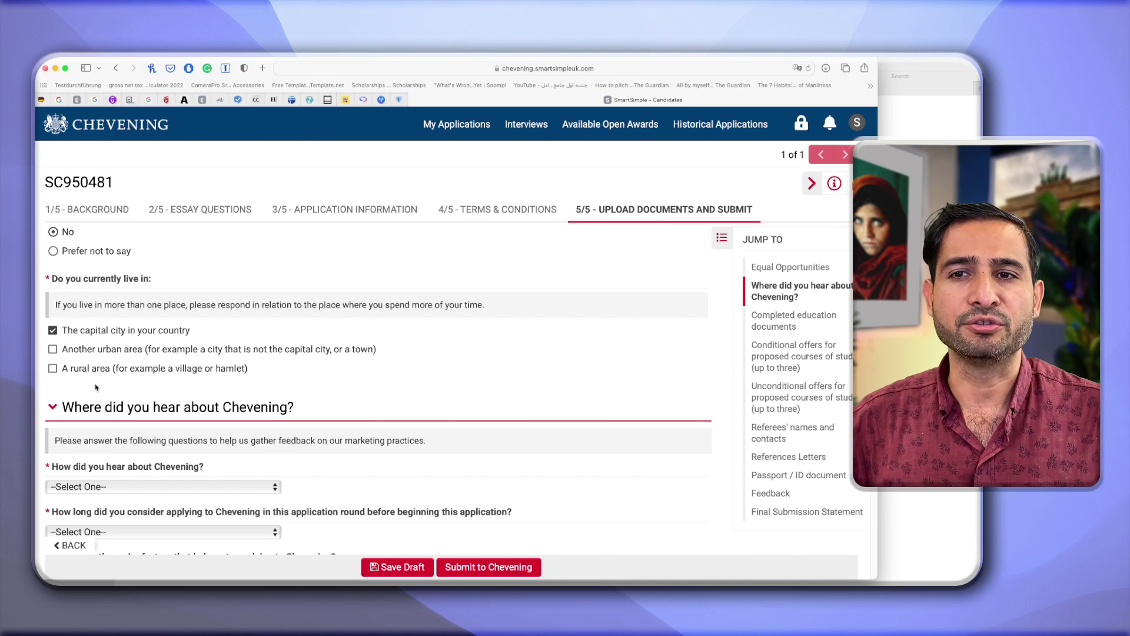
{"action": "scroll", "coordinate": [95, 387], "scroll_direction": "down", "scroll_amount": 5}
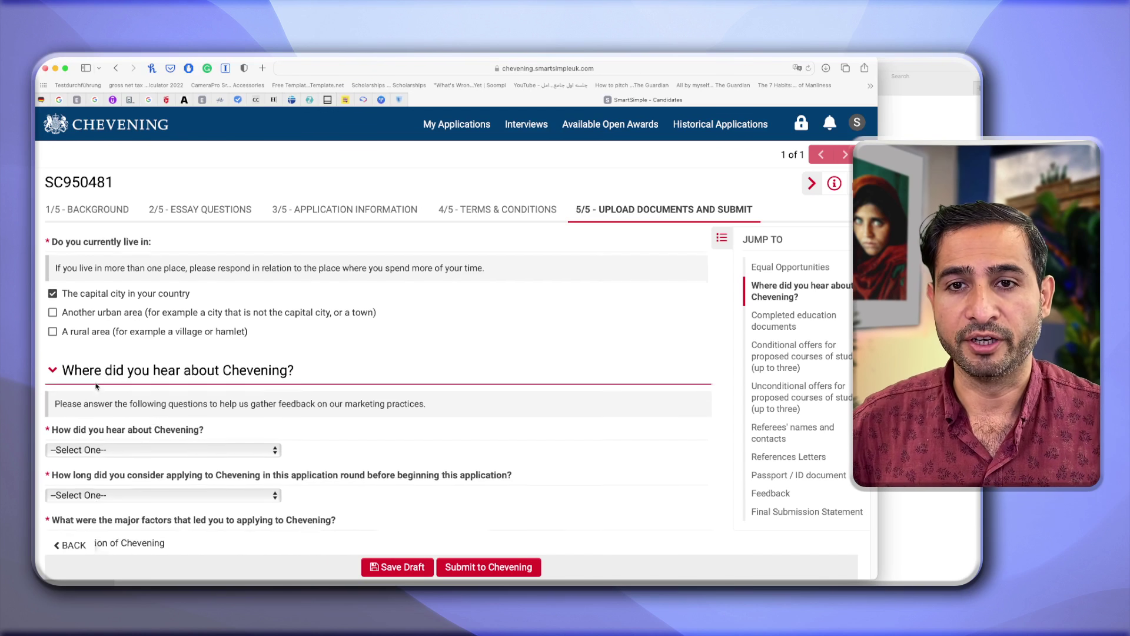
Record hearing about Chevening from Chevening alumni and considering it for 1-2 Years.
{"action": "scroll", "coordinate": [137, 366], "scroll_direction": "up", "scroll_amount": 1}
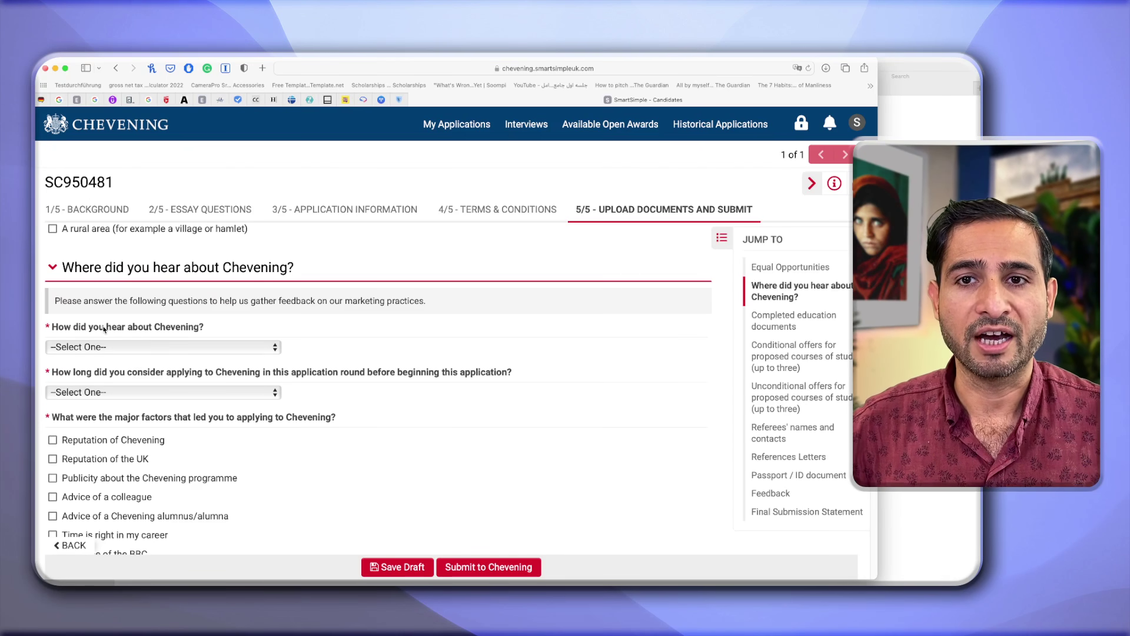
{"action": "left_click", "coordinate": [129, 346]}
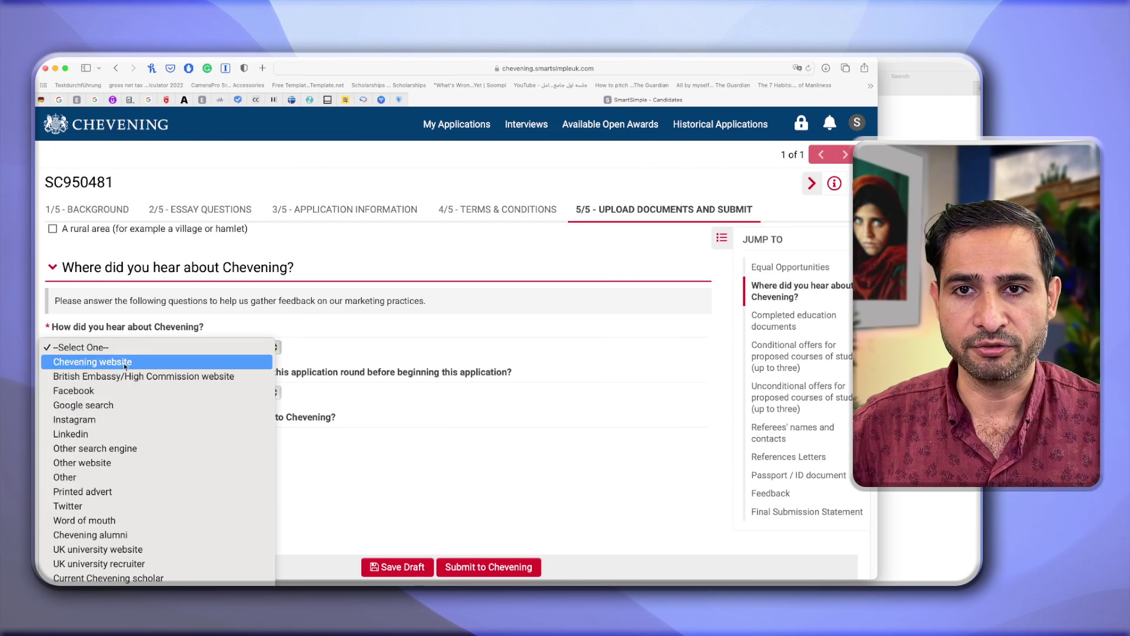
{"action": "left_click", "coordinate": [107, 535]}
{"action": "left_click", "coordinate": [143, 392]}
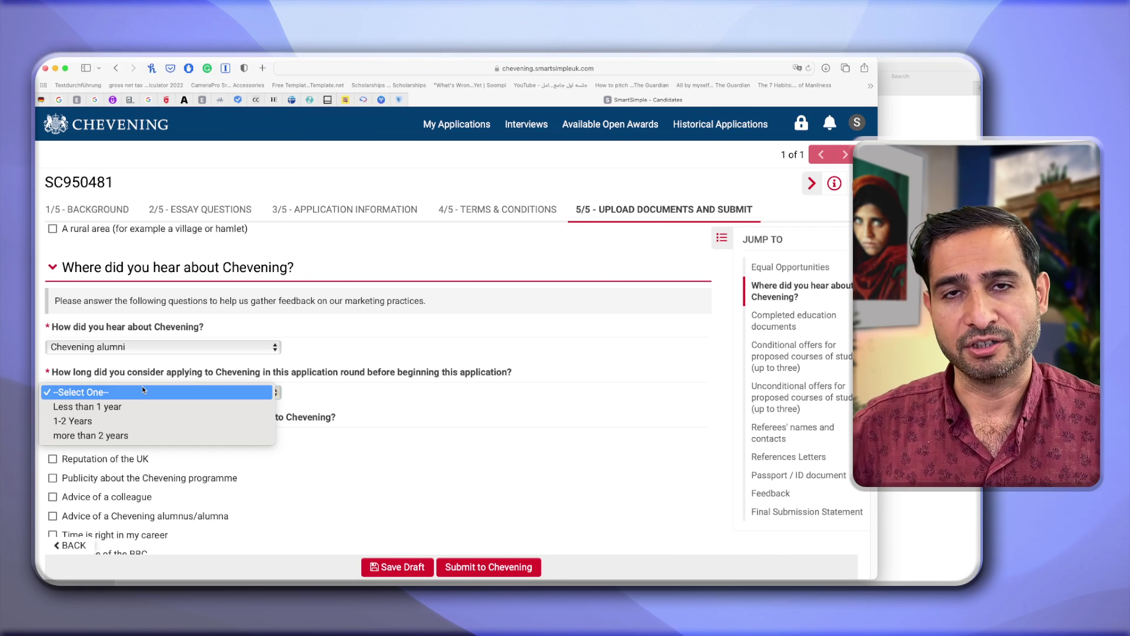
{"action": "left_click", "coordinate": [108, 420]}
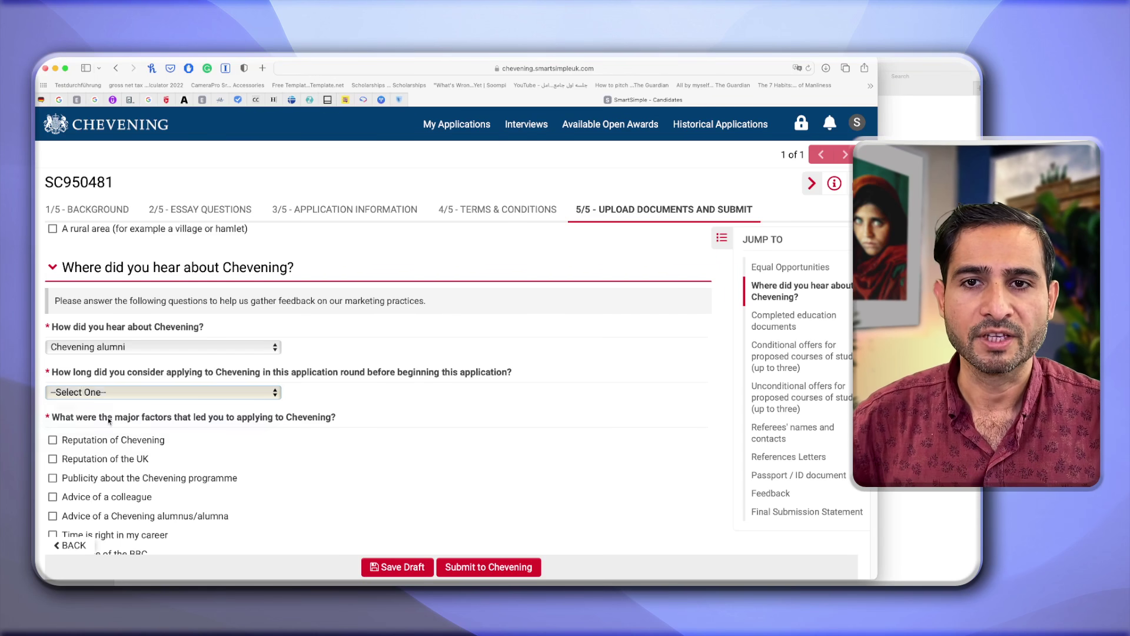
{"action": "scroll", "coordinate": [147, 468], "scroll_direction": "down", "scroll_amount": 2}
{"action": "scroll", "coordinate": [217, 436], "scroll_direction": "down", "scroll_amount": 2}
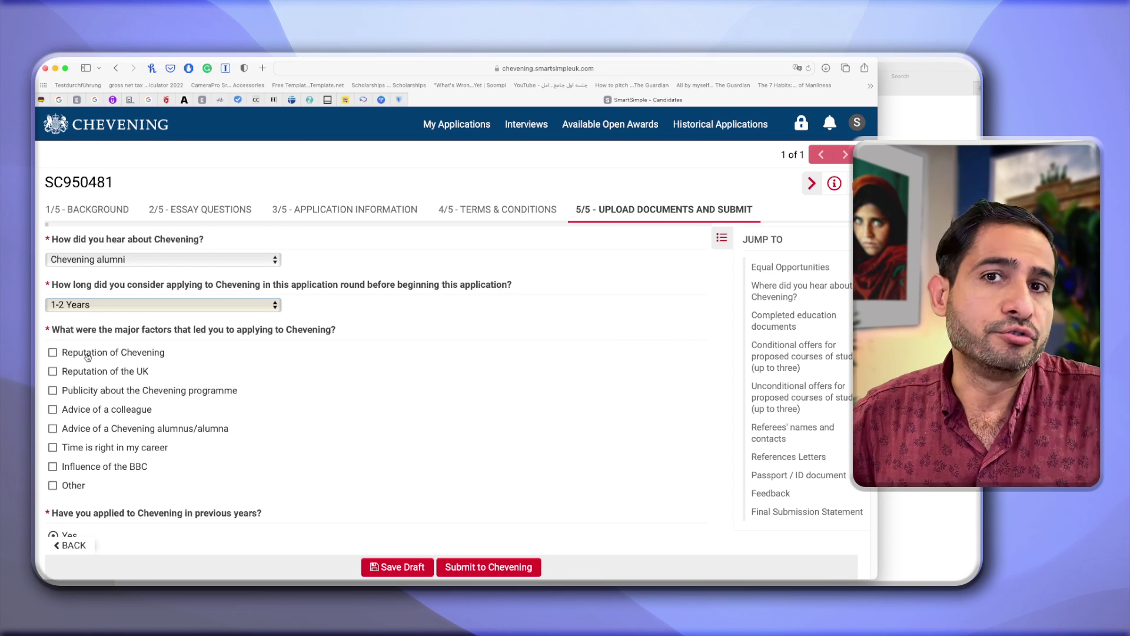
Mark Reputation of Chevening, Advice of a colleague and Advice of a Chevening alumnus/alumna as factors.
{"action": "left_click", "coordinate": [87, 355]}
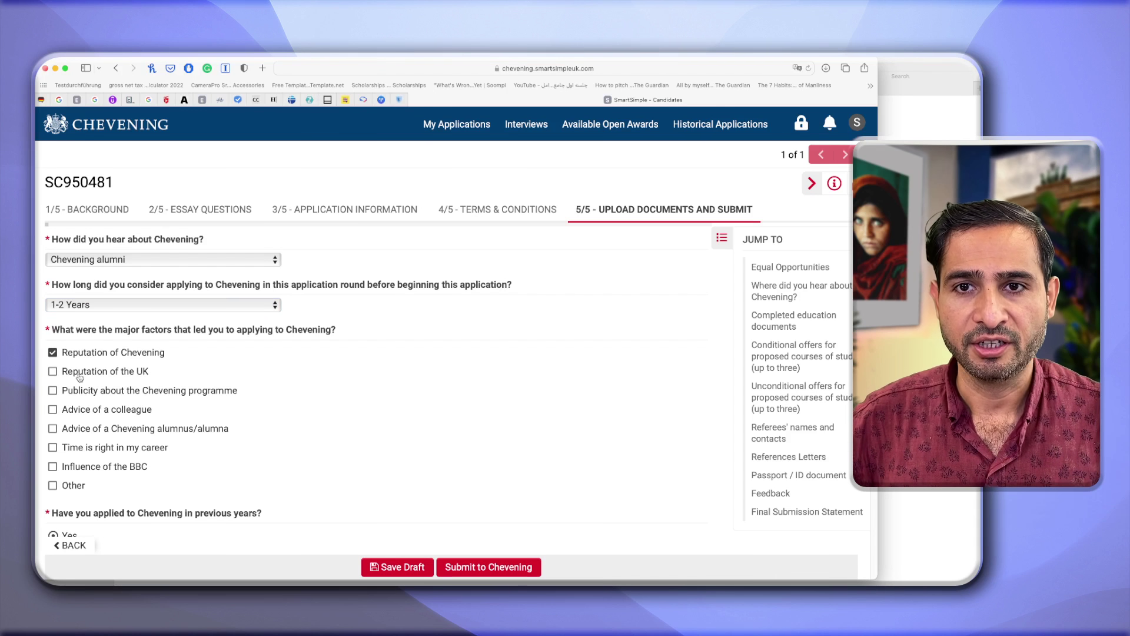
{"action": "left_click", "coordinate": [63, 411]}
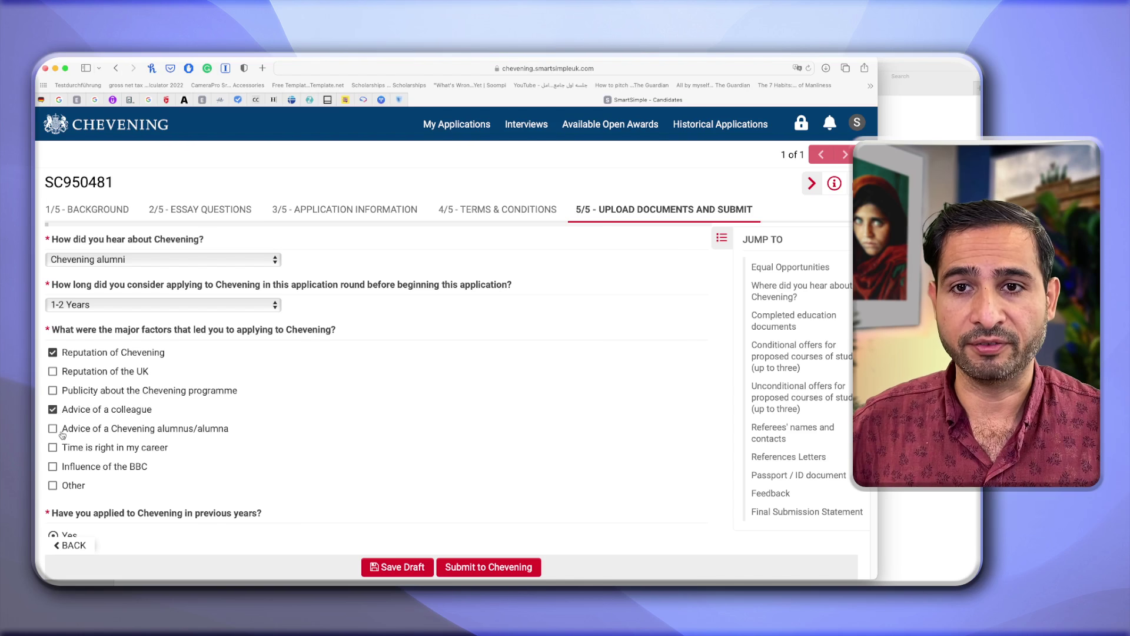
{"action": "left_click", "coordinate": [62, 434]}
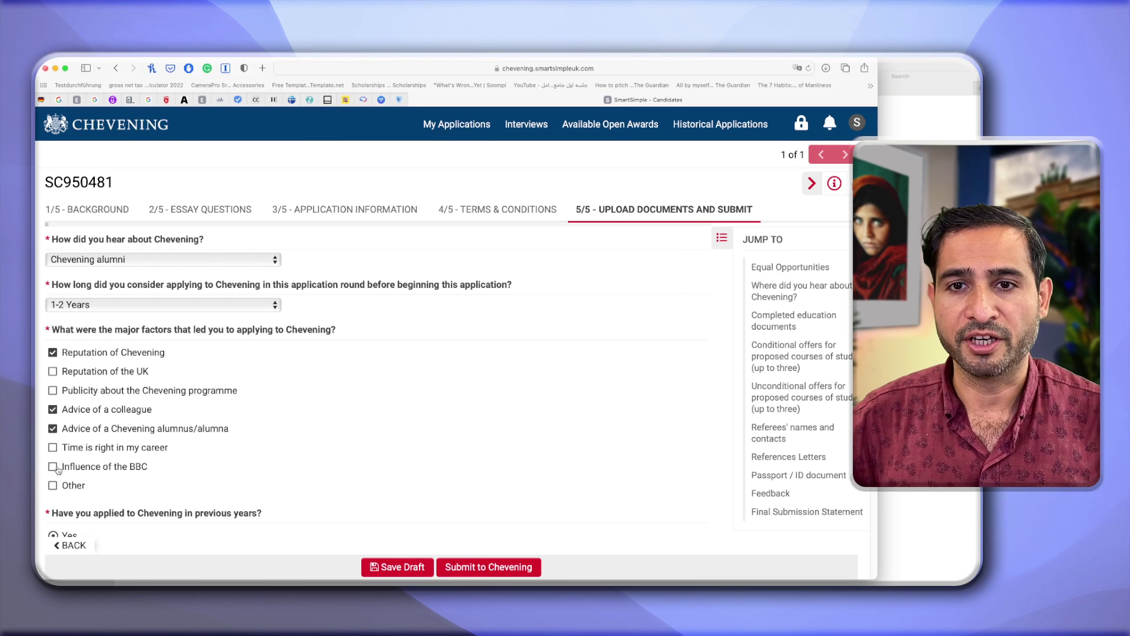
{"action": "scroll", "coordinate": [69, 487], "scroll_direction": "down", "scroll_amount": 3}
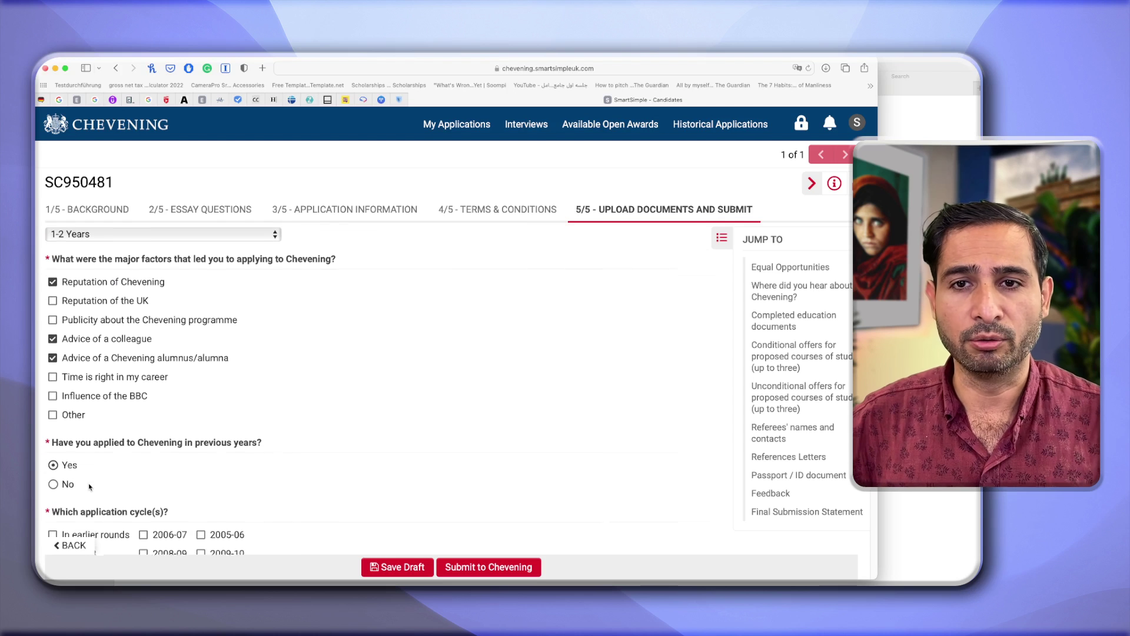
Answer Yes to applying in previous years, selecting the 2021-22 cycle.
{"action": "scroll", "coordinate": [78, 437], "scroll_direction": "down", "scroll_amount": 2}
{"action": "scroll", "coordinate": [76, 434], "scroll_direction": "down", "scroll_amount": 1}
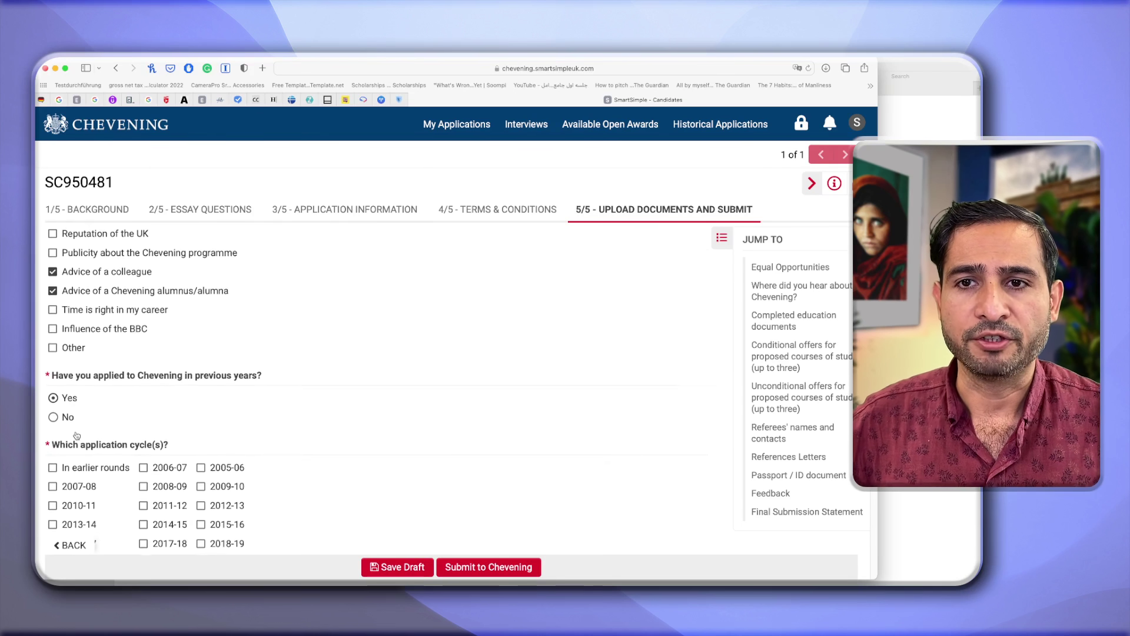
{"action": "left_click", "coordinate": [55, 415]}
{"action": "left_click", "coordinate": [53, 395]}
{"action": "scroll", "coordinate": [87, 449], "scroll_direction": "down", "scroll_amount": 2}
{"action": "scroll", "coordinate": [86, 448], "scroll_direction": "down", "scroll_amount": 1}
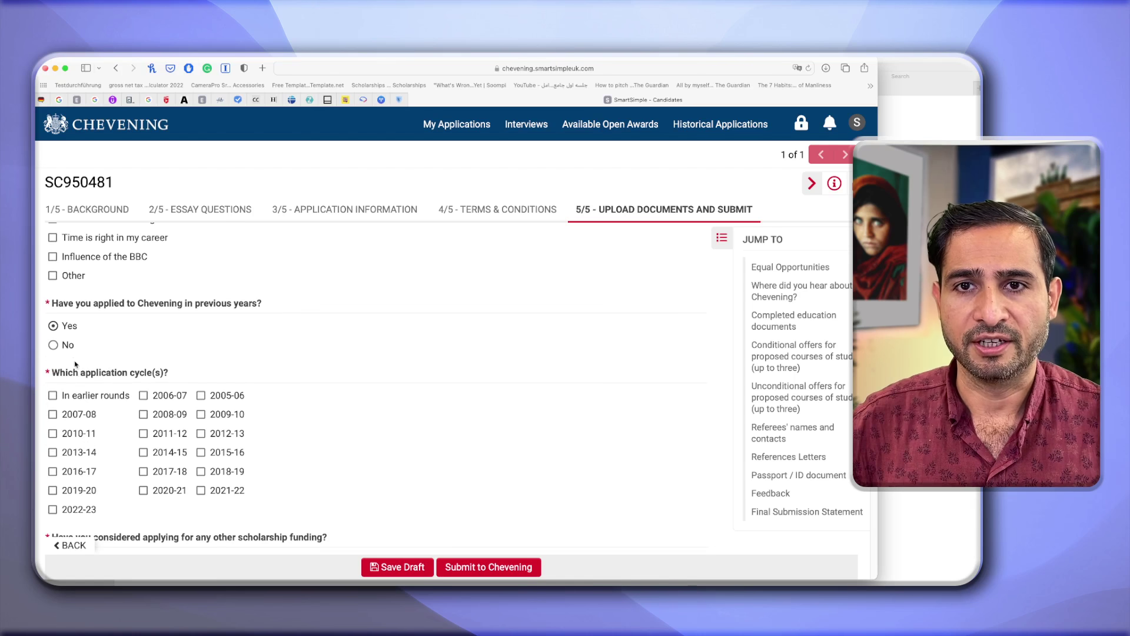
{"action": "scroll", "coordinate": [118, 377], "scroll_direction": "down", "scroll_amount": 2}
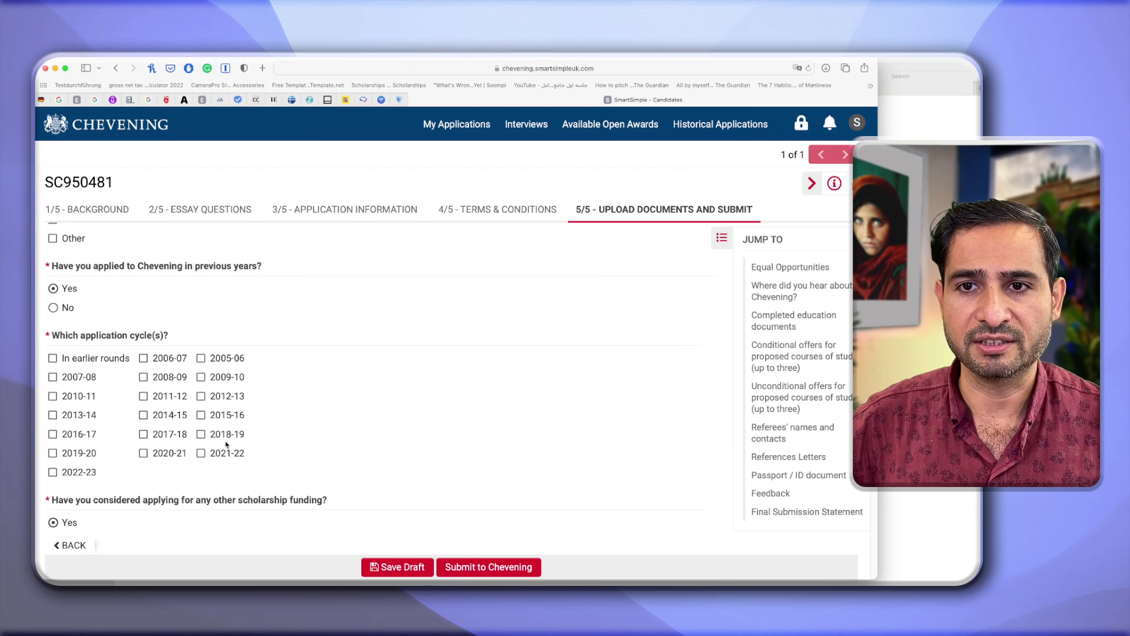
{"action": "left_click", "coordinate": [201, 452]}
Answer Yes to other funding and enter 'Fulbright Scholarship Program' as its details.
{"action": "scroll", "coordinate": [175, 480], "scroll_direction": "down", "scroll_amount": 1}
{"action": "scroll", "coordinate": [175, 480], "scroll_direction": "down", "scroll_amount": 4}
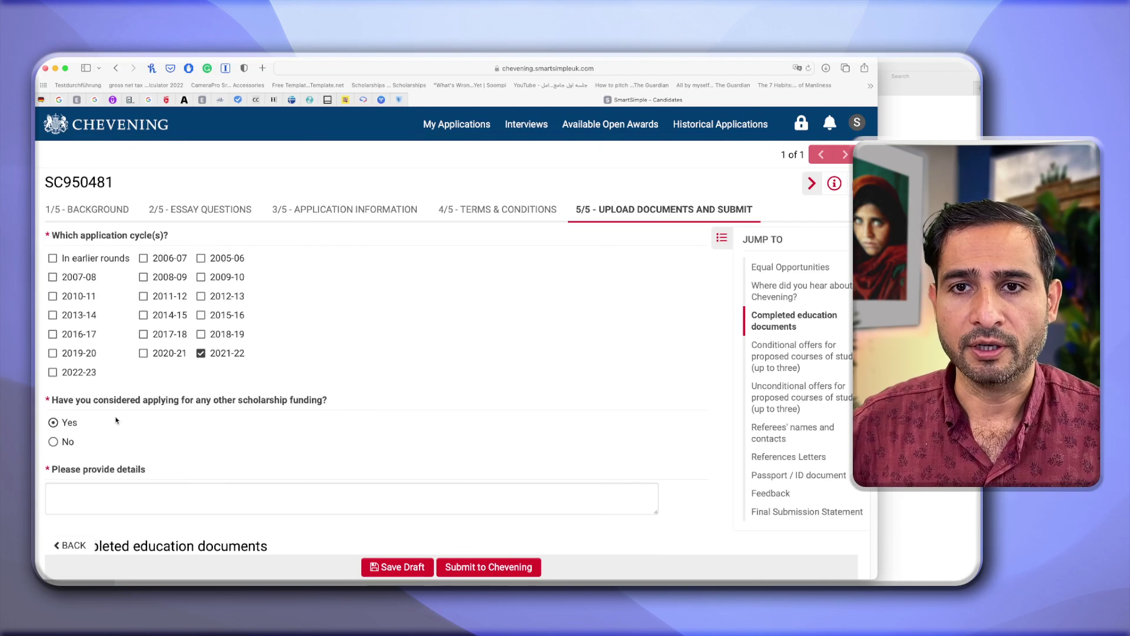
{"action": "left_click", "coordinate": [54, 443]}
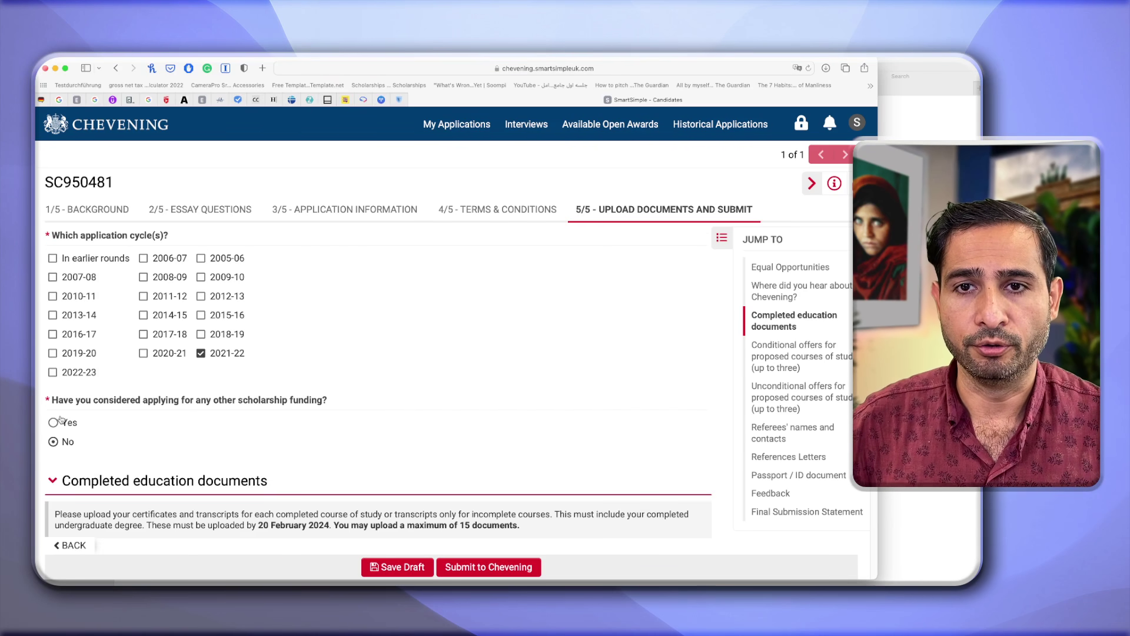
{"action": "left_click", "coordinate": [54, 422]}
{"action": "left_click", "coordinate": [77, 486]}
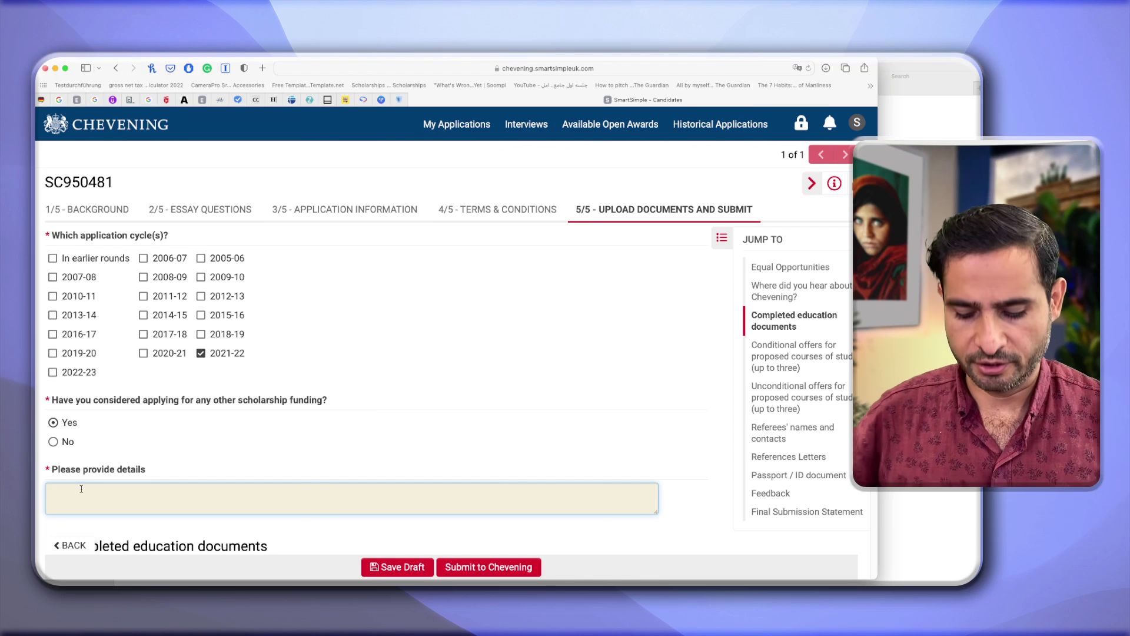
{"action": "type", "text": "Fulb"}
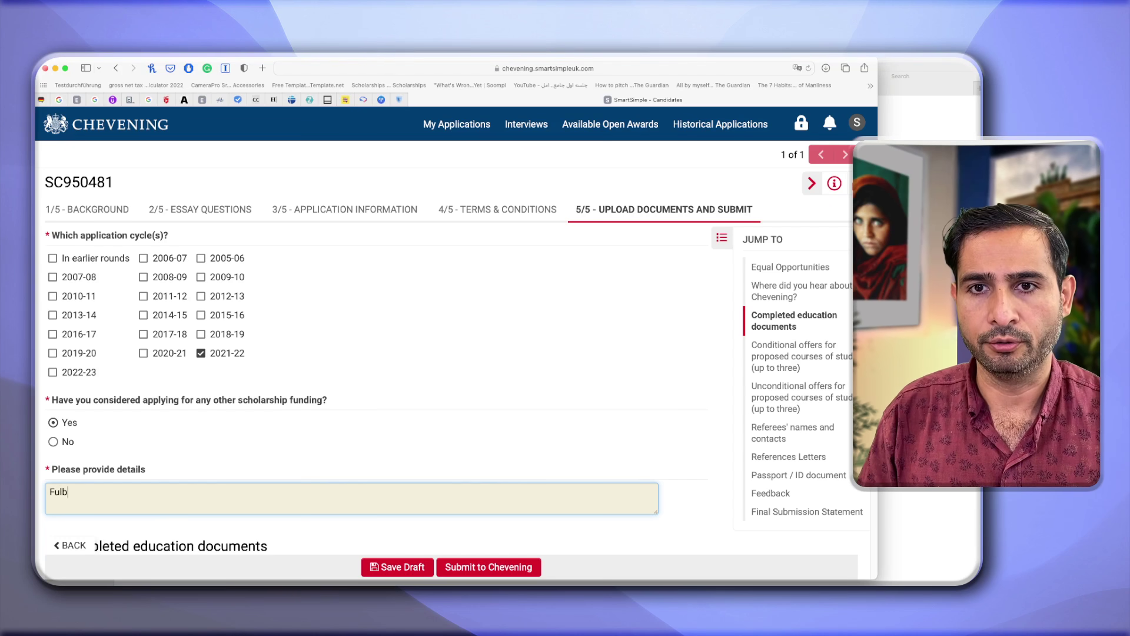
{"action": "type", "text": "right Scholarship Program"}
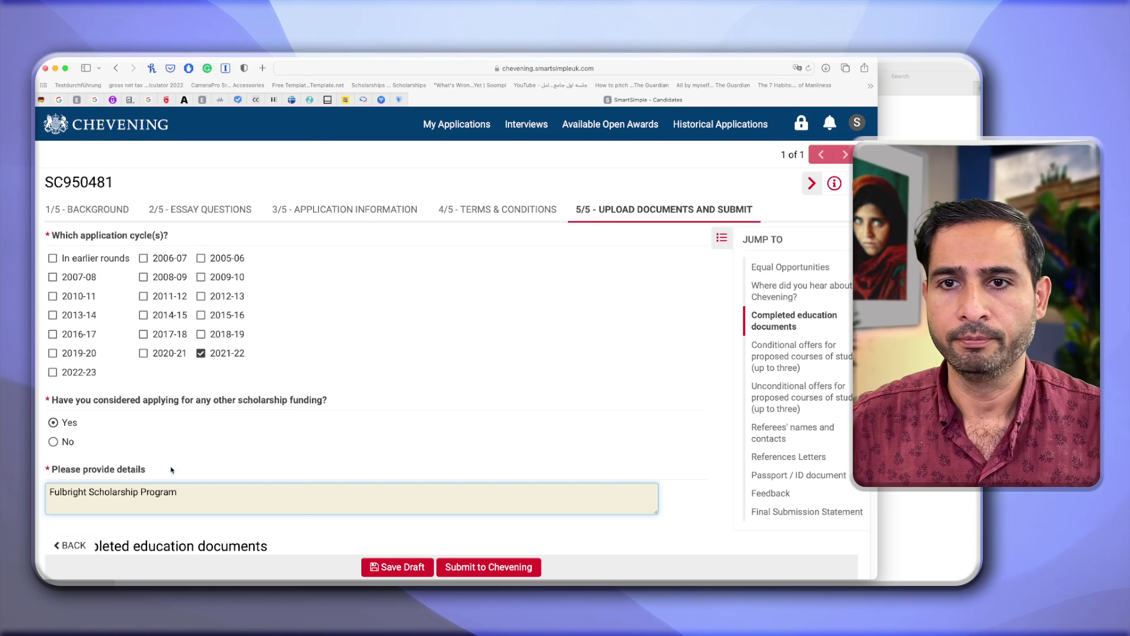
{"action": "scroll", "coordinate": [211, 457], "scroll_direction": "down", "scroll_amount": 5}
{"action": "scroll", "coordinate": [211, 456], "scroll_direction": "down", "scroll_amount": 3}
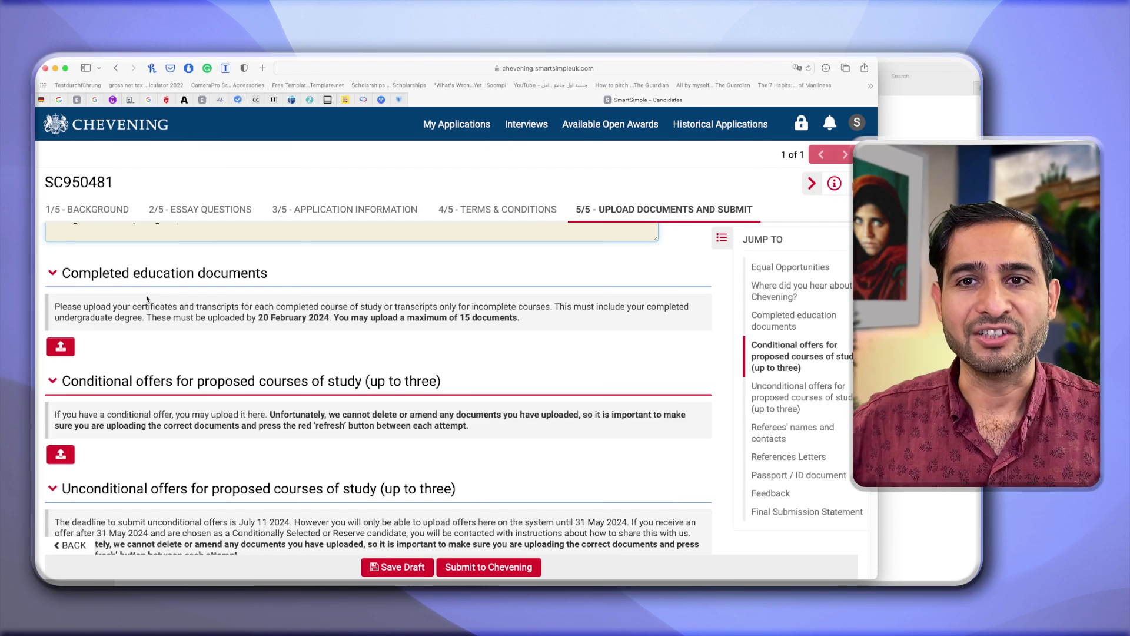
Upload Bachelor AUAF Diploma.pdf as a completed education document.
{"action": "left_click", "coordinate": [61, 346]}
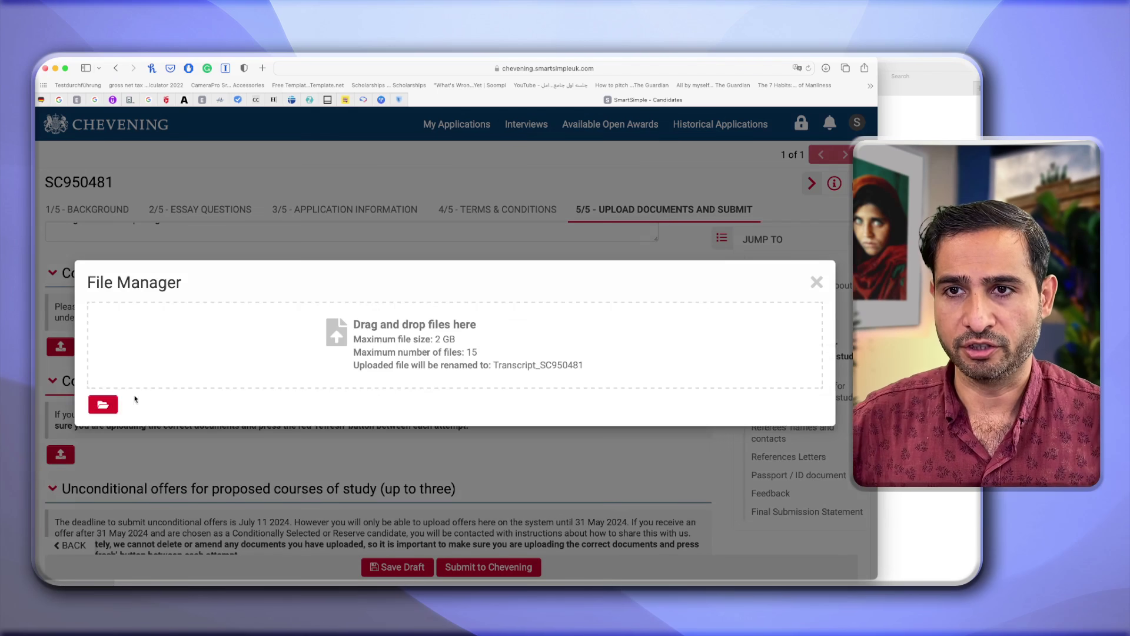
{"action": "left_click", "coordinate": [94, 405]}
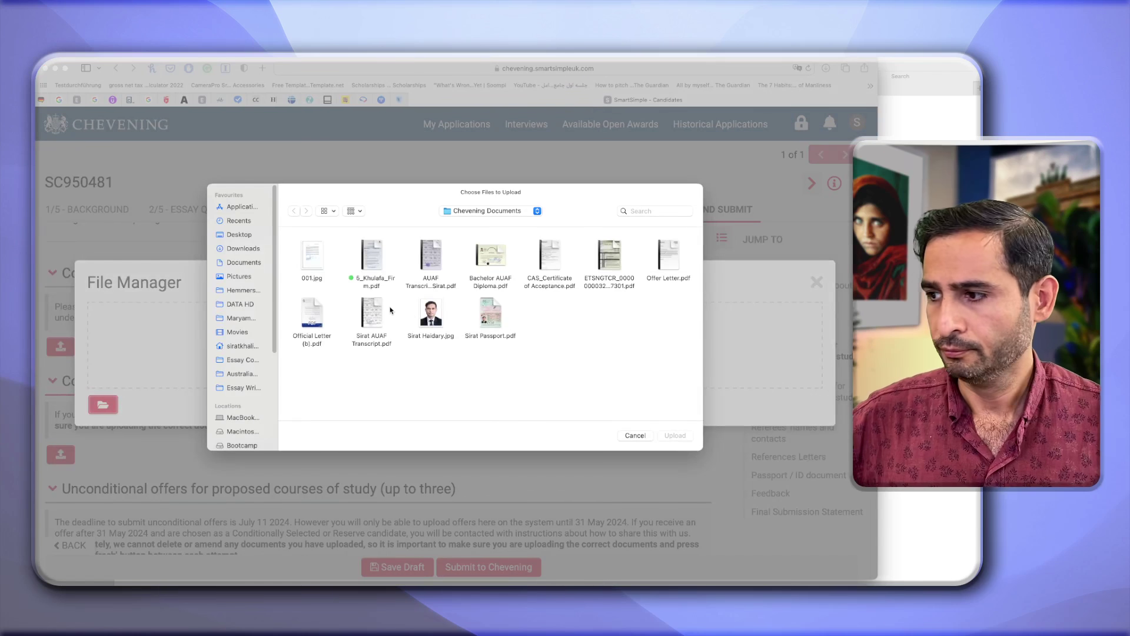
{"action": "left_click", "coordinate": [485, 252]}
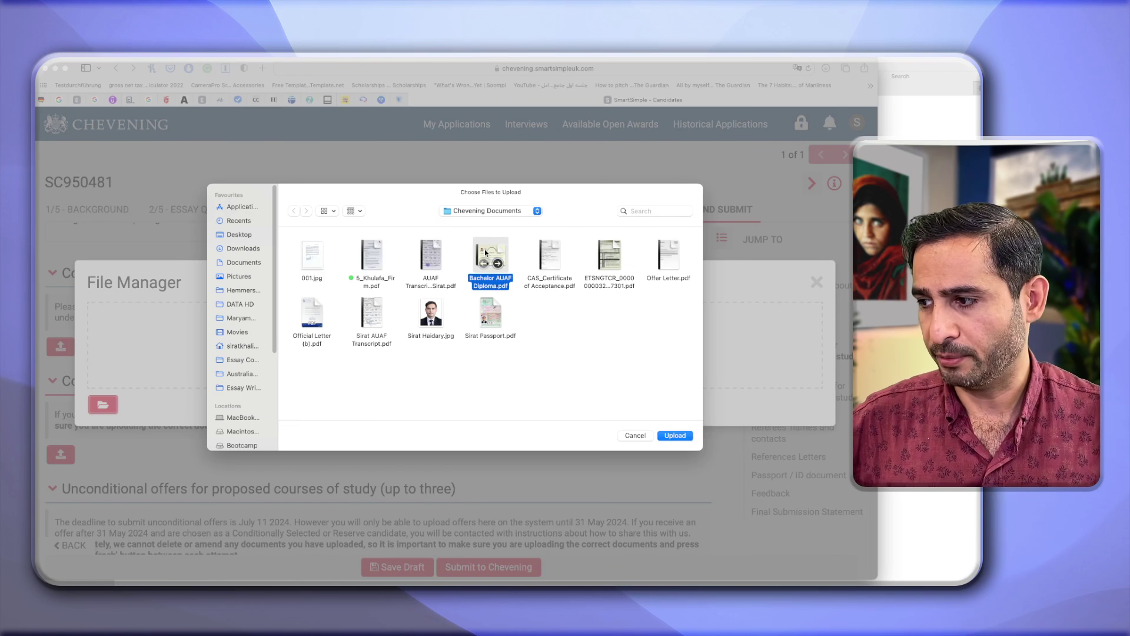
{"action": "double_click", "coordinate": [485, 250]}
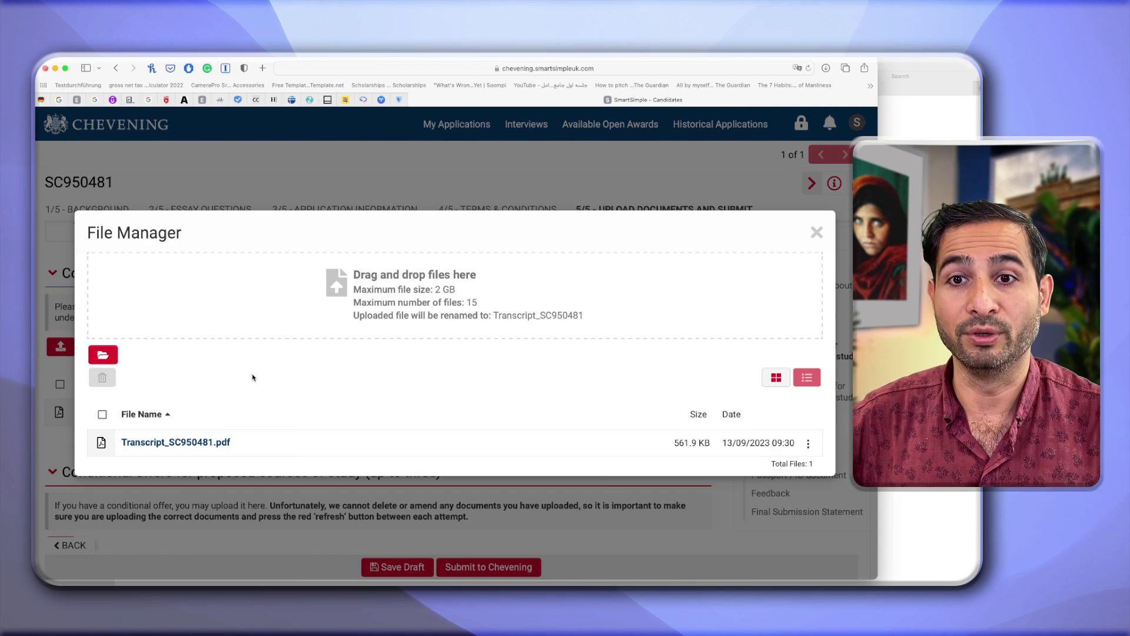
Upload the AUAF transcript PDF as a second education document and close File Manager.
{"action": "left_click", "coordinate": [110, 357]}
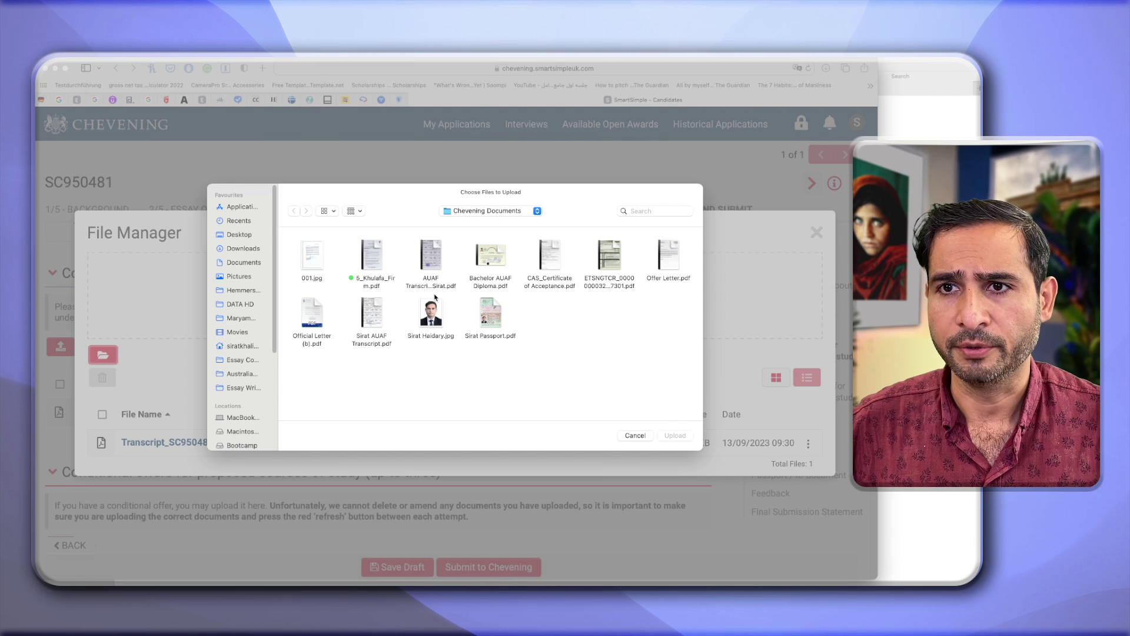
{"action": "left_click", "coordinate": [374, 310]}
{"action": "double_click", "coordinate": [373, 310]}
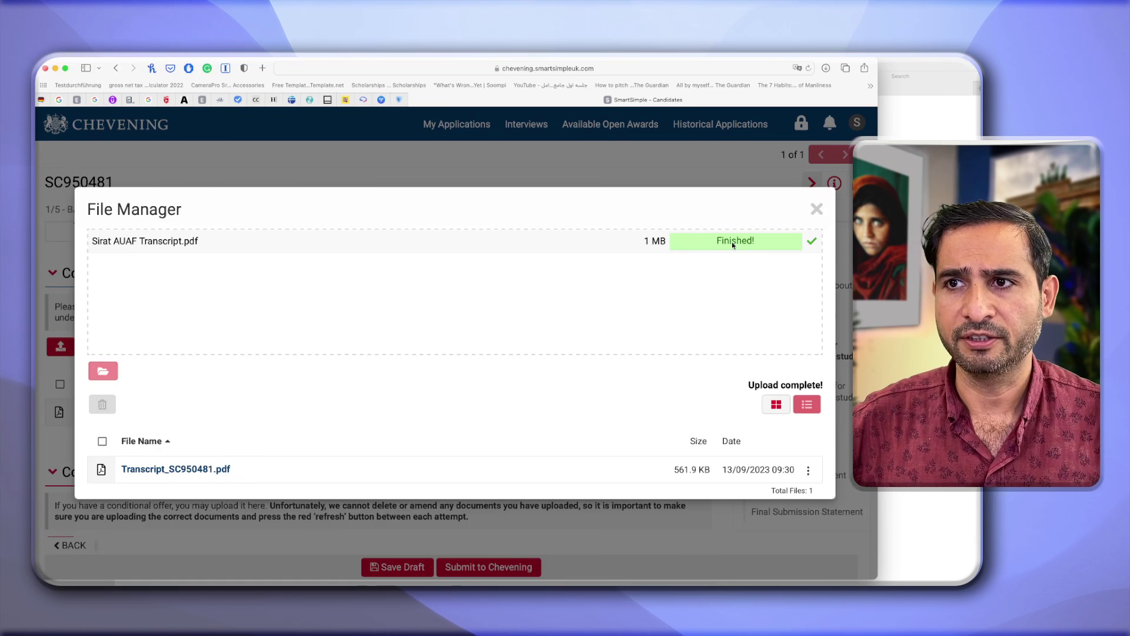
{"action": "left_click", "coordinate": [817, 211]}
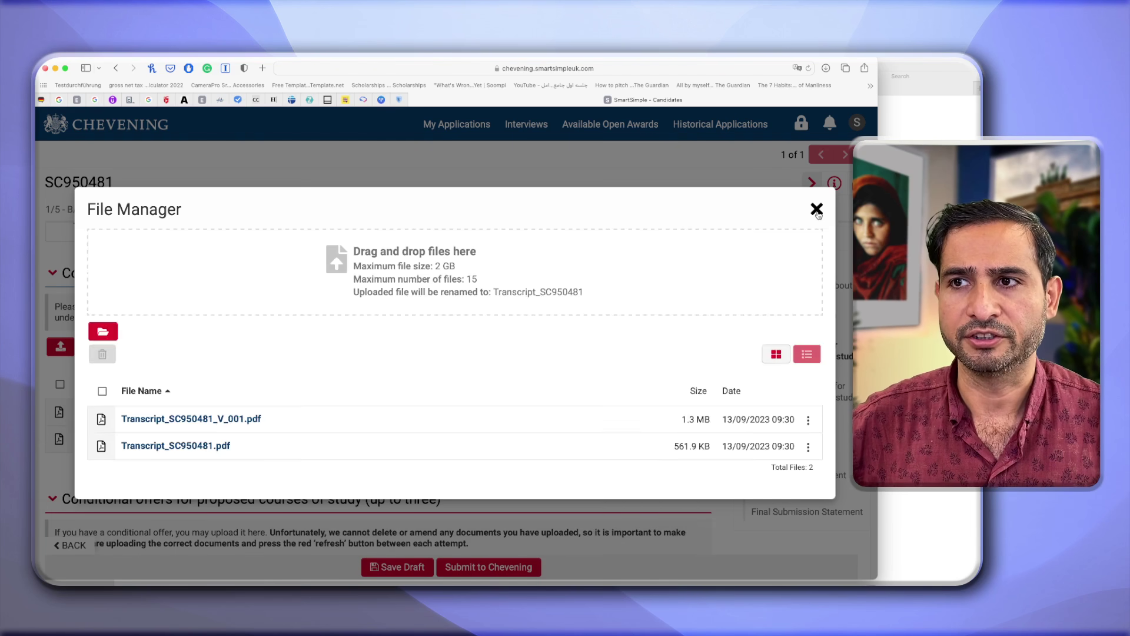
{"action": "left_click", "coordinate": [817, 210]}
Upload CAS_Certificate of Acceptance.pdf under Conditional offers and close File Manager.
{"action": "scroll", "coordinate": [329, 405], "scroll_direction": "down", "scroll_amount": 4}
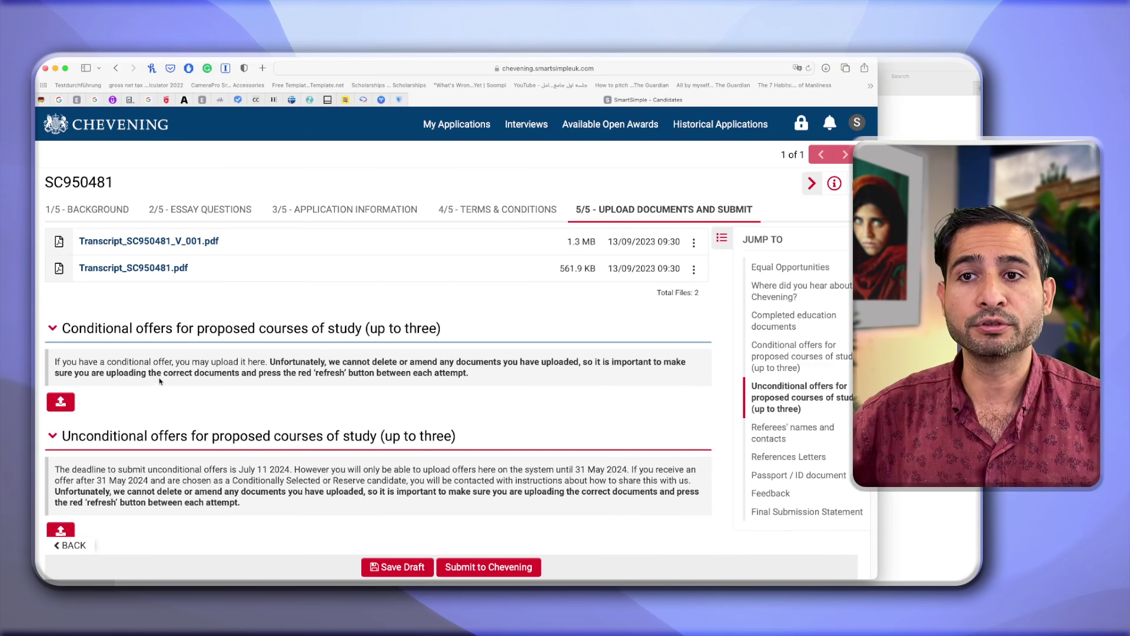
{"action": "left_click", "coordinate": [73, 403]}
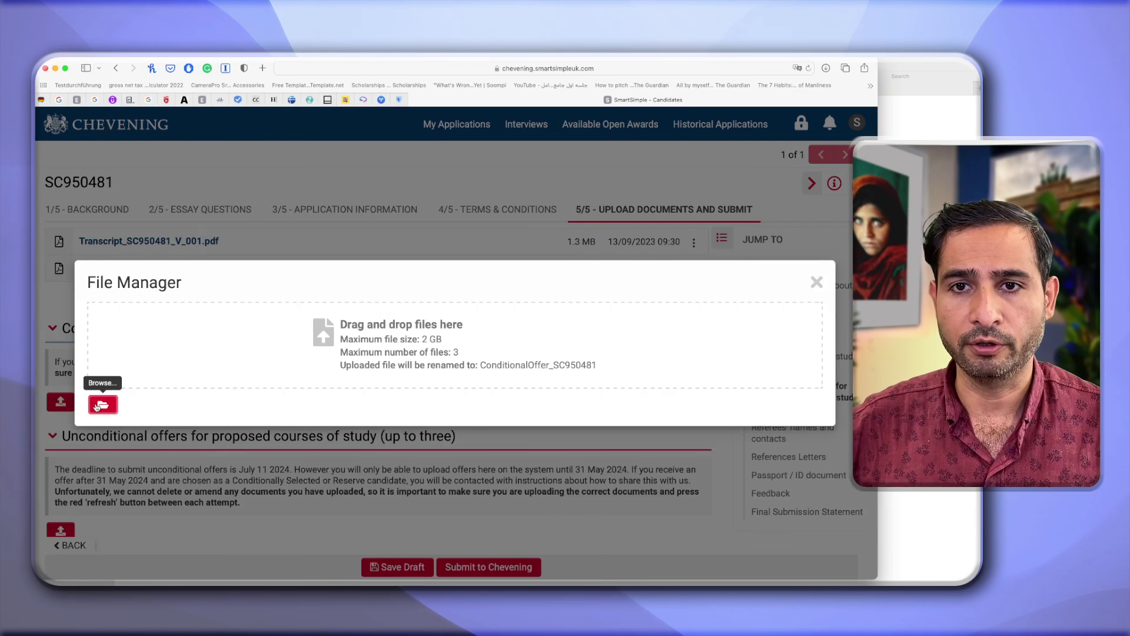
{"action": "left_click", "coordinate": [101, 404]}
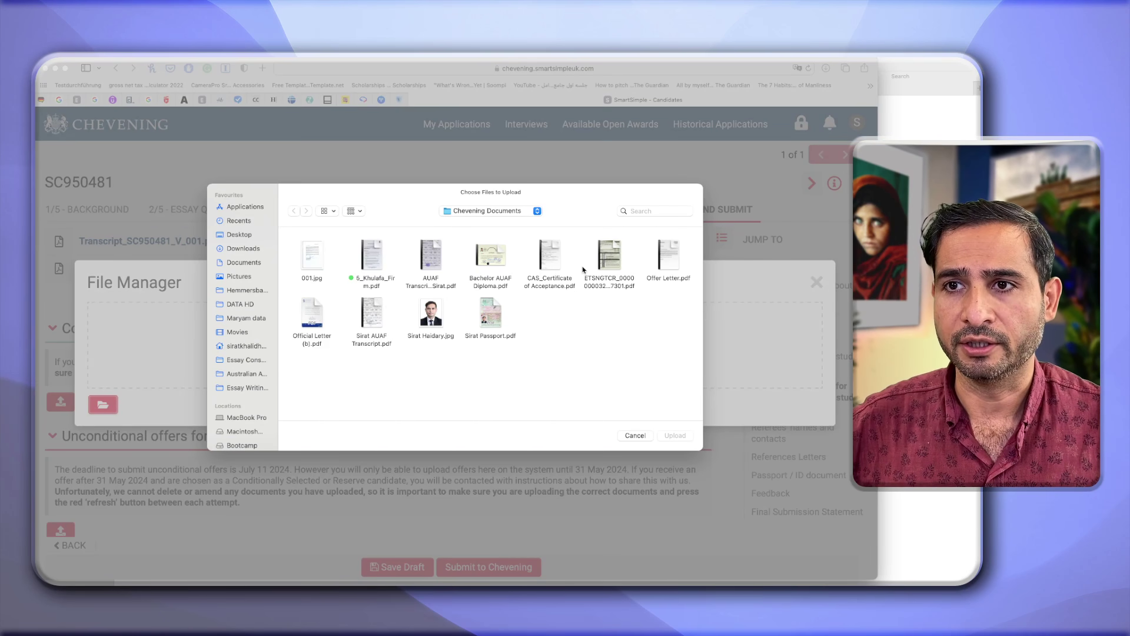
{"action": "left_click", "coordinate": [560, 252]}
{"action": "key", "text": "Return"}
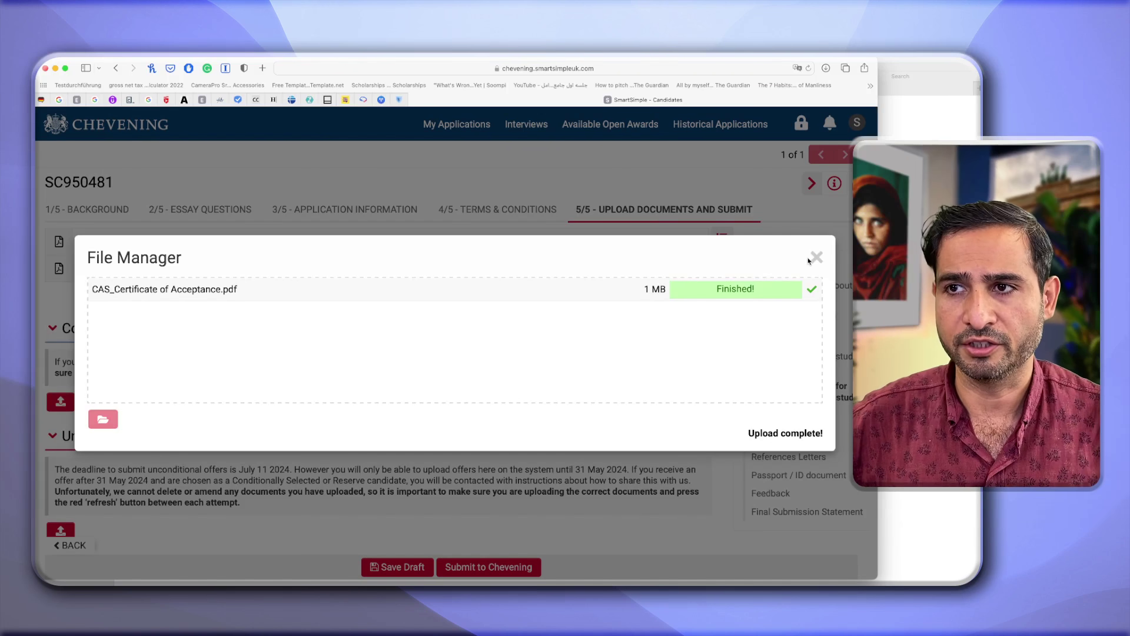
{"action": "left_click", "coordinate": [816, 257]}
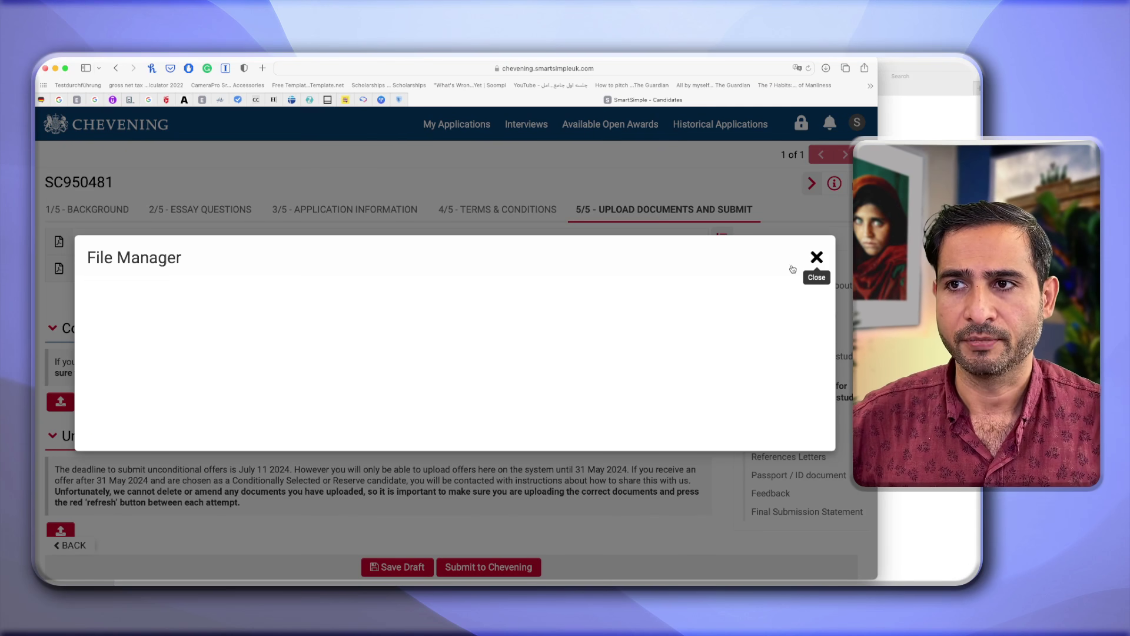
{"action": "left_click", "coordinate": [815, 259]}
Upload CAS_Certificate of Acceptance.pdf under Unconditional offers and close File Manager.
{"action": "scroll", "coordinate": [466, 402], "scroll_direction": "down", "scroll_amount": 1}
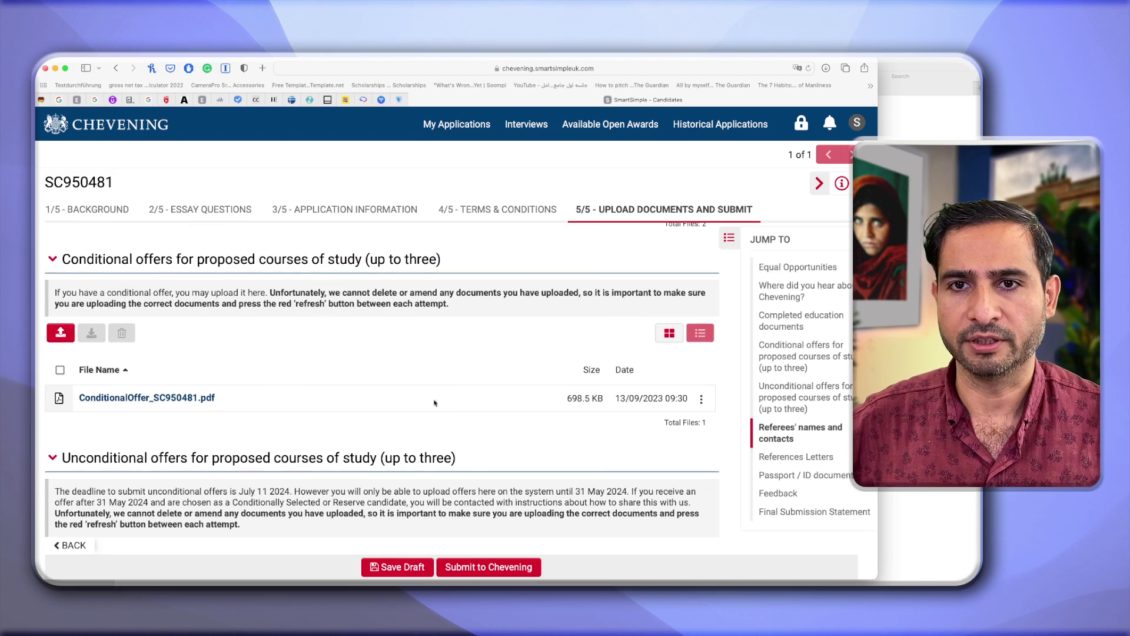
{"action": "scroll", "coordinate": [124, 406], "scroll_direction": "down", "scroll_amount": 3}
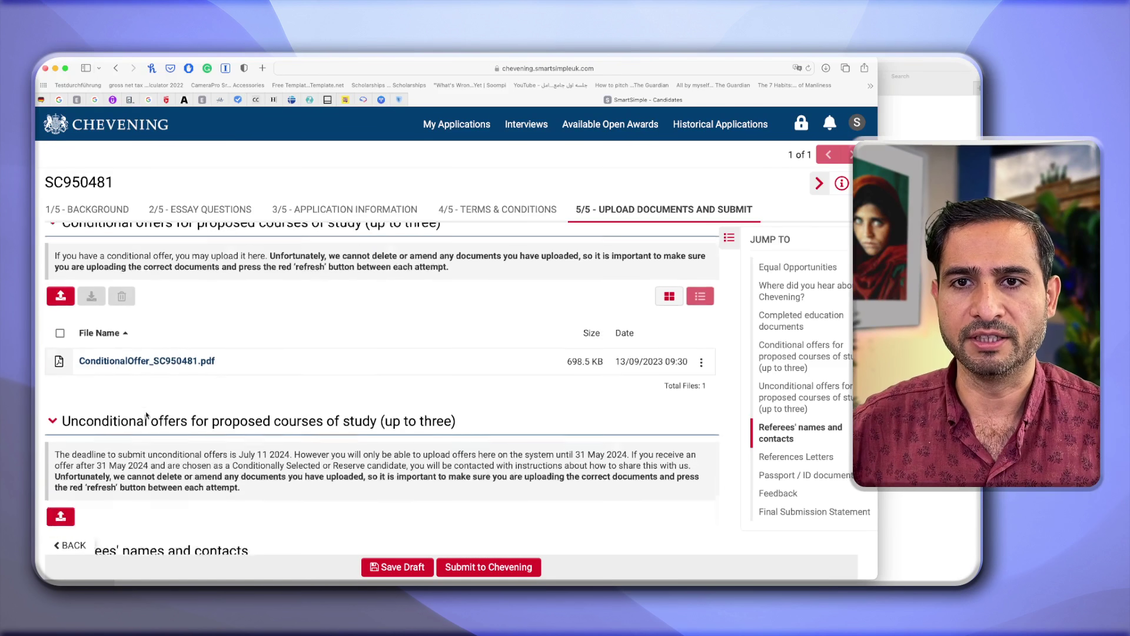
{"action": "scroll", "coordinate": [171, 378], "scroll_direction": "down", "scroll_amount": 2}
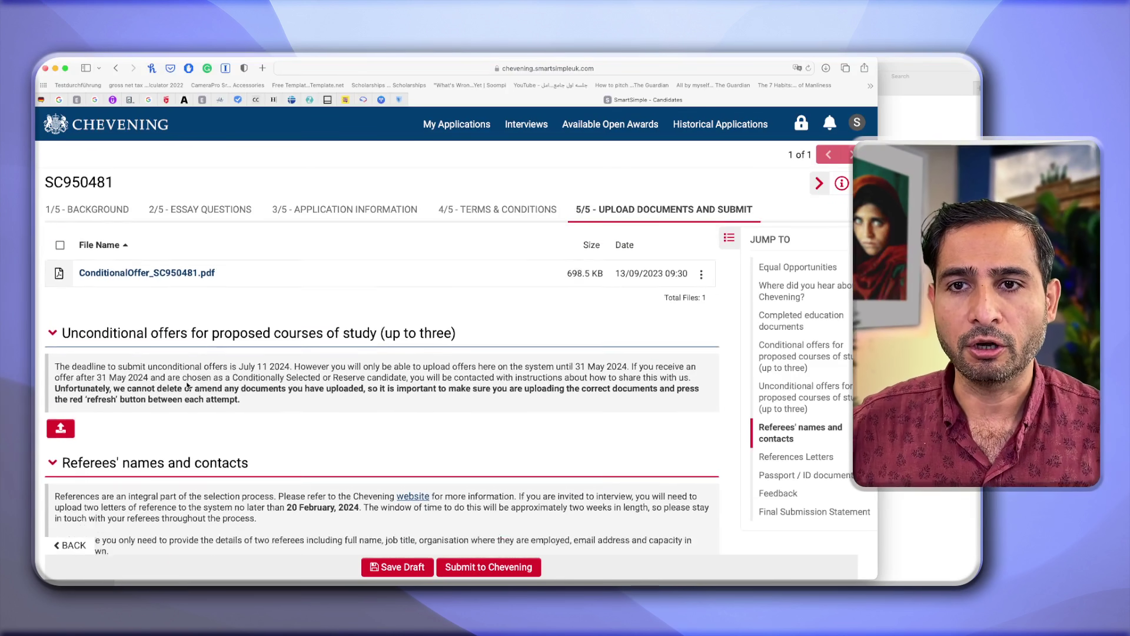
{"action": "scroll", "coordinate": [183, 380], "scroll_direction": "up", "scroll_amount": 3}
{"action": "scroll", "coordinate": [187, 381], "scroll_direction": "up", "scroll_amount": 3}
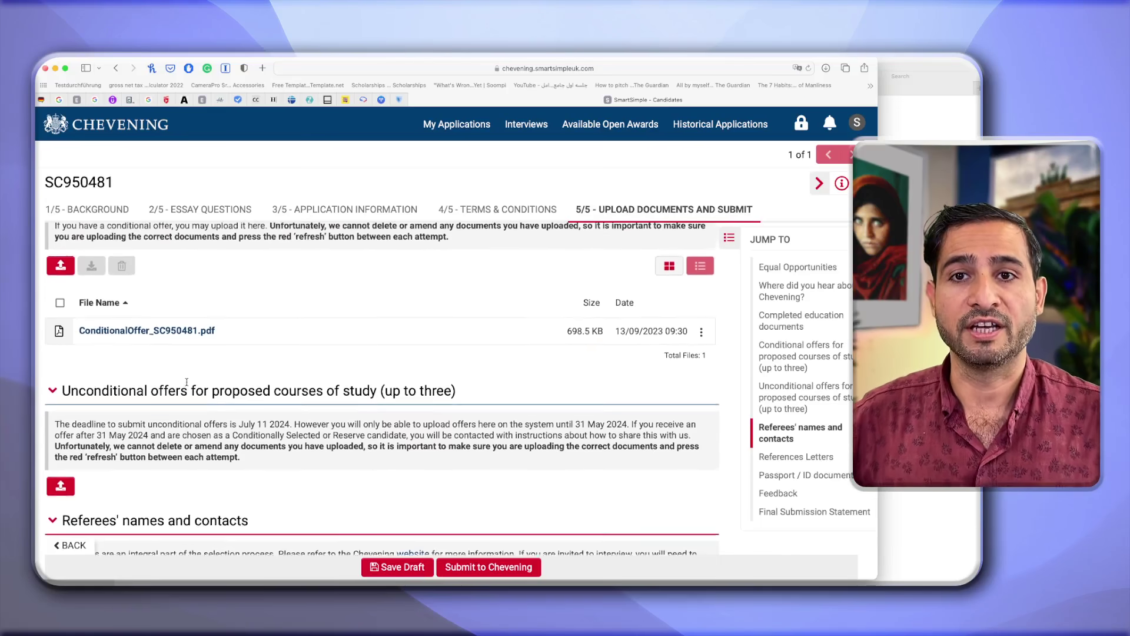
{"action": "scroll", "coordinate": [130, 285], "scroll_direction": "down", "scroll_amount": 4}
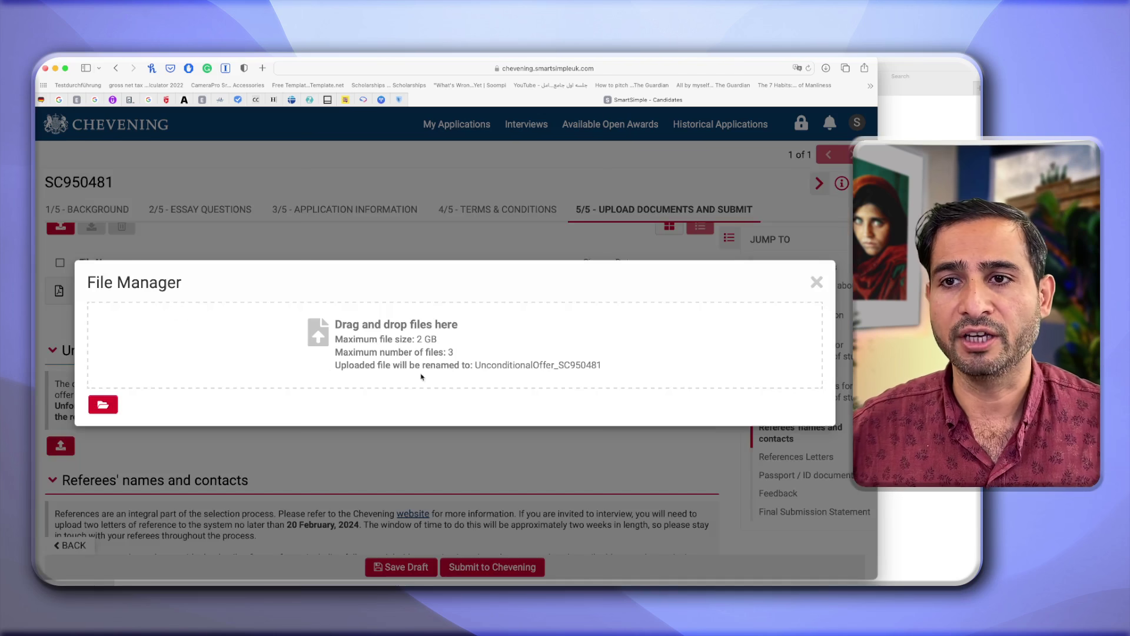
{"action": "left_click", "coordinate": [399, 334]}
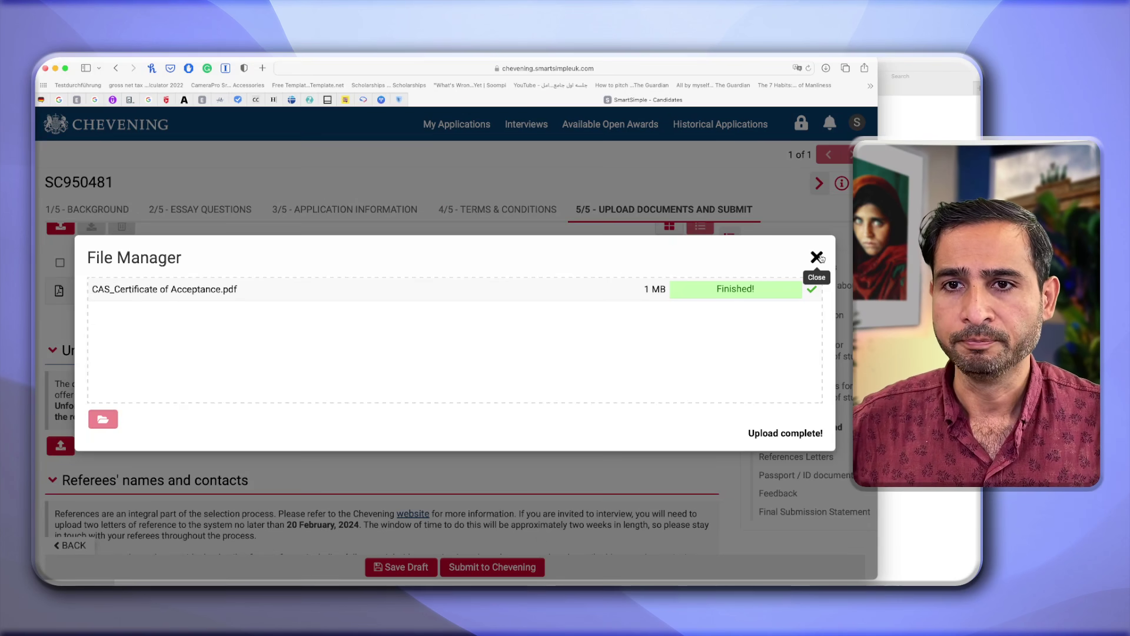
{"action": "left_click", "coordinate": [301, 461]}
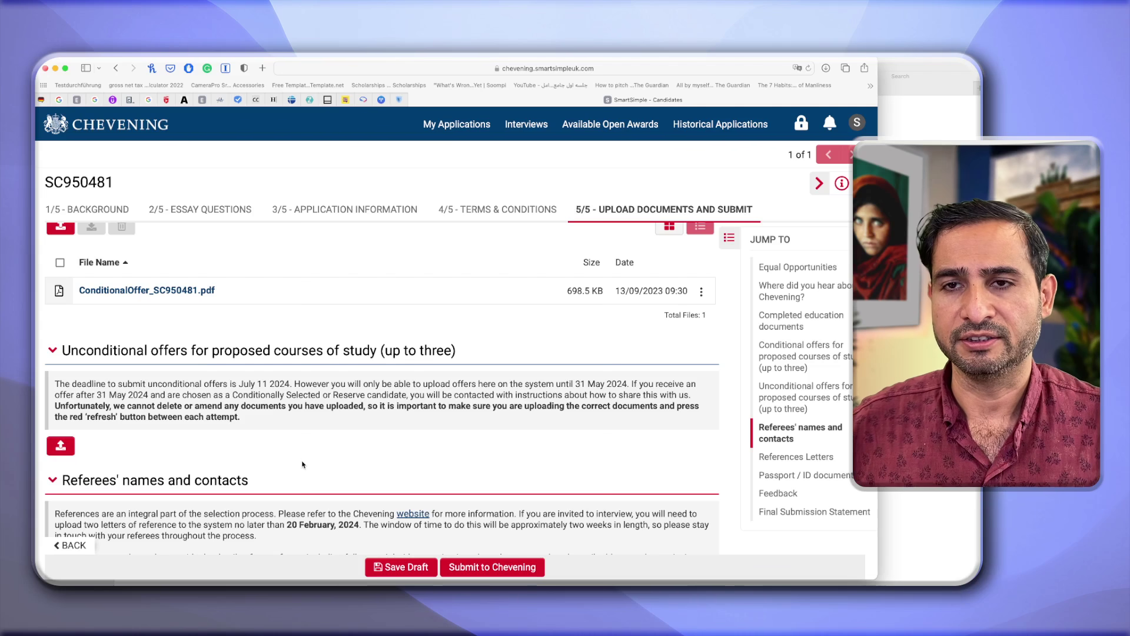
Open the Add Referee form under Referees' names and contacts.
{"action": "scroll", "coordinate": [302, 465], "scroll_direction": "down", "scroll_amount": 5}
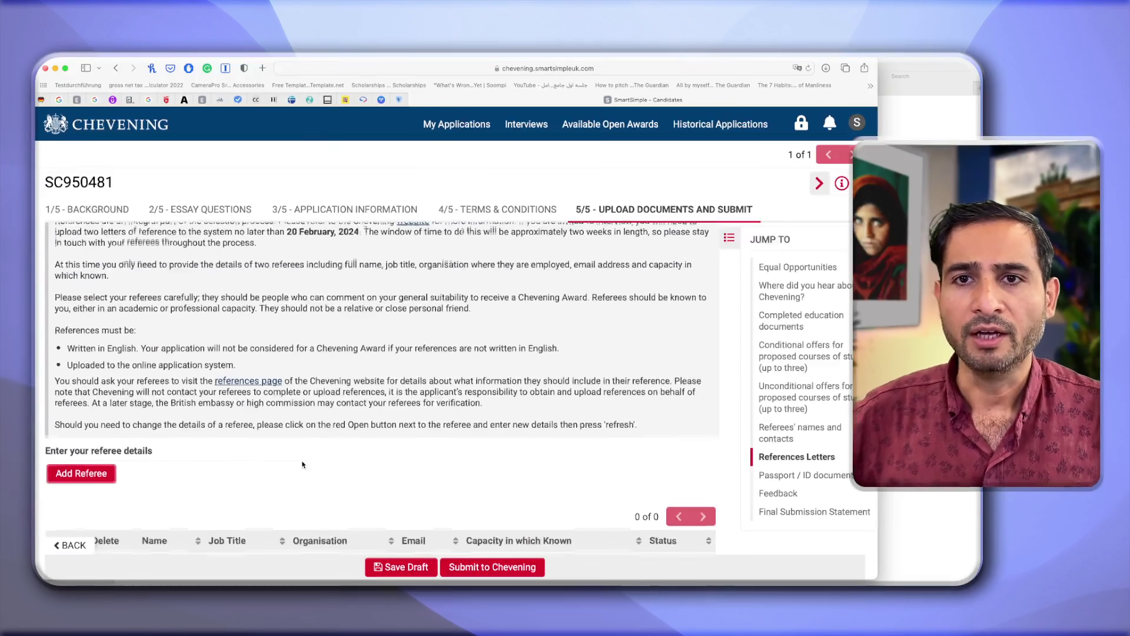
{"action": "scroll", "coordinate": [302, 465], "scroll_direction": "up", "scroll_amount": 1}
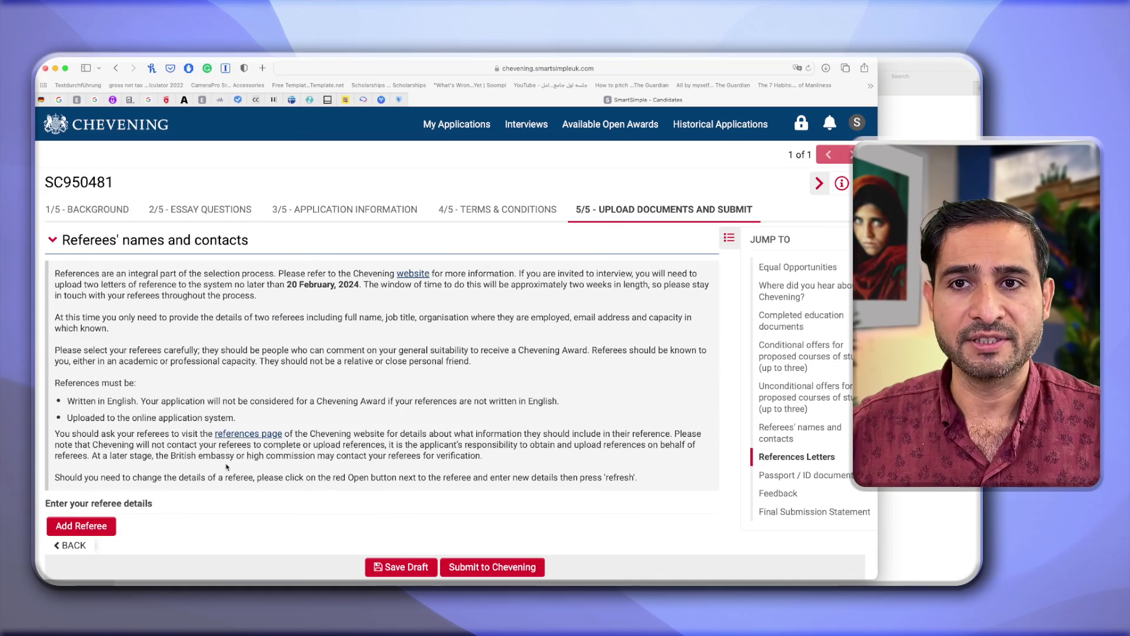
{"action": "left_click", "coordinate": [101, 527]}
{"action": "scroll", "coordinate": [99, 521], "scroll_direction": "down", "scroll_amount": 1}
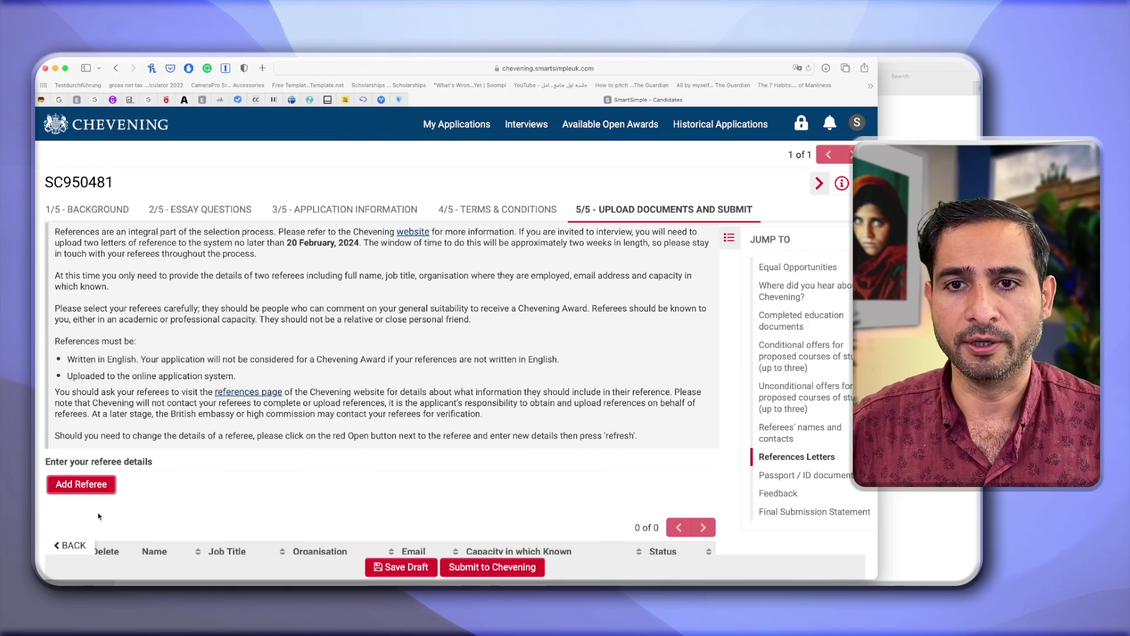
{"action": "left_click", "coordinate": [92, 481]}
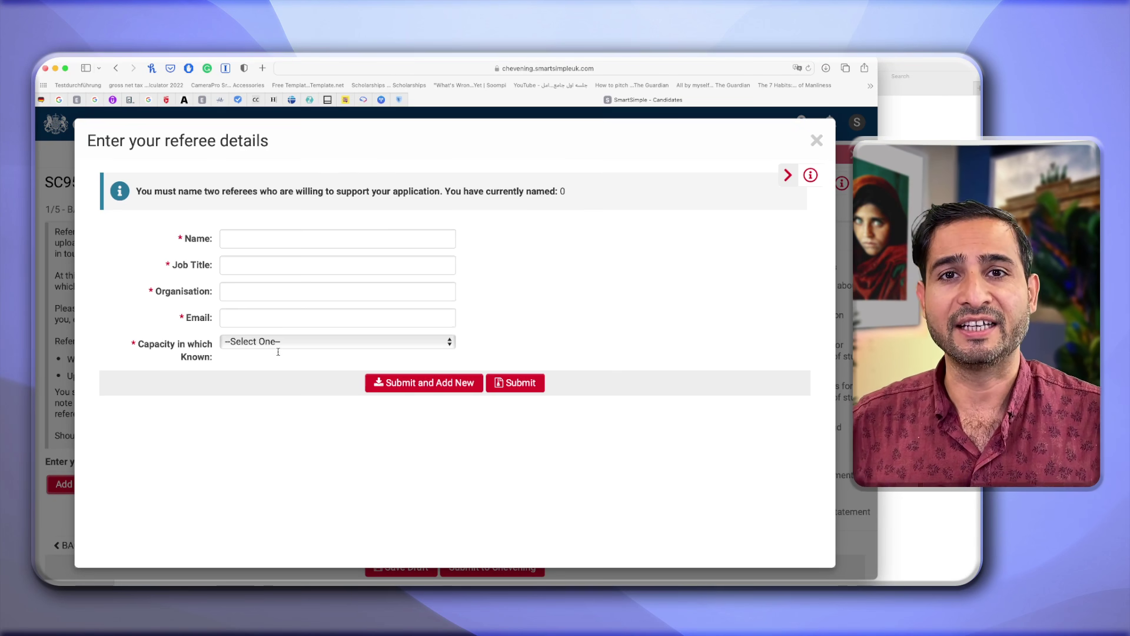
Submit the referee's name, Executive Director at Afghanistan Center for Dispute Resolution, e-mail, Employer capacity.
{"action": "left_click", "coordinate": [290, 246]}
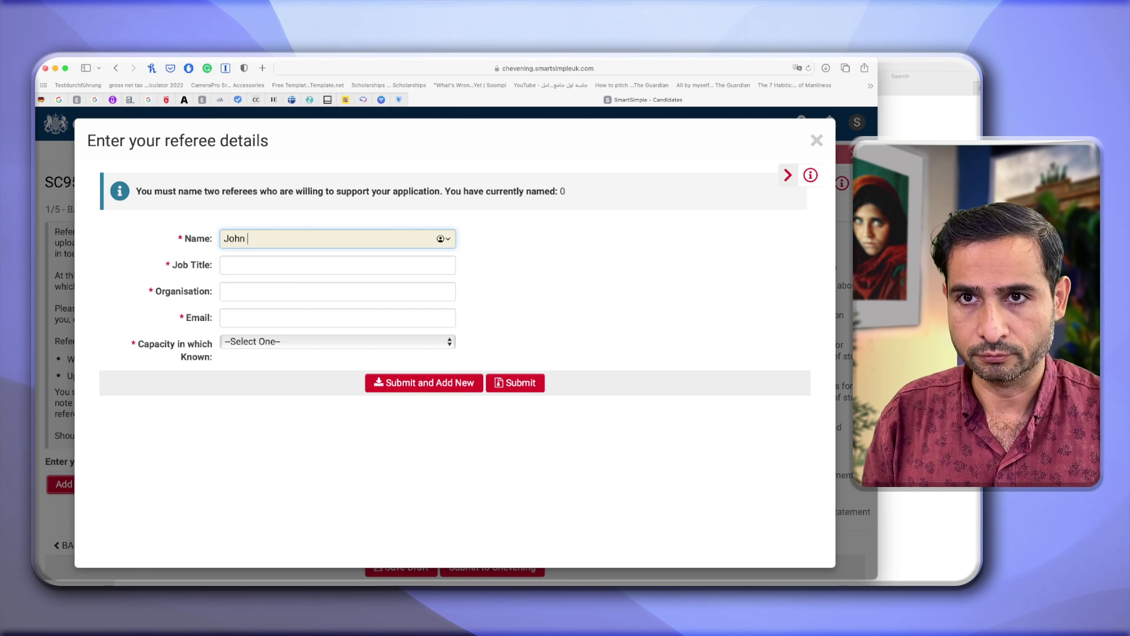
{"action": "left_click", "coordinate": [224, 265]}
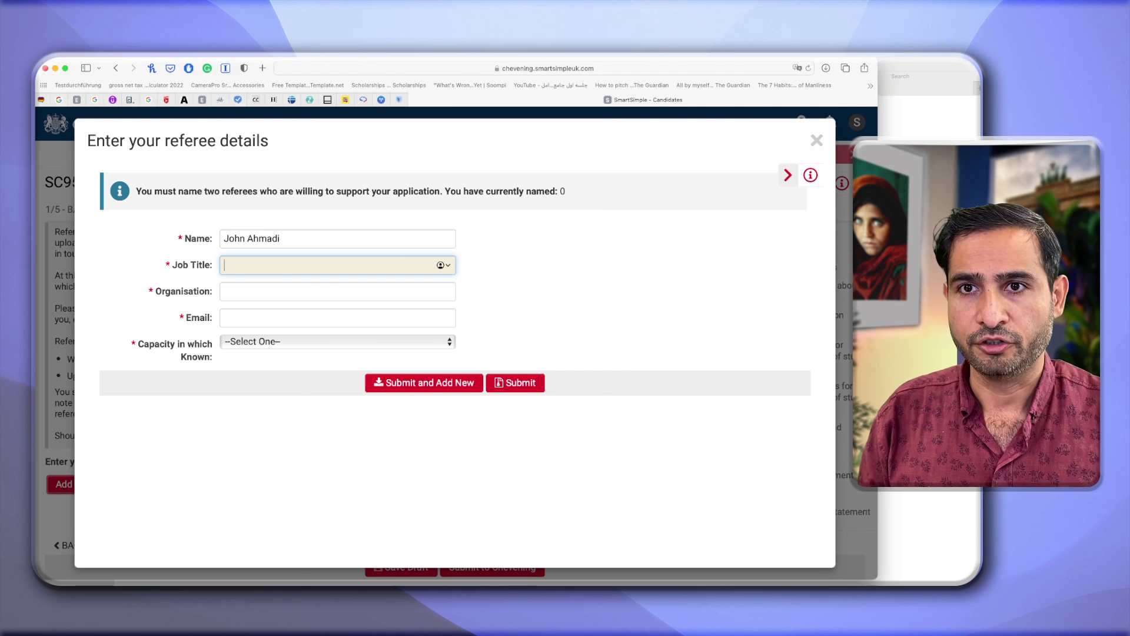
{"action": "type", "text": "Exectui"}
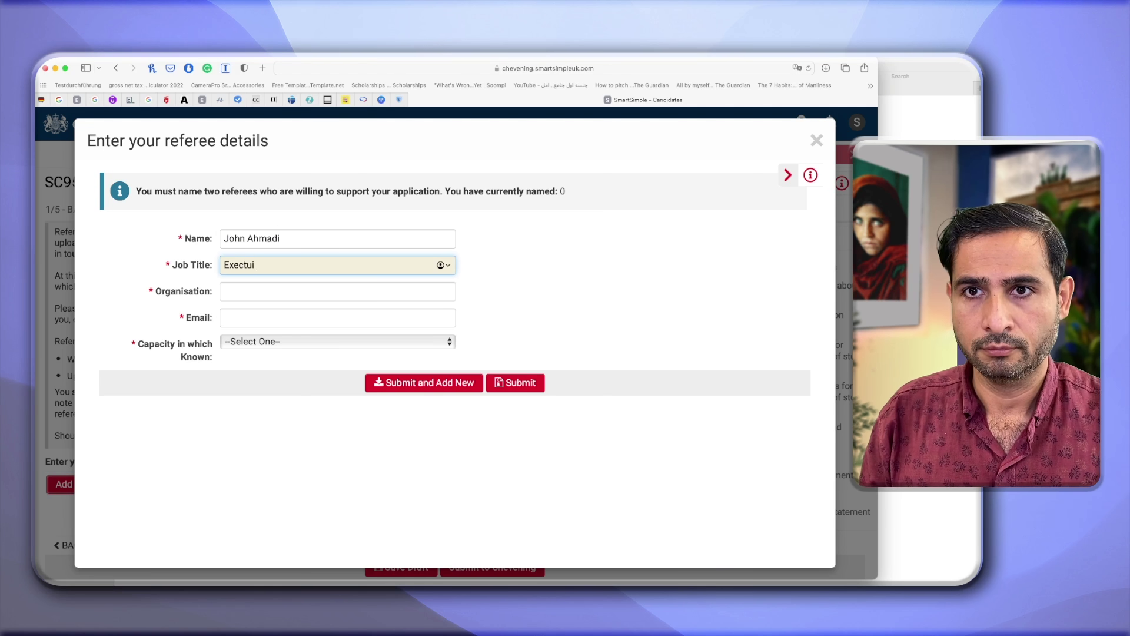
{"action": "key", "text": "BackSpace"}
{"action": "key", "text": "BackSpace"}
{"action": "key", "text": "BackSpace"}
{"action": "type", "text": "uive director"}
{"action": "key", "text": "Tab"}
{"action": "type", "text": "Afghanistan Cne"}
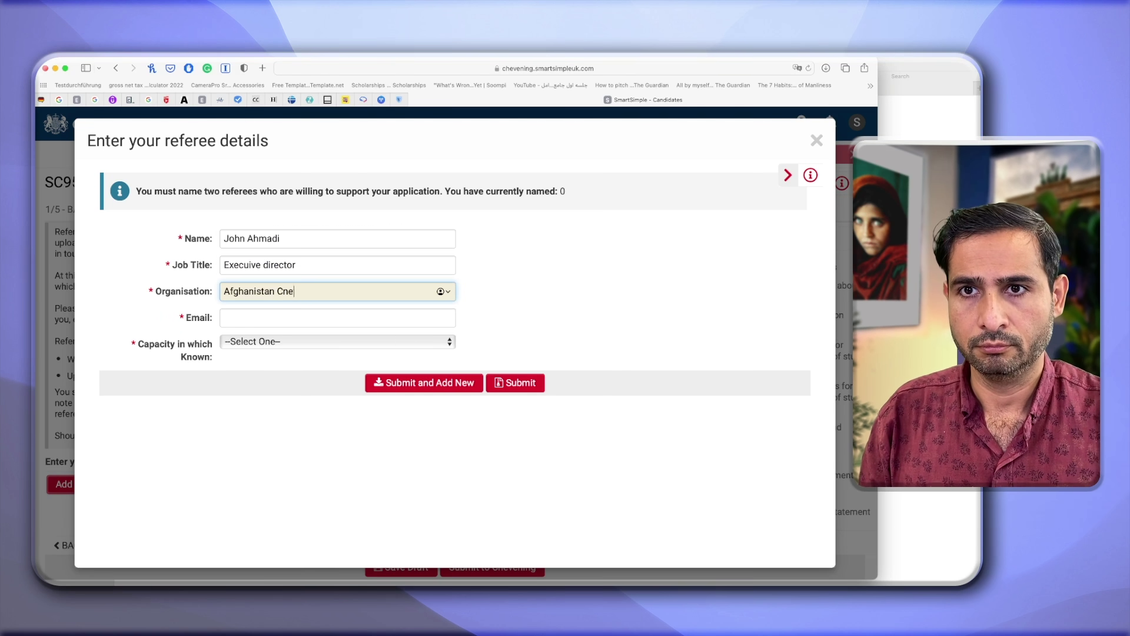
{"action": "key", "text": "BackSpace"}
{"action": "key", "text": "BackSpace"}
{"action": "type", "text": "enter for Dispute Resolution"}
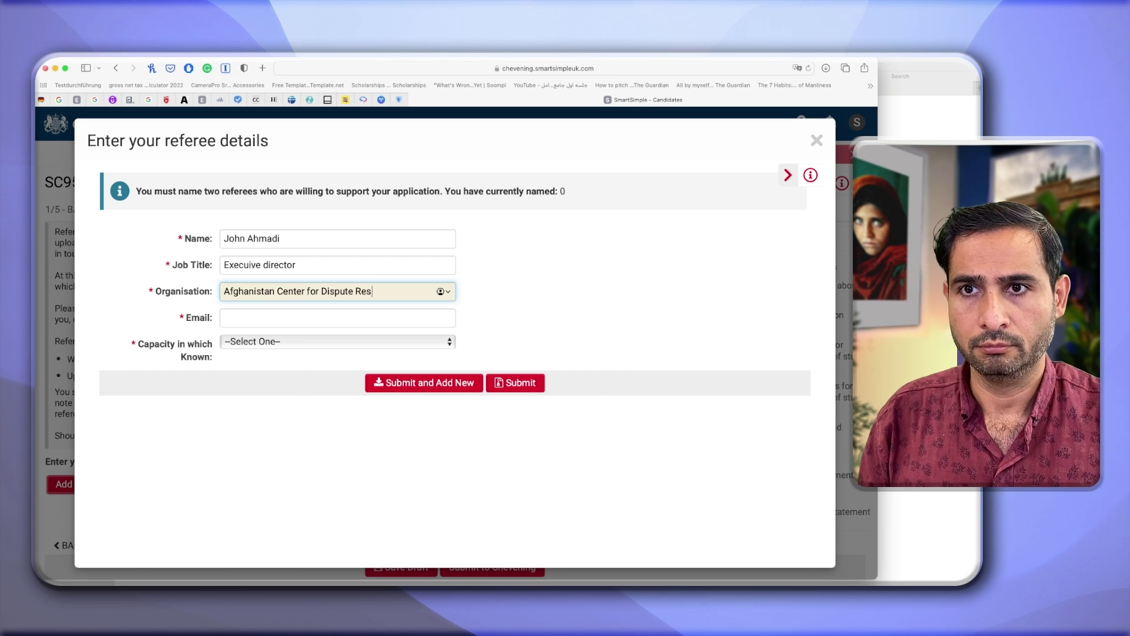
{"action": "key", "text": "Tab"}
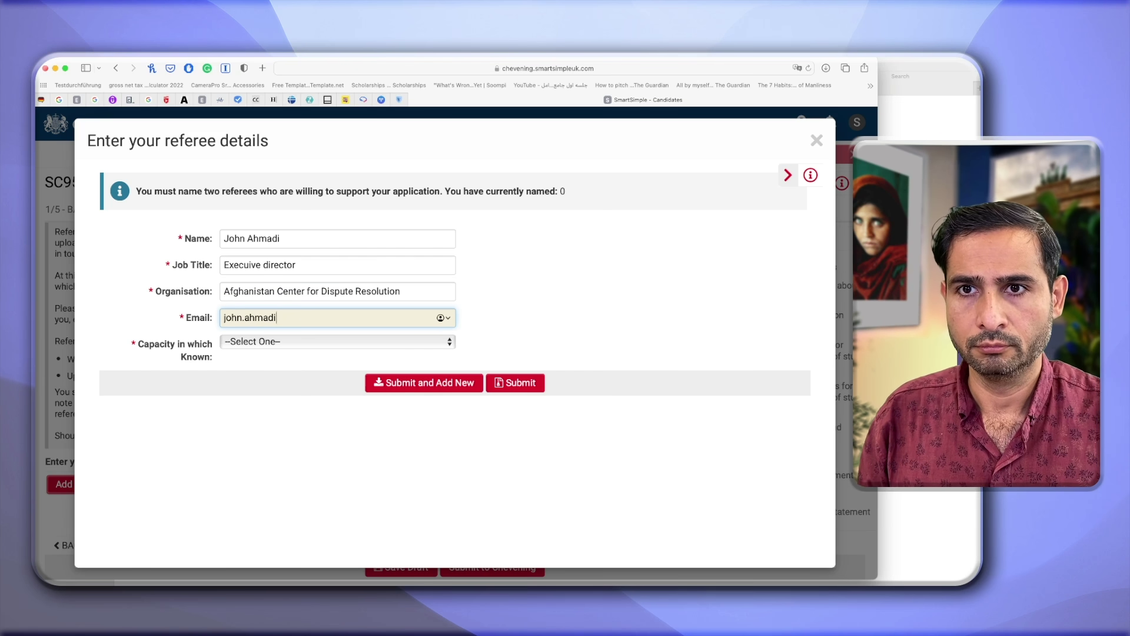
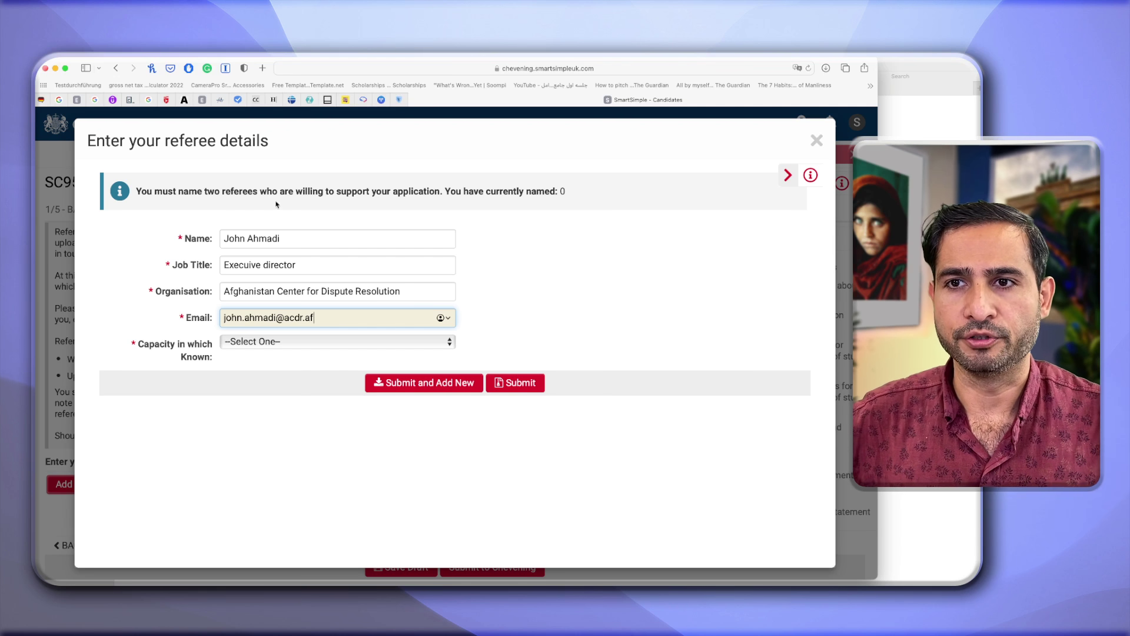
{"action": "left_click", "coordinate": [309, 341]}
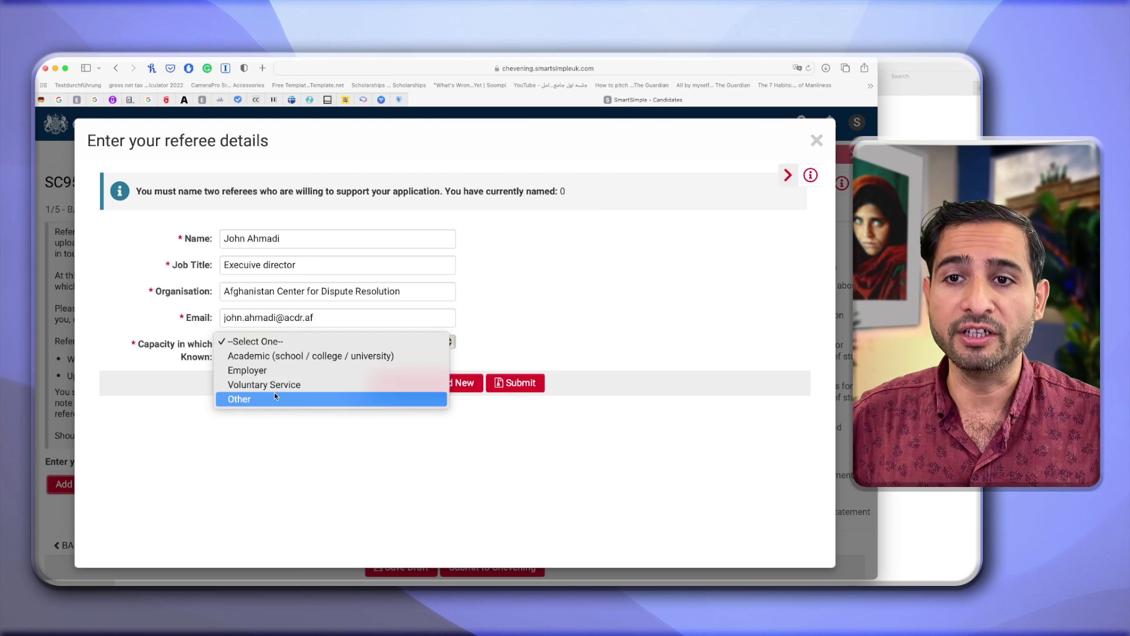
{"action": "left_click", "coordinate": [279, 369]}
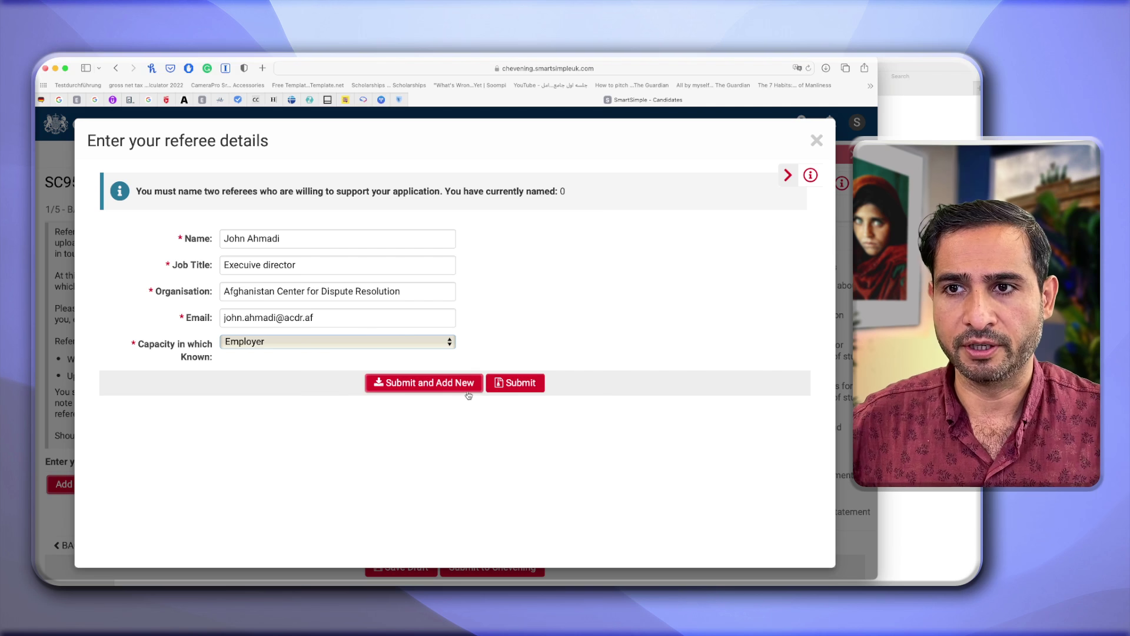
{"action": "left_click", "coordinate": [505, 387]}
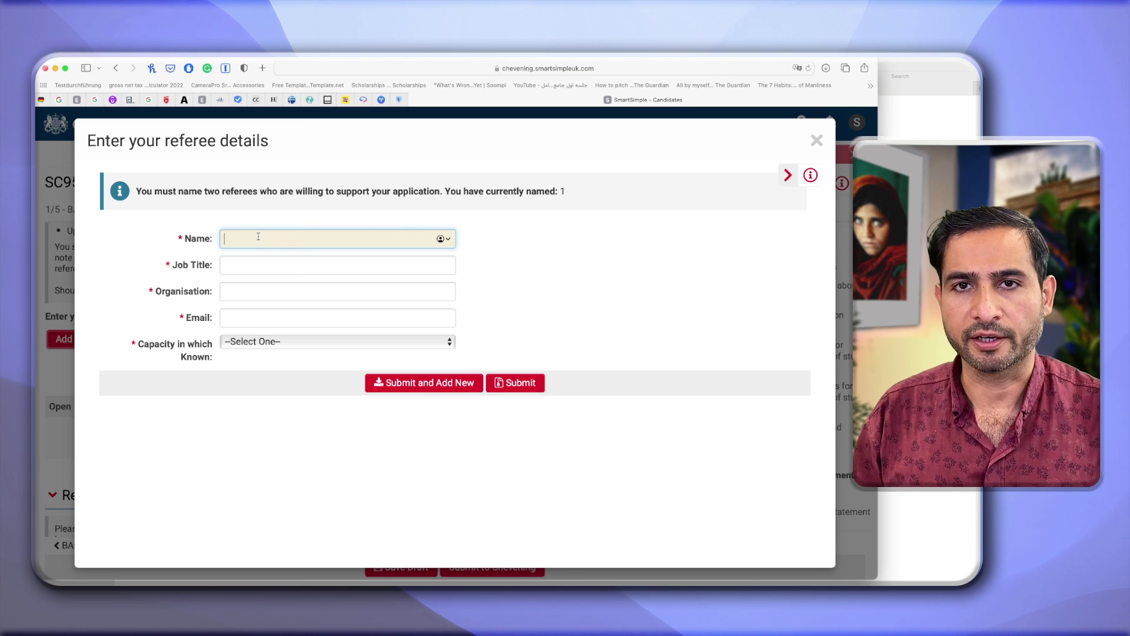
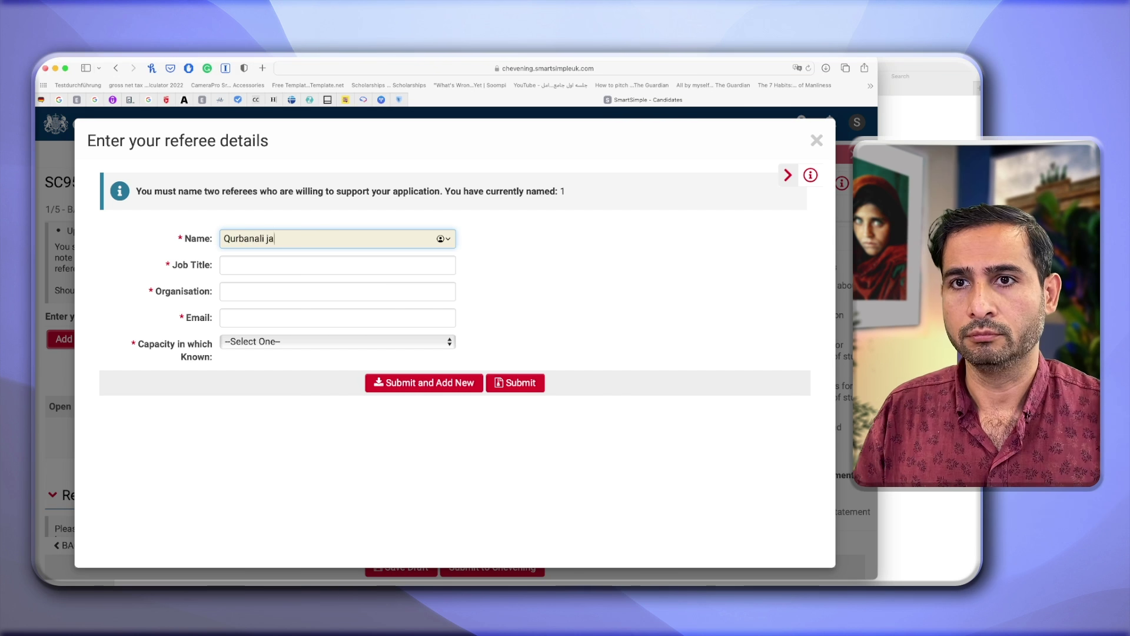
Enter the second referee's name, title 'Law Department Head and Professor', American University of Afghanistan, e-mail.
{"action": "key", "text": "Tab"}
{"action": "type", "text": "Law Department Head and Professor"}
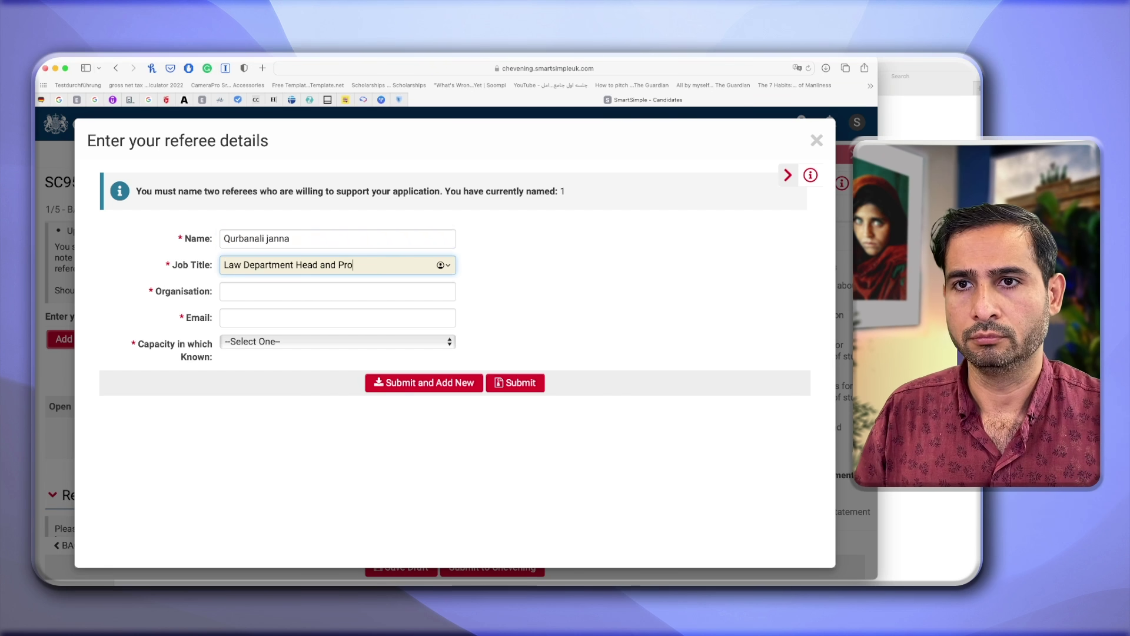
{"action": "key", "text": "Tab"}
{"action": "type", "text": "American Univesity of Afghanistan"}
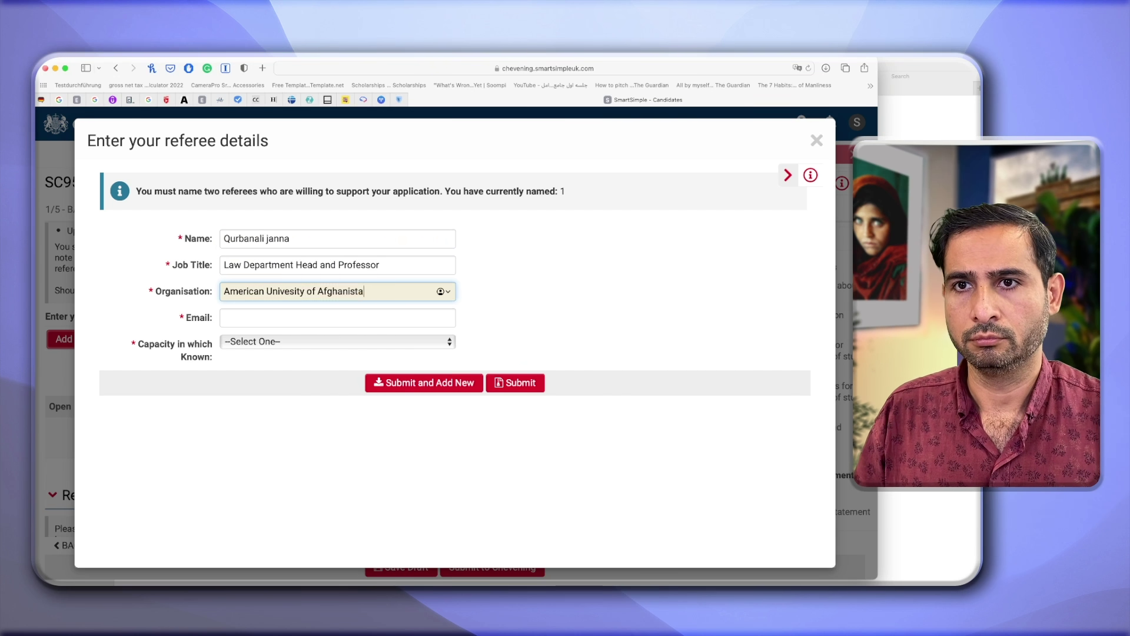
{"action": "key", "text": "Tab"}
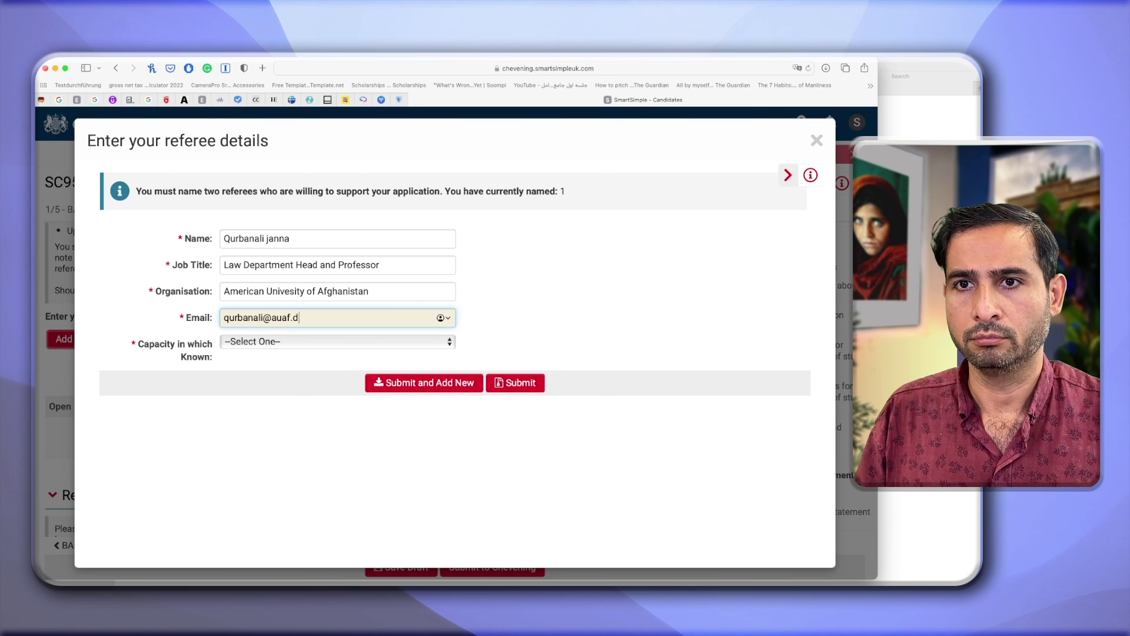
Set this referee's capacity to Academic, submit it, and save the application draft.
{"action": "left_click", "coordinate": [263, 341]}
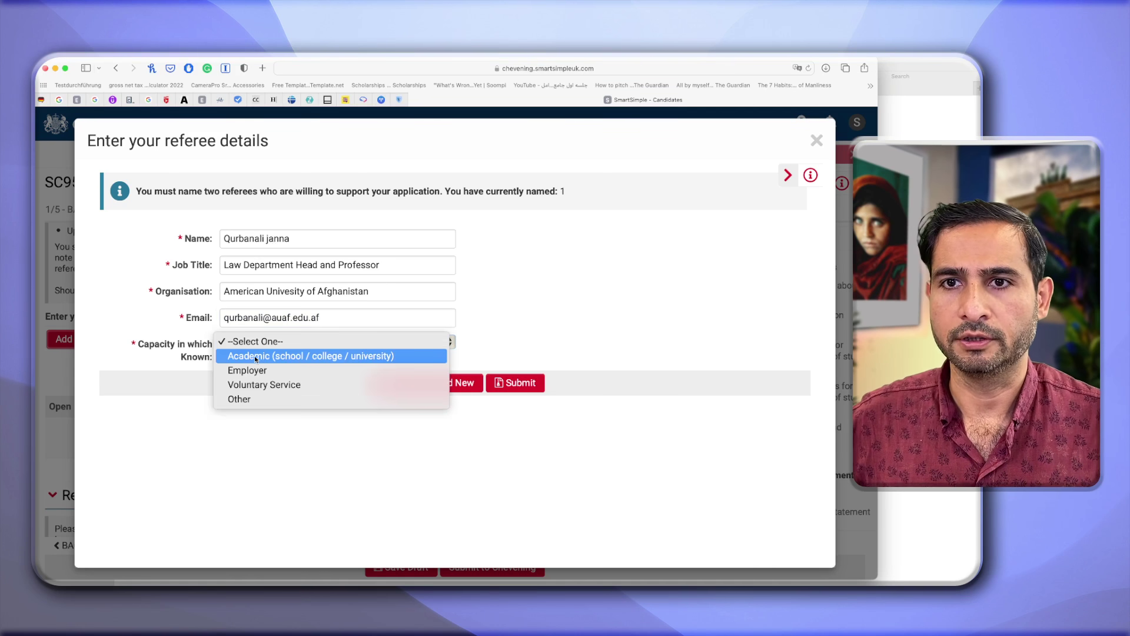
{"action": "left_click", "coordinate": [252, 356]}
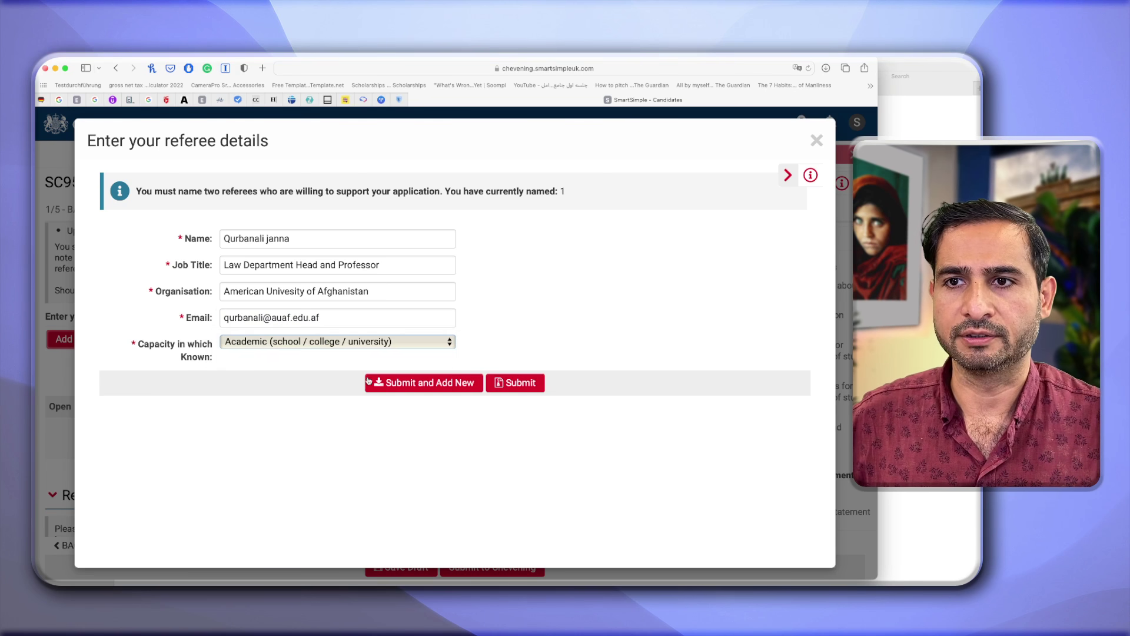
{"action": "left_click", "coordinate": [520, 384]}
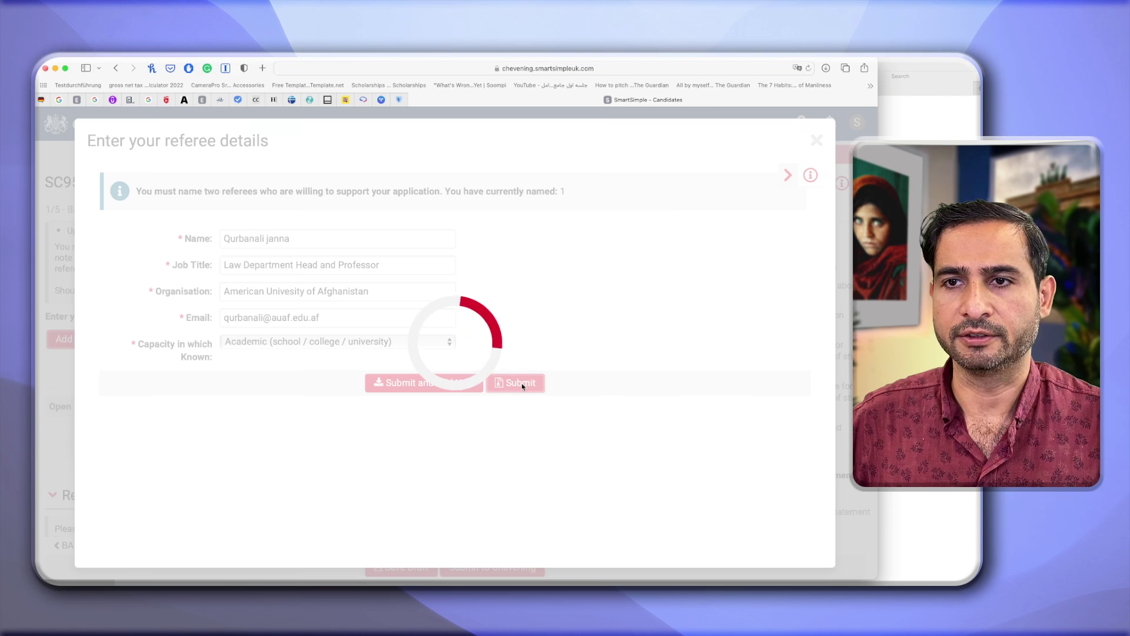
{"action": "left_click", "coordinate": [392, 567]}
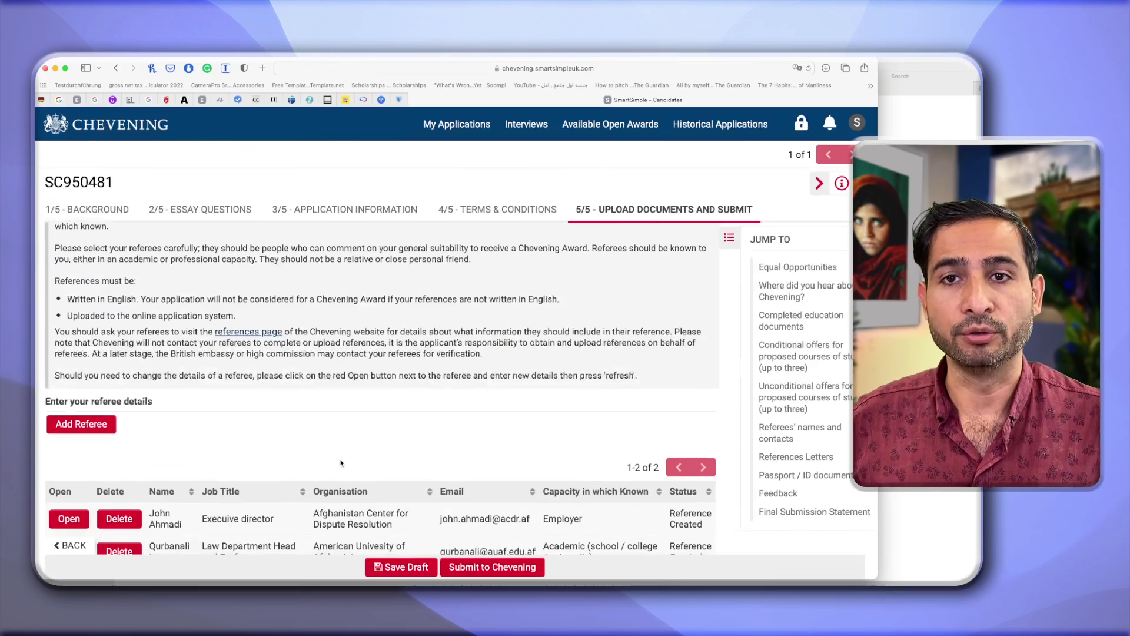
Scroll down to the References Letters section.
{"action": "scroll", "coordinate": [341, 463], "scroll_direction": "down", "scroll_amount": 5}
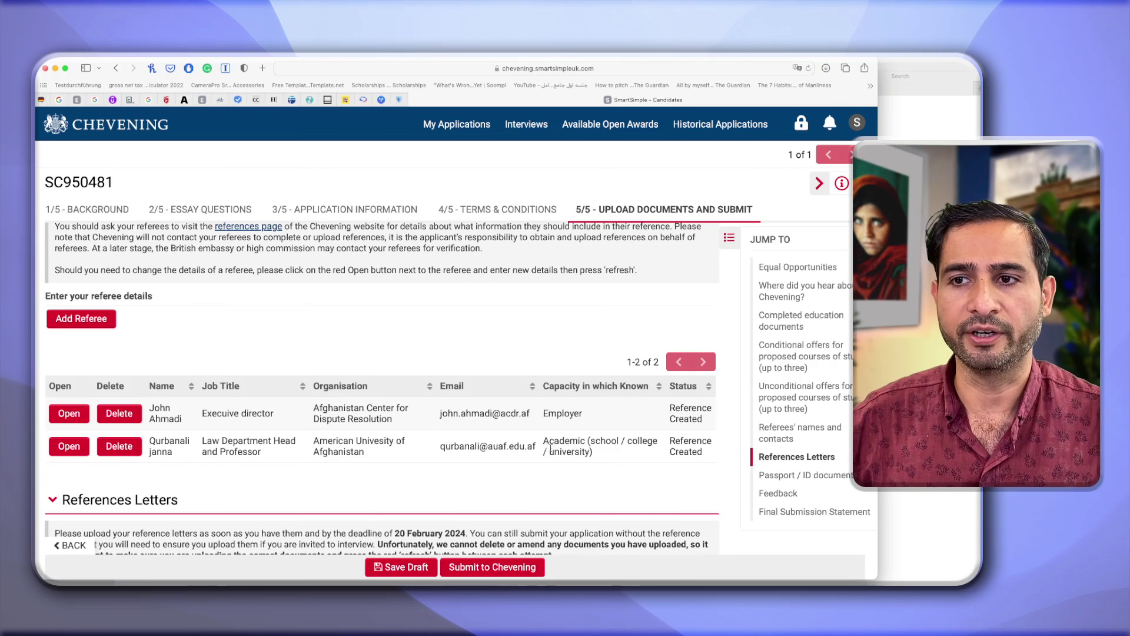
{"action": "scroll", "coordinate": [552, 446], "scroll_direction": "down", "scroll_amount": 1}
{"action": "scroll", "coordinate": [494, 468], "scroll_direction": "down", "scroll_amount": 4}
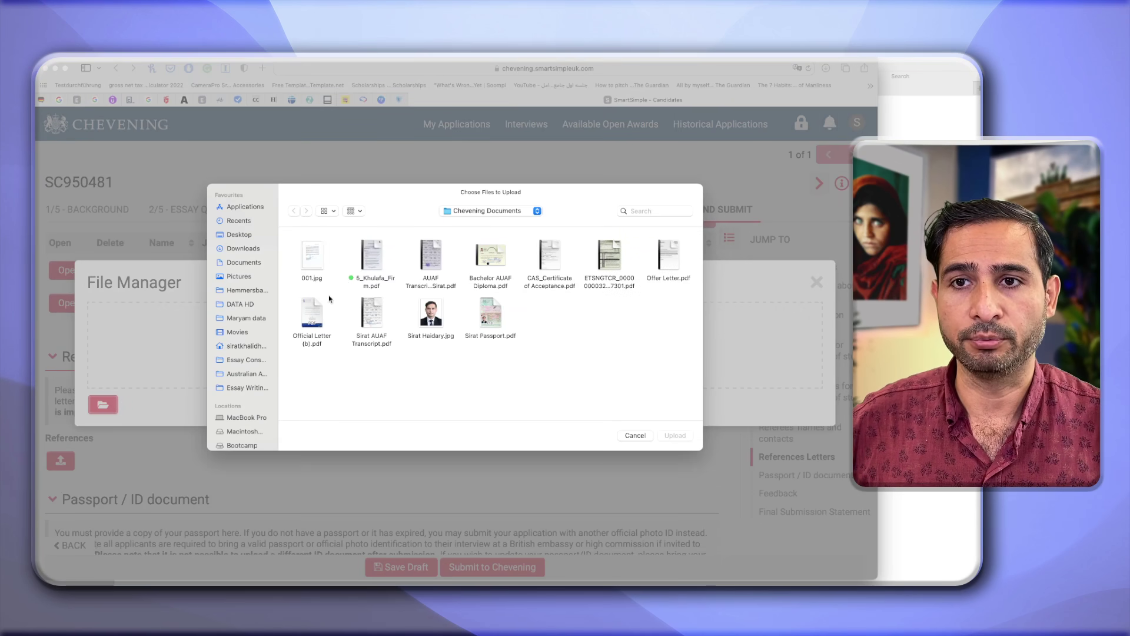
Upload 001.jpg and Official Letter (b).pdf as reference letters, then close File Manager.
{"action": "left_click", "coordinate": [316, 315]}
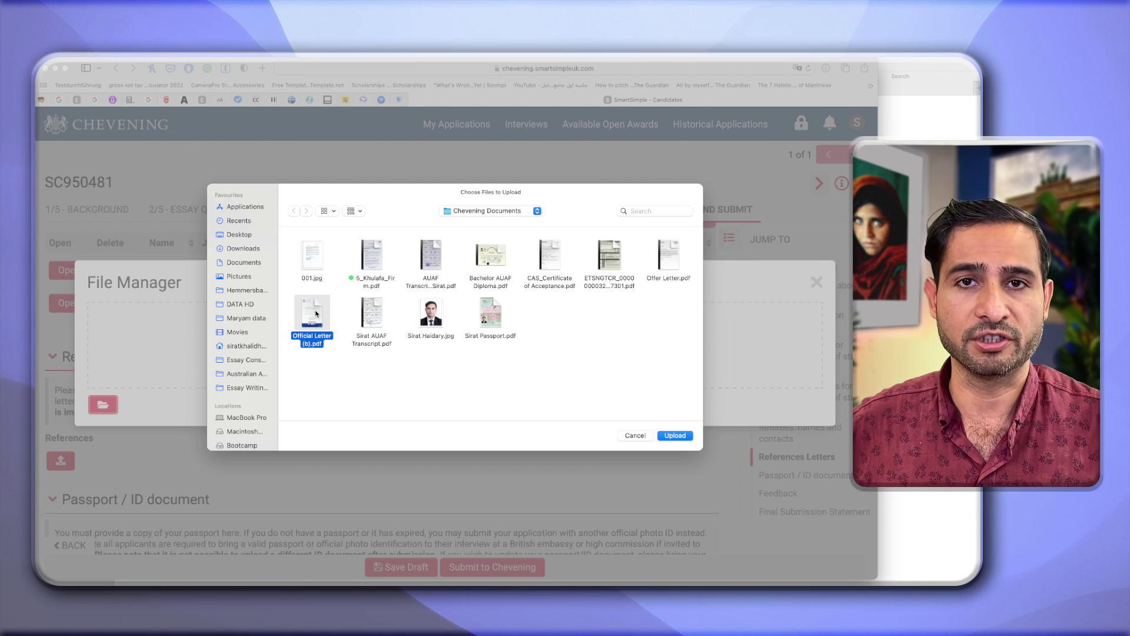
{"action": "left_click", "coordinate": [312, 259]}
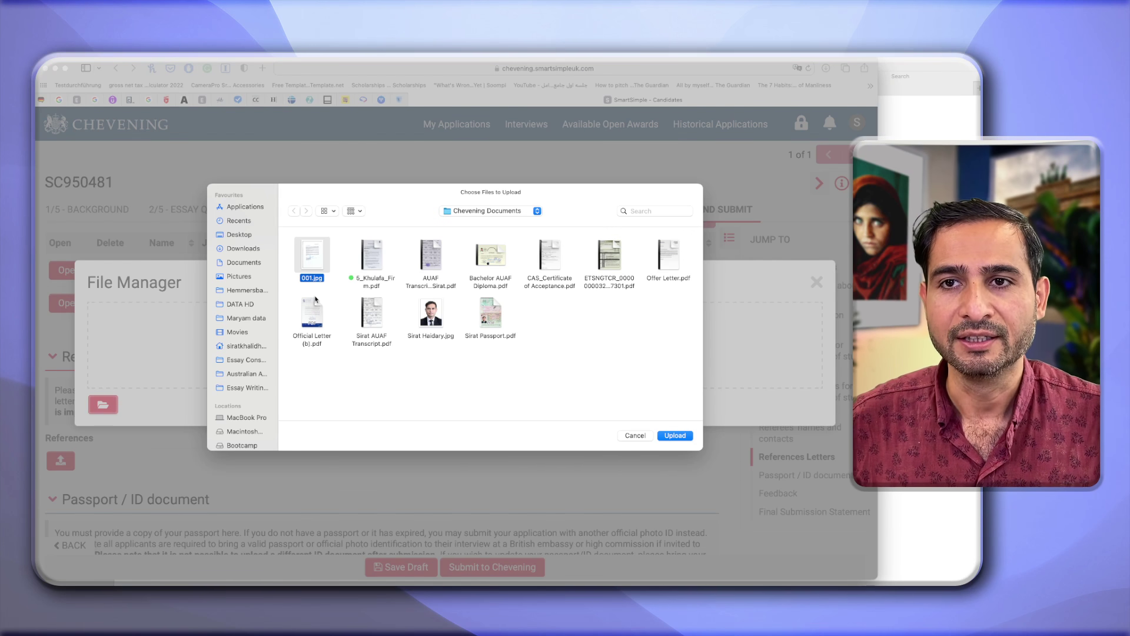
{"action": "left_click", "coordinate": [317, 342], "text": "super"}
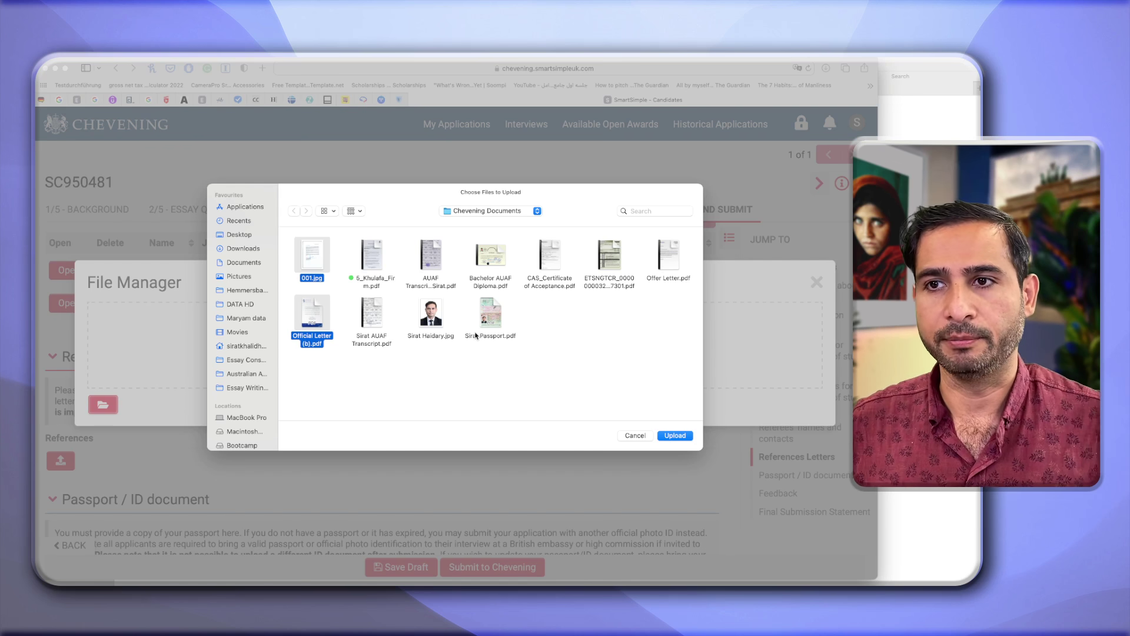
{"action": "left_click", "coordinate": [684, 435]}
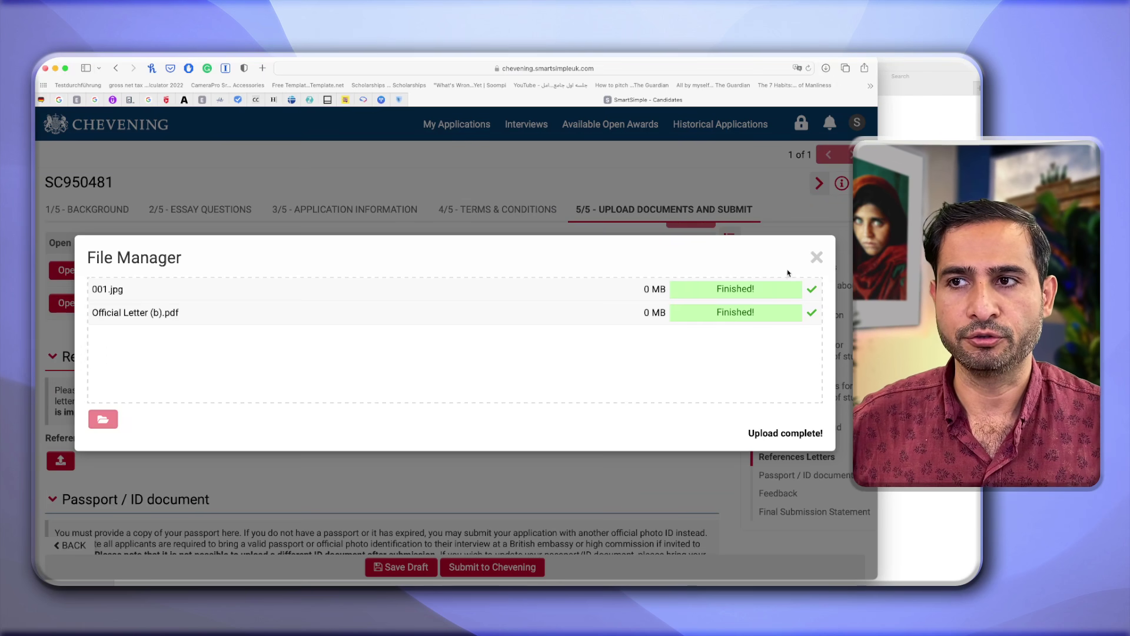
{"action": "left_click", "coordinate": [817, 258]}
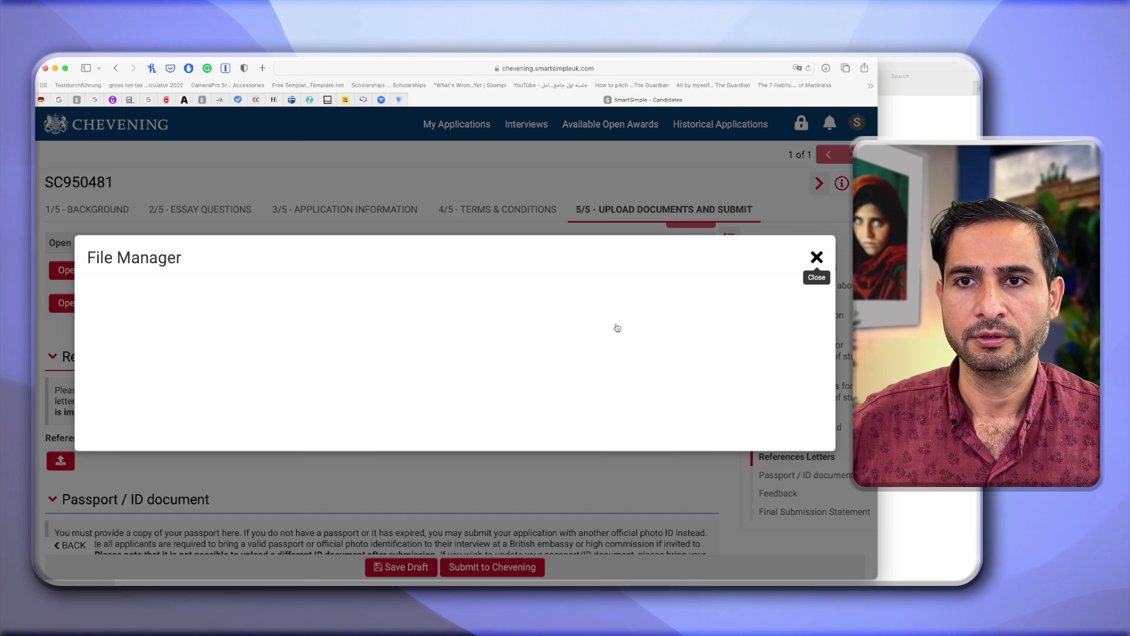
Save the application as a draft.
{"action": "scroll", "coordinate": [377, 448], "scroll_direction": "down", "scroll_amount": 3}
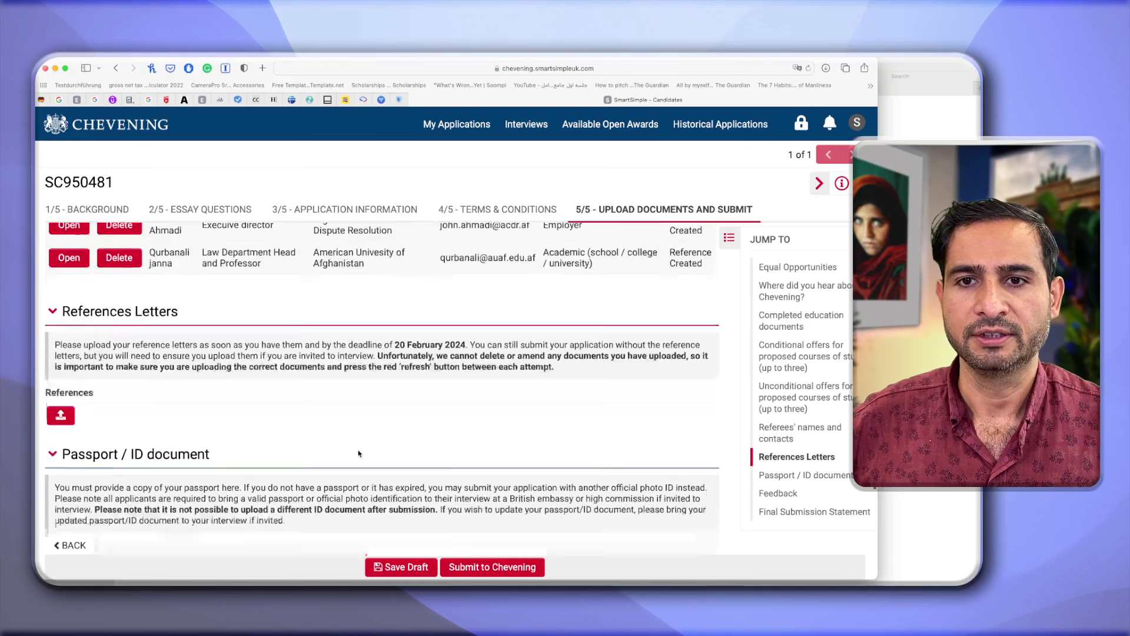
{"action": "scroll", "coordinate": [365, 459], "scroll_direction": "down", "scroll_amount": 1}
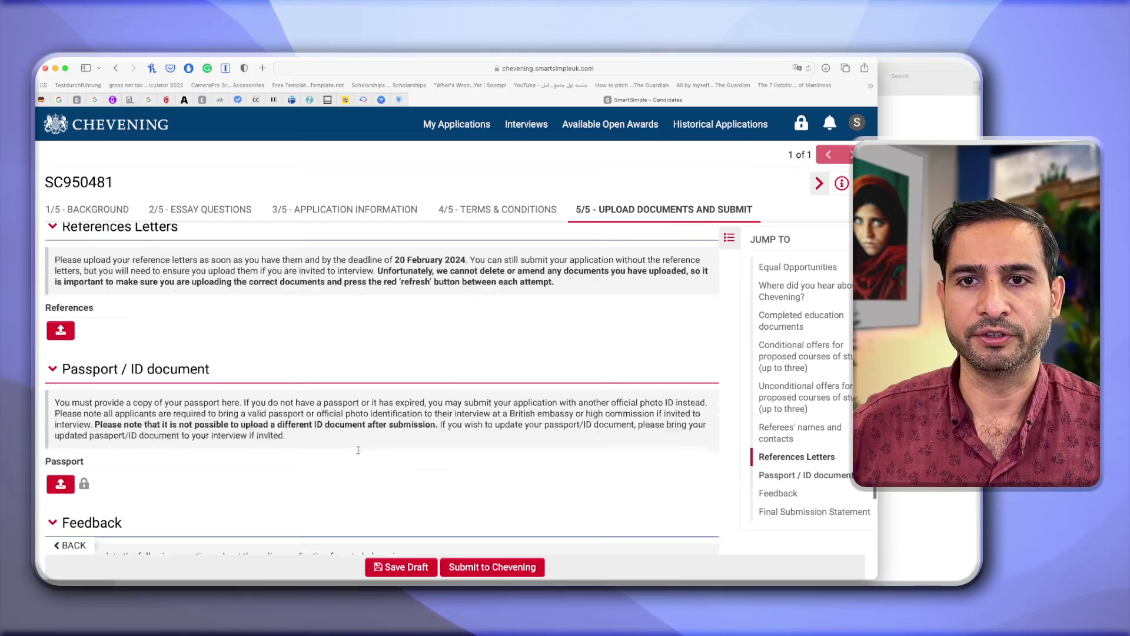
{"action": "left_click", "coordinate": [388, 566]}
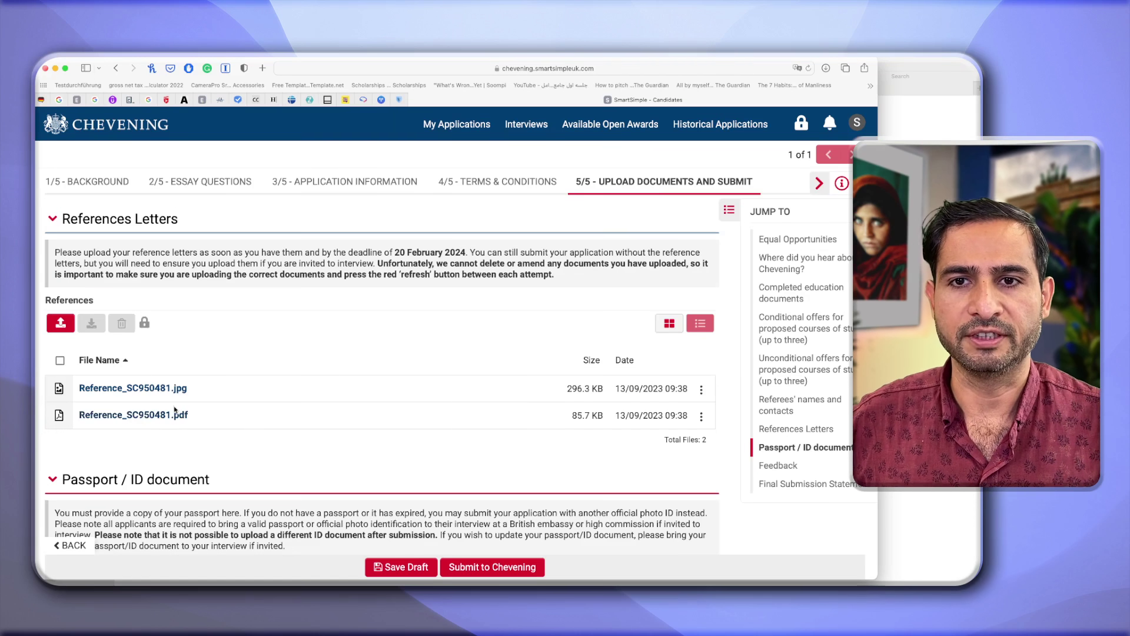
Upload the passport PDF under the Passport / ID document section.
{"action": "scroll", "coordinate": [169, 424], "scroll_direction": "down", "scroll_amount": 5}
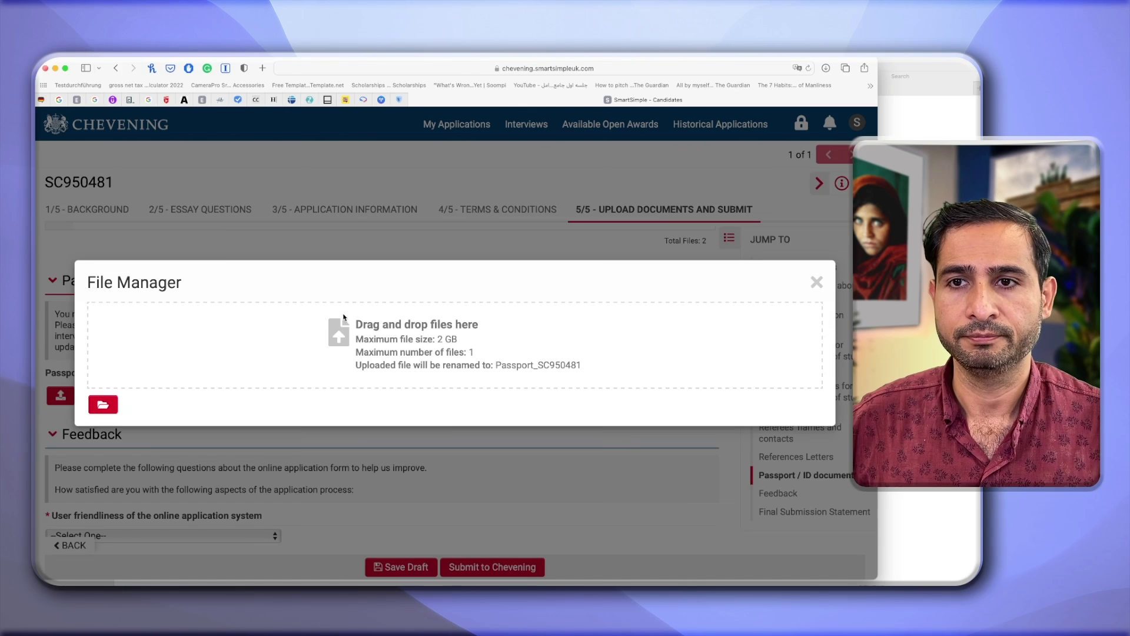
{"action": "left_click", "coordinate": [103, 404]}
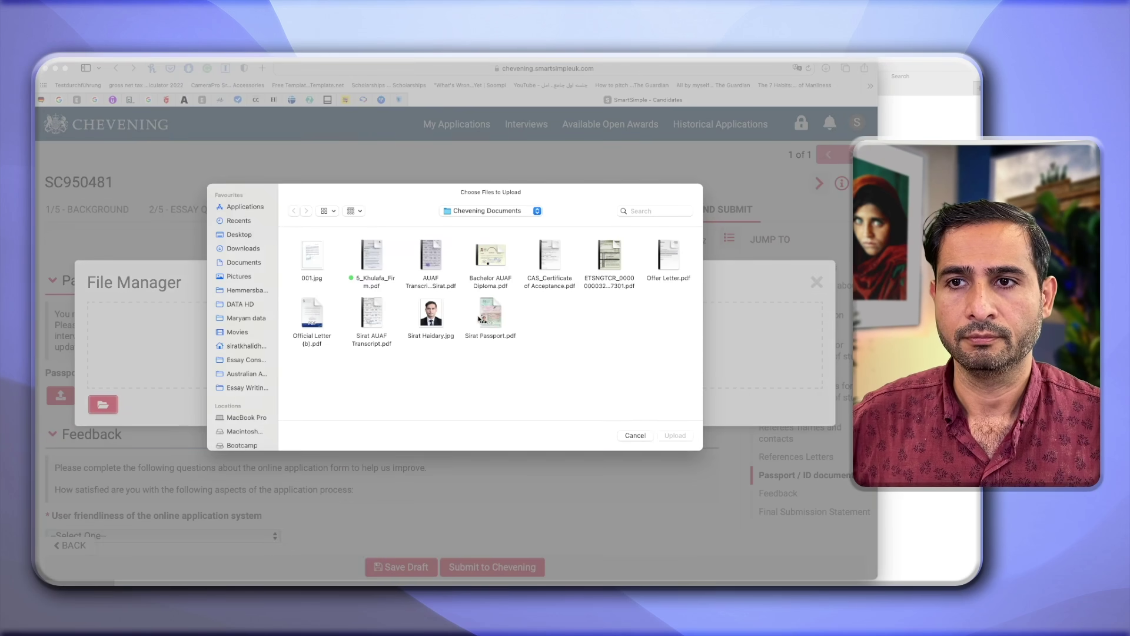
{"action": "double_click", "coordinate": [574, 349]}
{"action": "left_click", "coordinate": [817, 257]}
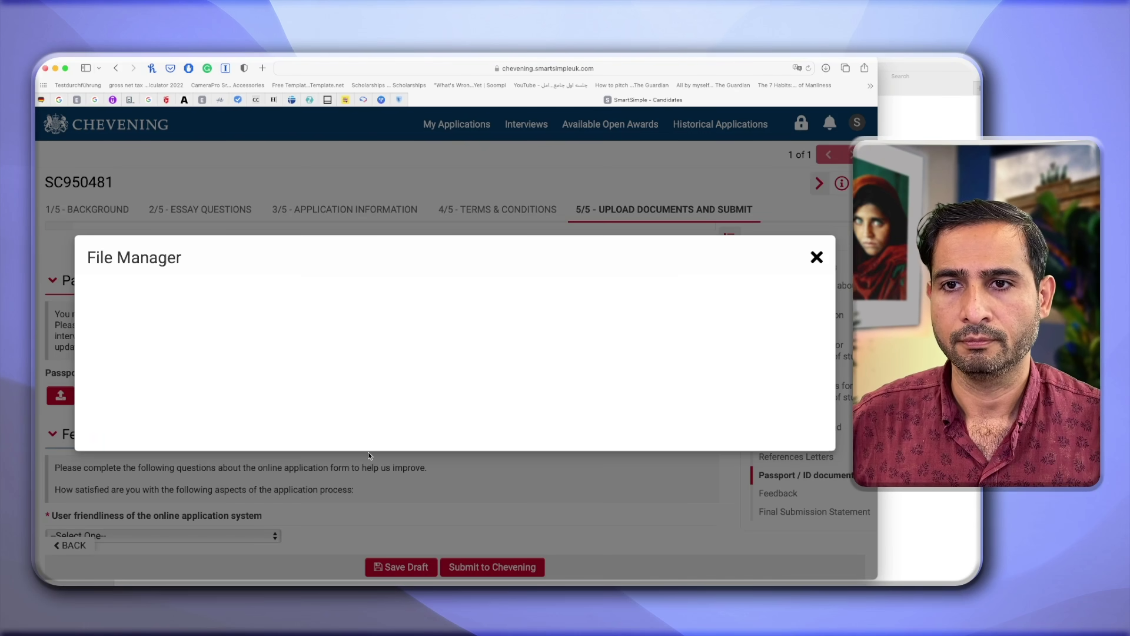
{"action": "scroll", "coordinate": [368, 453], "scroll_direction": "down", "scroll_amount": 3}
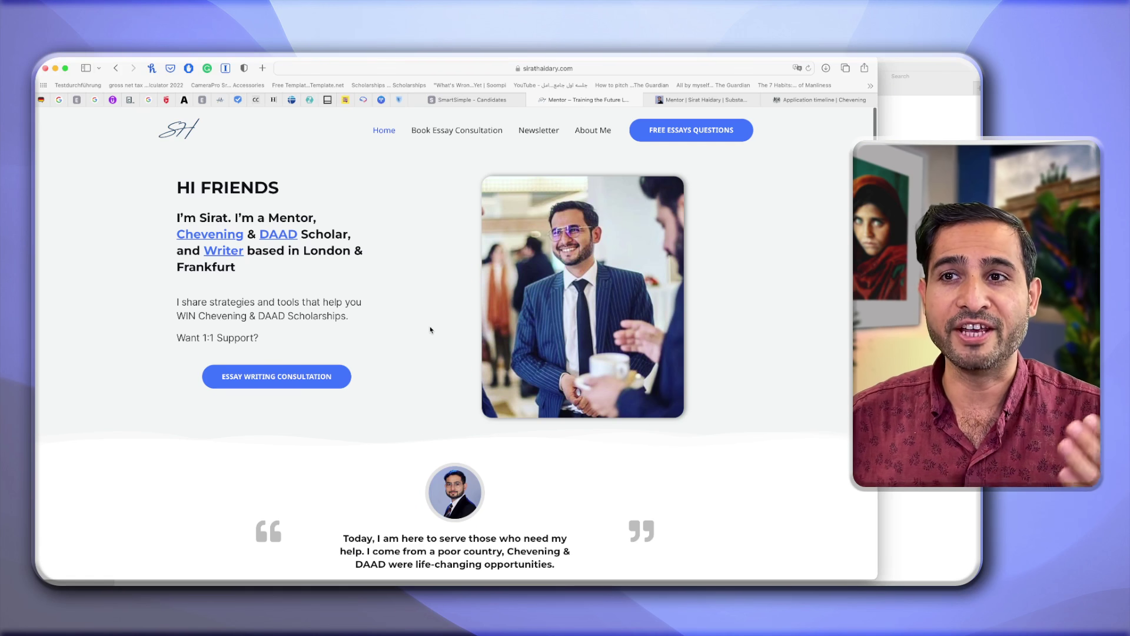
Open the Courses card from Explore Our In-Depth Guides in a new tab.
{"action": "scroll", "coordinate": [431, 329], "scroll_direction": "down", "scroll_amount": 8}
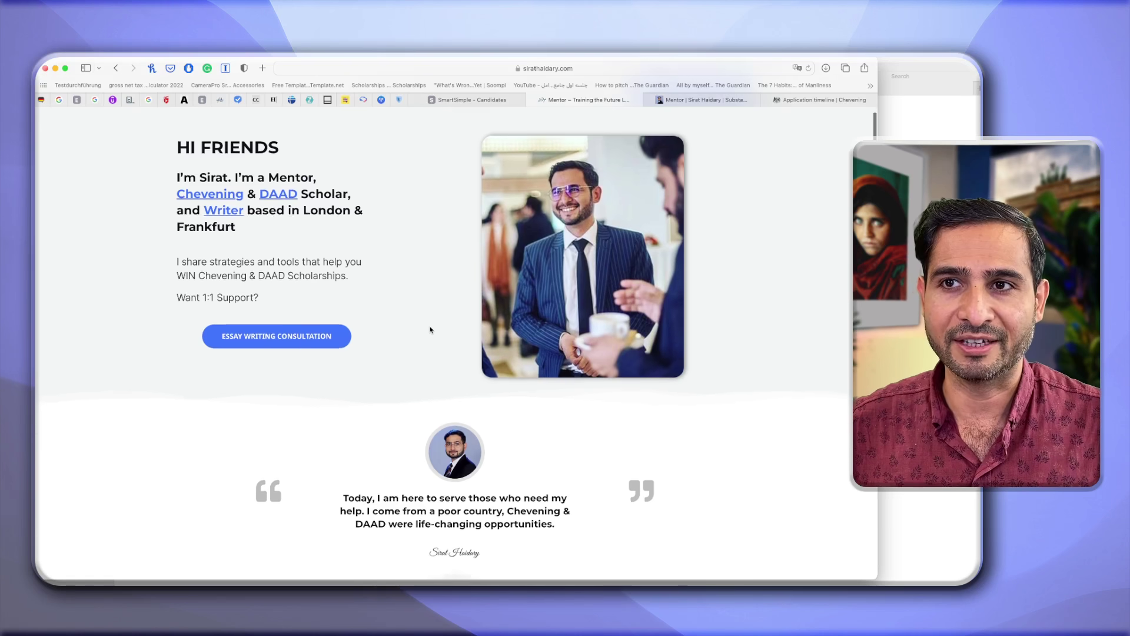
{"action": "scroll", "coordinate": [430, 330], "scroll_direction": "down", "scroll_amount": 2}
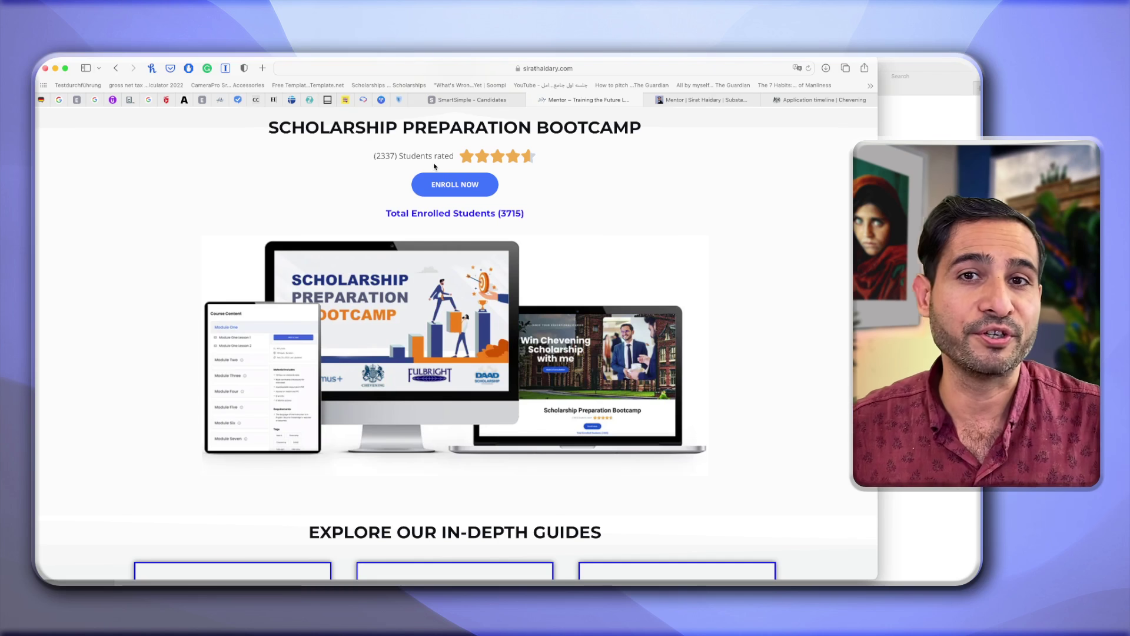
{"action": "scroll", "coordinate": [434, 167], "scroll_direction": "up", "scroll_amount": 1}
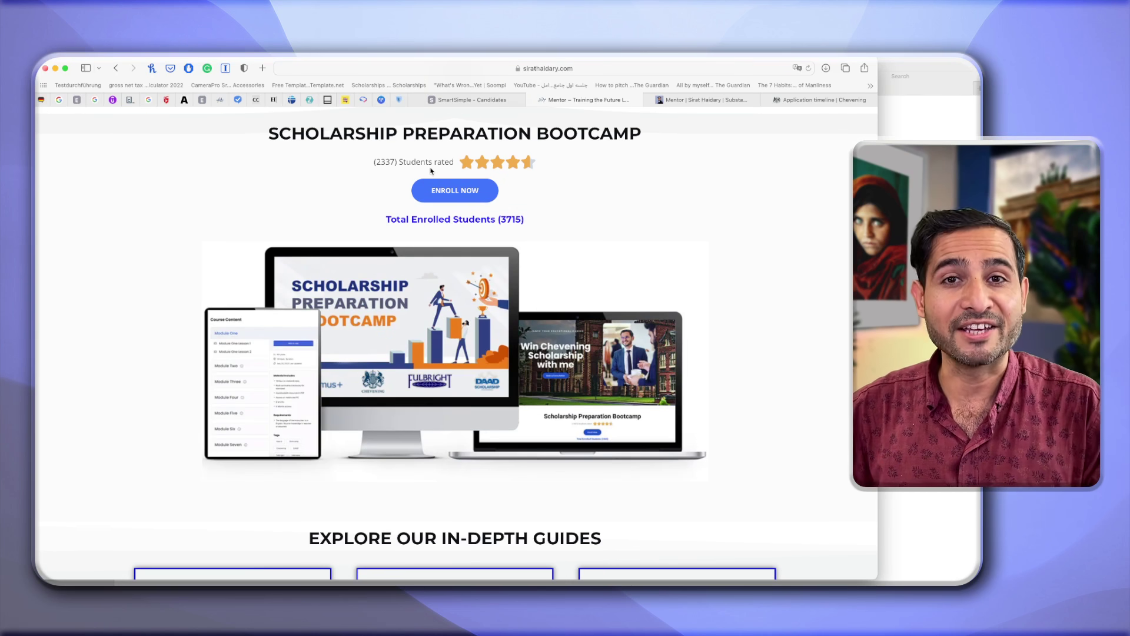
{"action": "scroll", "coordinate": [421, 209], "scroll_direction": "down", "scroll_amount": 1}
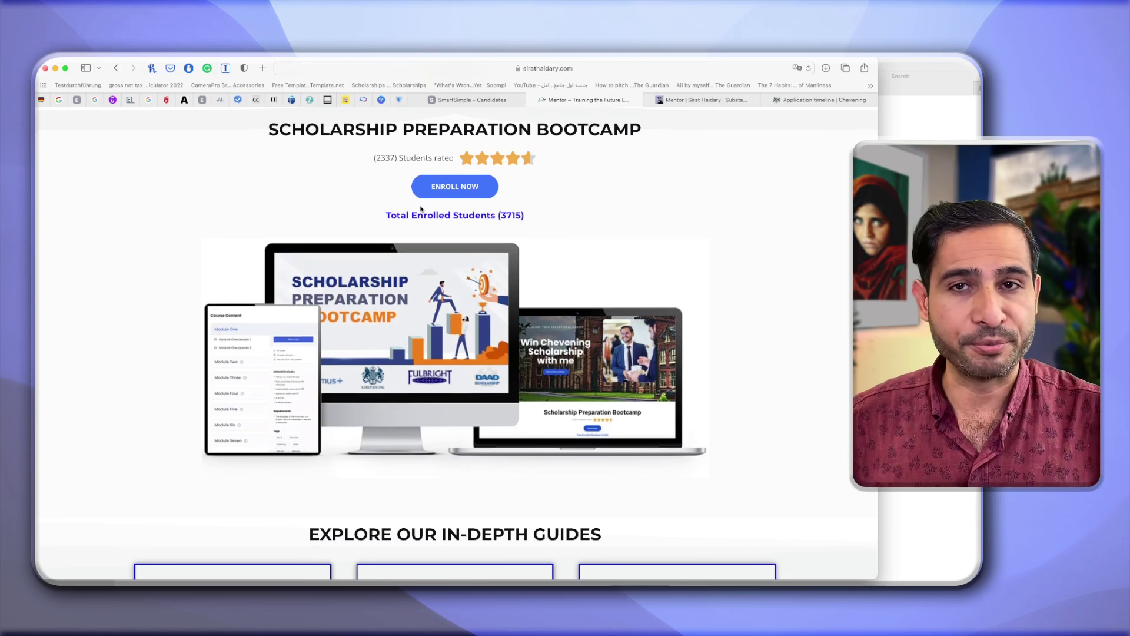
{"action": "scroll", "coordinate": [421, 209], "scroll_direction": "down", "scroll_amount": 5}
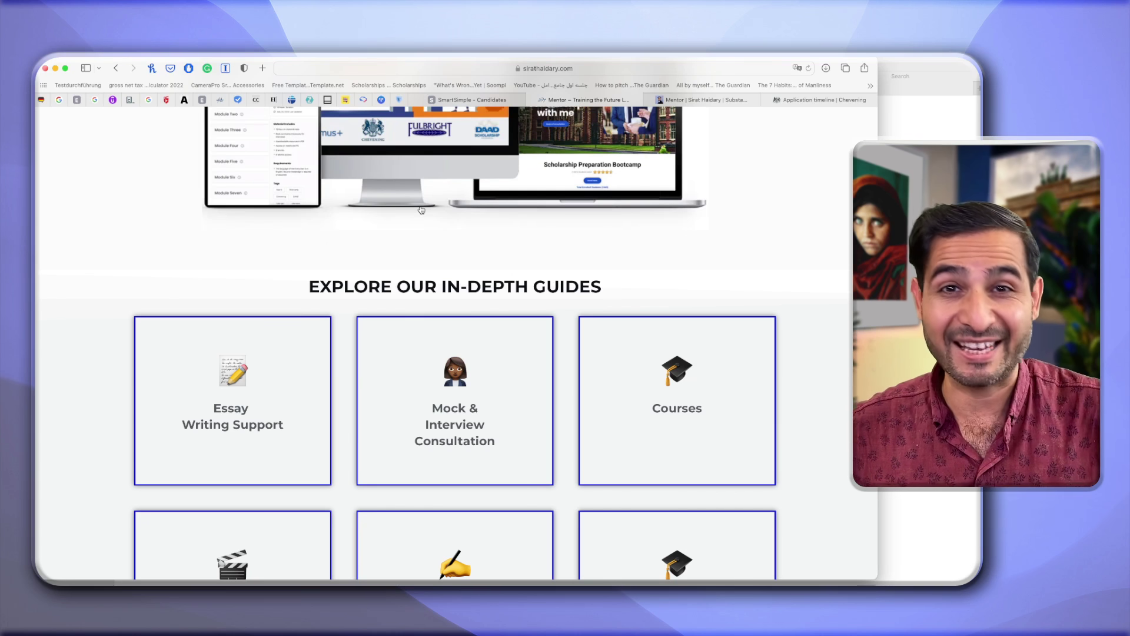
{"action": "scroll", "coordinate": [421, 209], "scroll_direction": "down", "scroll_amount": 3}
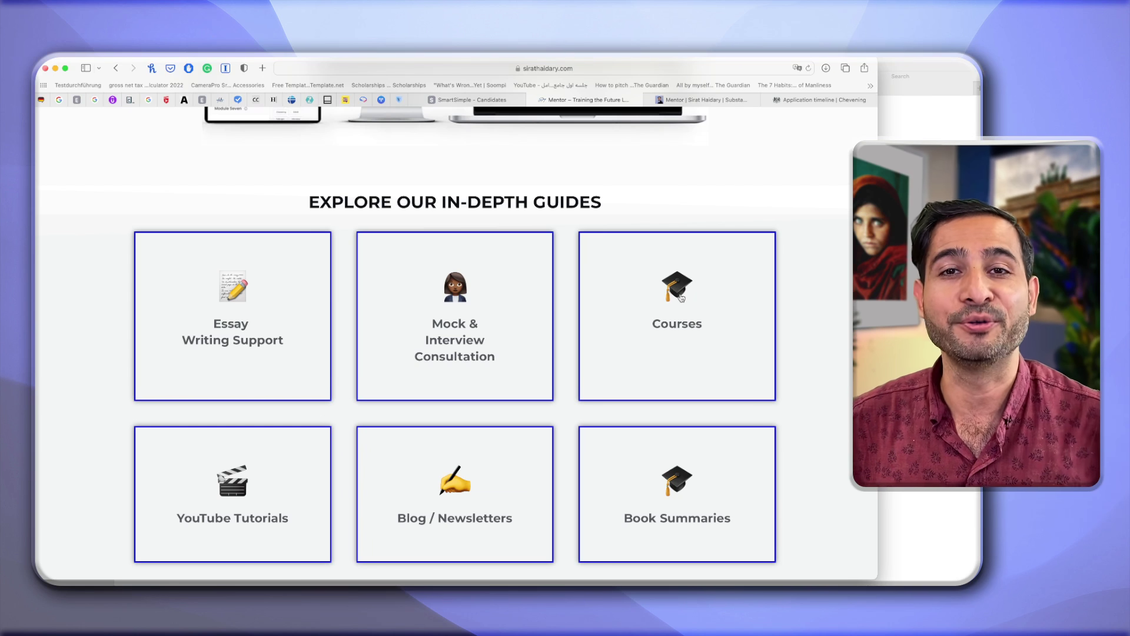
{"action": "right_click", "coordinate": [681, 295]}
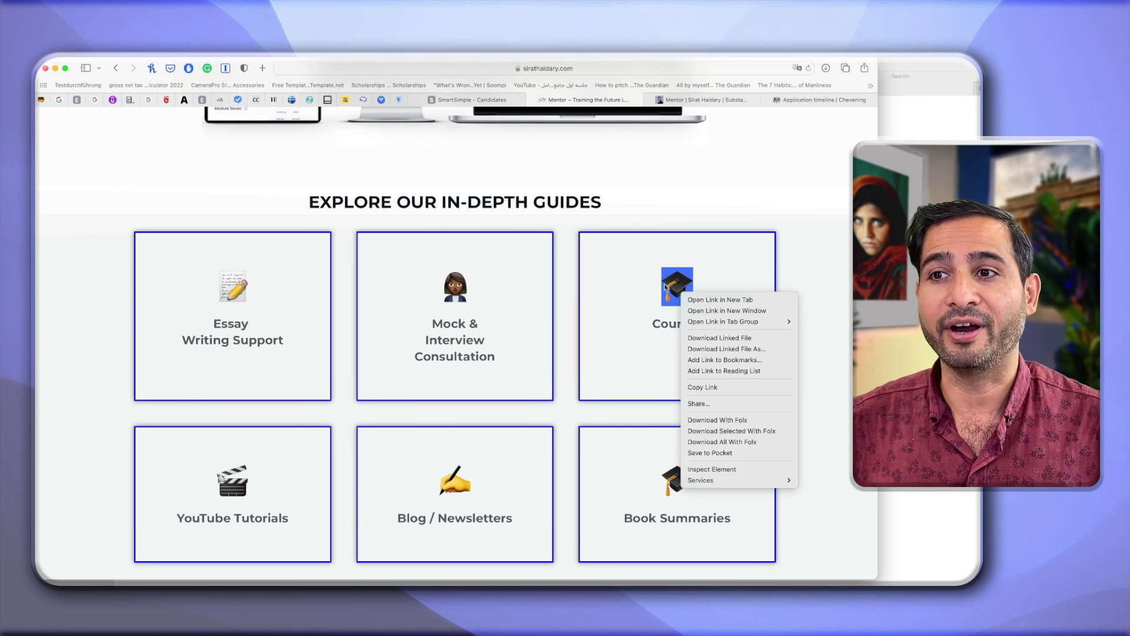
{"action": "left_click", "coordinate": [706, 300]}
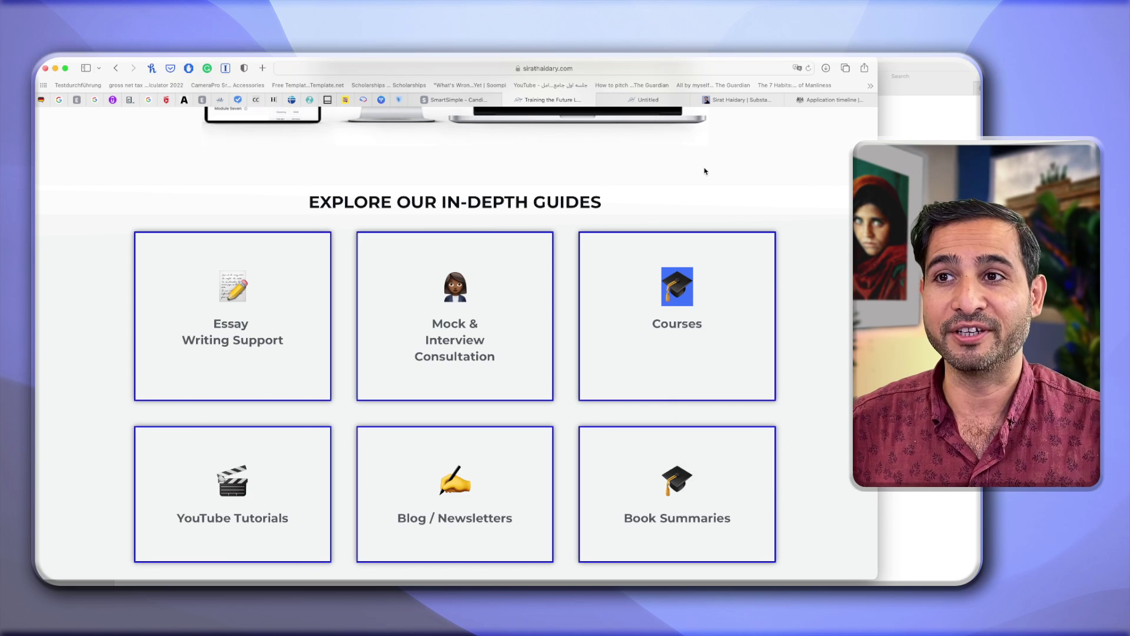
Switch to the Course List tab and scroll to the Chevening course cards and prices.
{"action": "left_click", "coordinate": [659, 100]}
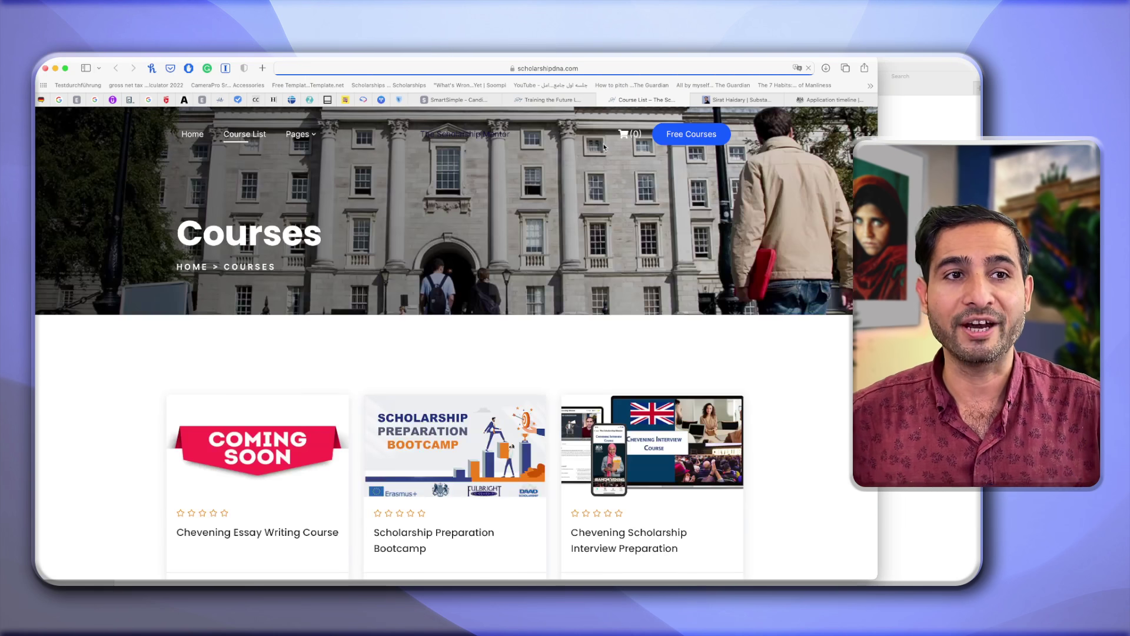
{"action": "scroll", "coordinate": [573, 241], "scroll_direction": "down", "scroll_amount": 3}
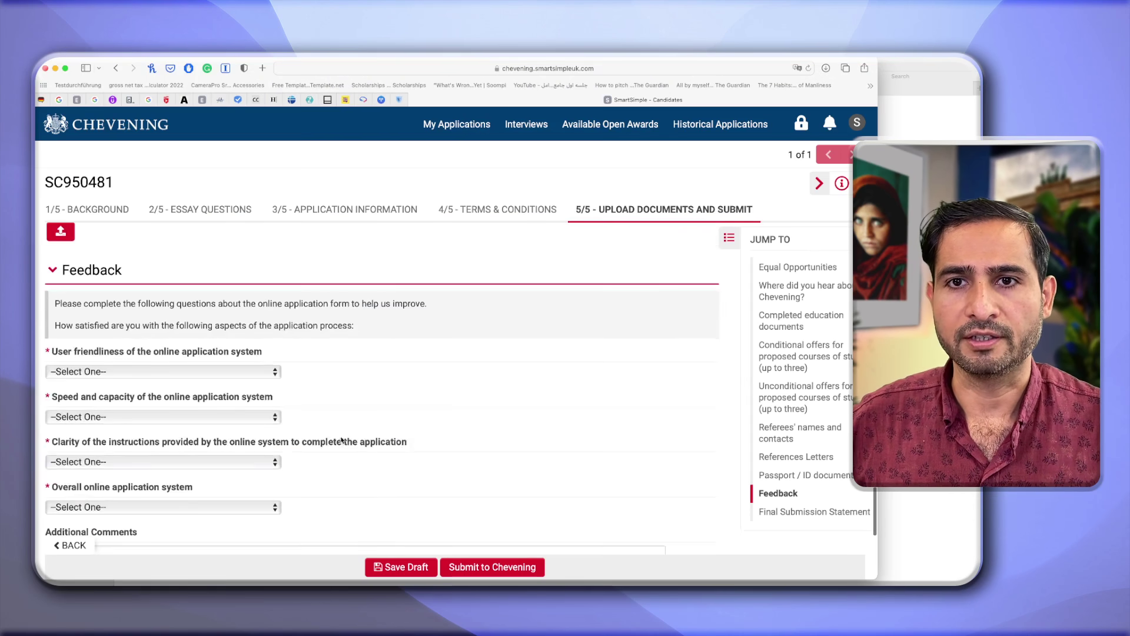
{"action": "scroll", "coordinate": [338, 433], "scroll_direction": "down", "scroll_amount": 2}
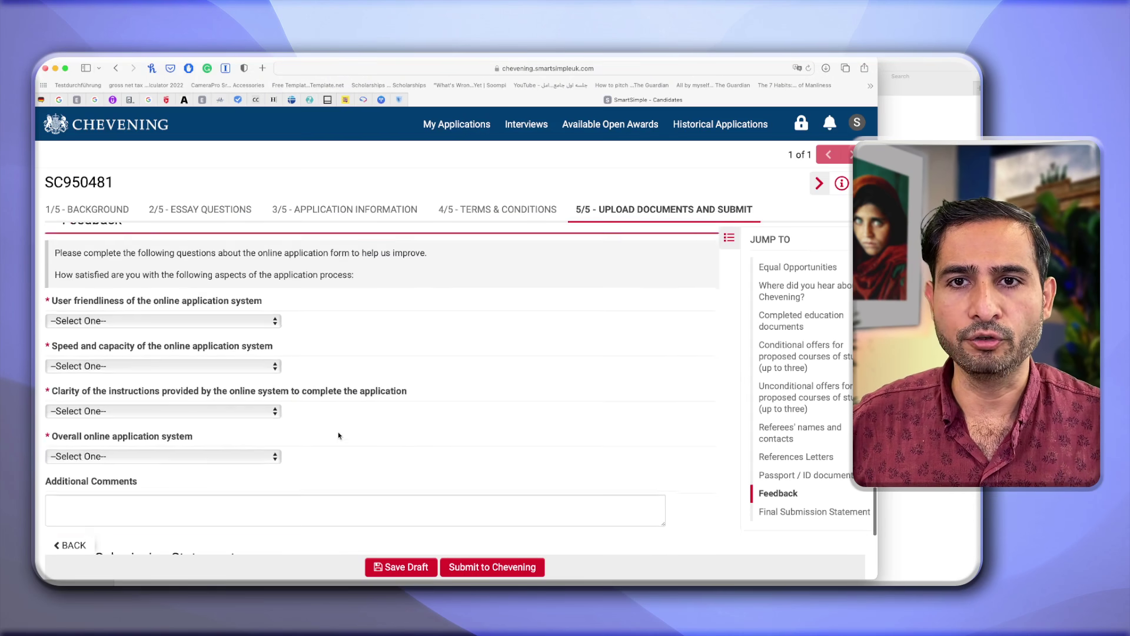
Rate user friendliness and speed Very satisfied, clarity Satisfied, and the overall system Very dissatisfied.
{"action": "left_click", "coordinate": [248, 323]}
{"action": "left_click", "coordinate": [227, 335]}
{"action": "left_click", "coordinate": [189, 368]}
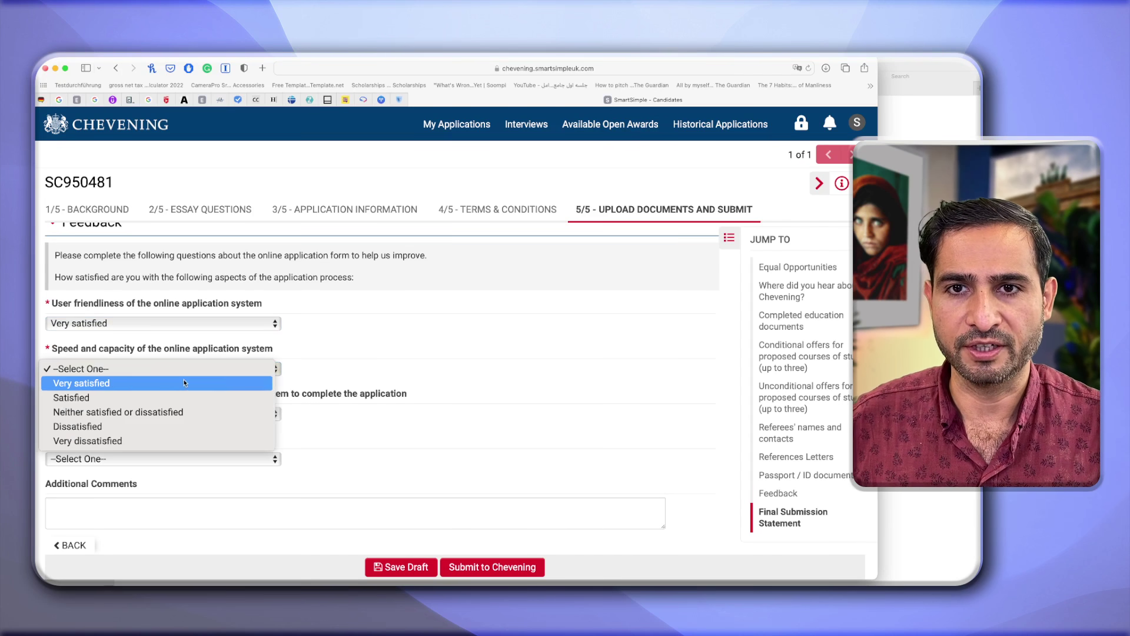
{"action": "left_click", "coordinate": [184, 383]}
{"action": "left_click", "coordinate": [173, 413]}
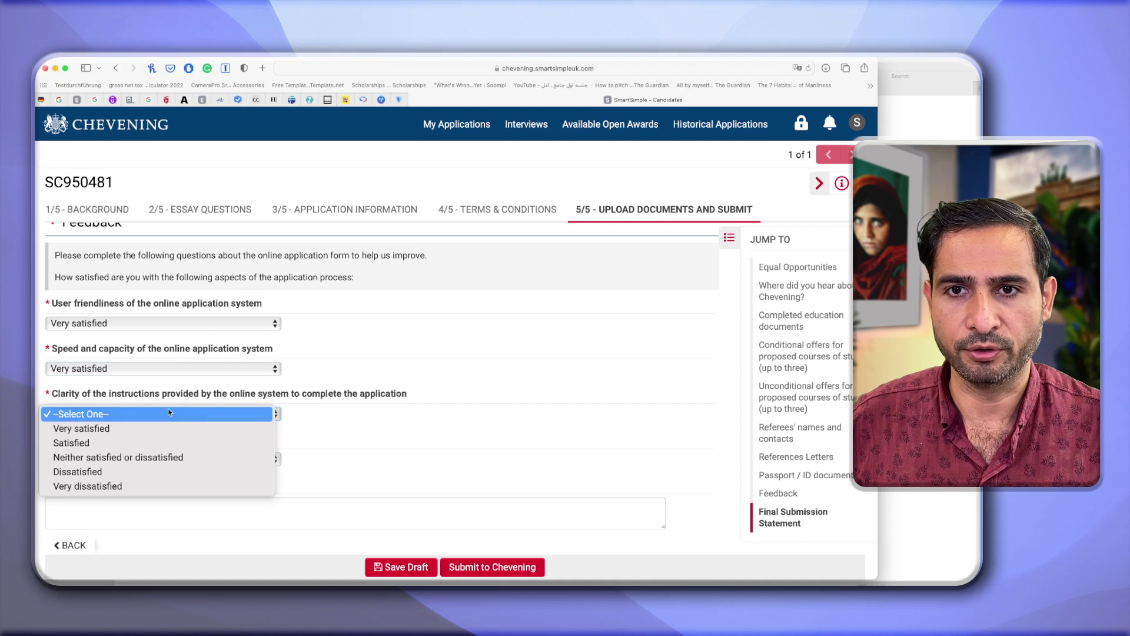
{"action": "left_click", "coordinate": [143, 444]}
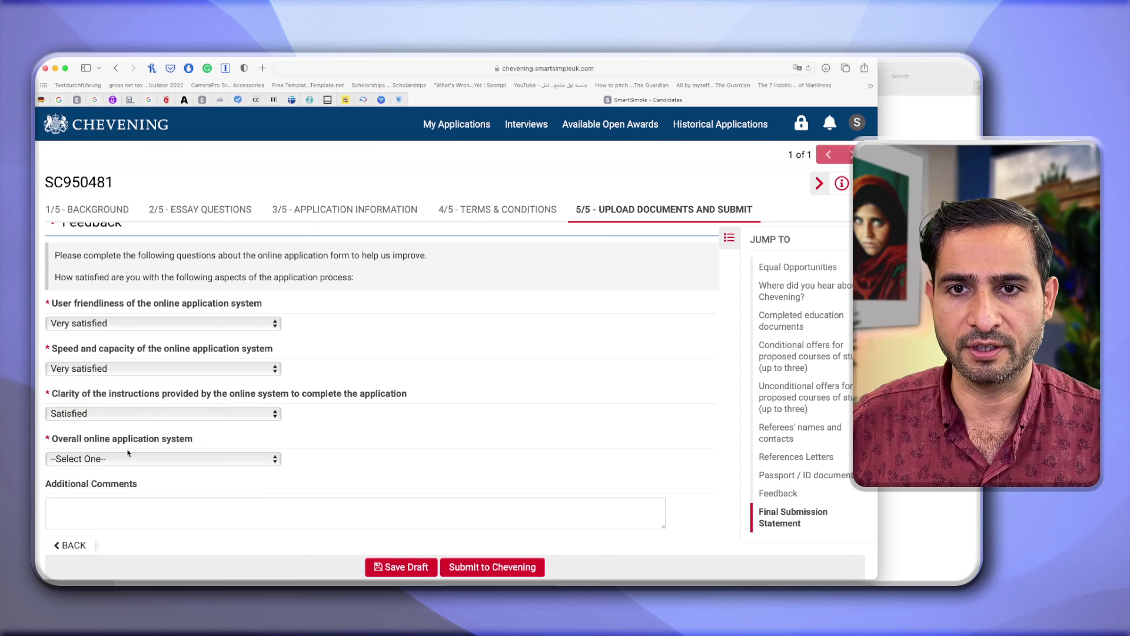
{"action": "left_click", "coordinate": [120, 460]}
{"action": "left_click", "coordinate": [88, 532]}
Select Yes under the Final Submission Statement and save the application as a draft.
{"action": "scroll", "coordinate": [267, 474], "scroll_direction": "down", "scroll_amount": 5}
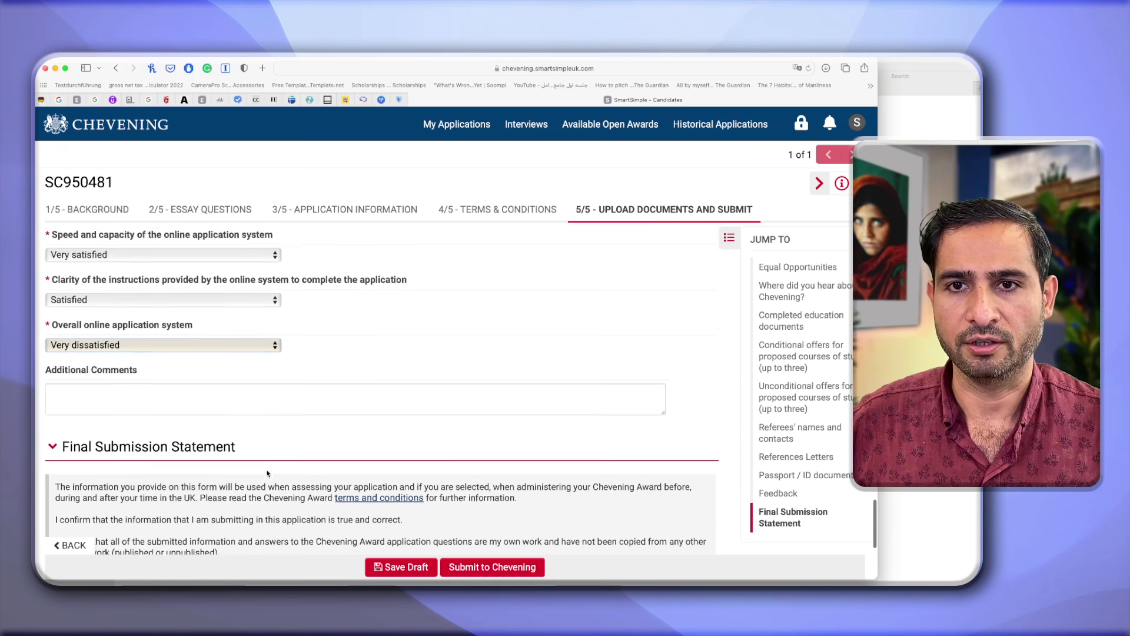
{"action": "scroll", "coordinate": [212, 356], "scroll_direction": "down", "scroll_amount": 5}
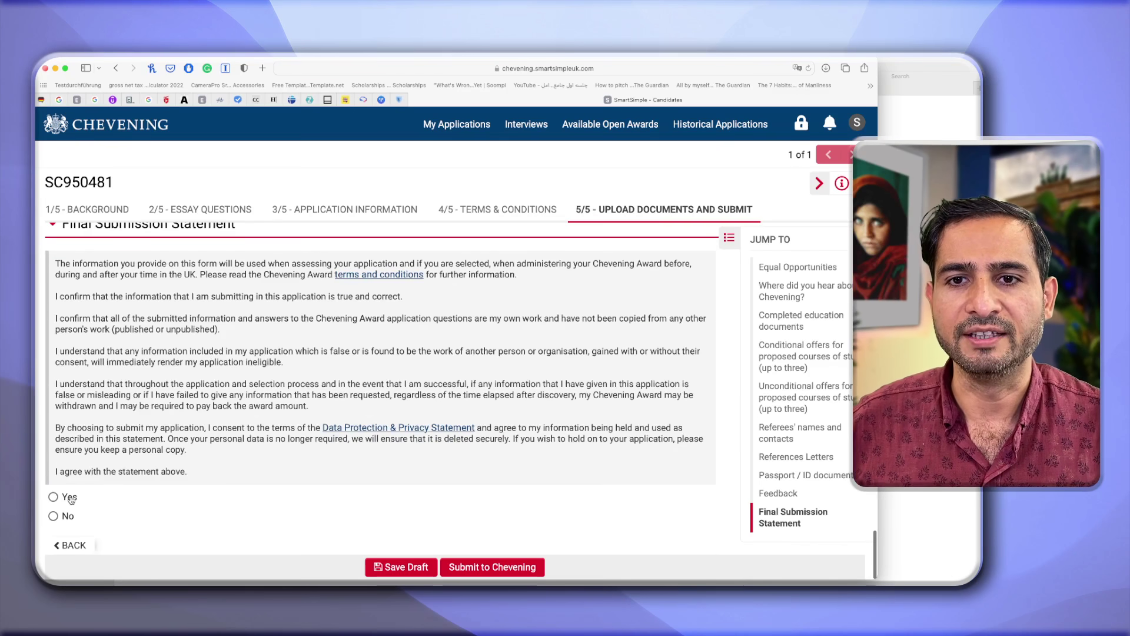
{"action": "left_click", "coordinate": [53, 497]}
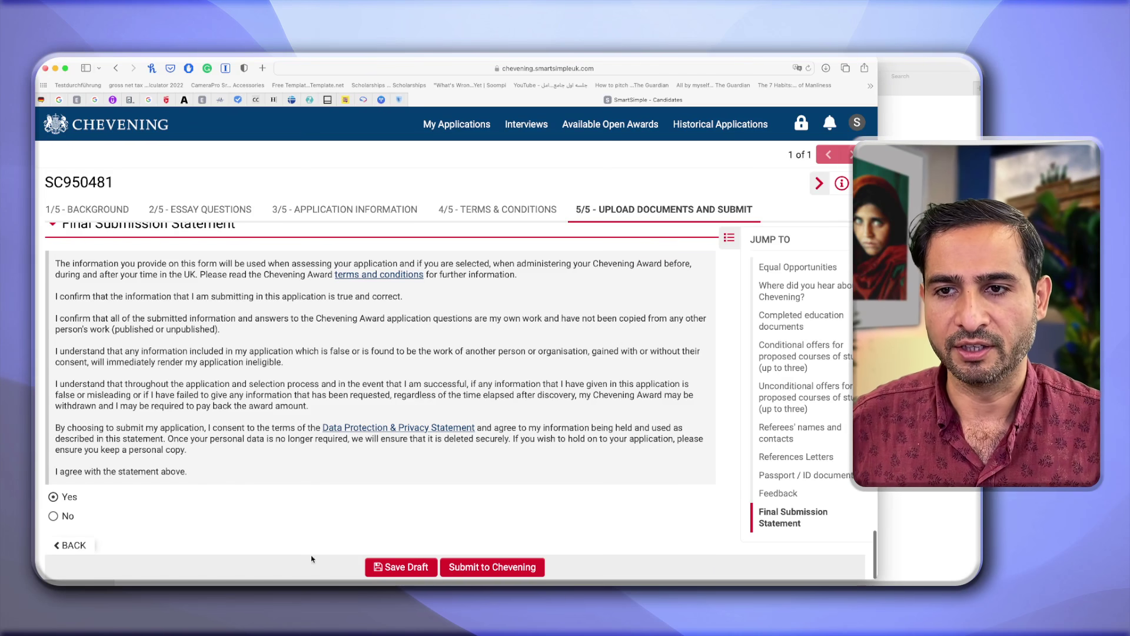
{"action": "left_click", "coordinate": [388, 568]}
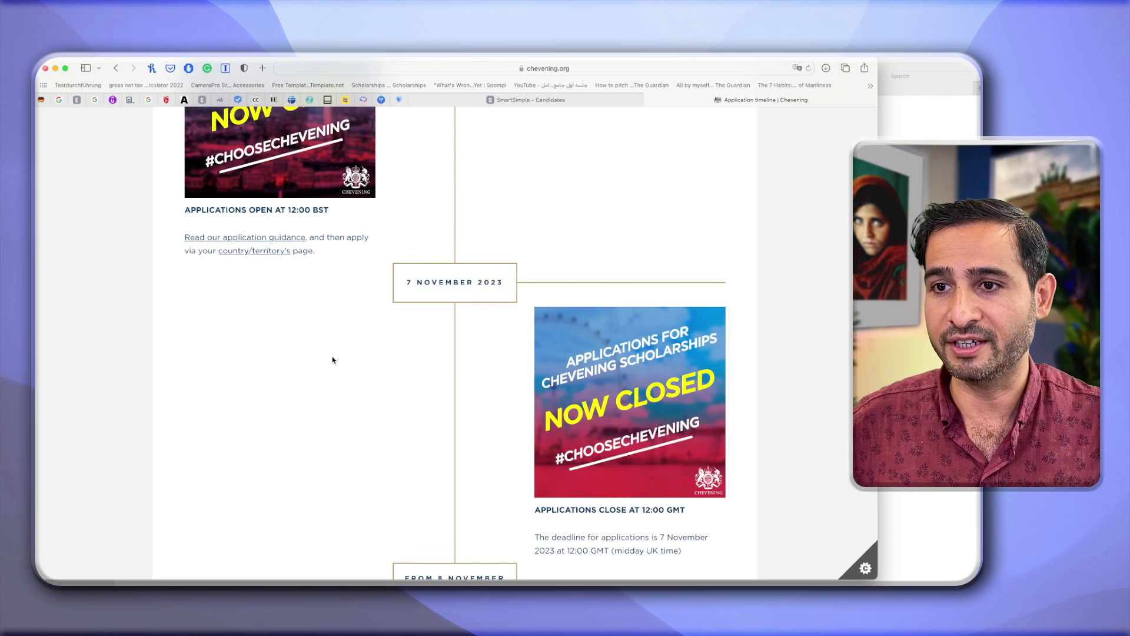
Highlight the 7 November 12:00 GMT deadline sentence and the 12:00 BST opening time.
{"action": "scroll", "coordinate": [333, 360], "scroll_direction": "down", "scroll_amount": 2}
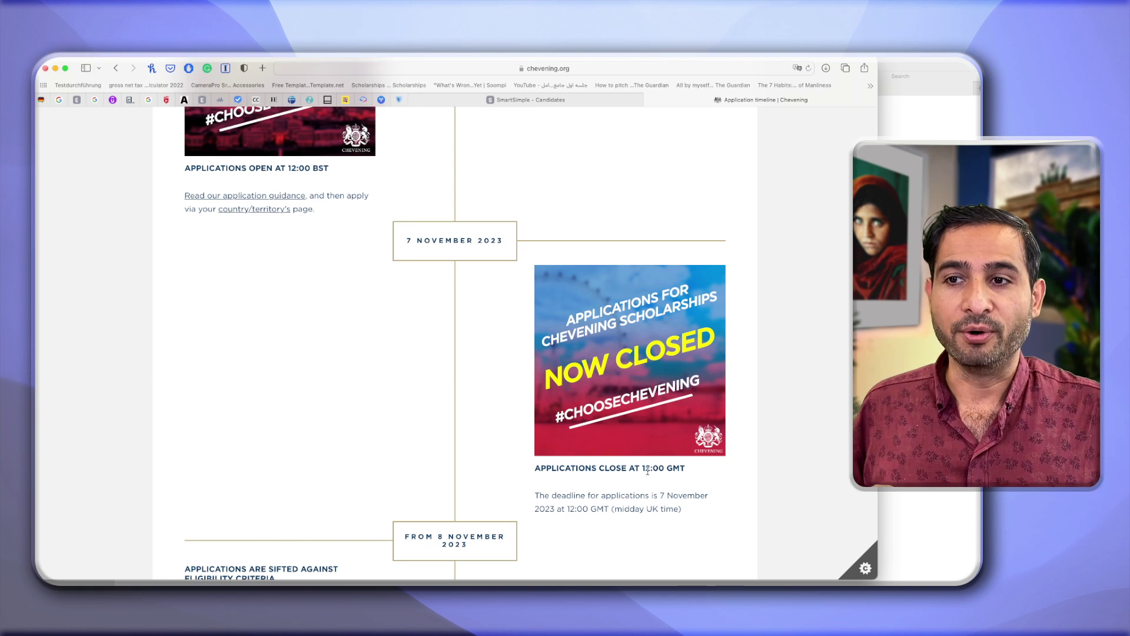
{"action": "left_click_drag", "start_coordinate": [683, 508], "coordinate": [588, 495]}
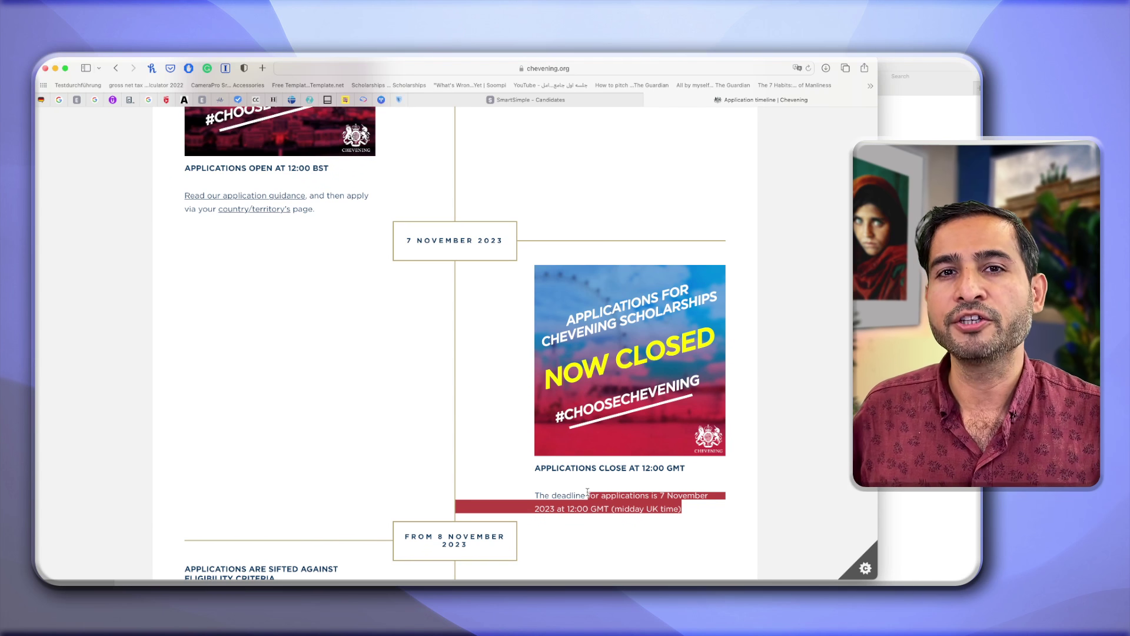
{"action": "scroll", "coordinate": [587, 492], "scroll_direction": "up", "scroll_amount": 5}
{"action": "scroll", "coordinate": [588, 491], "scroll_direction": "up", "scroll_amount": 2}
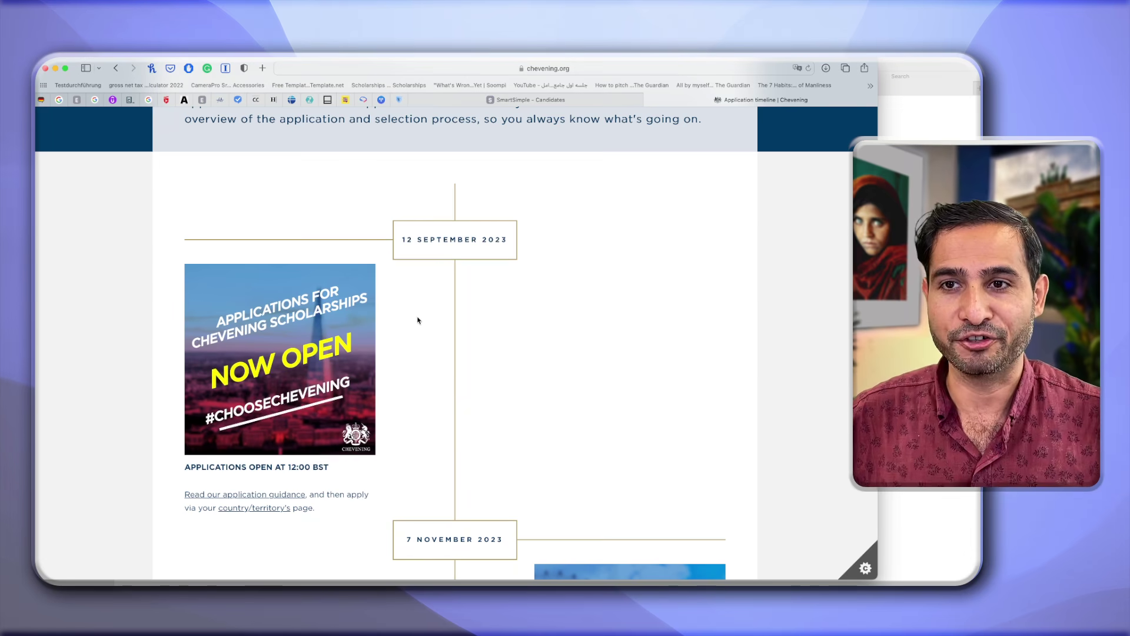
{"action": "left_click_drag", "start_coordinate": [281, 467], "coordinate": [329, 467]}
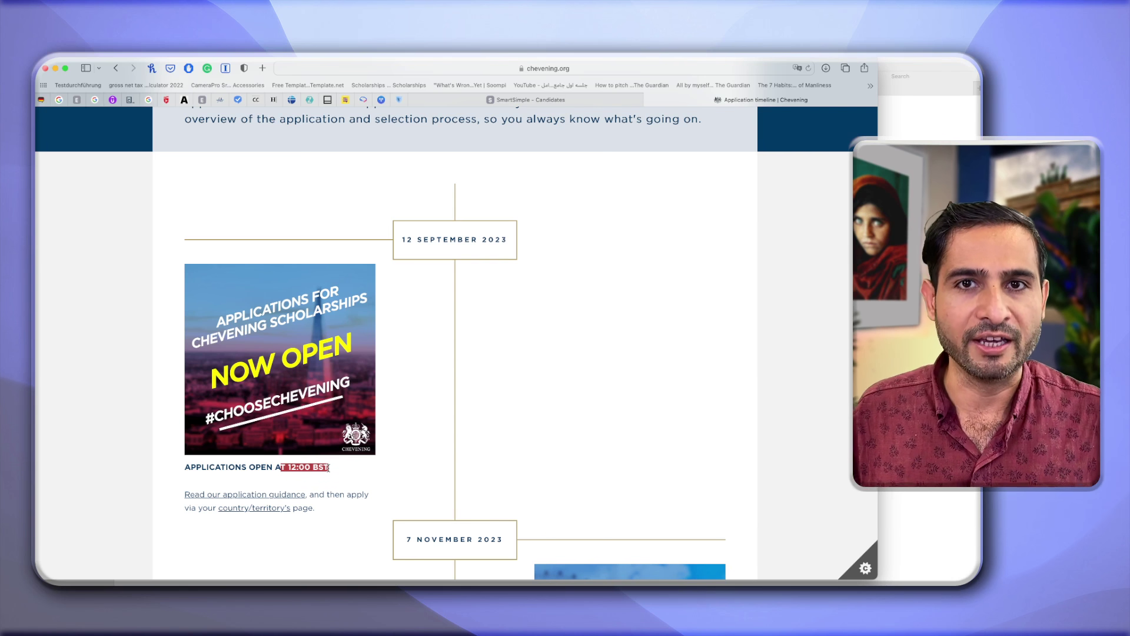
{"action": "scroll", "coordinate": [332, 469], "scroll_direction": "down", "scroll_amount": 3}
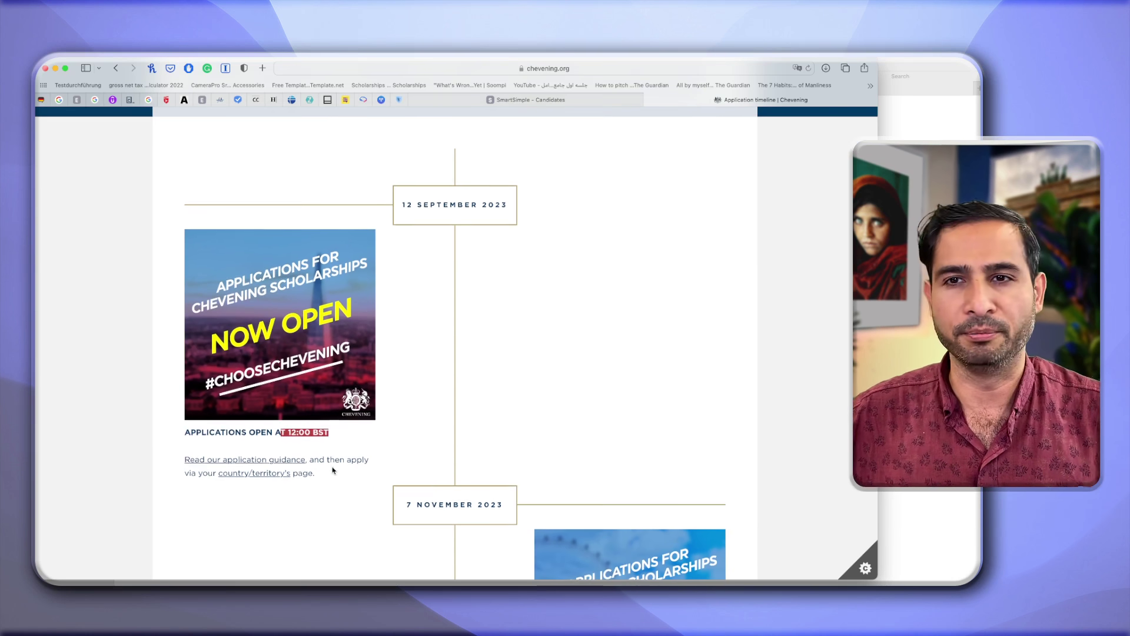
{"action": "scroll", "coordinate": [333, 470], "scroll_direction": "down", "scroll_amount": 6}
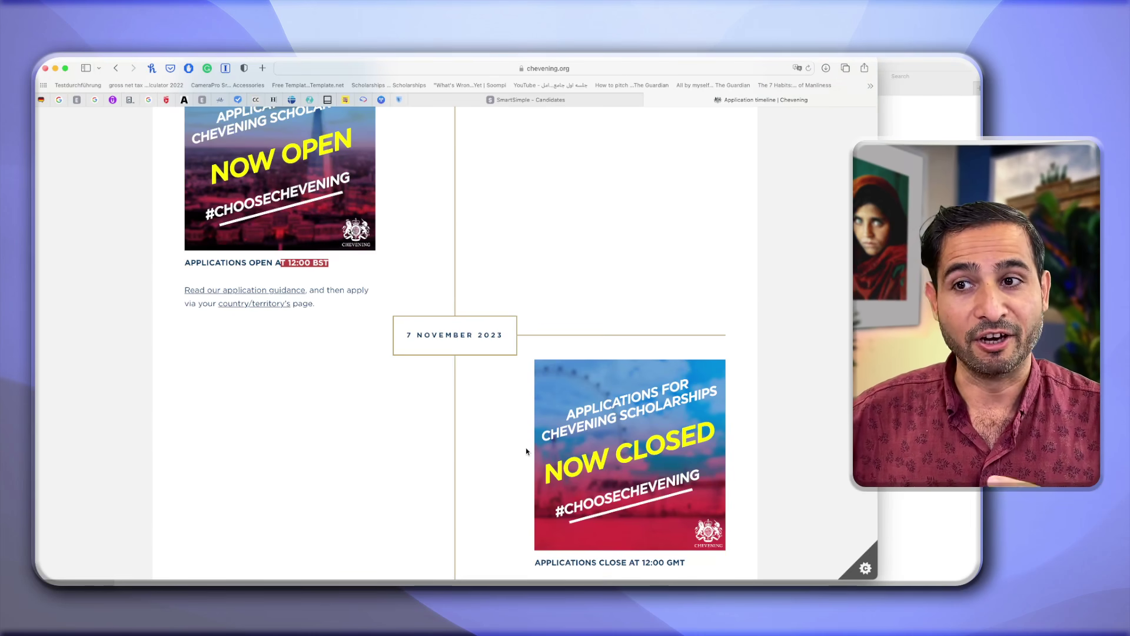
{"action": "scroll", "coordinate": [525, 452], "scroll_direction": "down", "scroll_amount": 2}
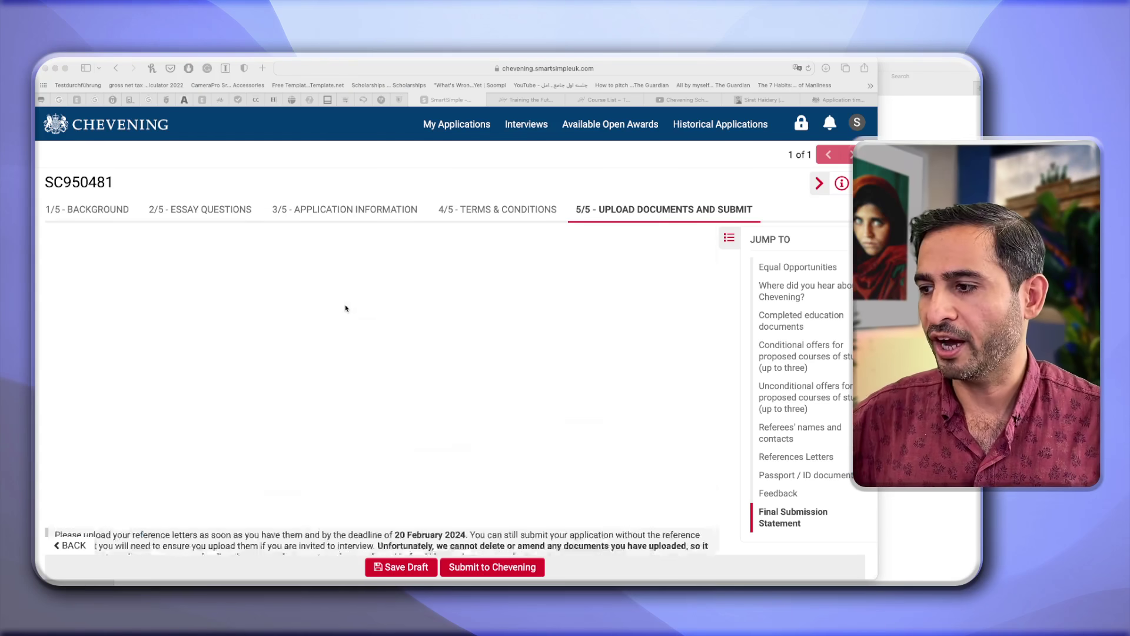
Go back to the My Applications page, showing 1 in-progress and 0 submitted applications.
{"action": "scroll", "coordinate": [345, 305], "scroll_direction": "up", "scroll_amount": 5}
{"action": "scroll", "coordinate": [345, 305], "scroll_direction": "up", "scroll_amount": 15}
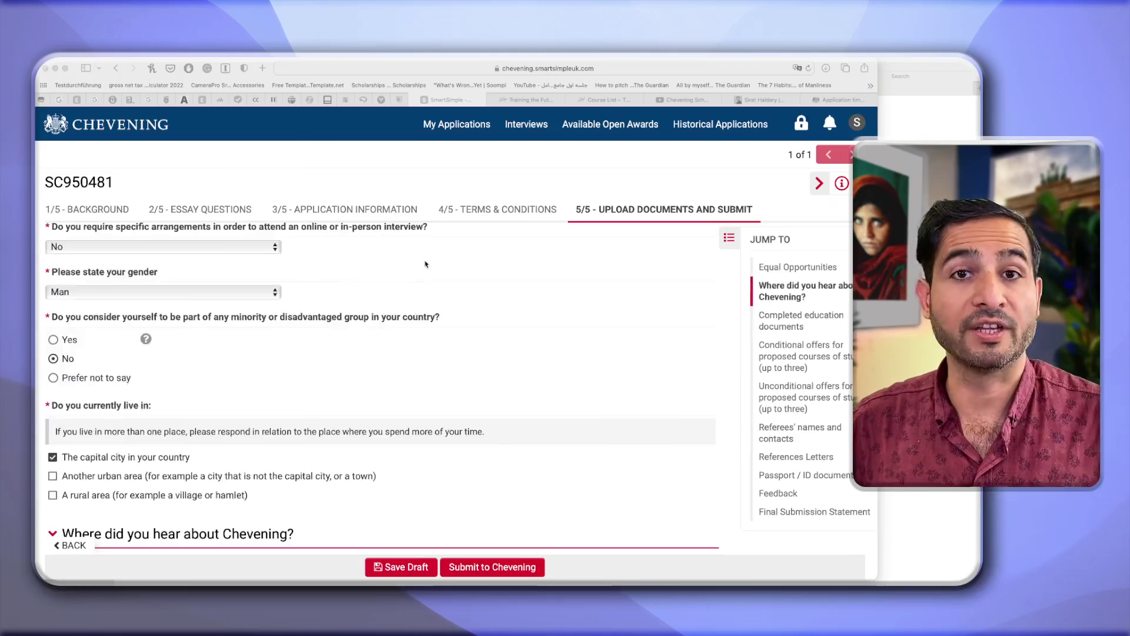
{"action": "left_click", "coordinate": [460, 130]}
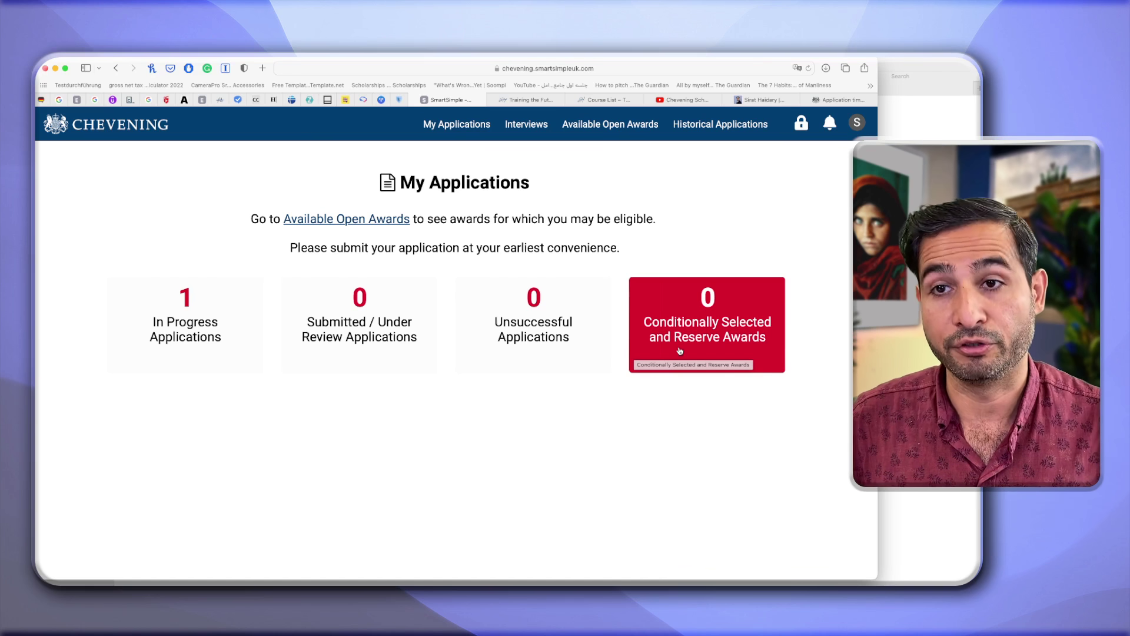
Show the In Progress Applications list with the Afghanistan Chevening Scholarships application due 07/11/2023.
{"action": "left_click", "coordinate": [197, 318]}
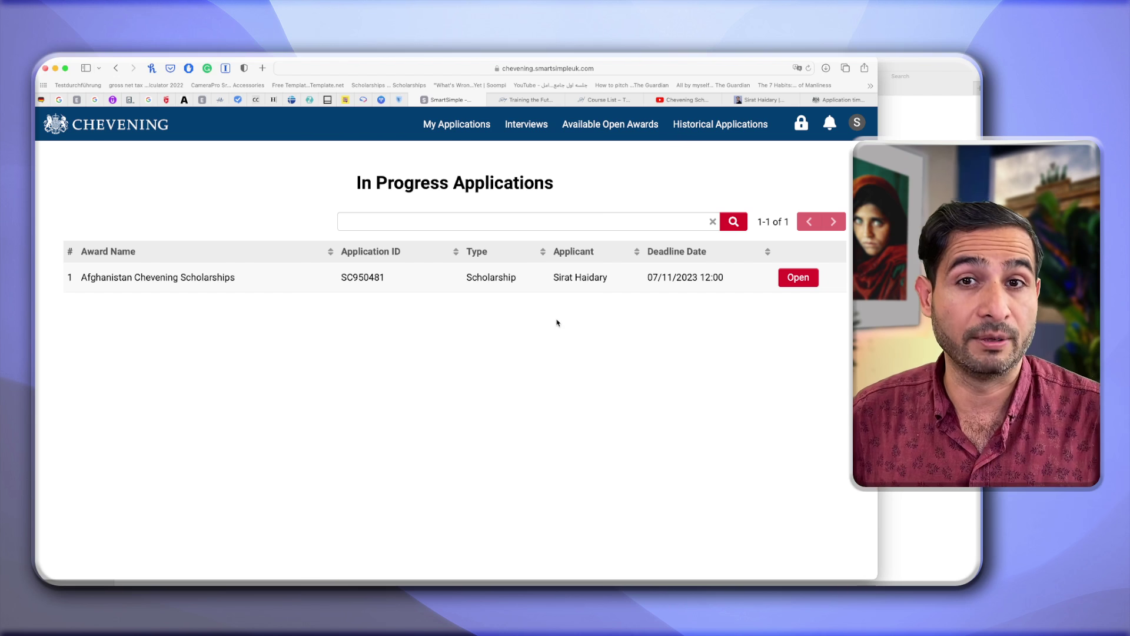
{"action": "left_click", "coordinate": [798, 278]}
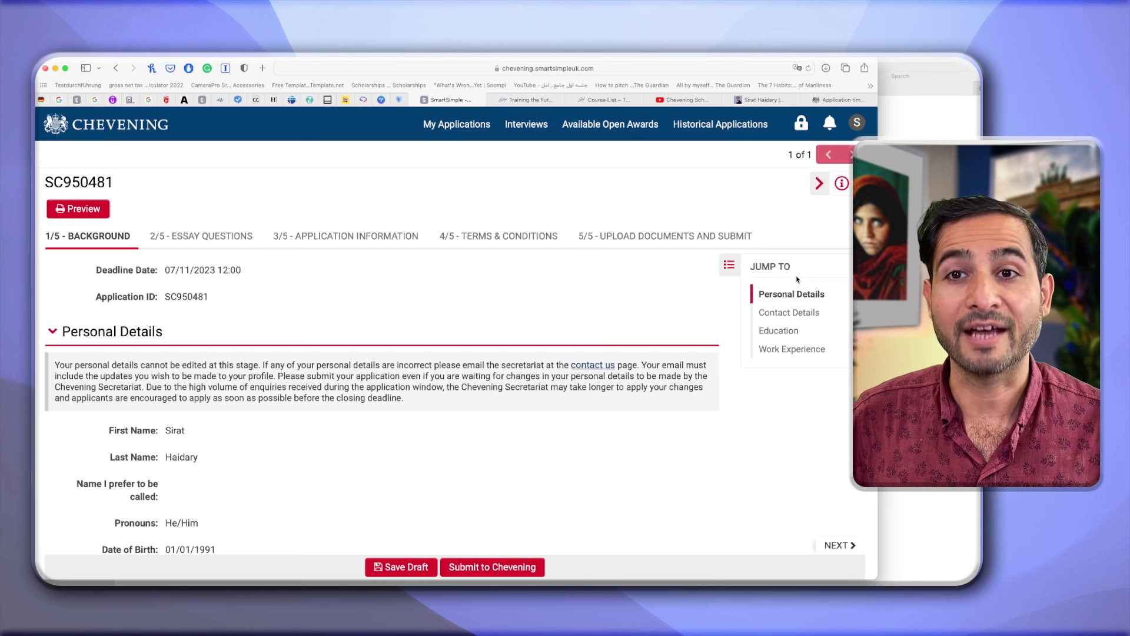
{"action": "scroll", "coordinate": [793, 280], "scroll_direction": "down", "scroll_amount": 2}
{"action": "scroll", "coordinate": [476, 264], "scroll_direction": "up", "scroll_amount": 3}
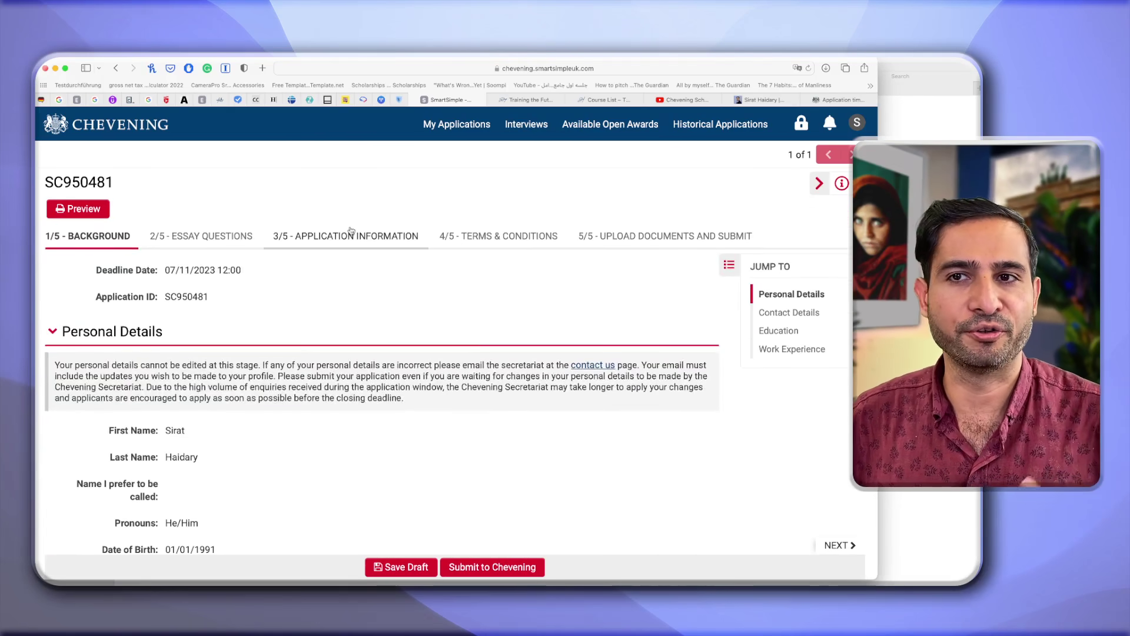
{"action": "left_click", "coordinate": [350, 233]}
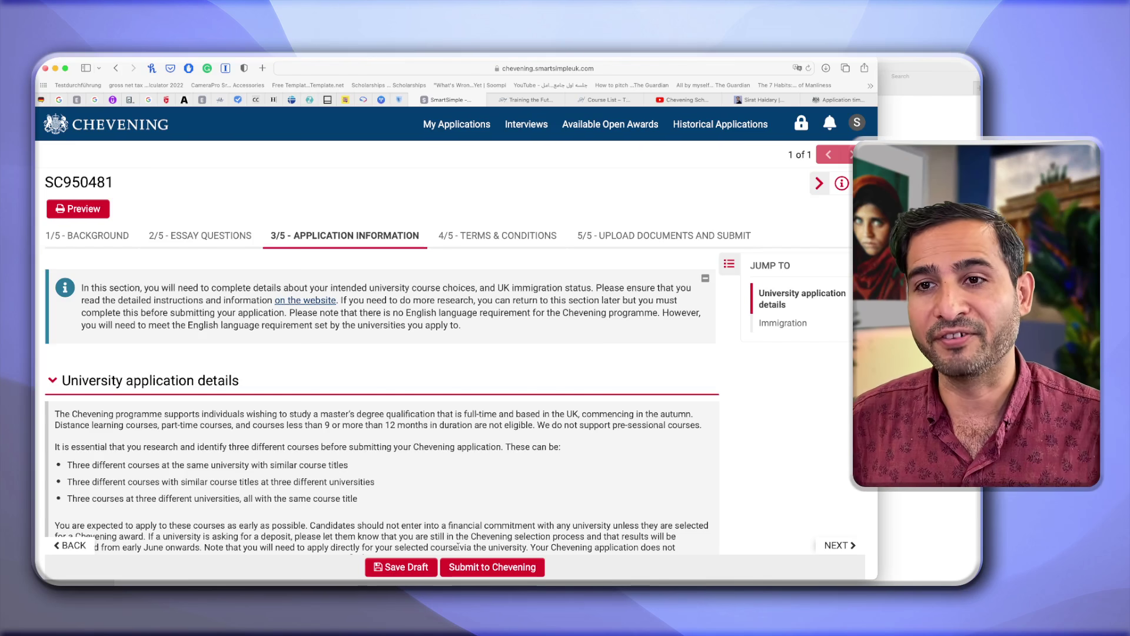
{"action": "left_click", "coordinate": [649, 236]}
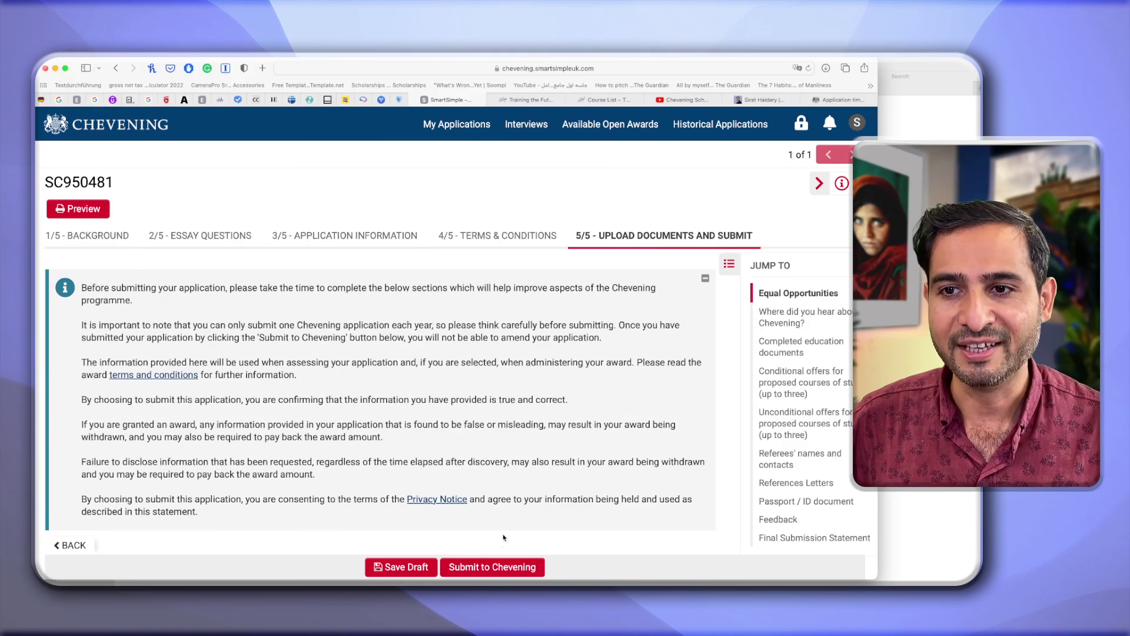